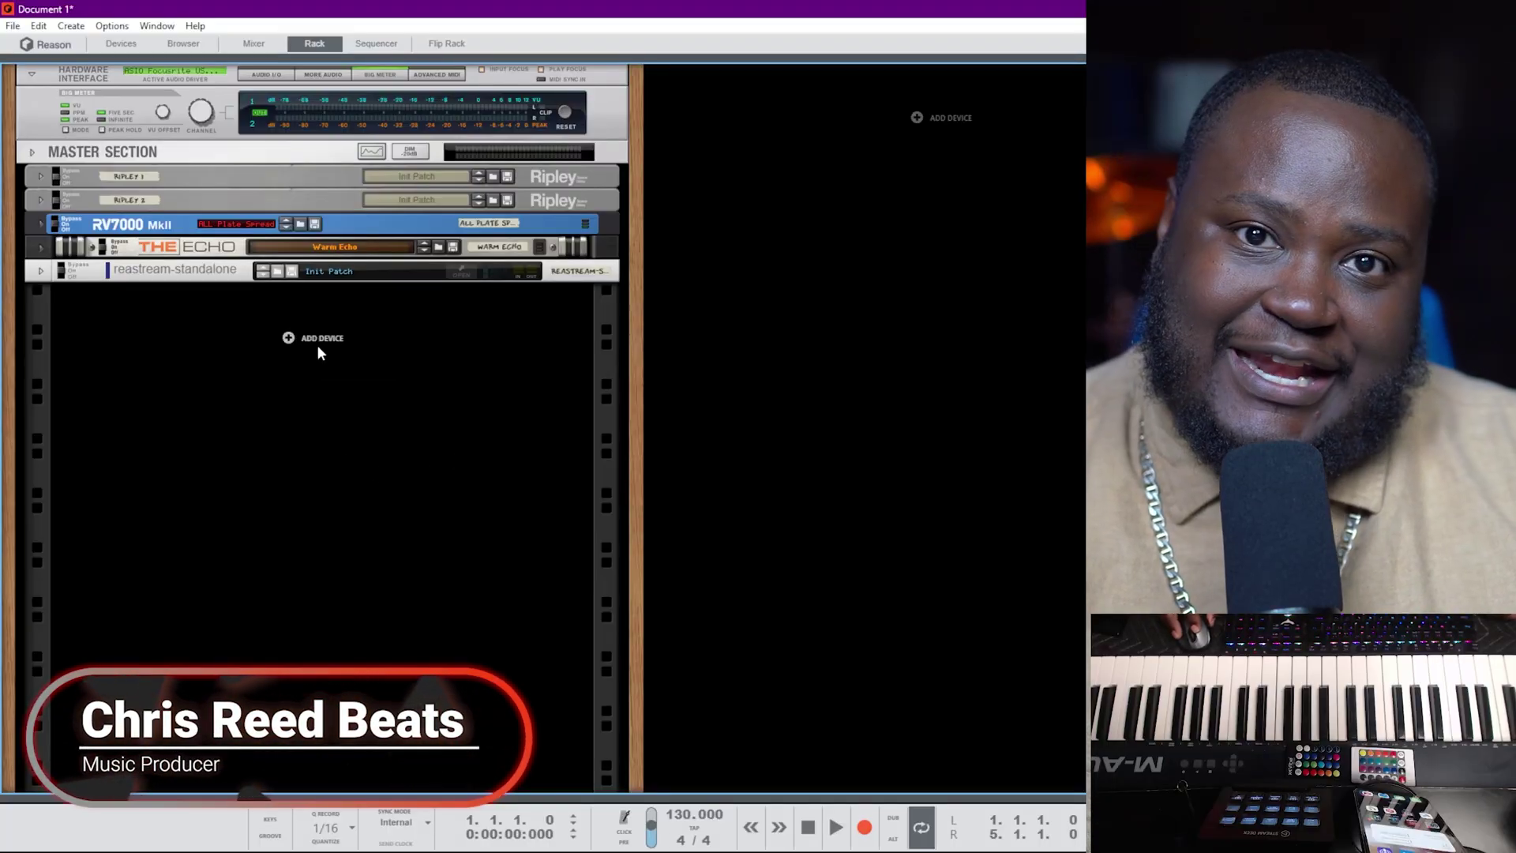
pyautogui.rightClick(317, 345)
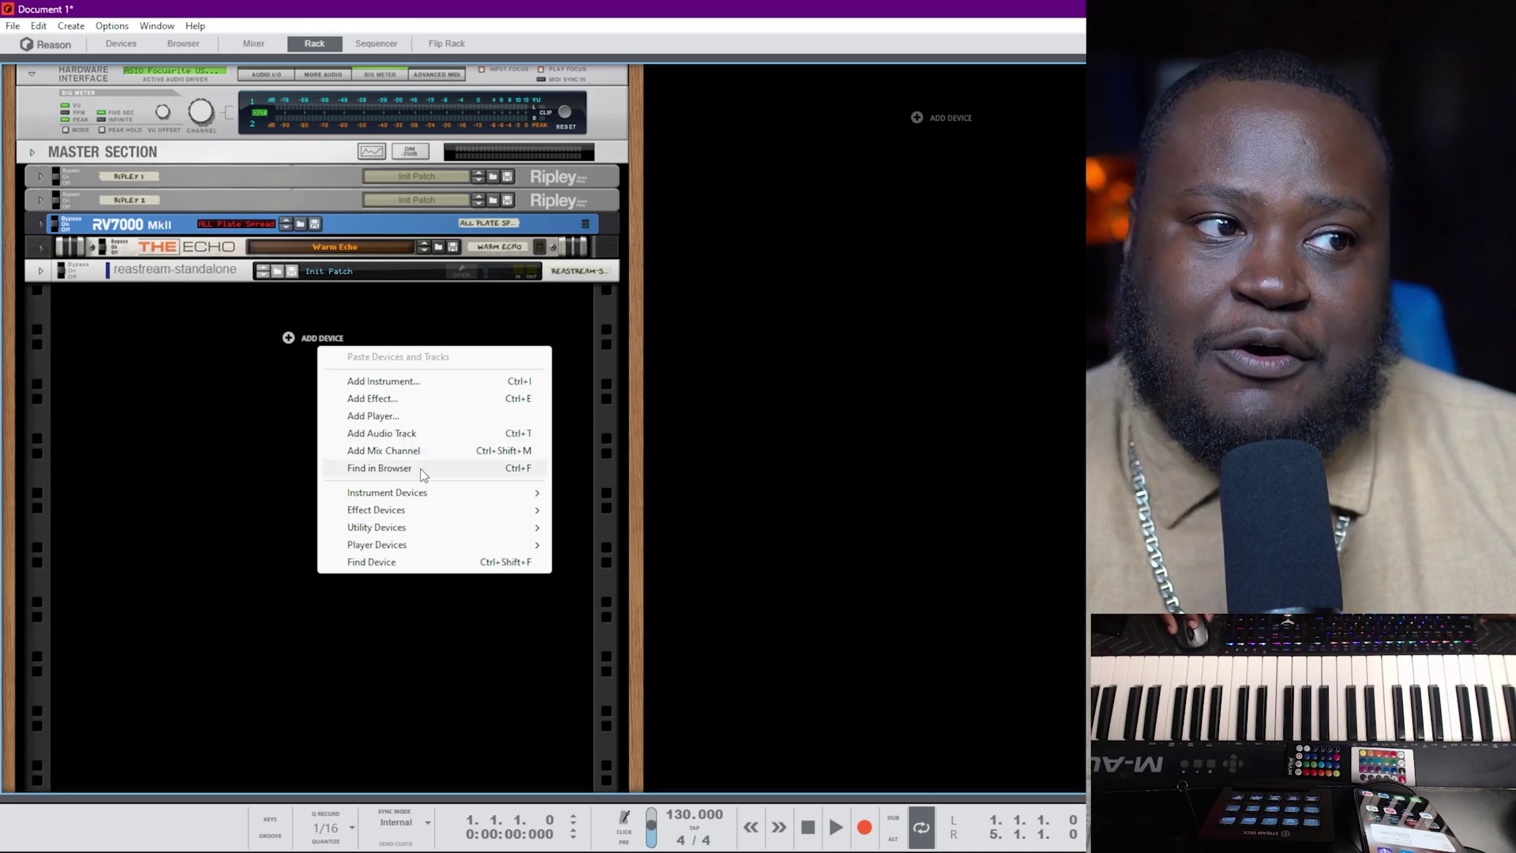
pyautogui.click(918, 372)
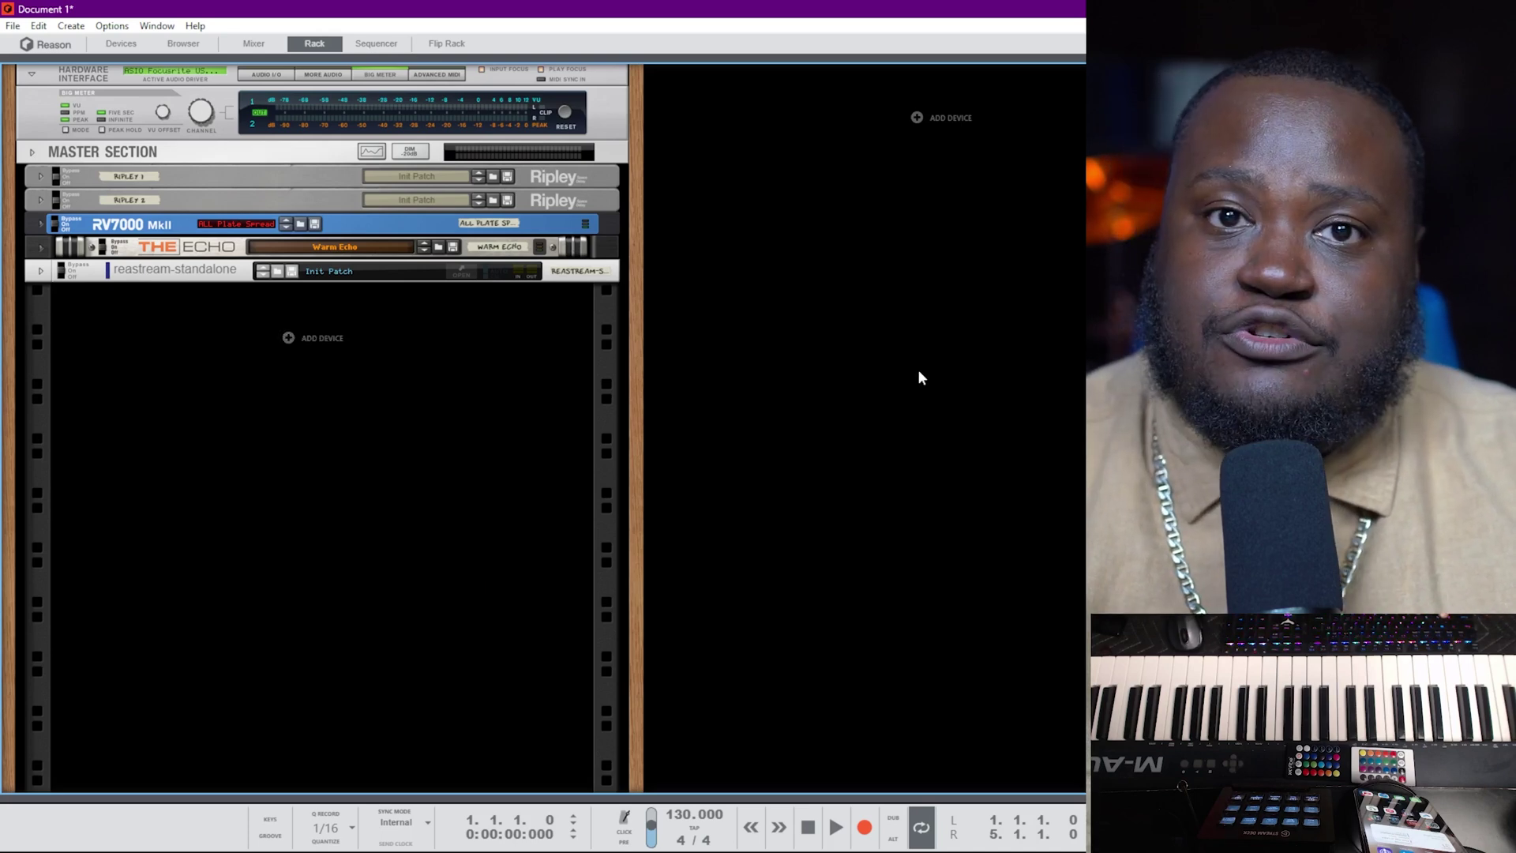
pyautogui.hotkey('ctrl', 'f')
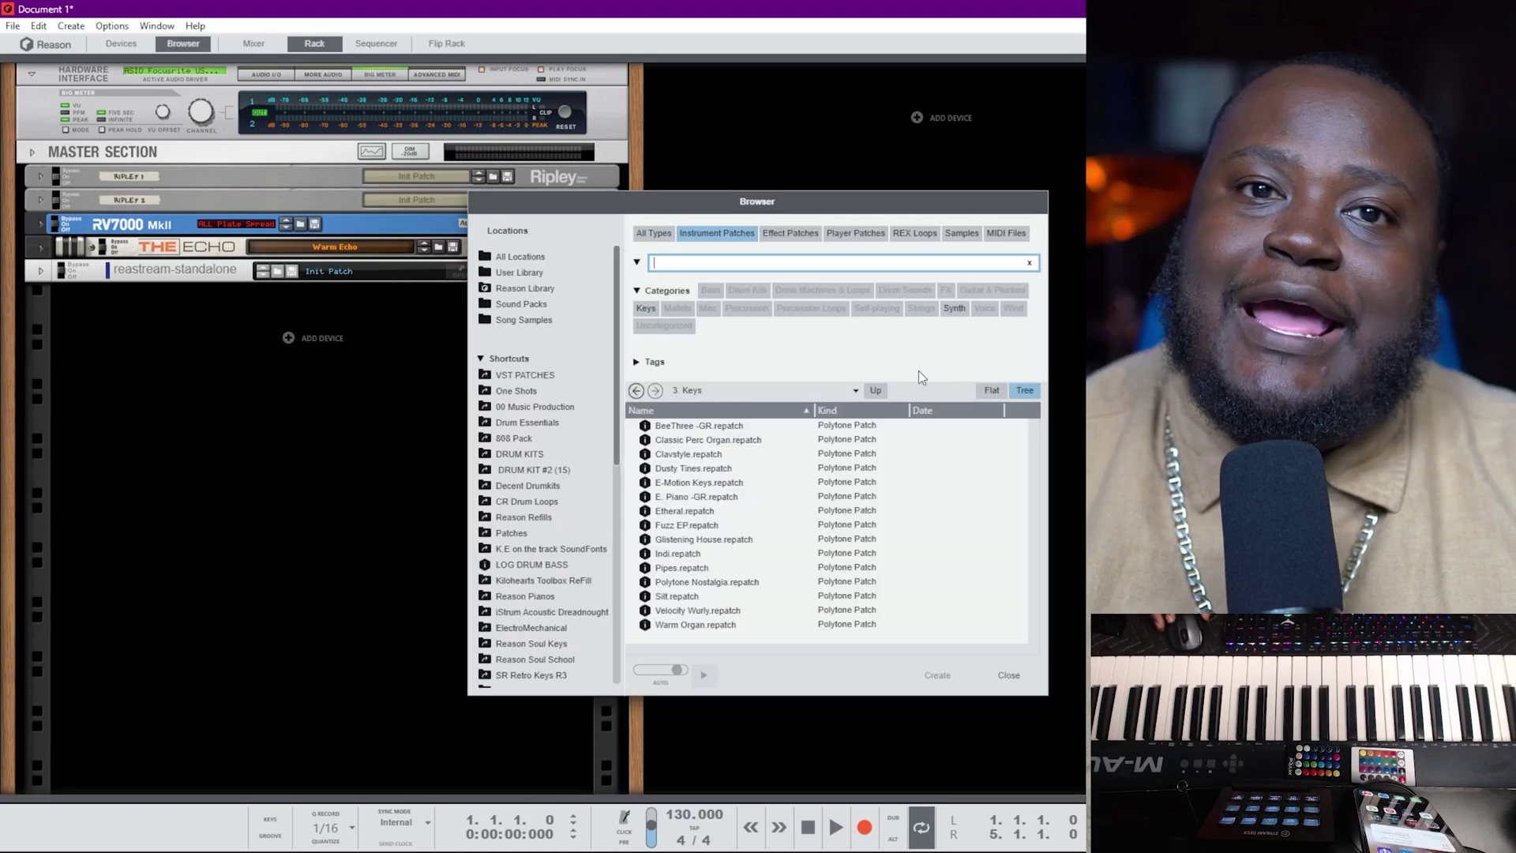
pyautogui.click(997, 725)
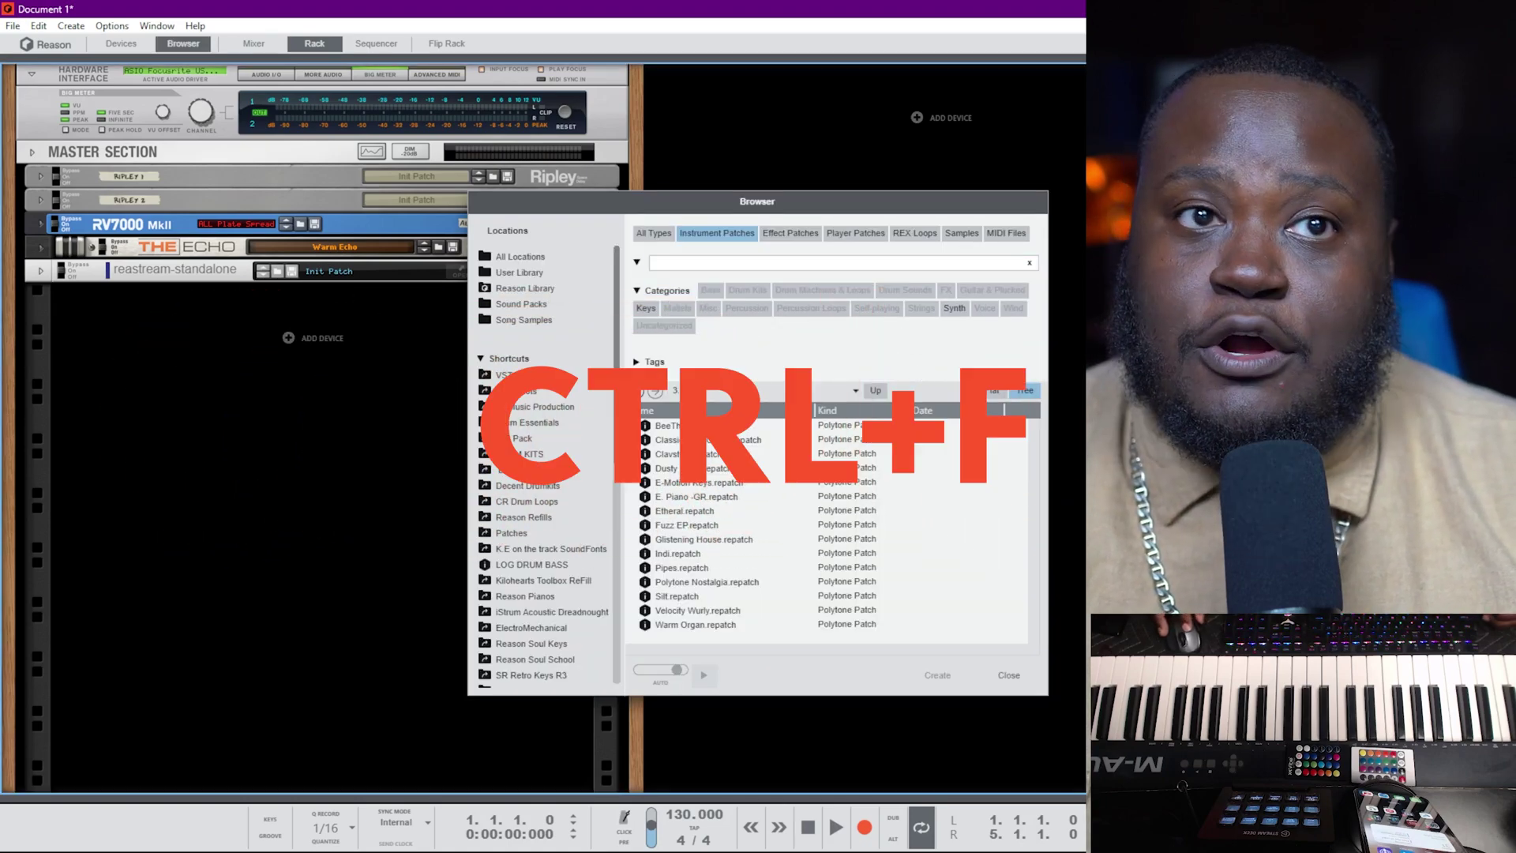
pyautogui.click(1013, 678)
# Open the Browser window and move it over the middle of the rack
pyautogui.press('F9')
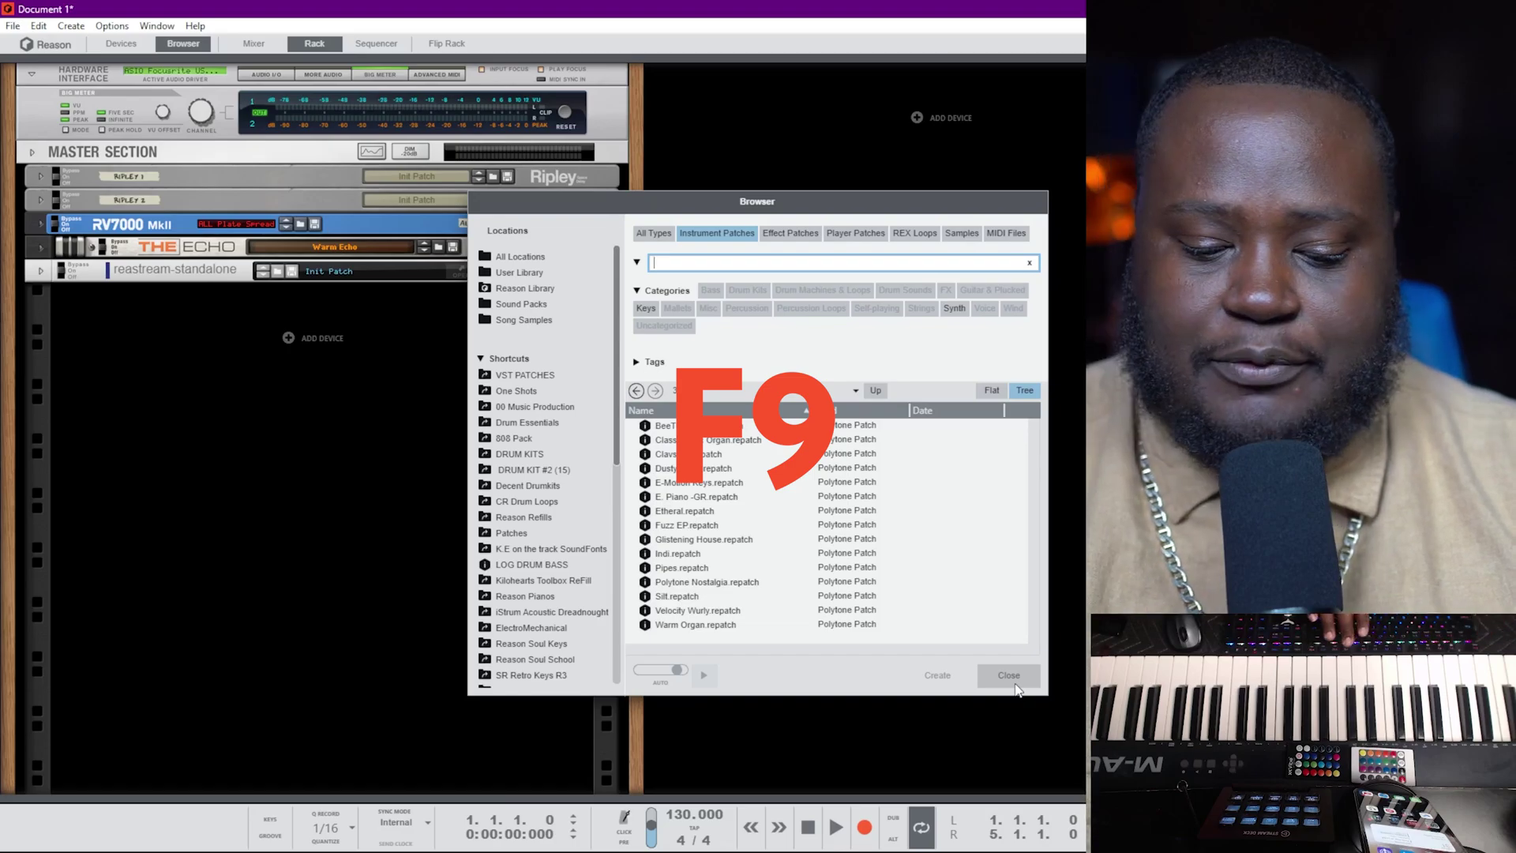
pyautogui.press('F9')
pyautogui.press('F9')
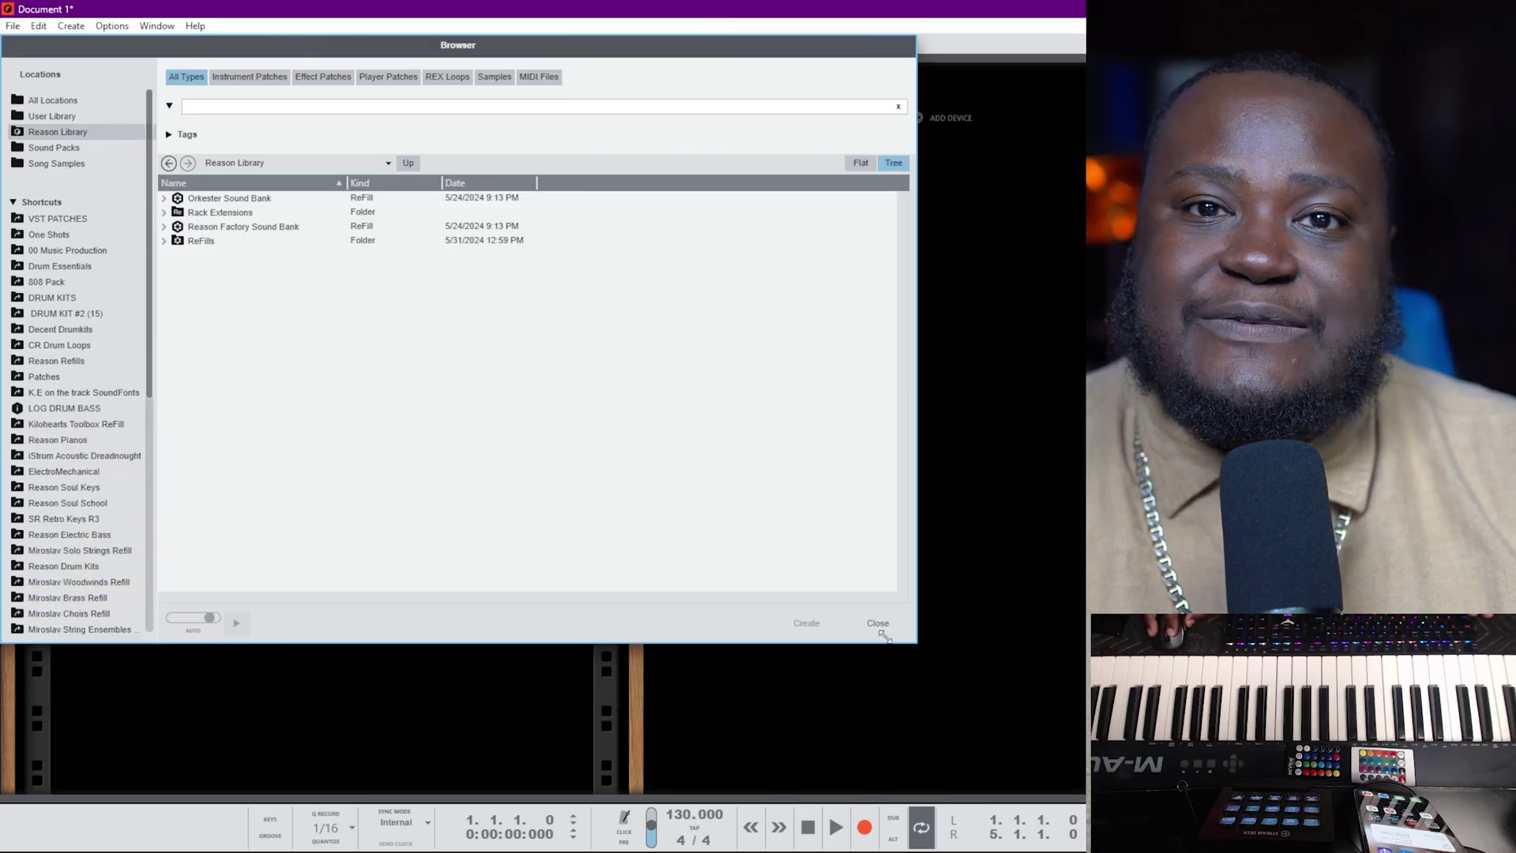
pyautogui.moveTo(326, 43); pyautogui.dragTo(843, 161)
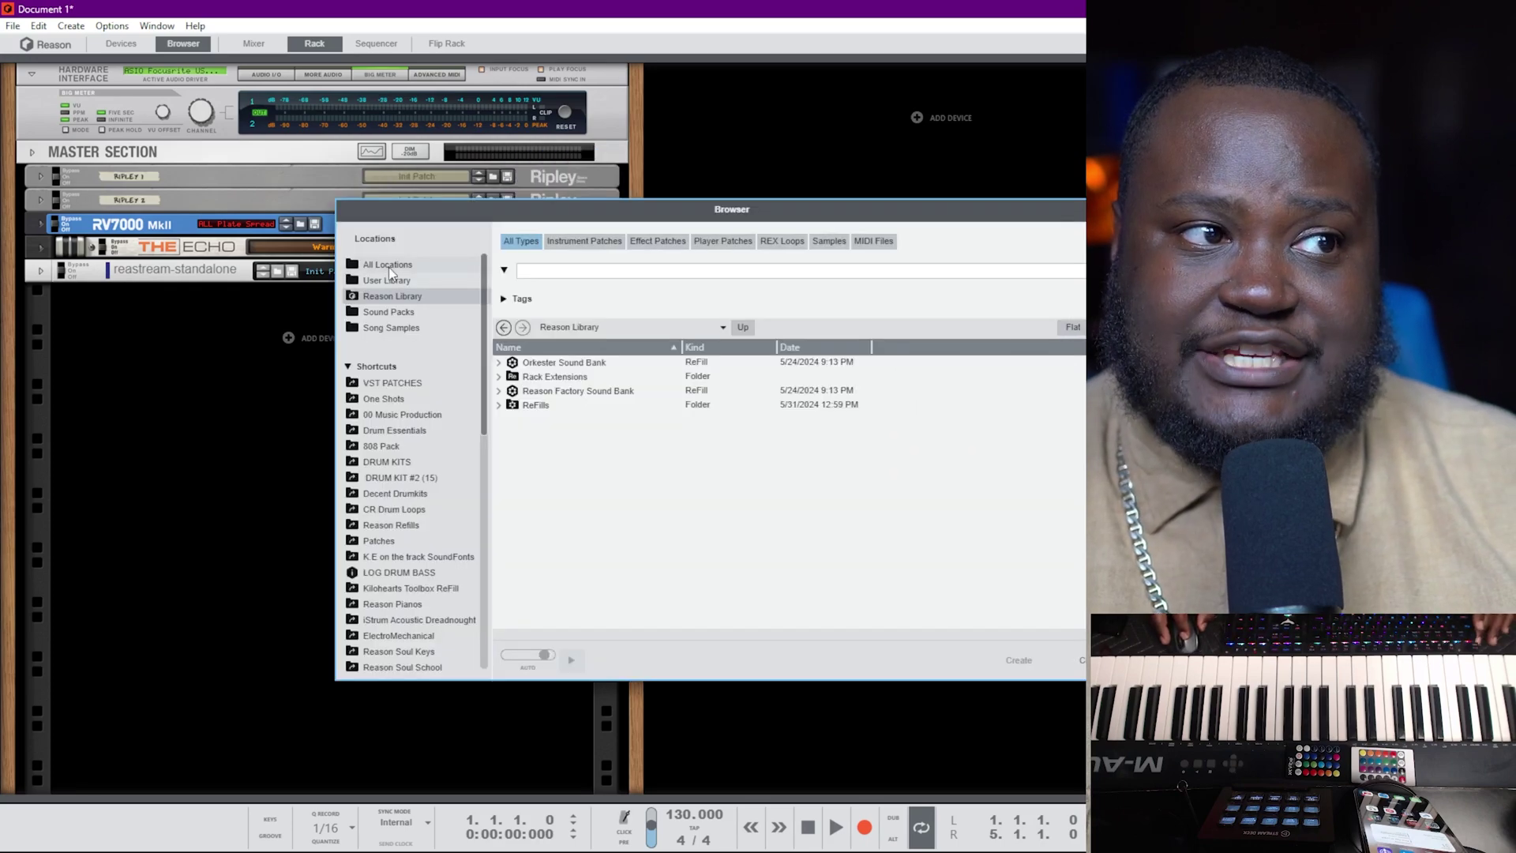
# Look through the All Locations, User Library, Sound Packs and Song Samples locations, ending in the Reason Library
pyautogui.click(387, 267)
pyautogui.click(406, 282)
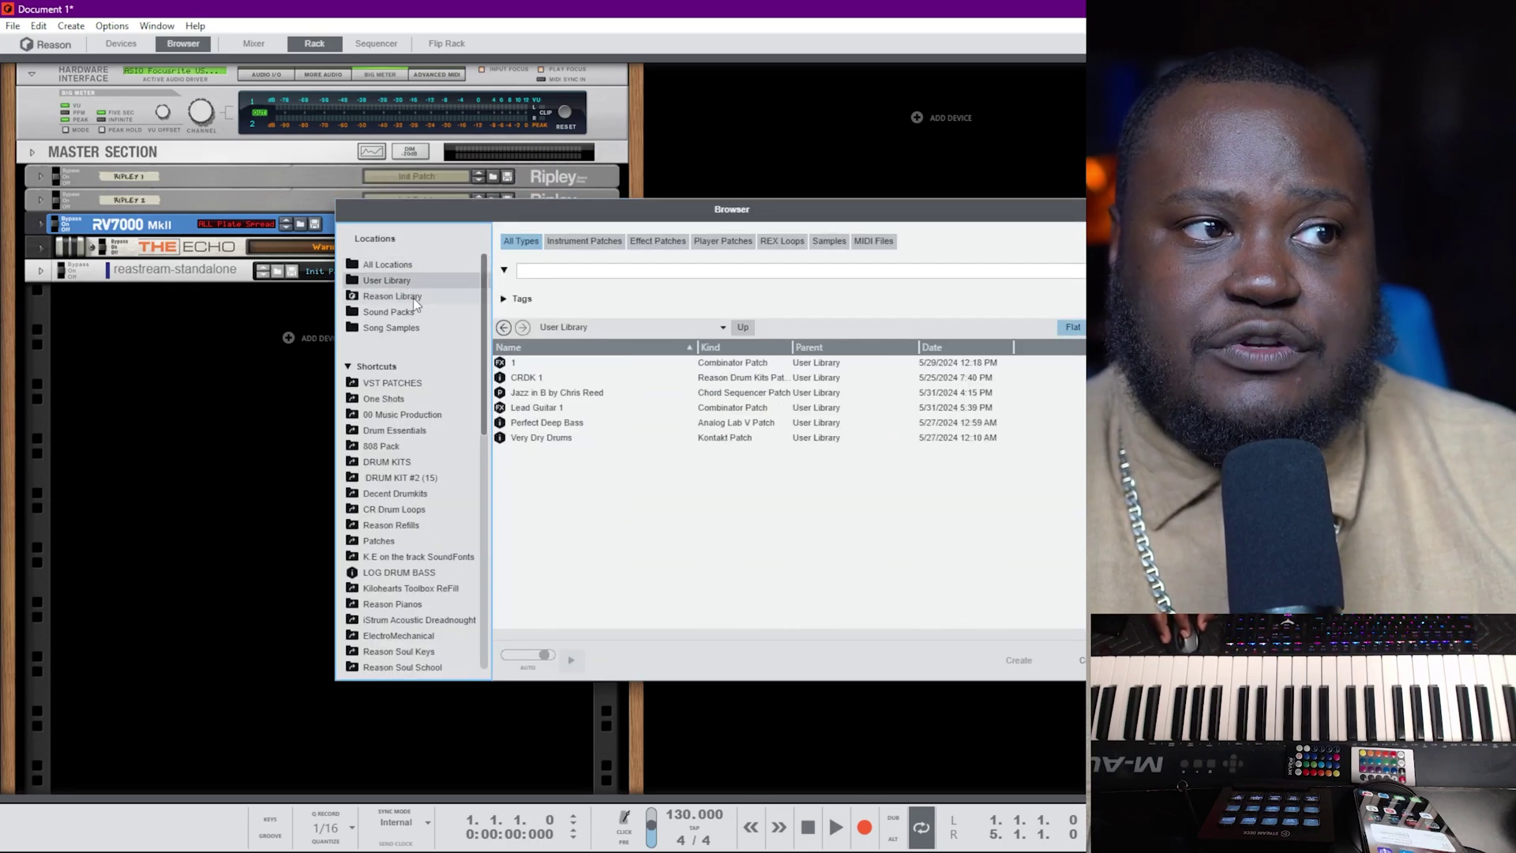
pyautogui.click(414, 297)
pyautogui.click(409, 313)
pyautogui.click(410, 328)
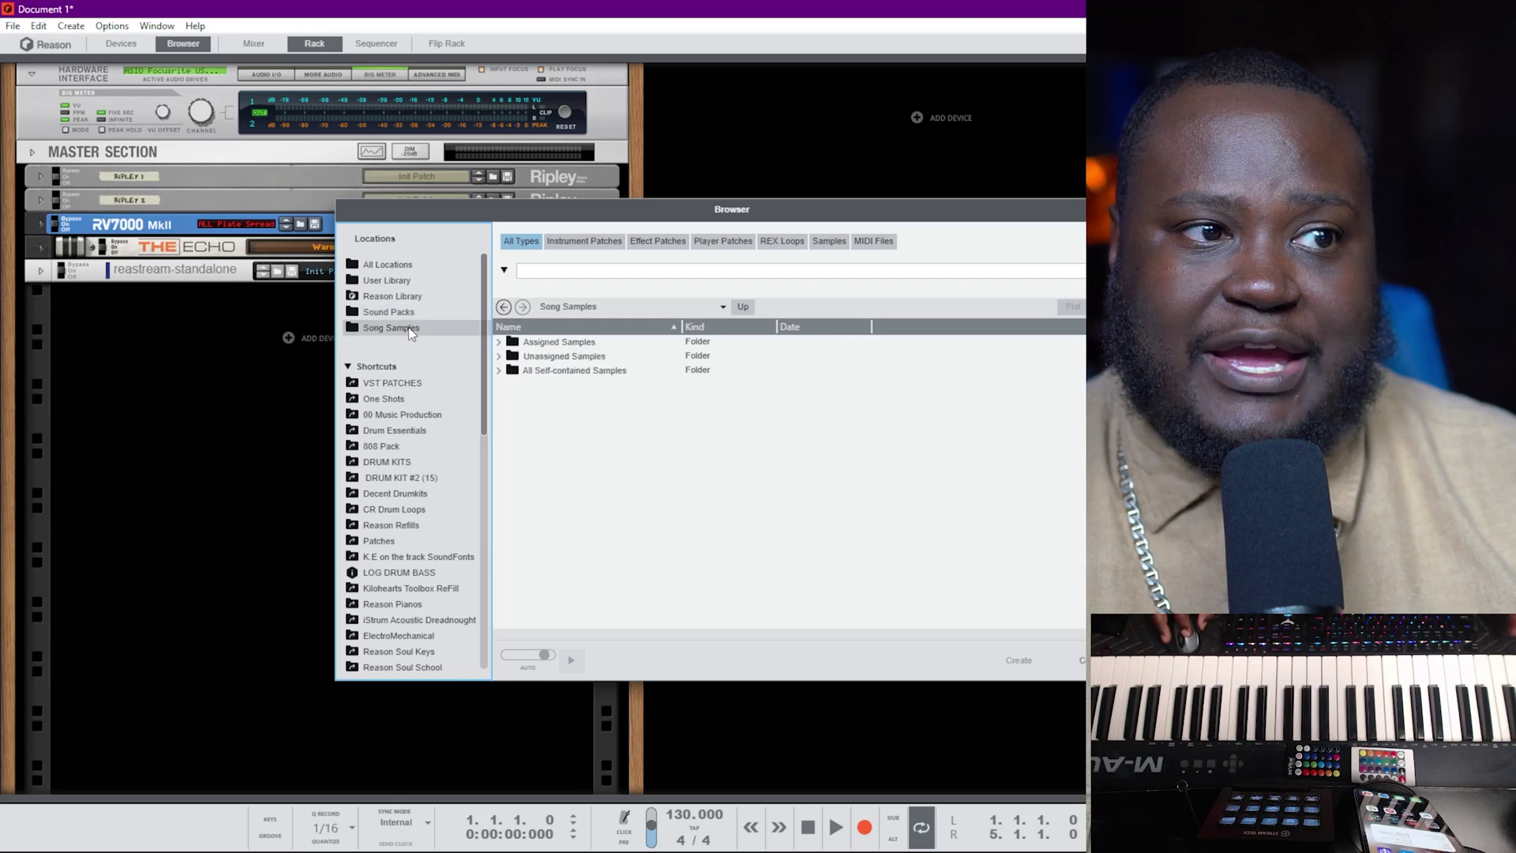
pyautogui.click(390, 297)
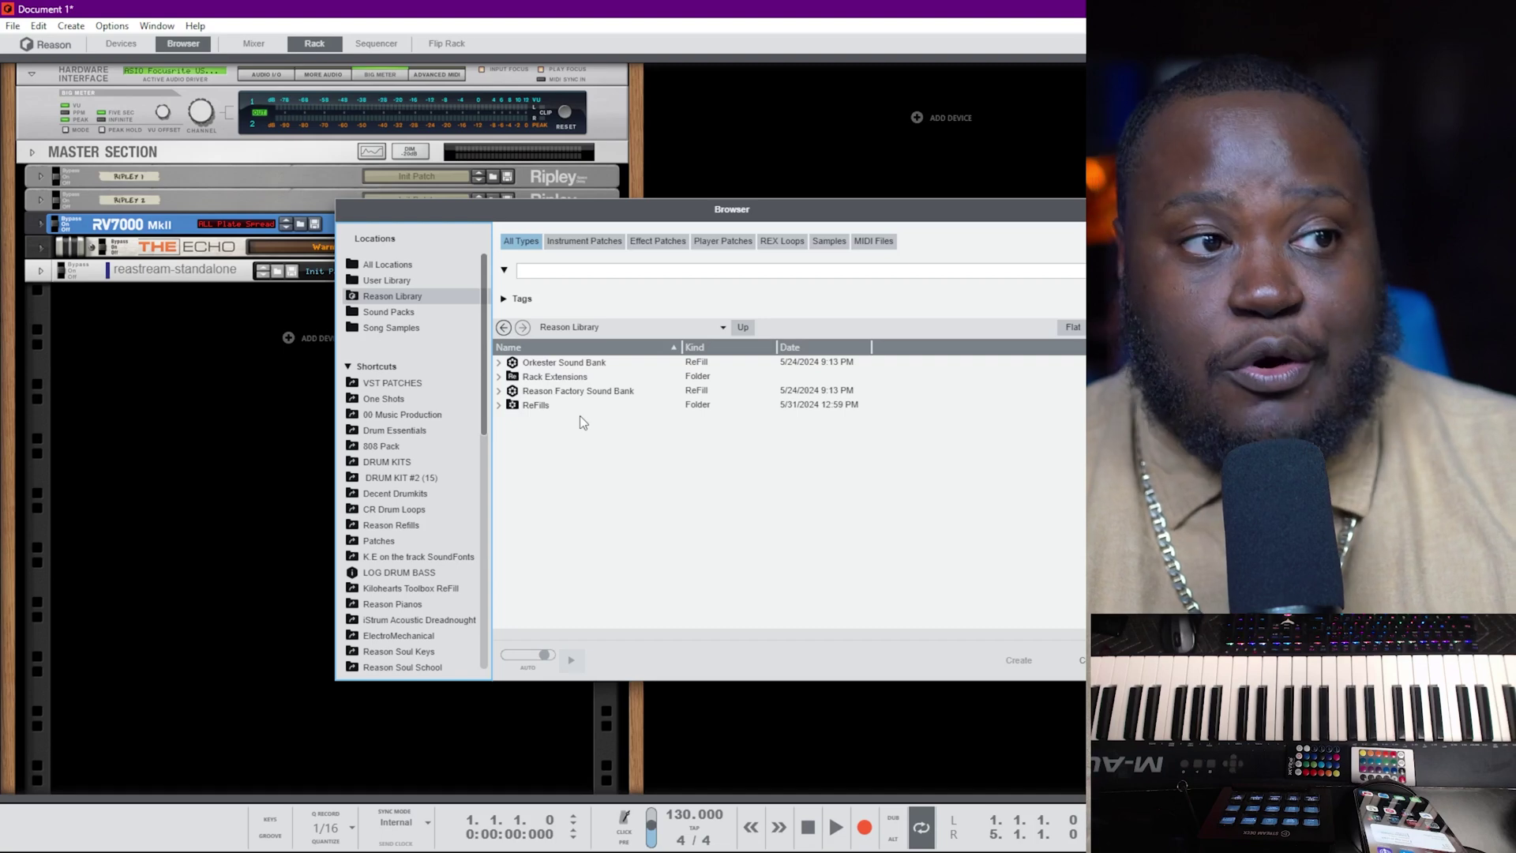
# Open the Polytone Dual-Layer Synthesizer patches from the Reason Library and expand the Tags filter
pyautogui.doubleClick(499, 405)
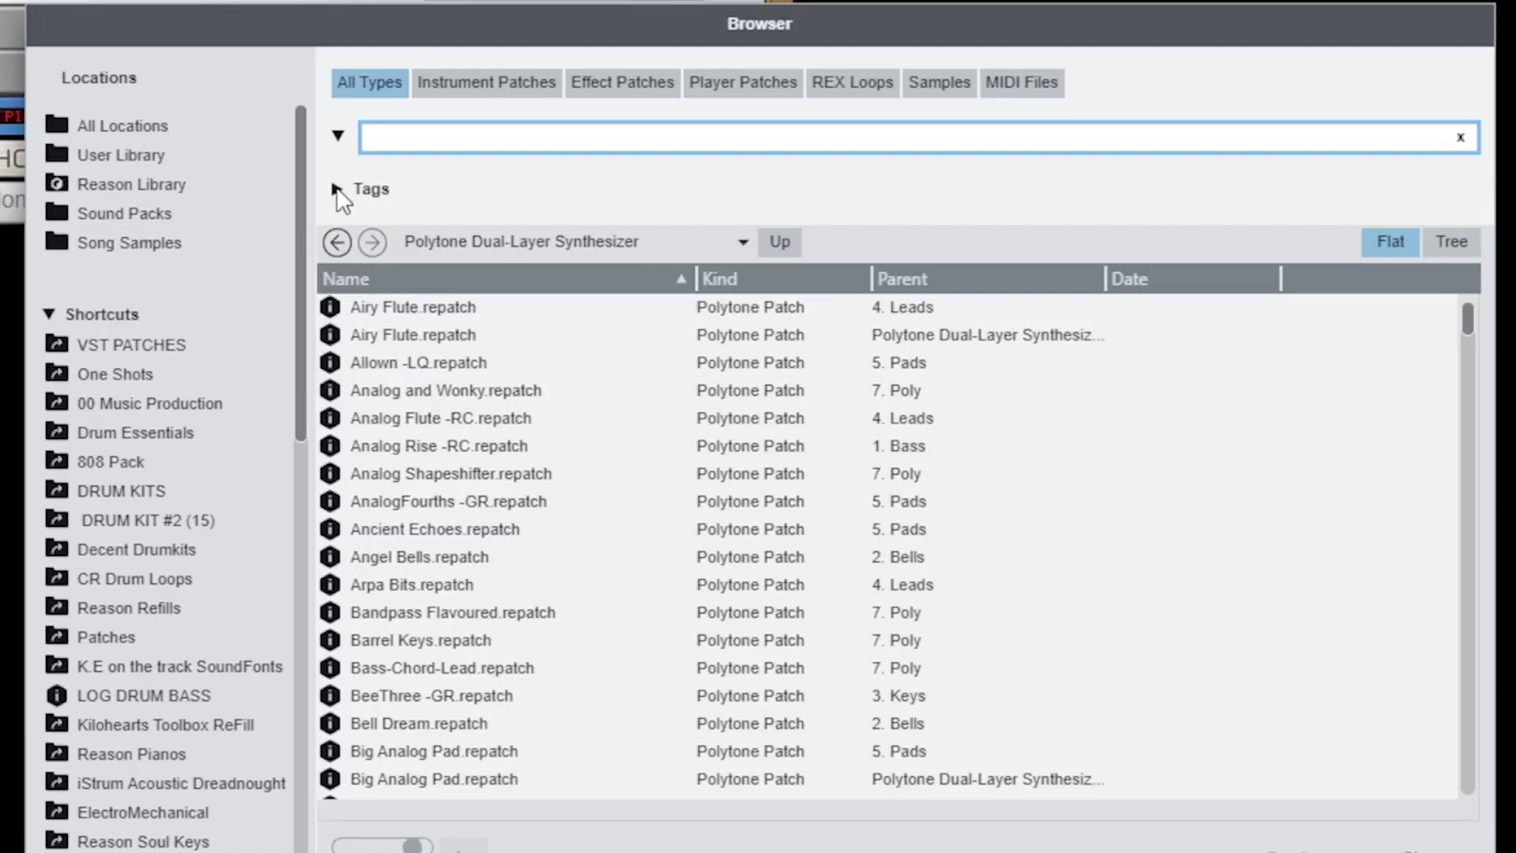
pyautogui.click(337, 190)
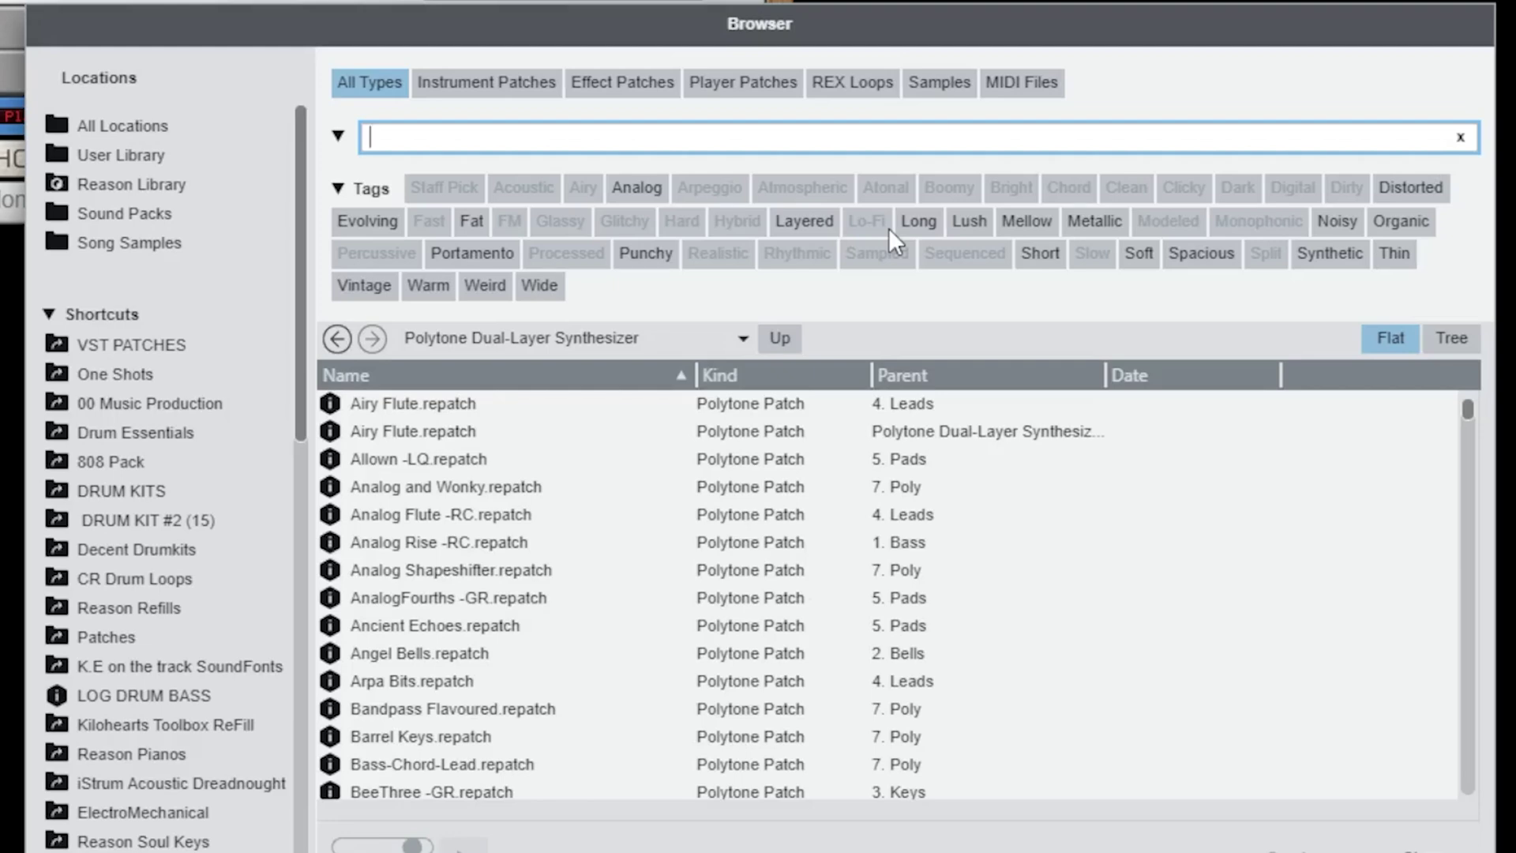
pyautogui.rightClick(485, 544)
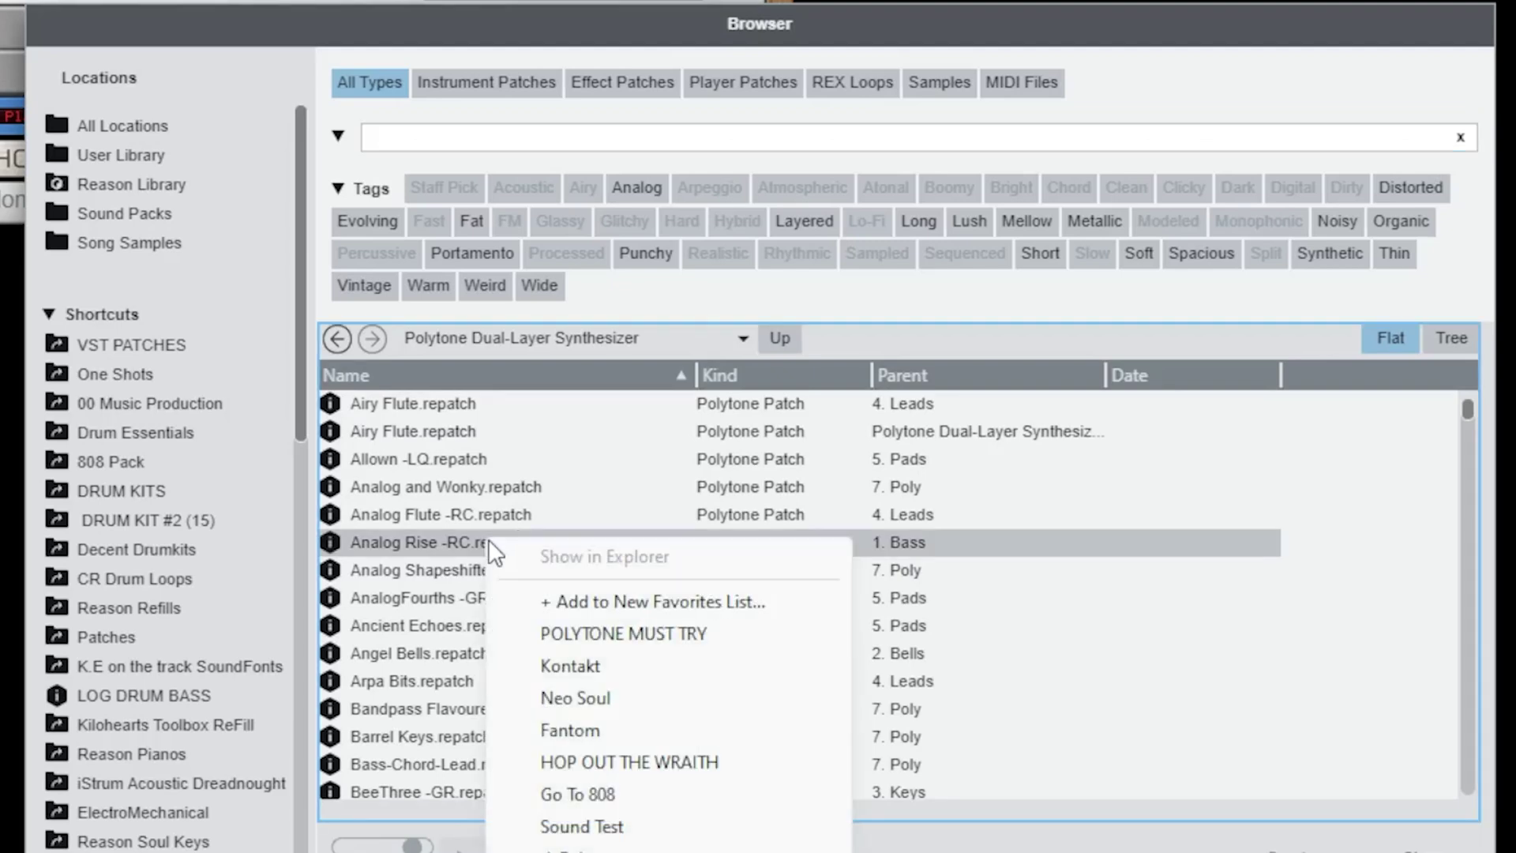
pyautogui.click(569, 847)
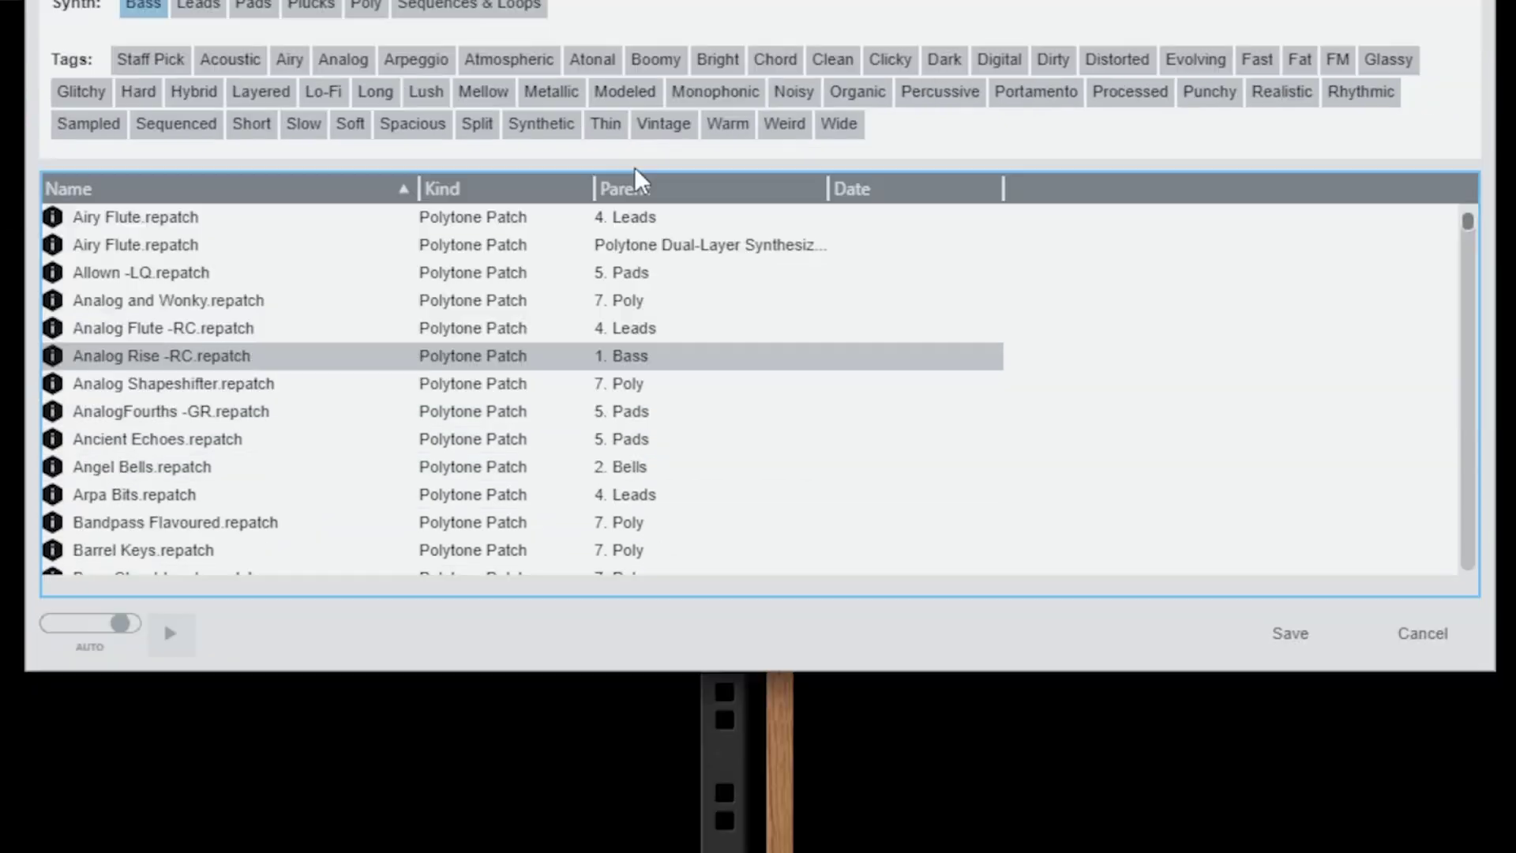
pyautogui.click(332, 388)
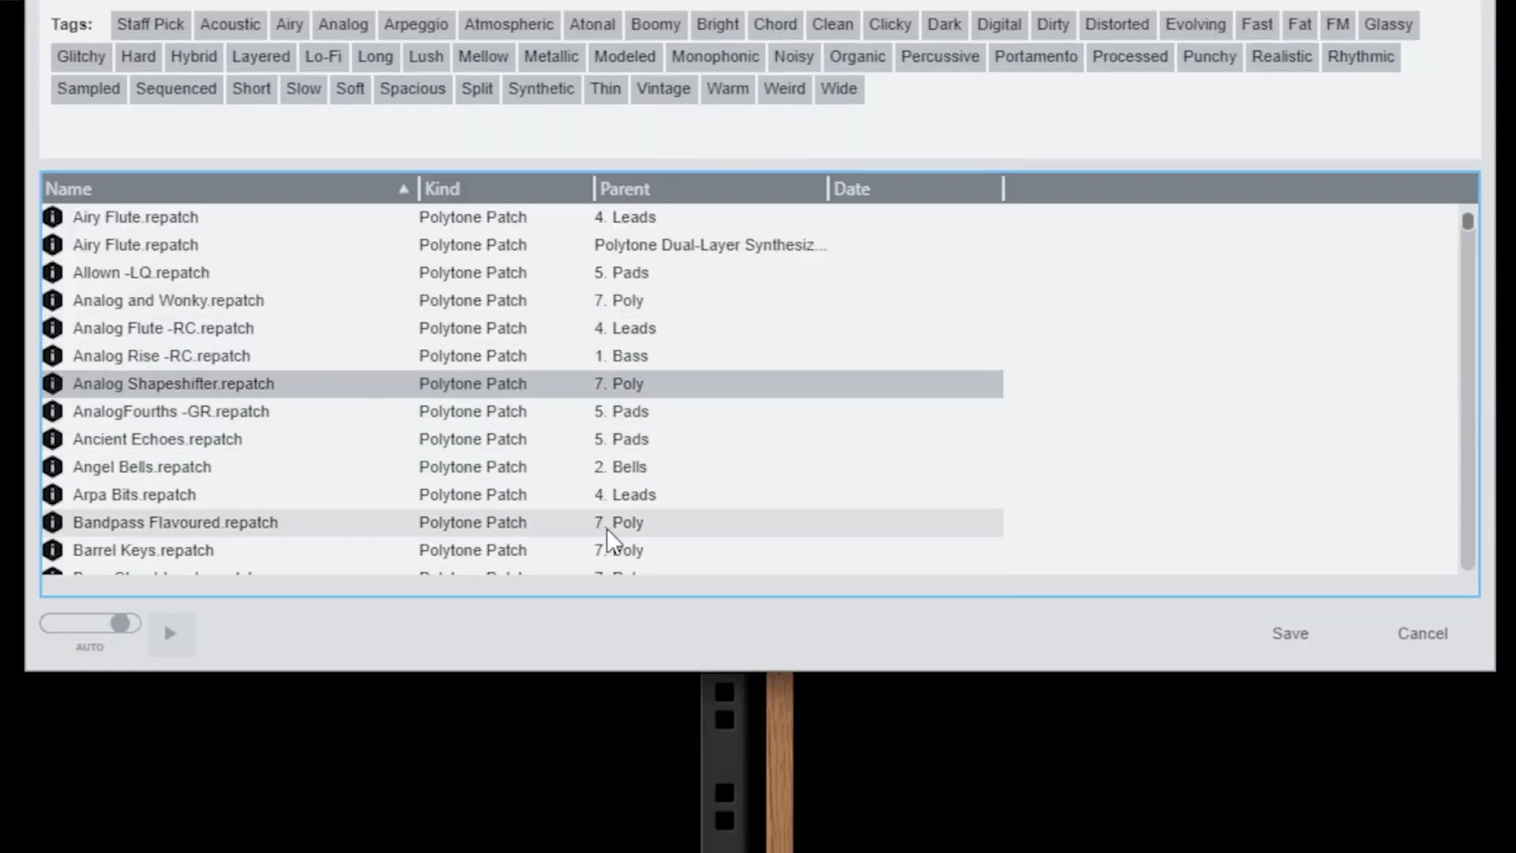
pyautogui.click(1423, 633)
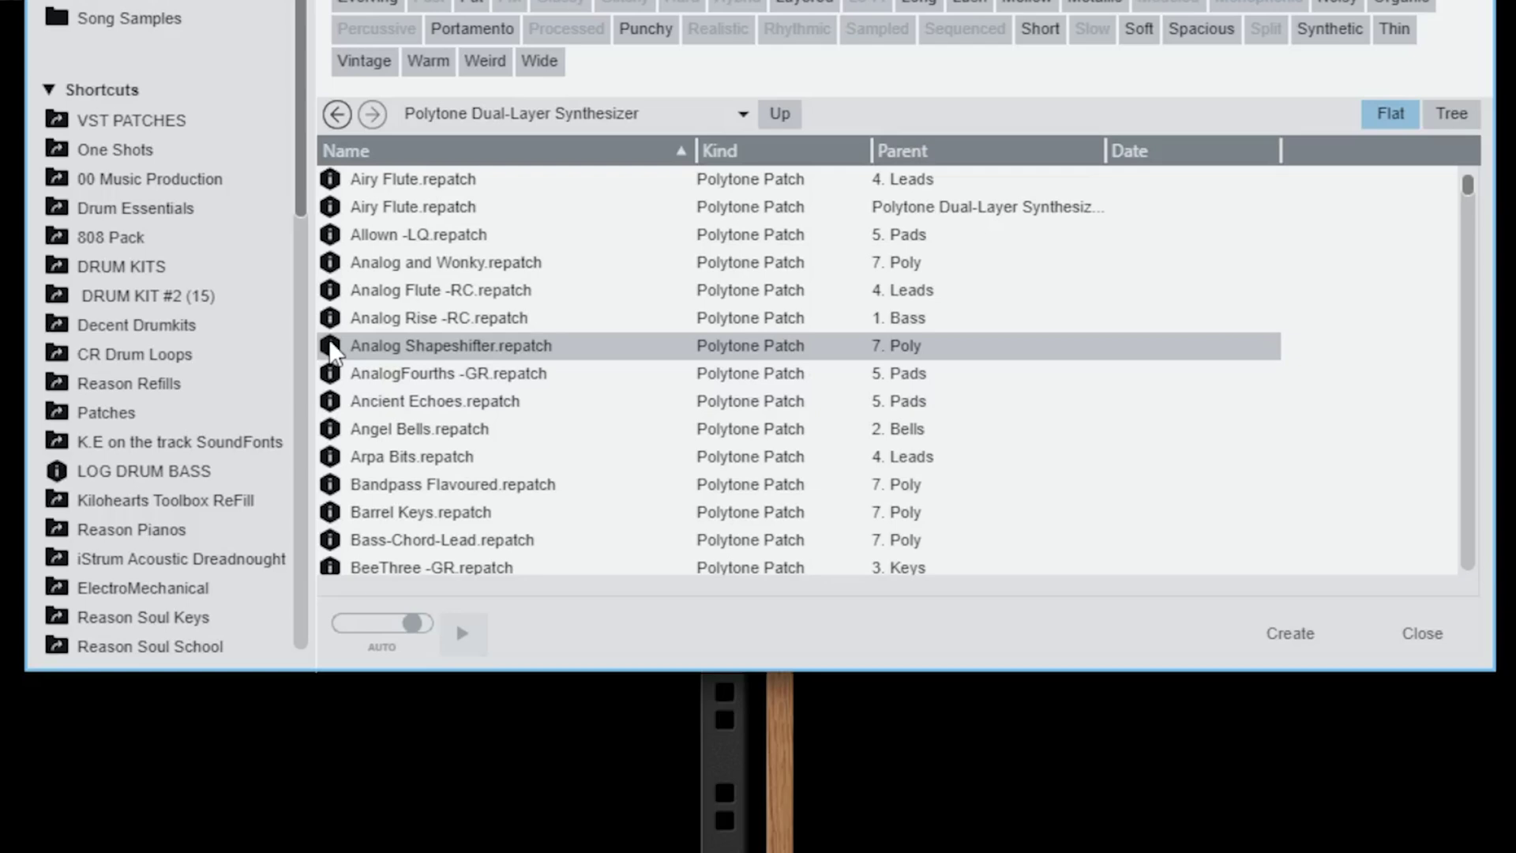
# Add the Lo-Fi tag to the Analog Shapeshifter patch, save it, and filter the patch list by Lo-Fi
pyautogui.rightClick(453, 354)
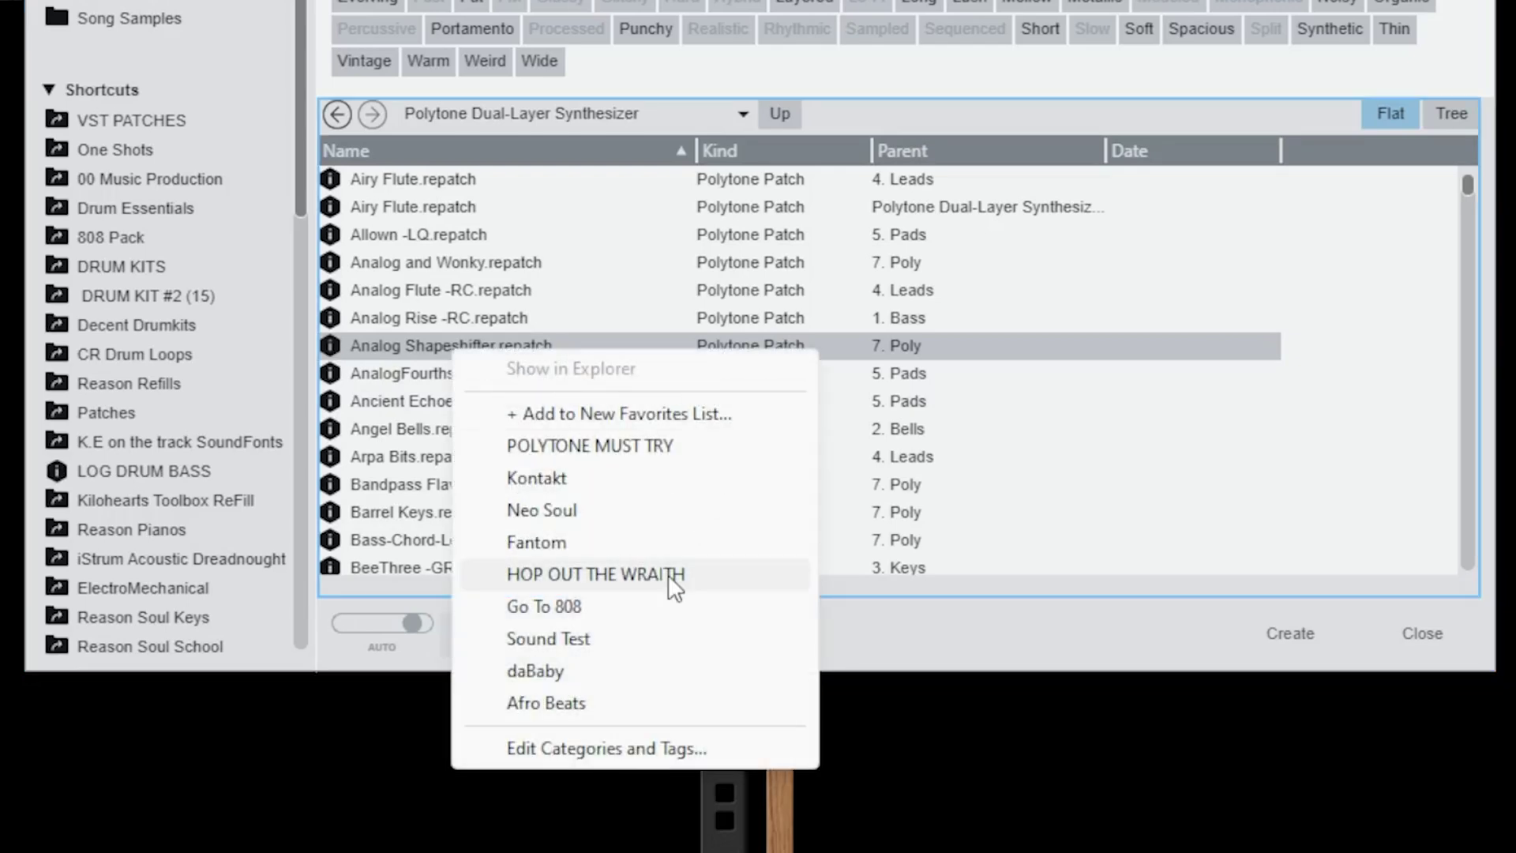
pyautogui.click(654, 750)
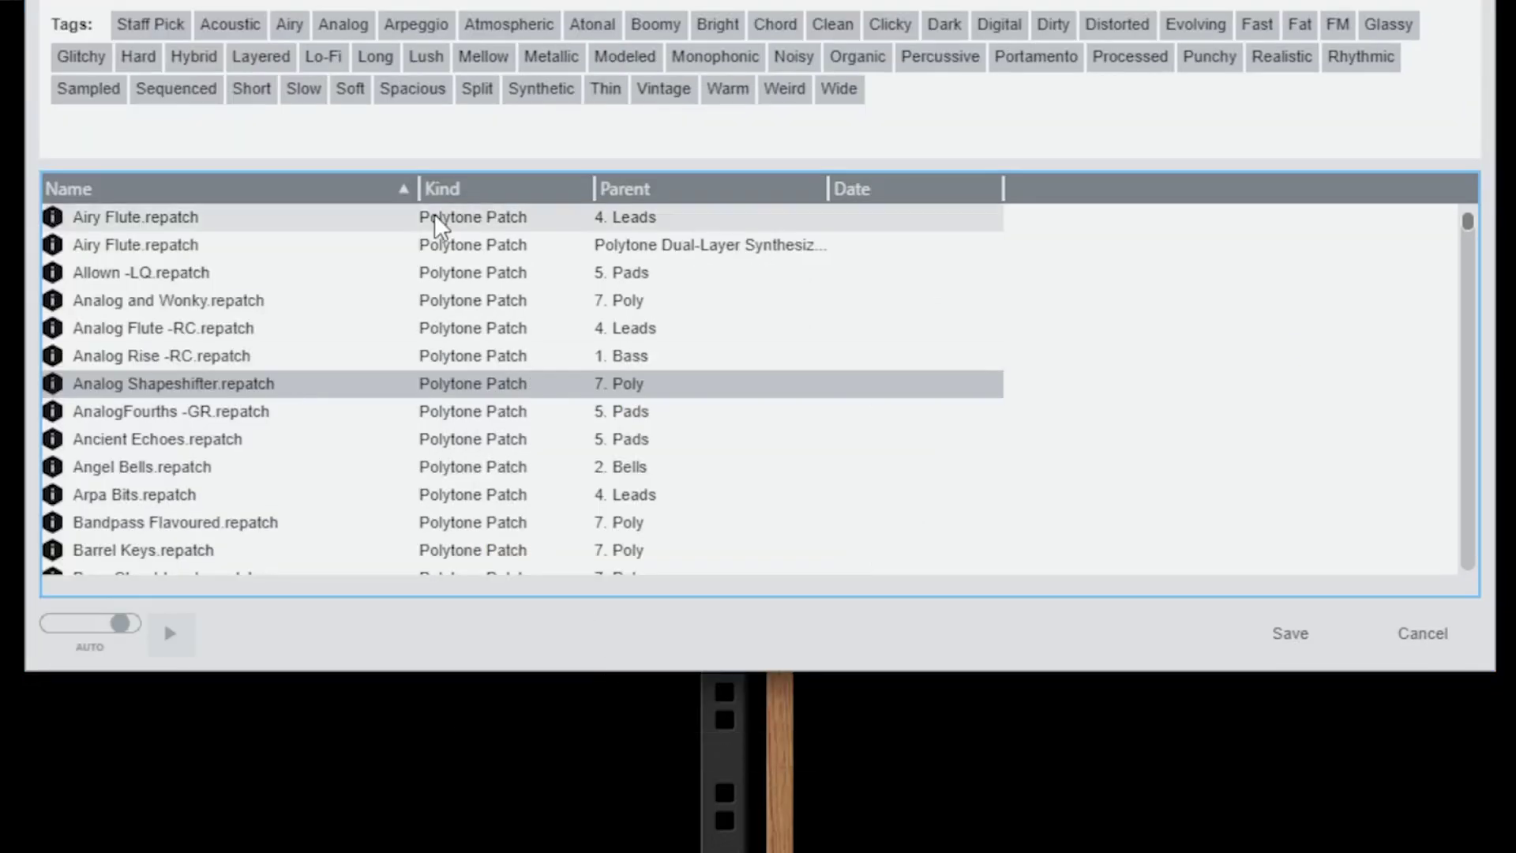
pyautogui.click(333, 65)
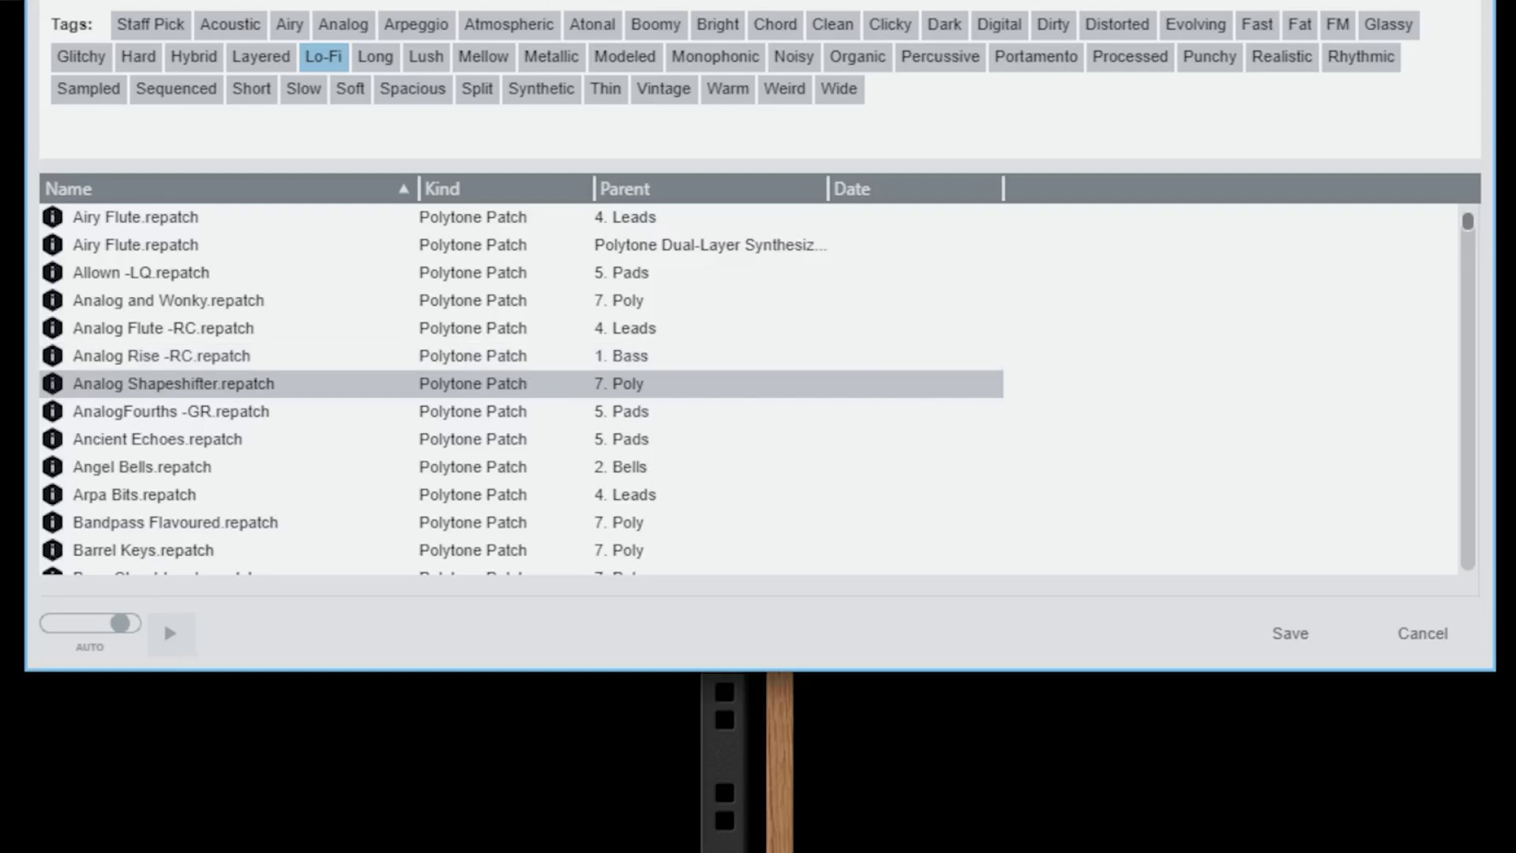
pyautogui.click(1289, 634)
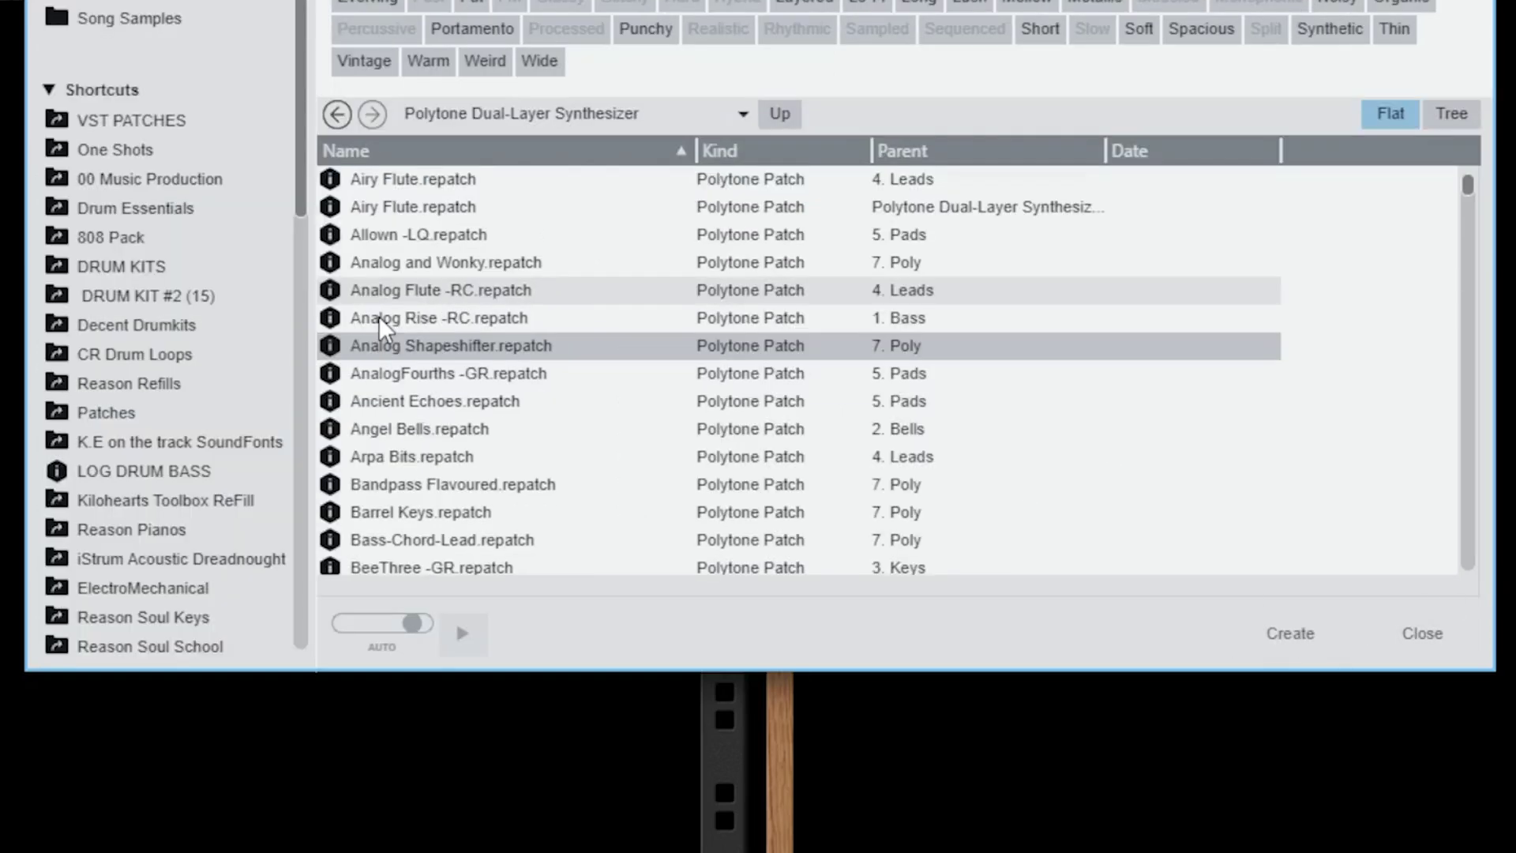
pyautogui.click(859, 6)
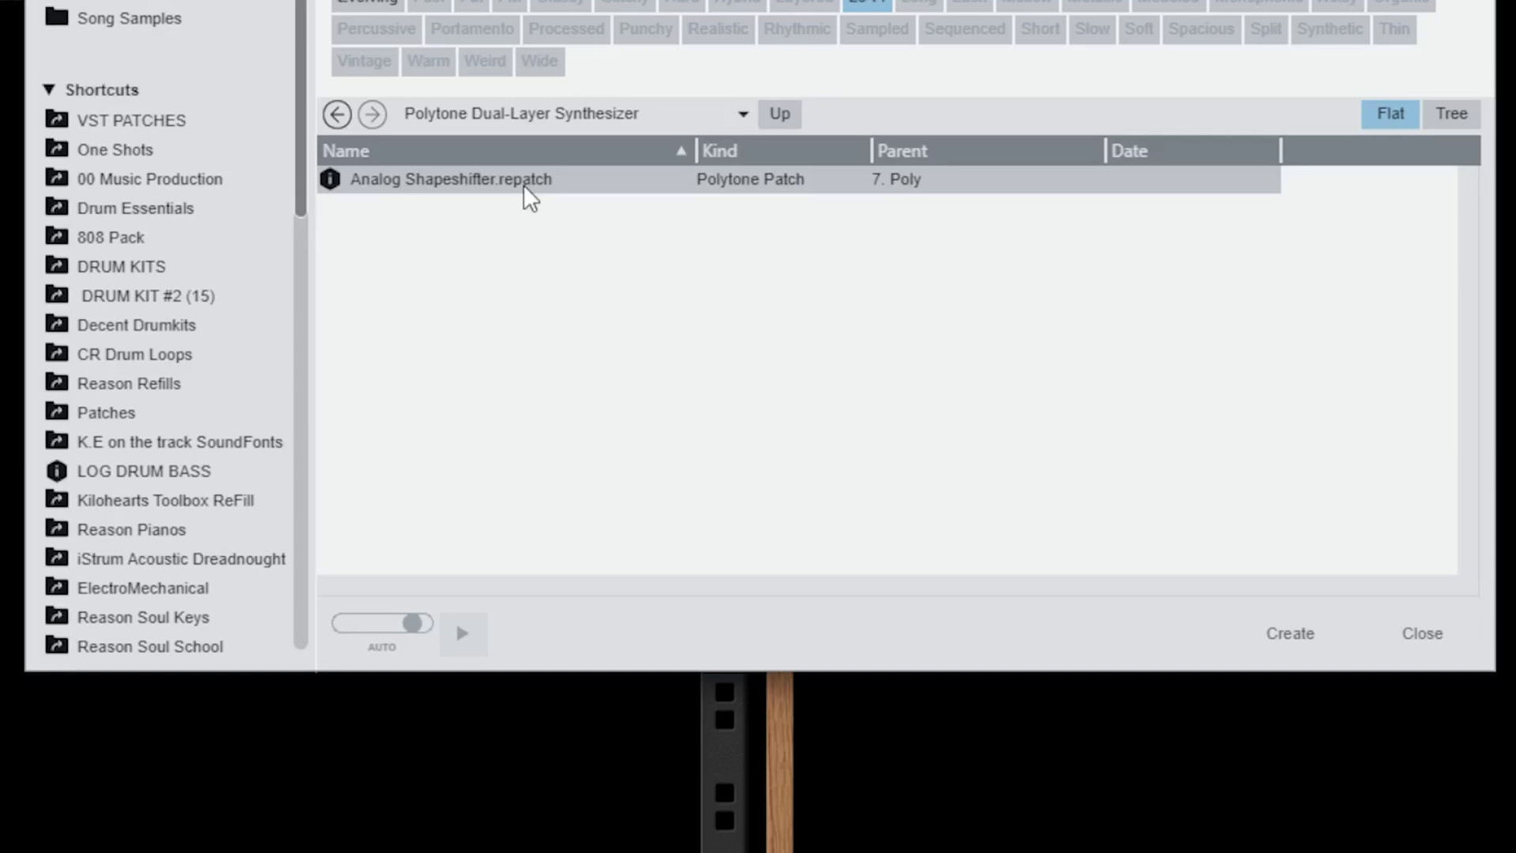
# Open the 3. Keys folder in tree view and create a Polytone device with the E-Motion Keys patch
pyautogui.scroll(-4, 466, 347)
pyautogui.doubleClick(477, 496)
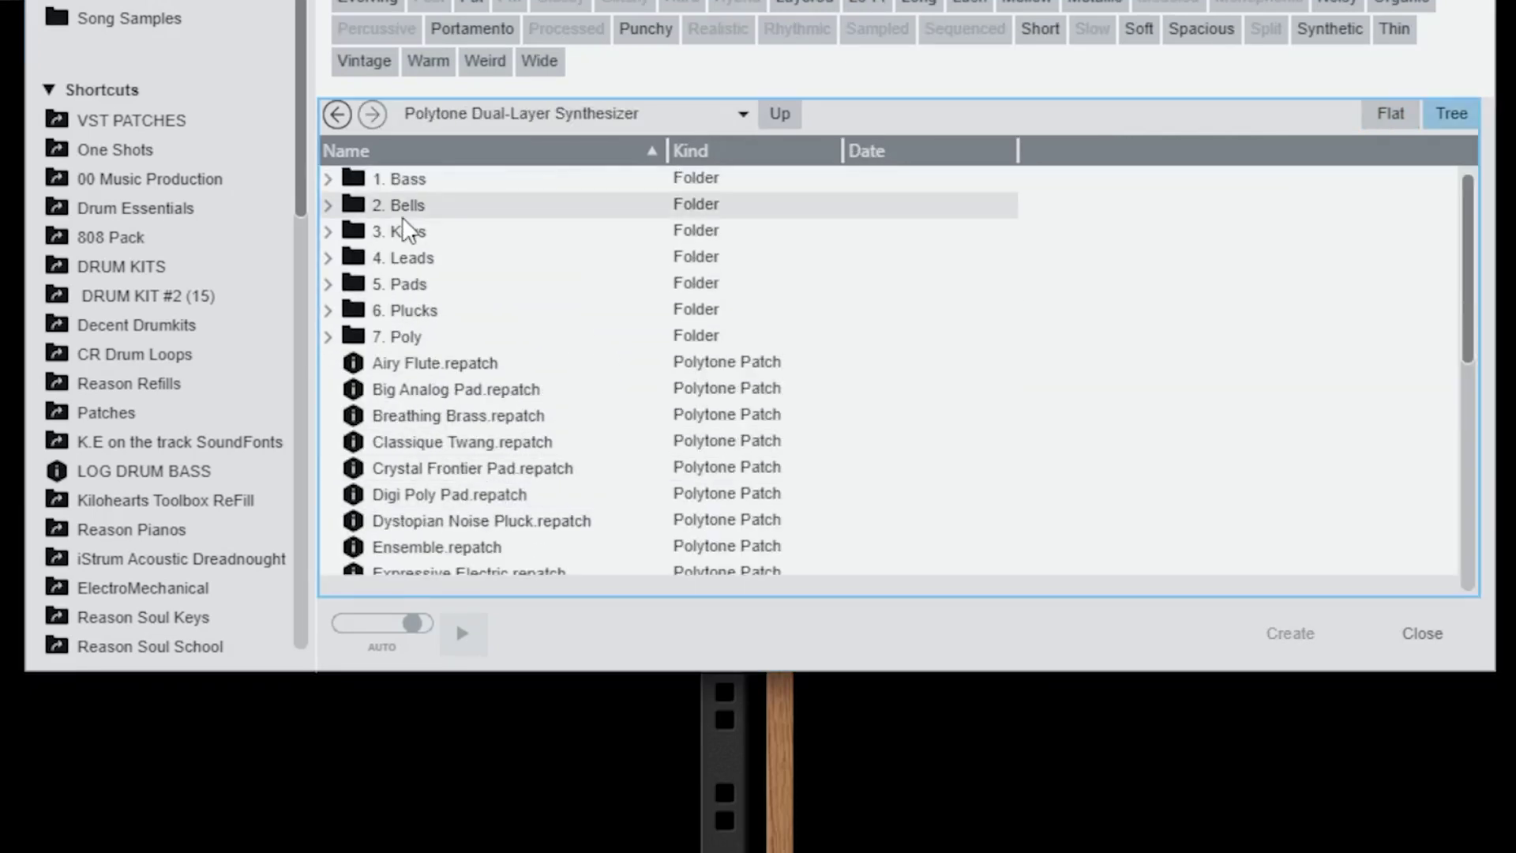
pyautogui.doubleClick(428, 237)
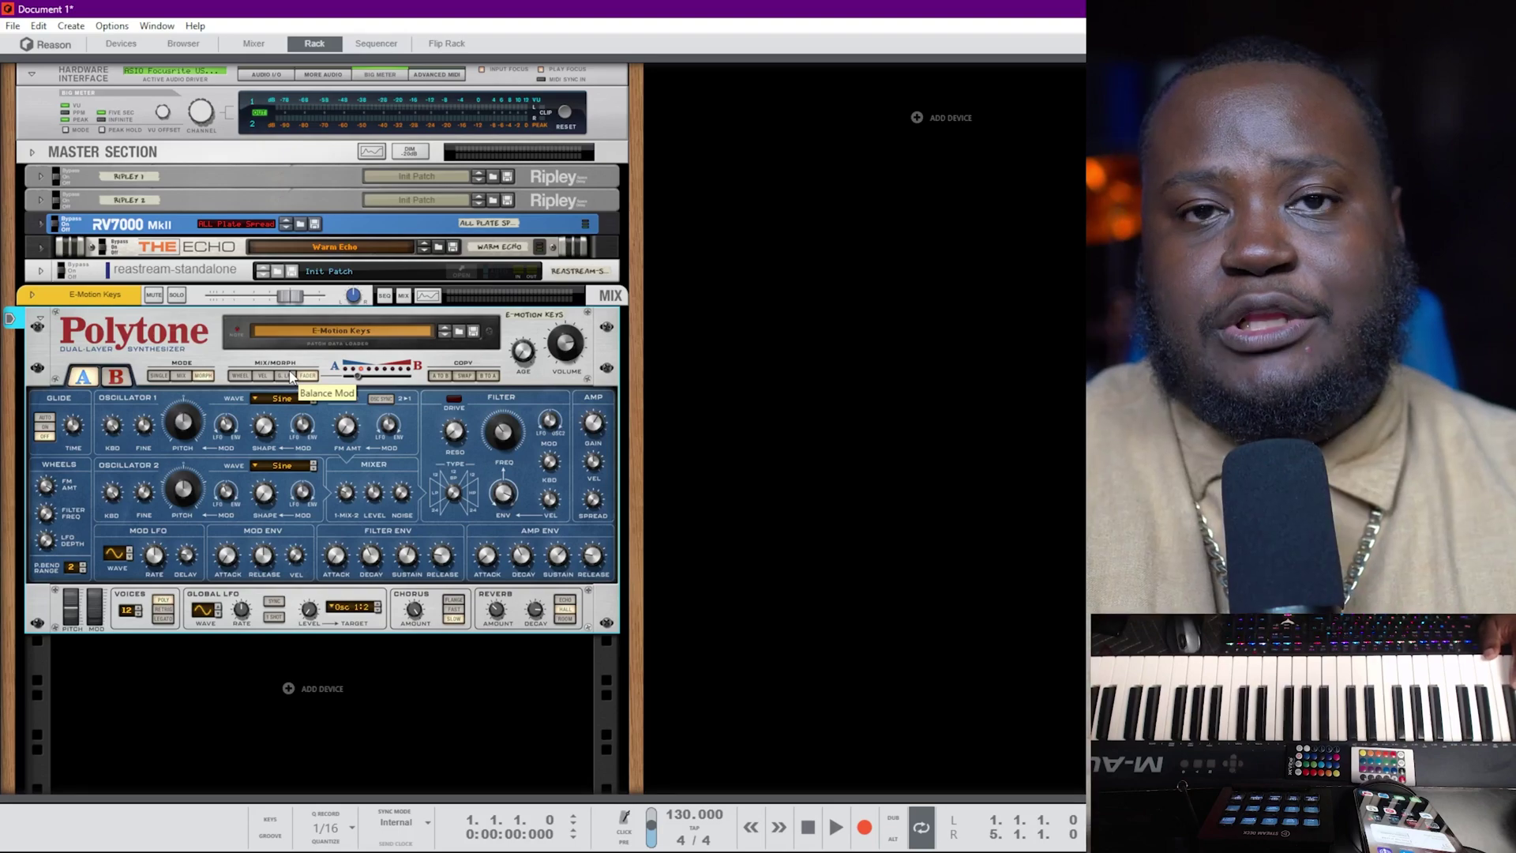
# Reopen the Browser, add the Fuzz EP patch to the rack as a second Polytone, and close the Browser
pyautogui.click(458, 332)
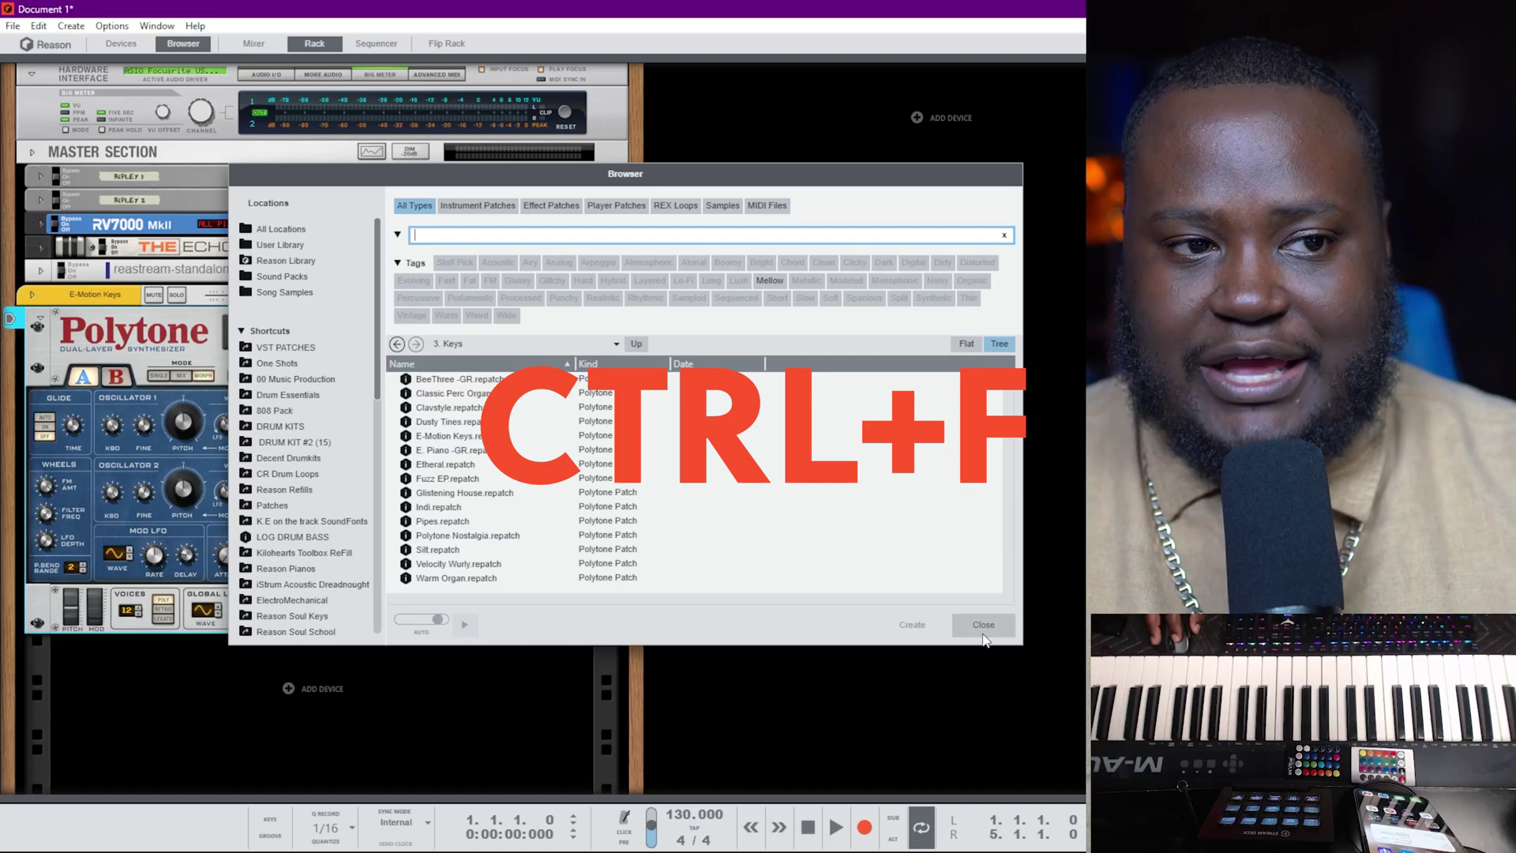
pyautogui.click(982, 627)
pyautogui.hotkey('ctrl', 'f')
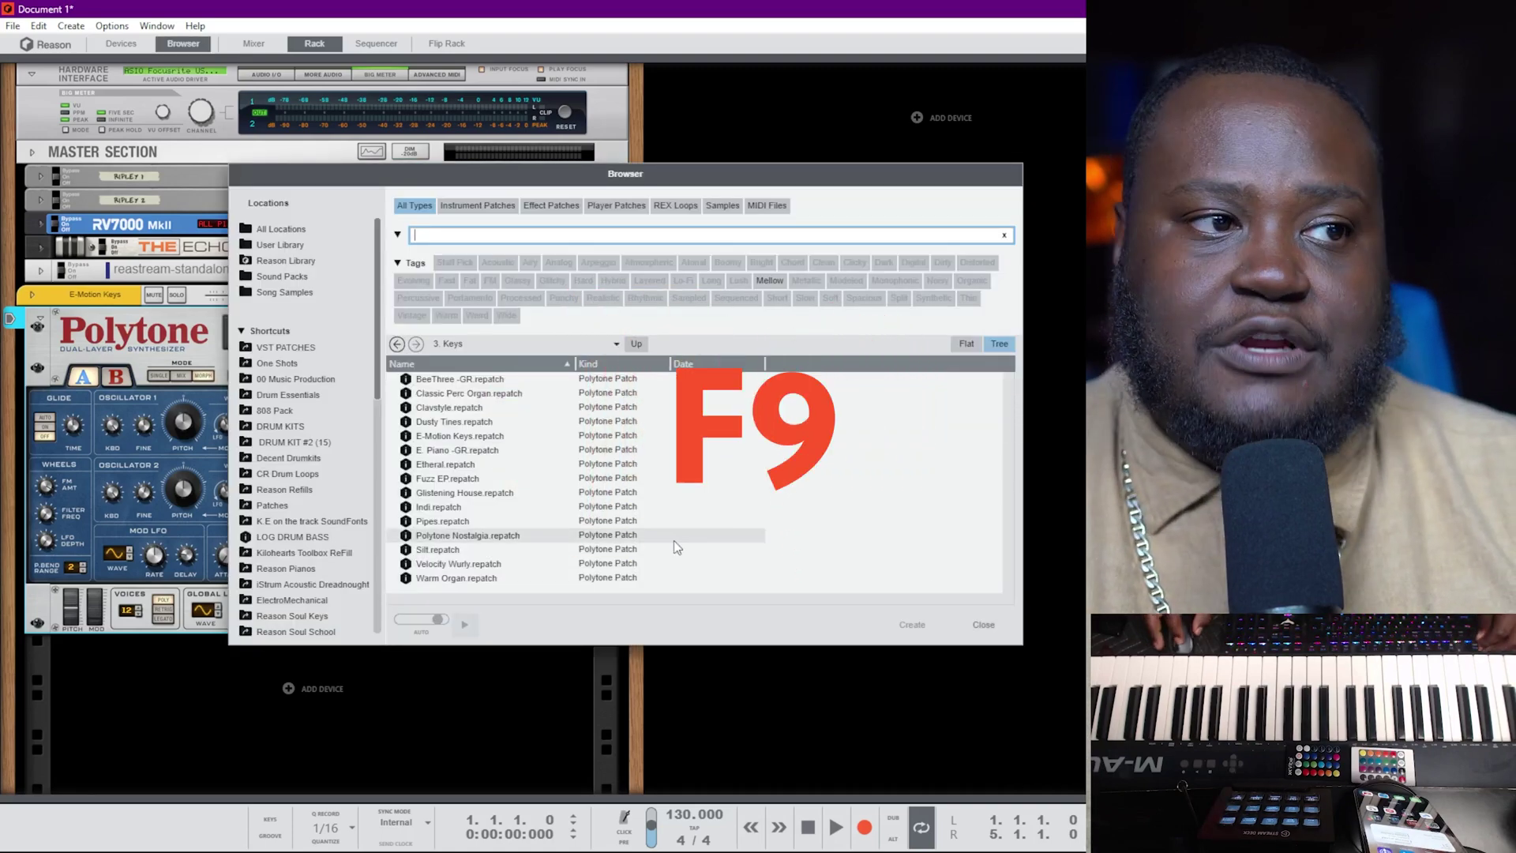
pyautogui.moveTo(534, 479); pyautogui.dragTo(466, 715)
pyautogui.doubleClick(558, 506)
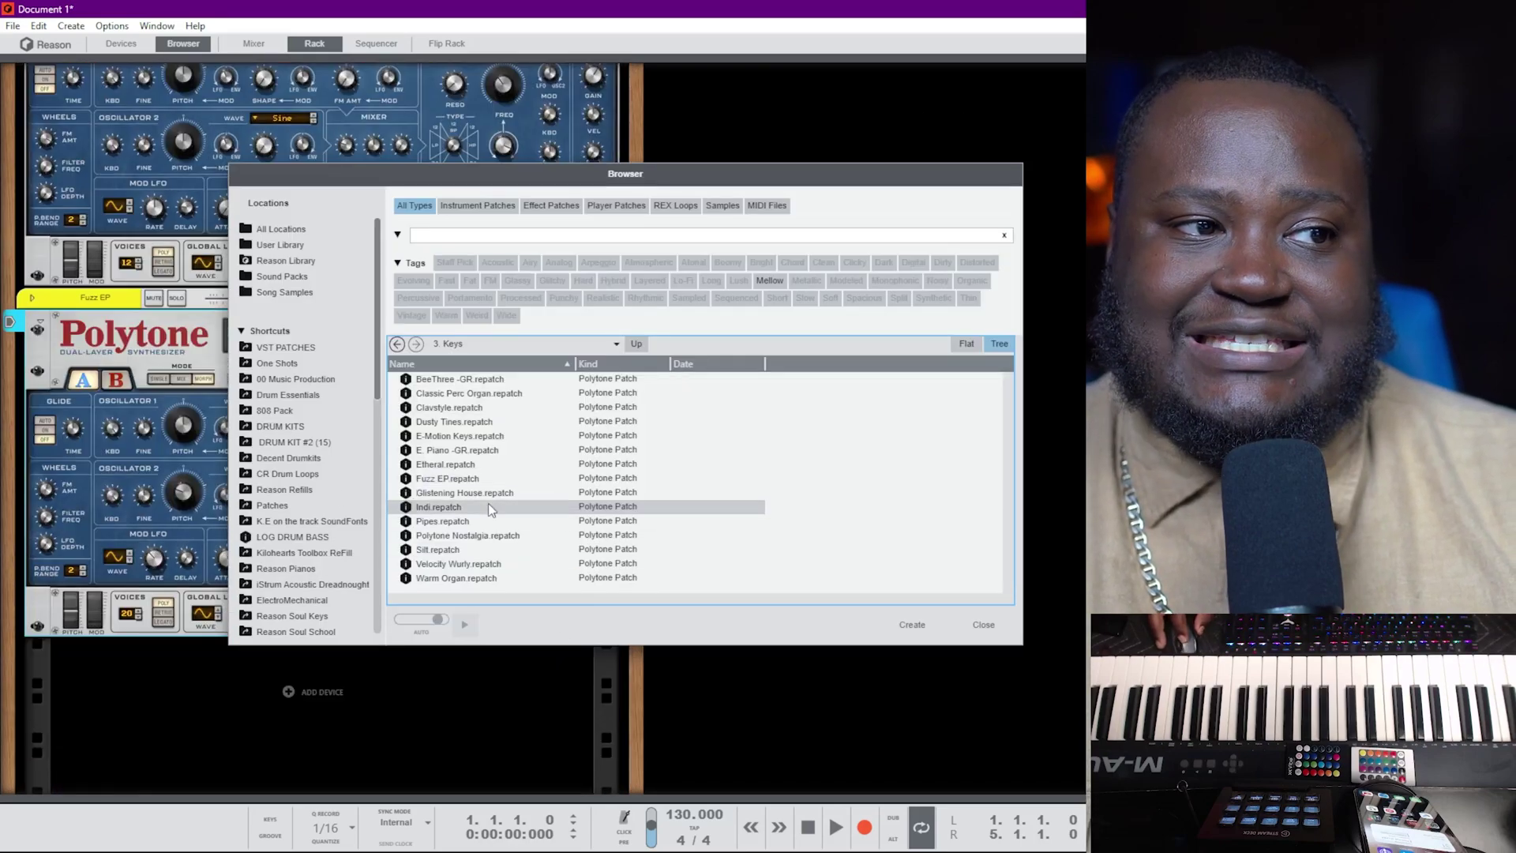
pyautogui.press('F9')
# Open the patch browser for the E-Motion Keys Polytone device
pyautogui.scroll(10, 469, 531)
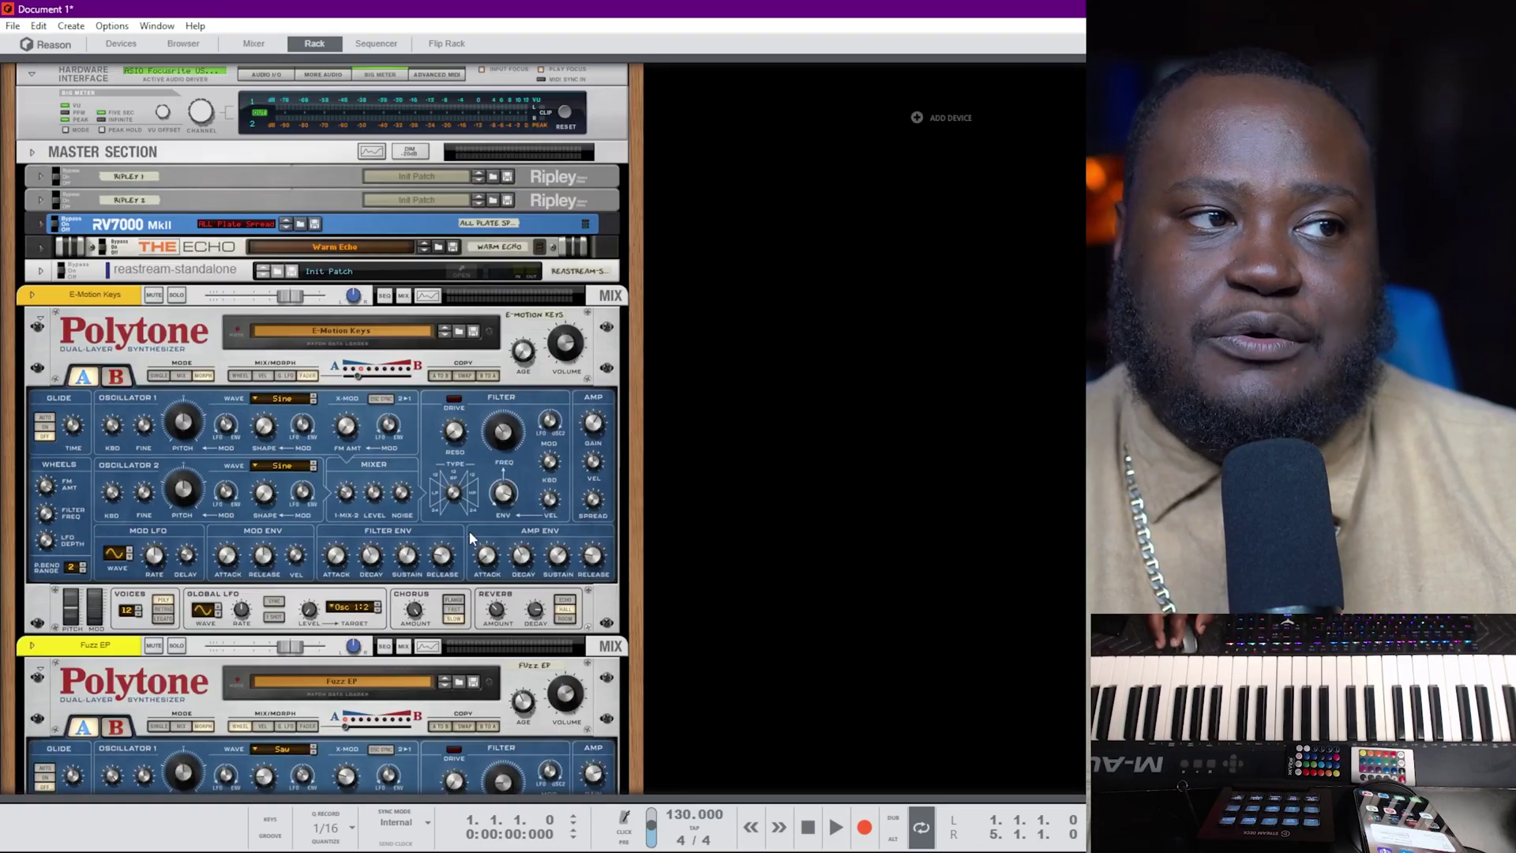
pyautogui.scroll(-10, 469, 530)
pyautogui.scroll(5, 469, 537)
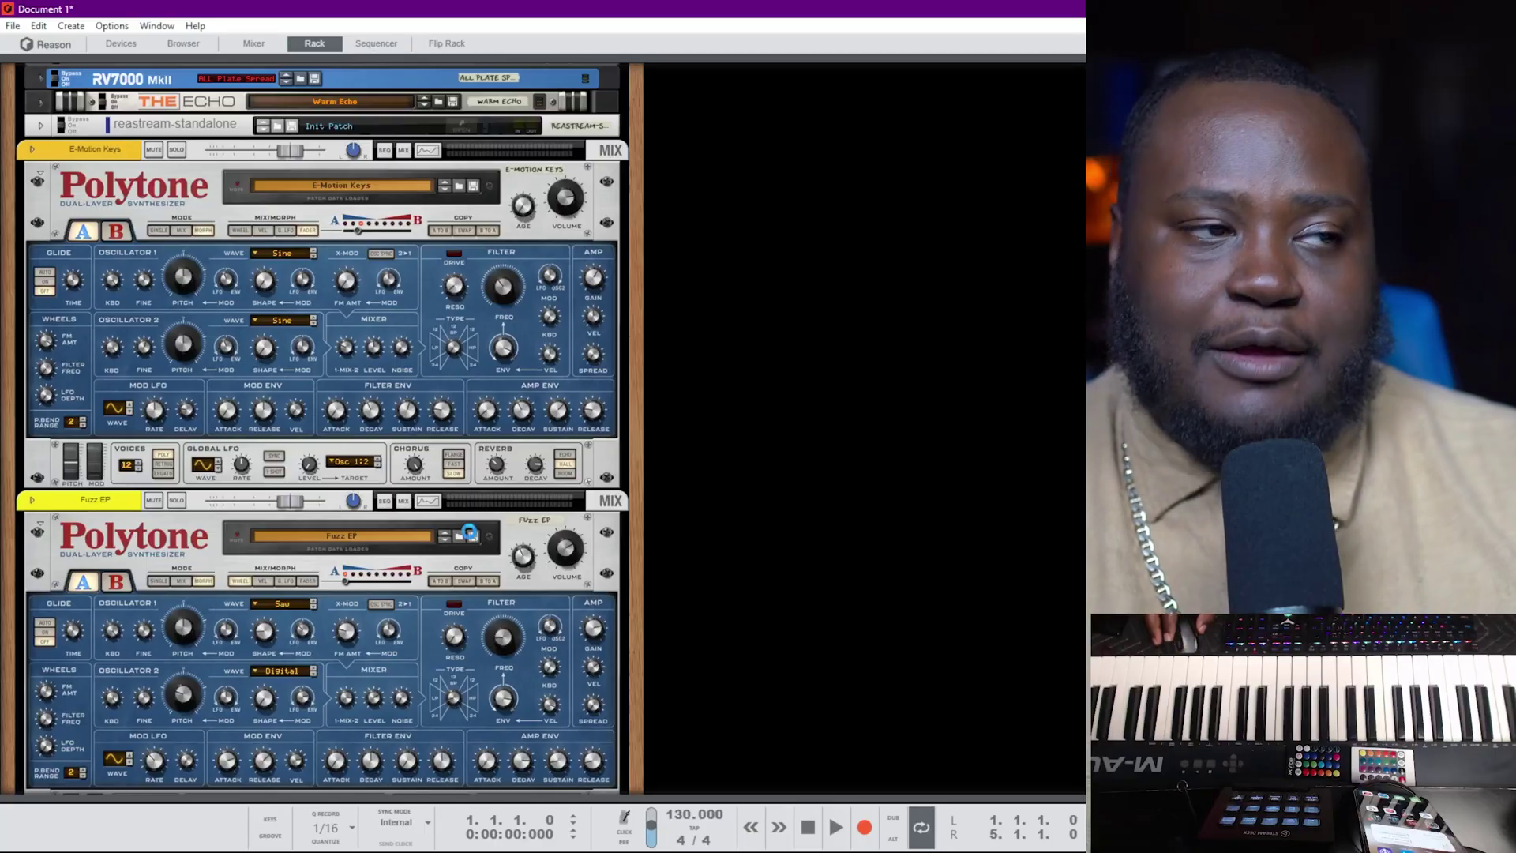
pyautogui.scroll(-5, 469, 537)
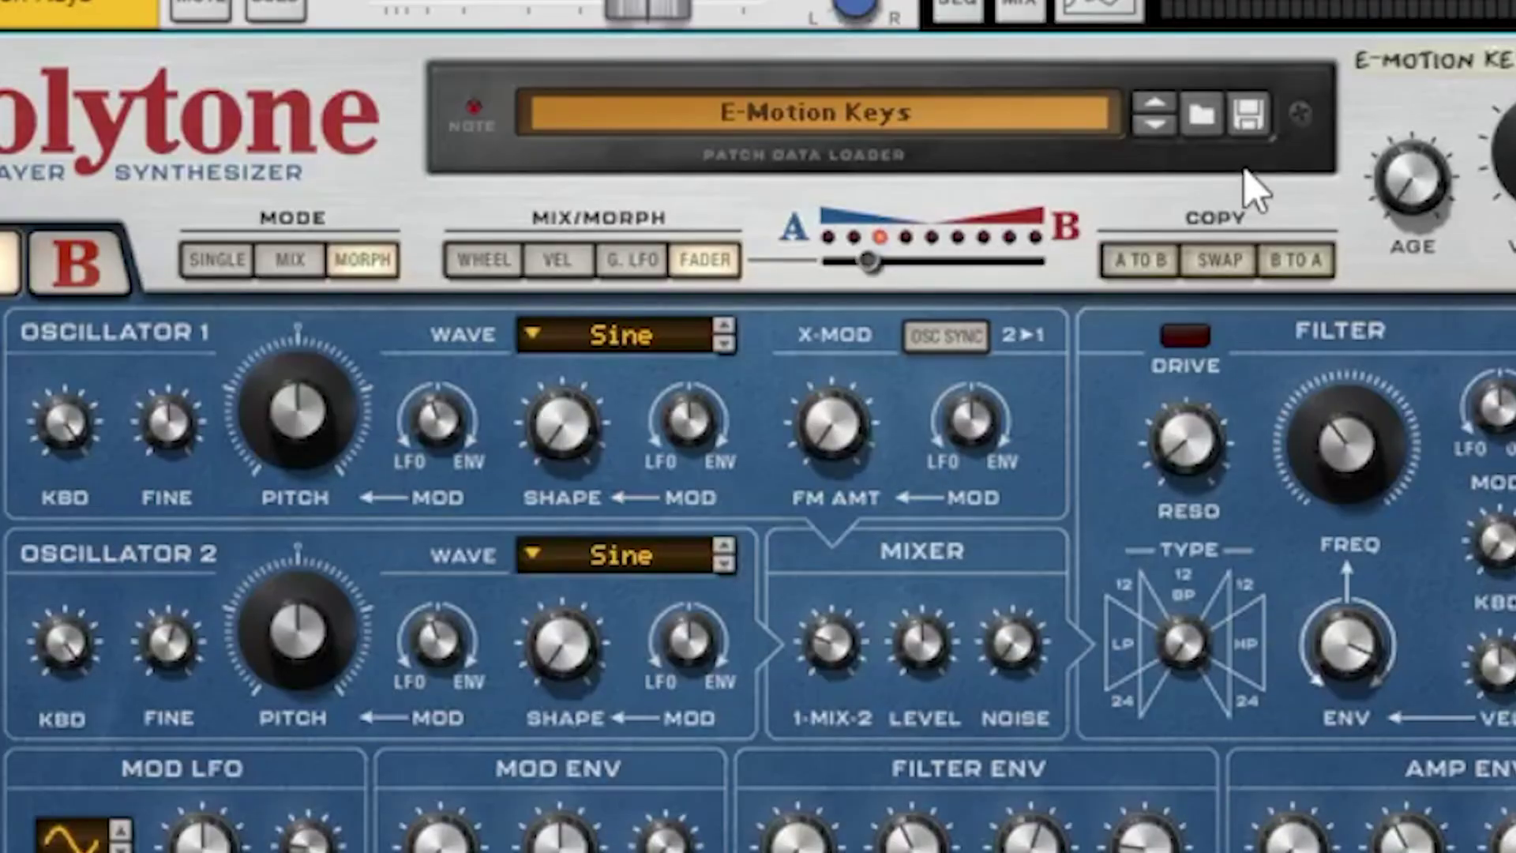
pyautogui.hotkey('ctrl', 'b')
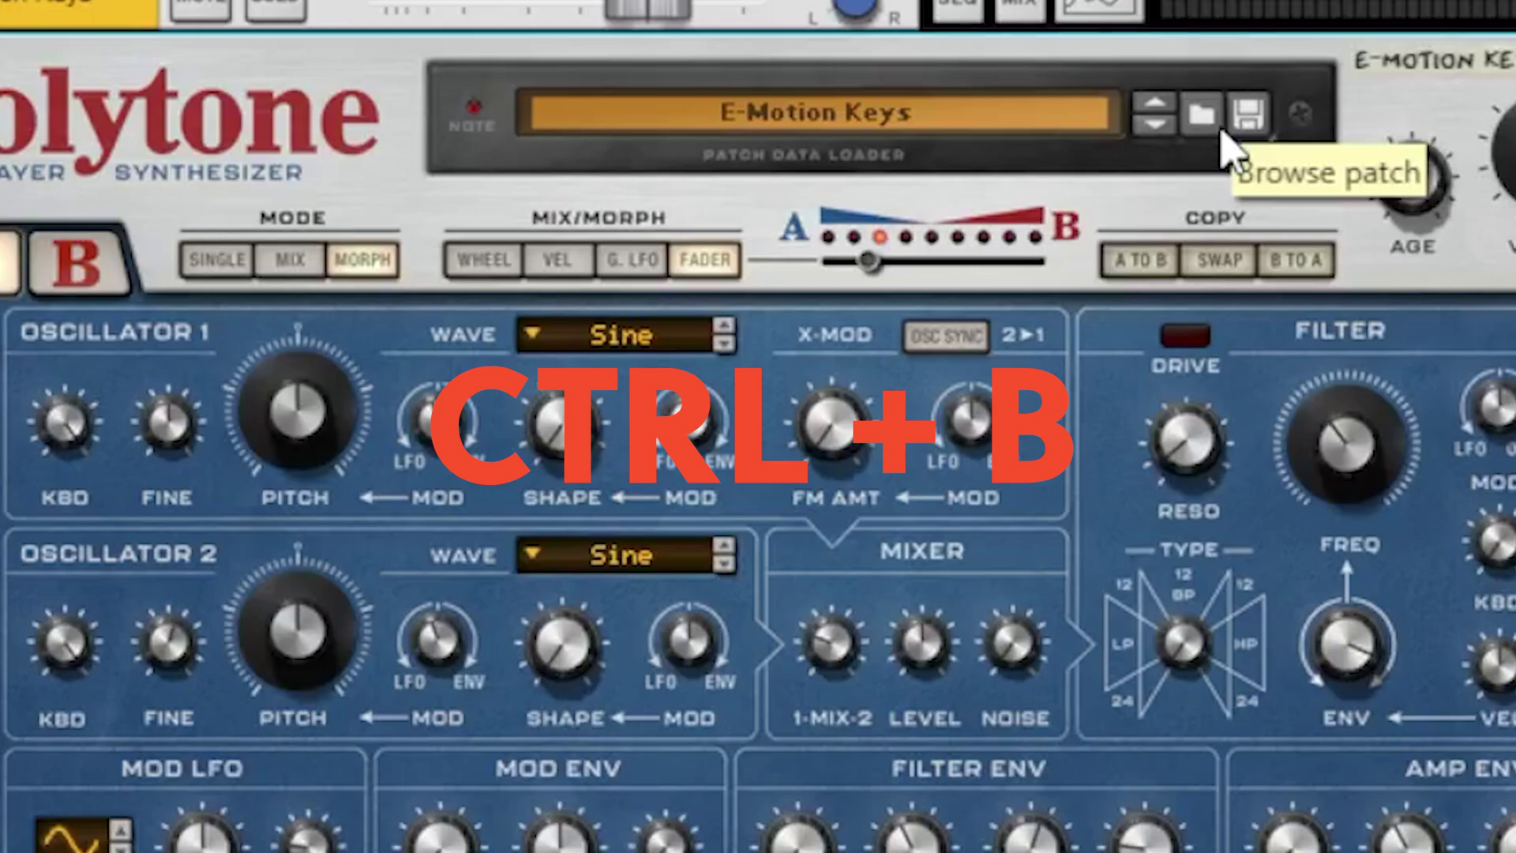
pyautogui.click(1225, 134)
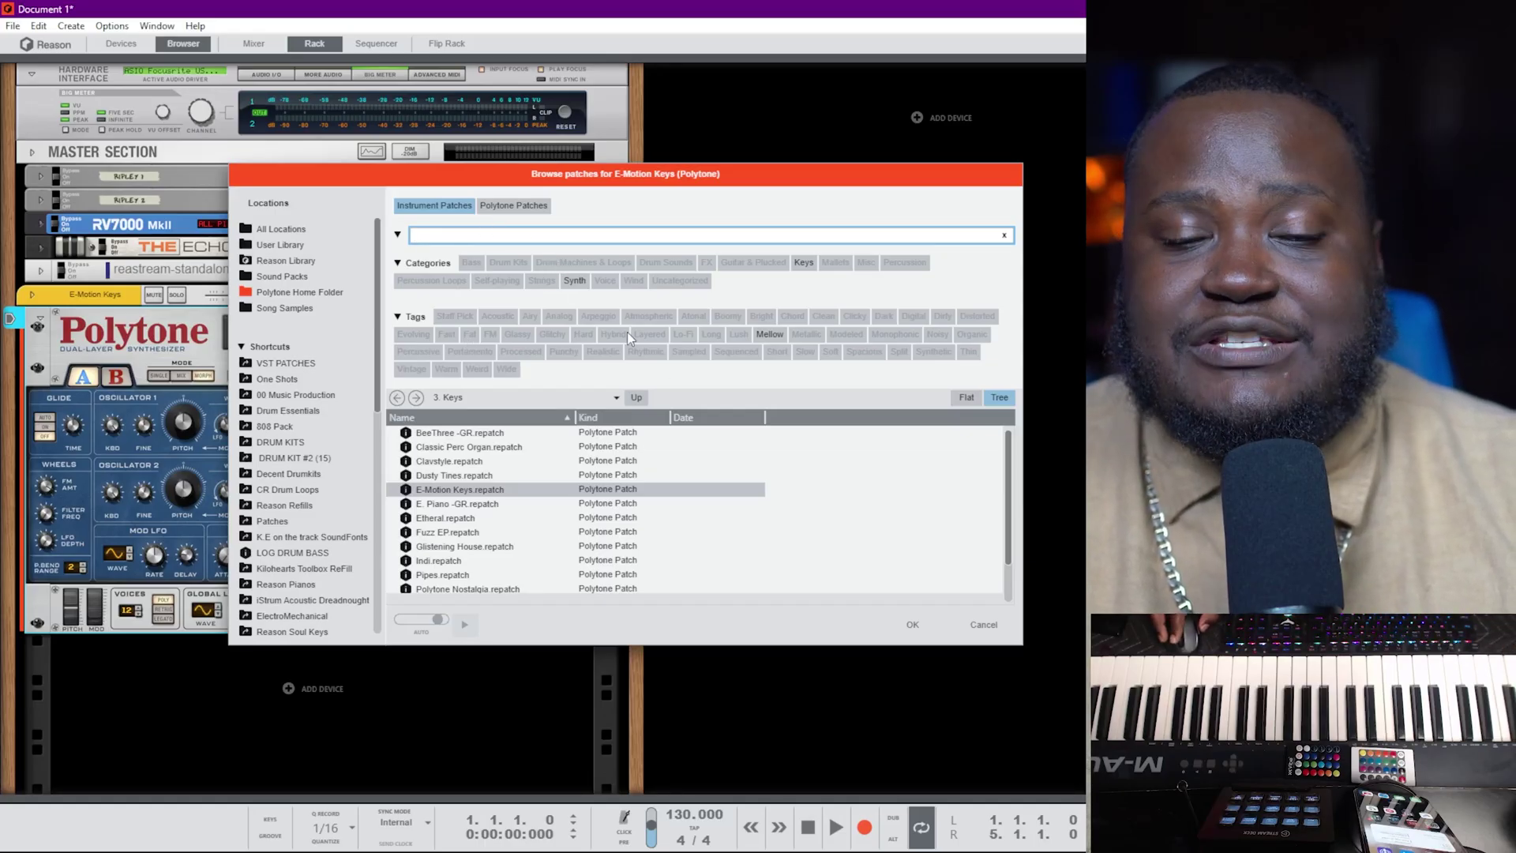
# Load the Super August patch from the 6. Plucks folder into the Polytone
pyautogui.scroll(-1, 675, 452)
pyautogui.scroll(1, 630, 535)
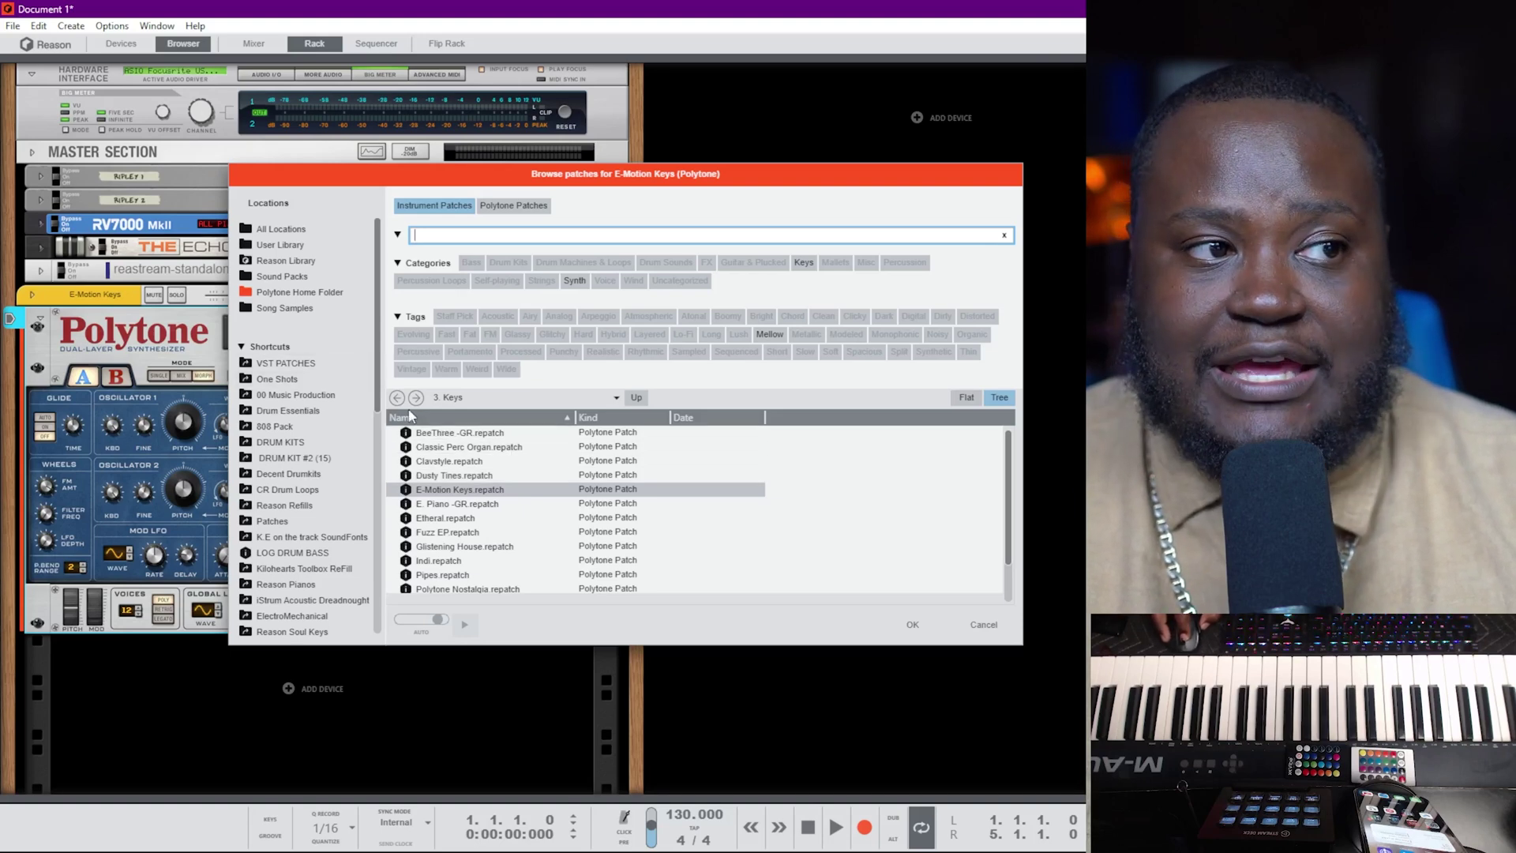
pyautogui.scroll(-1, 486, 455)
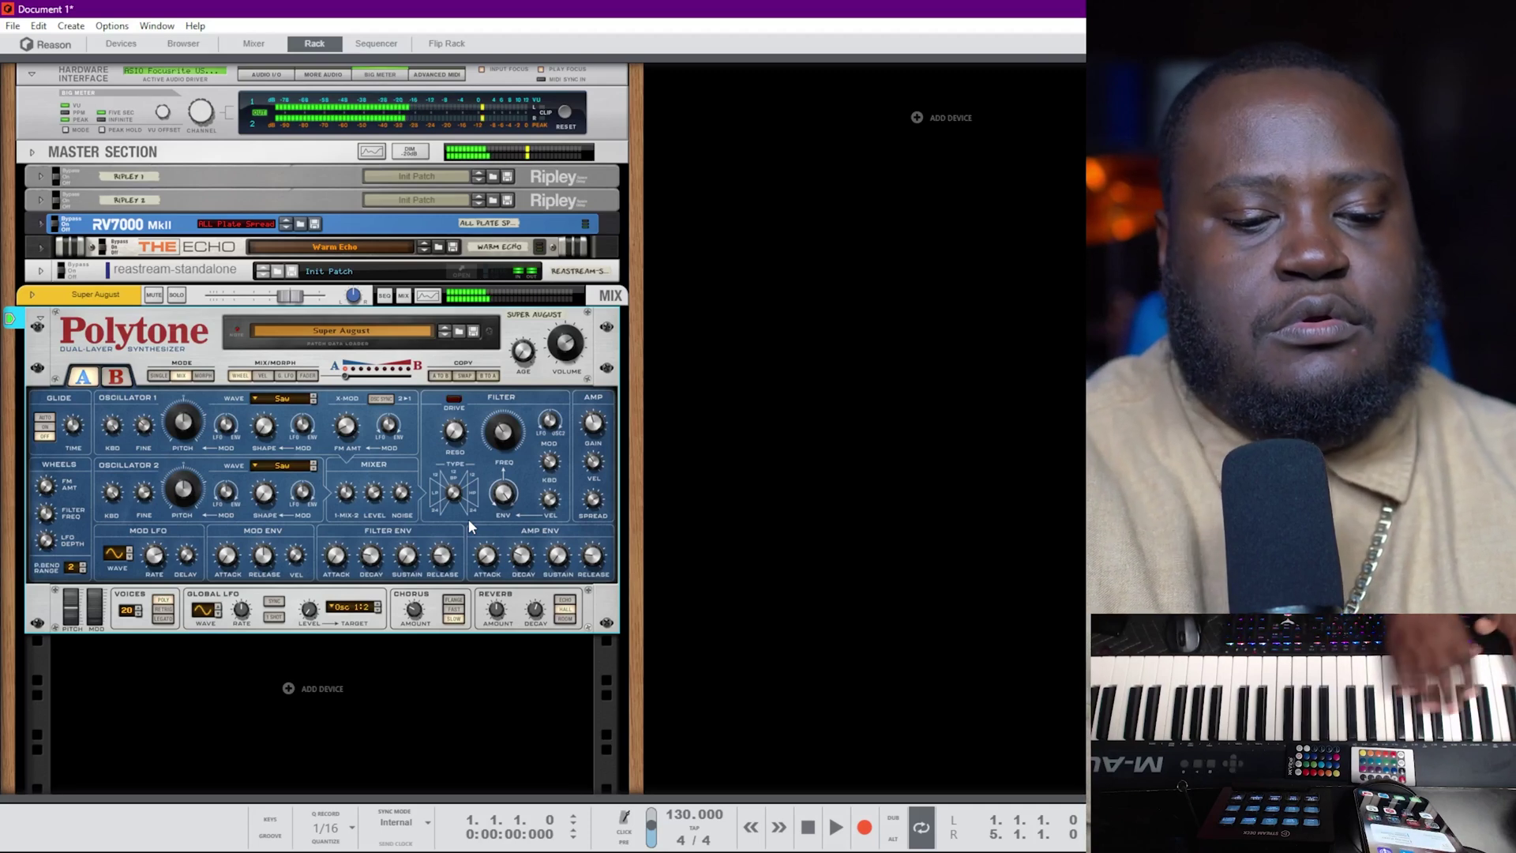
# Load the next patch in the folder, Tablonge -LQ, into the Polytone and check its entry in the patch browser
pyautogui.click(449, 339)
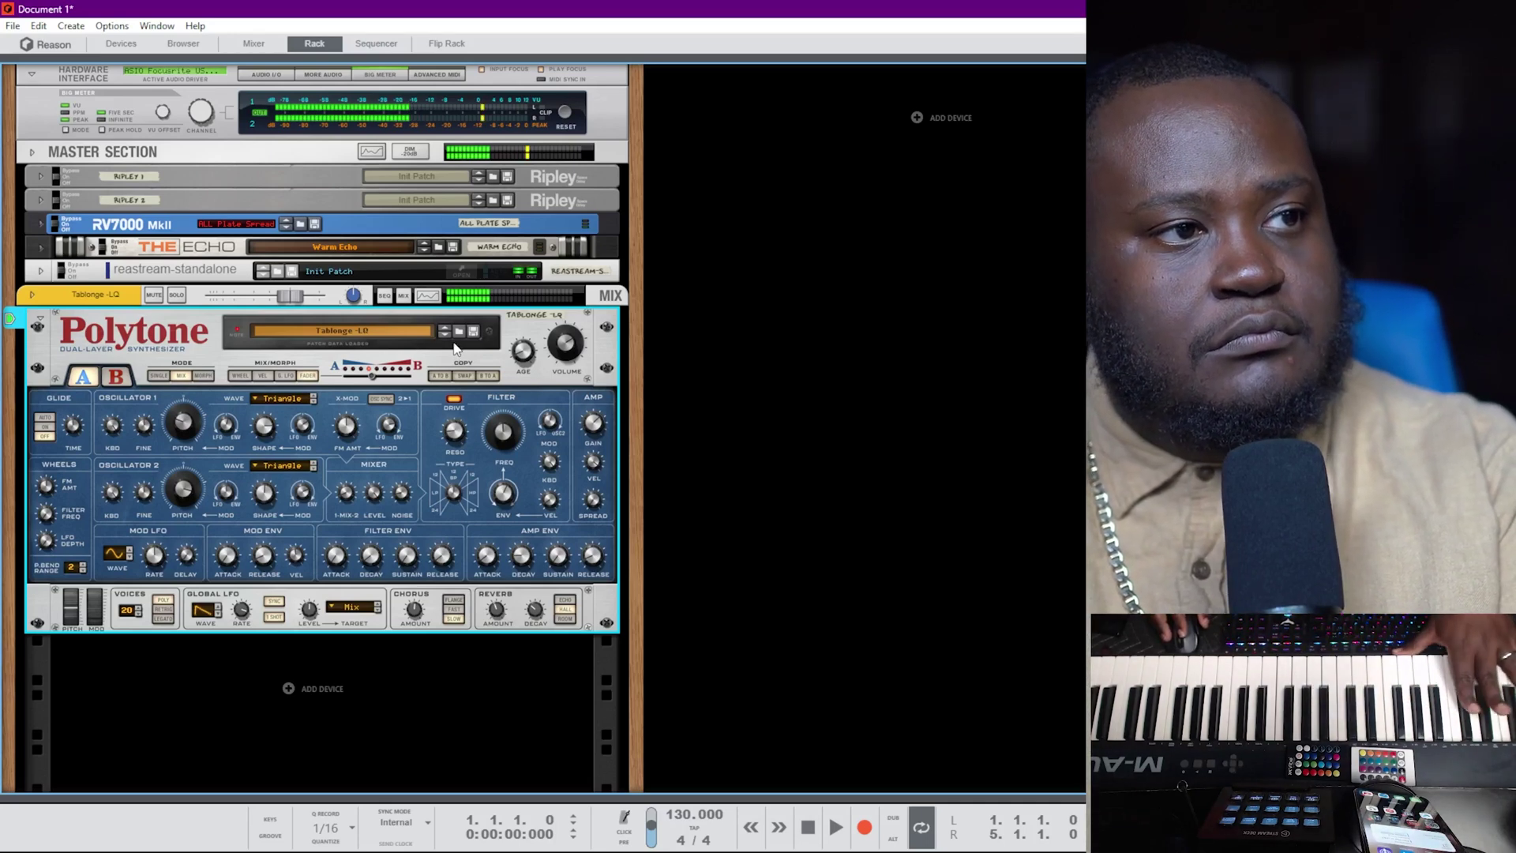
pyautogui.click(459, 331)
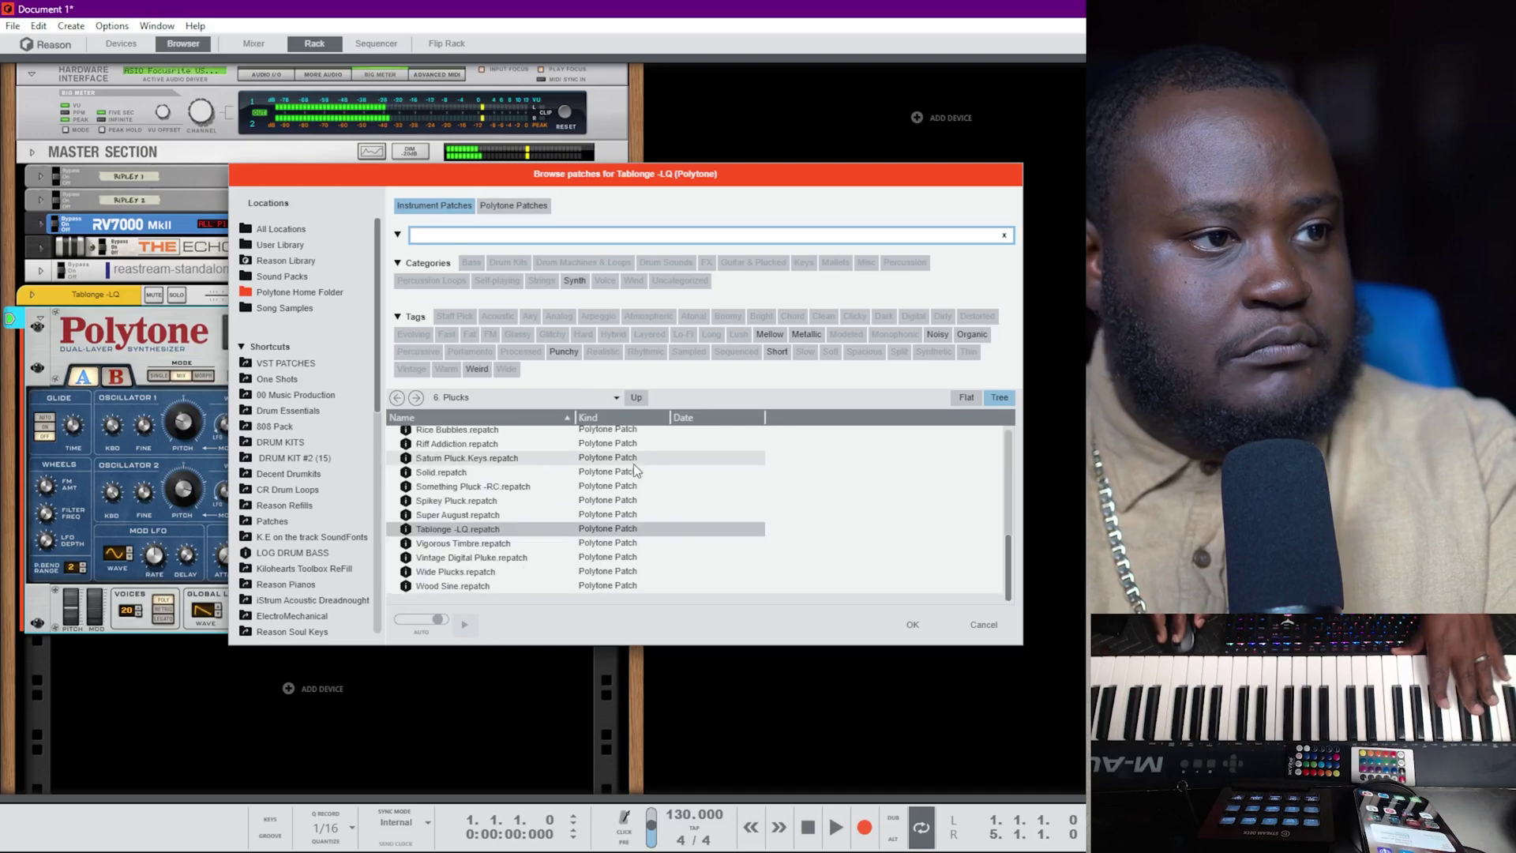
pyautogui.click(968, 625)
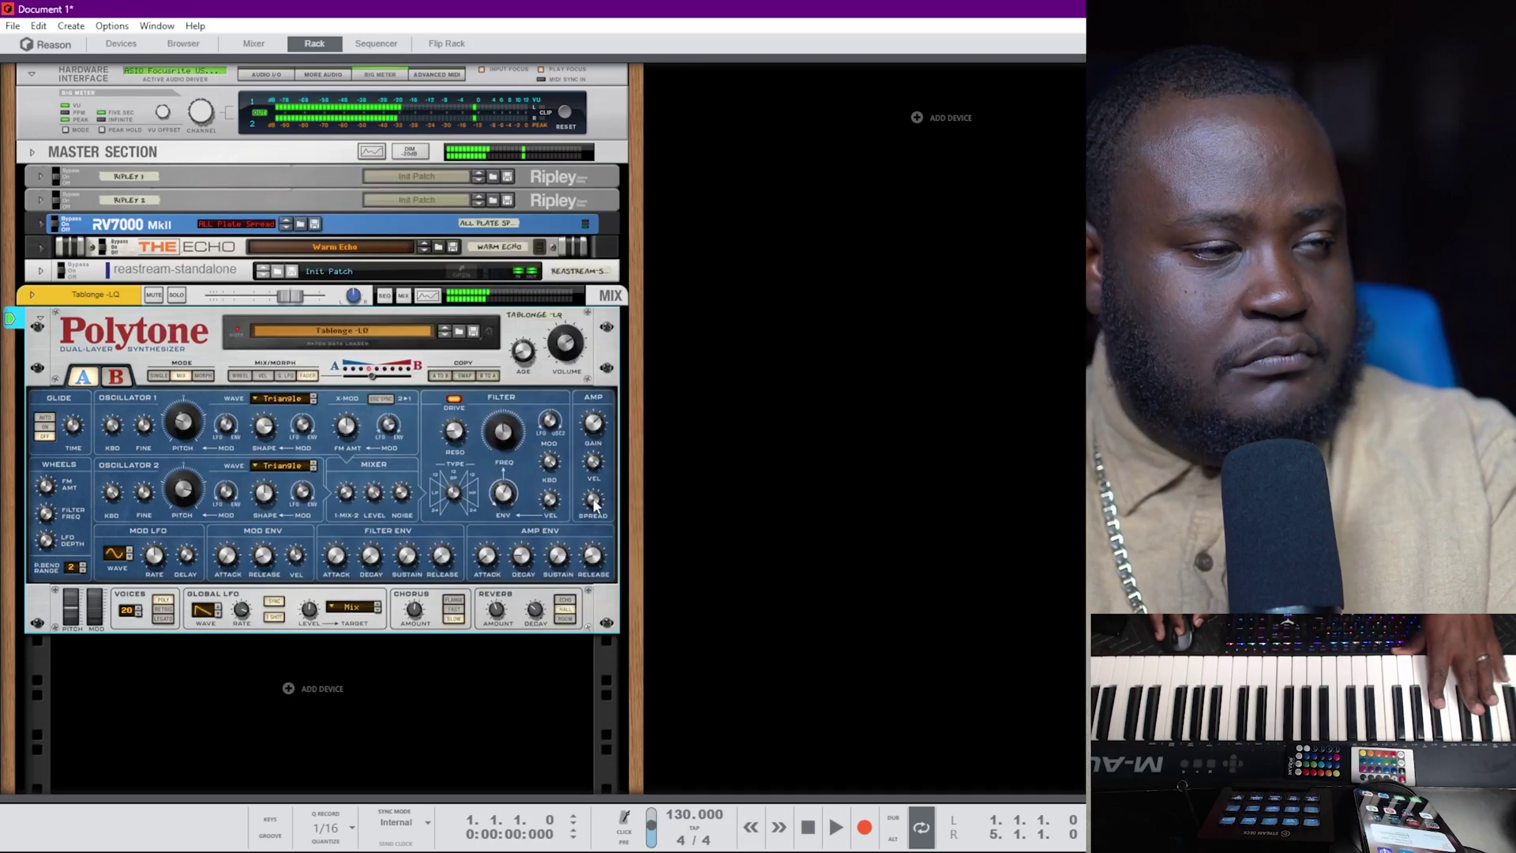
# Unfold the Tablonge -LQ mix channel to show its Audiomatic insert effect above the Polytone
pyautogui.click(32, 297)
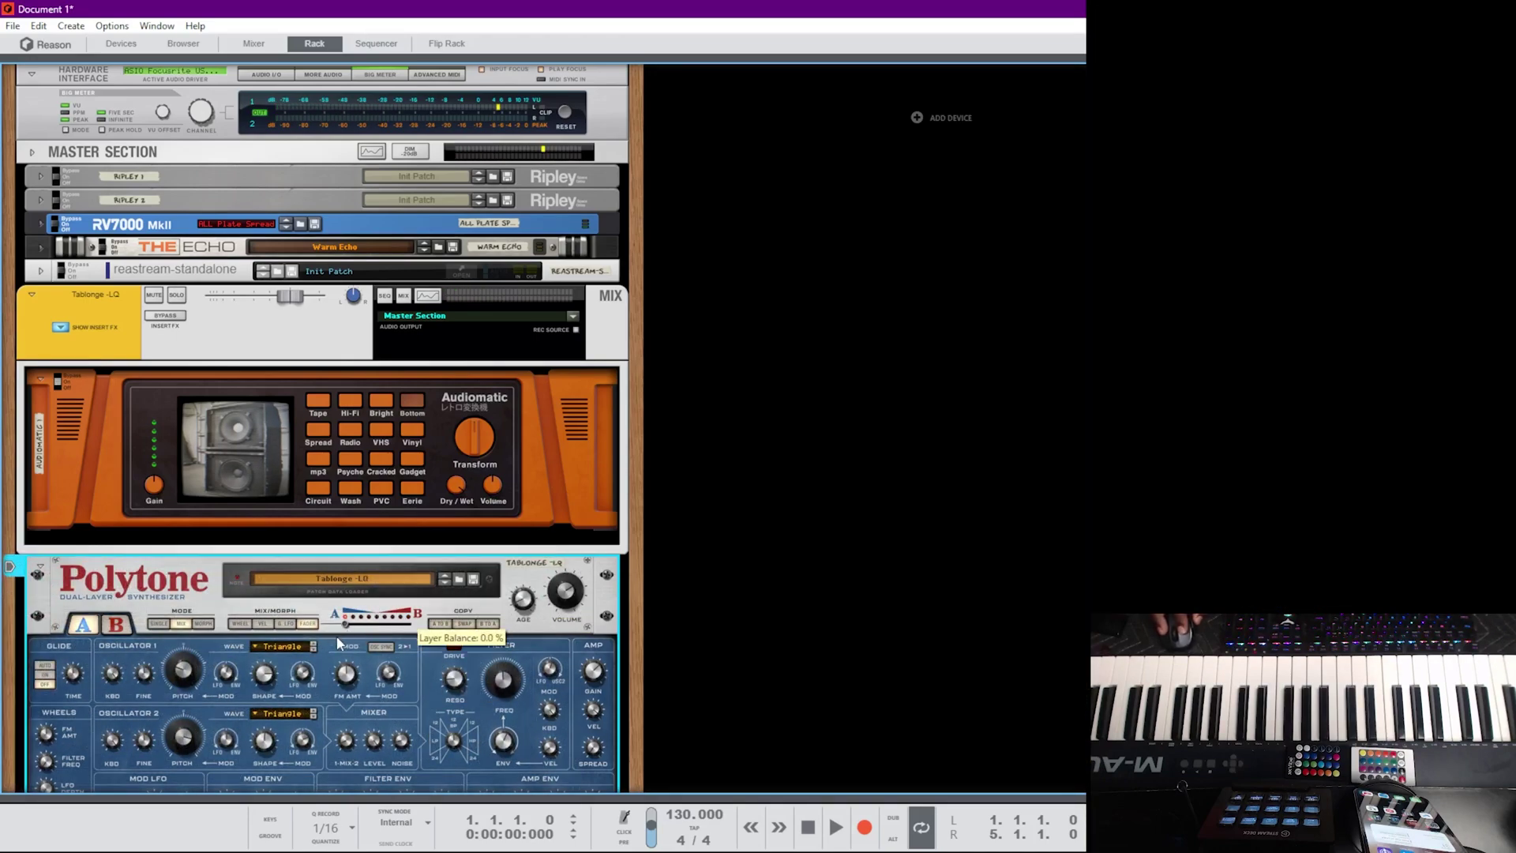
pyautogui.scroll(-3, 315, 595)
pyautogui.scroll(-1, 315, 595)
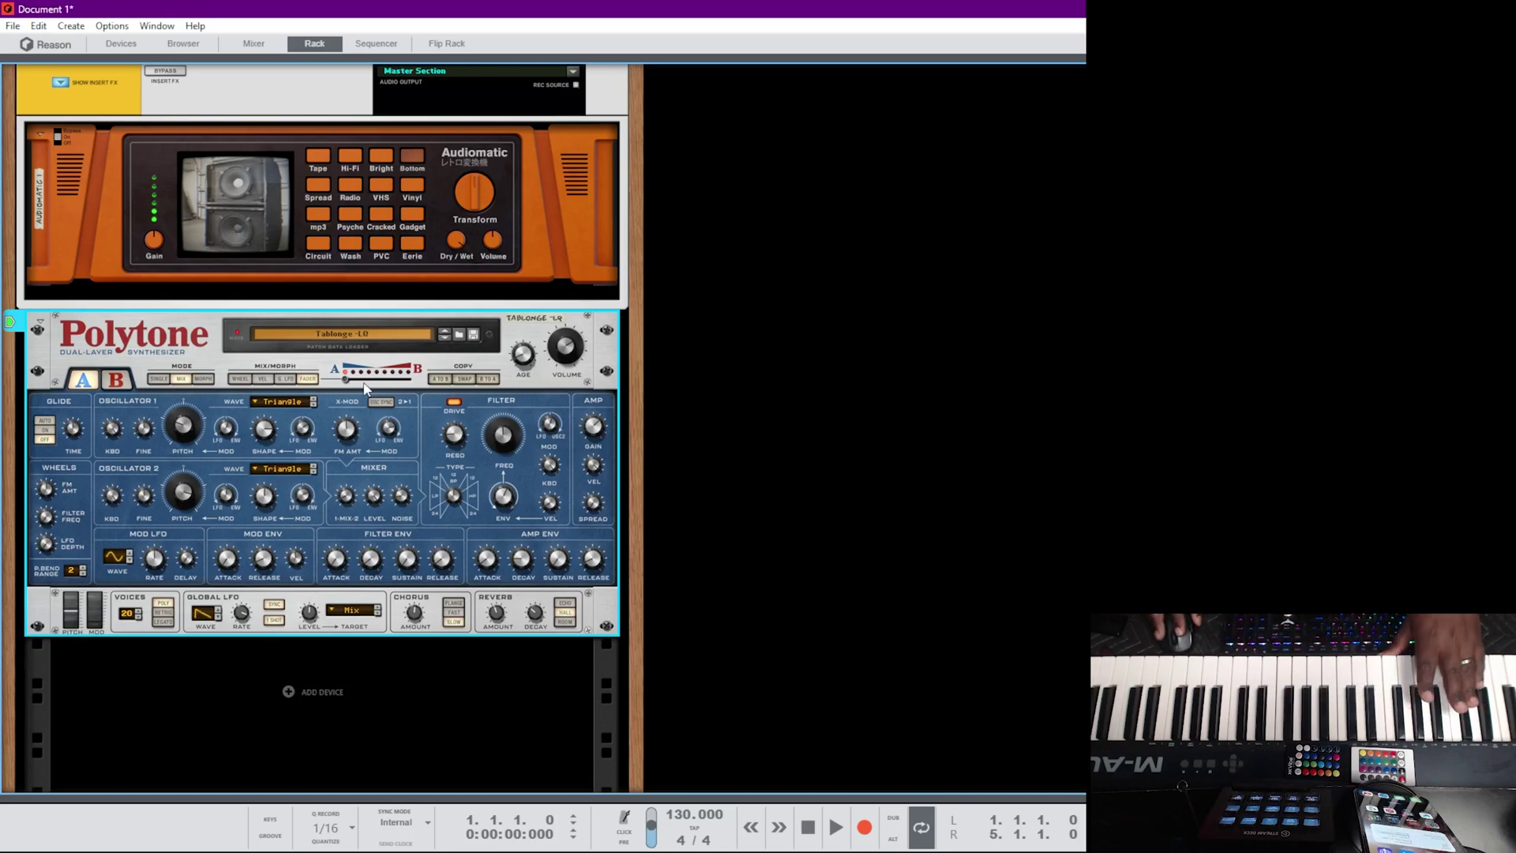
# Move the Polytone's layer balance fully to layer B, show layer B's controls, and return the balance fully to layer A
pyautogui.click(440, 379)
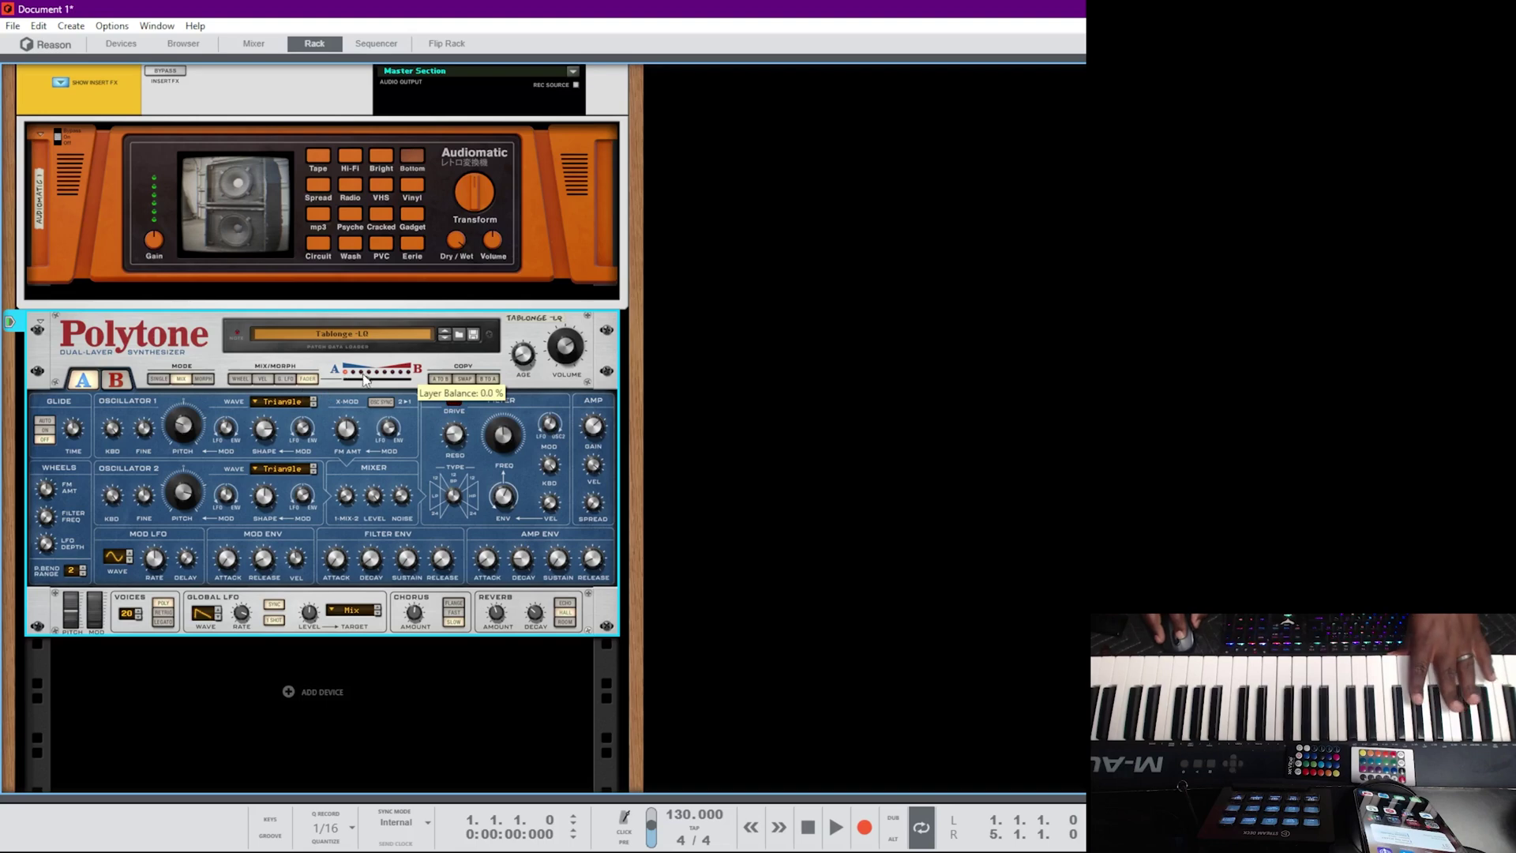
pyautogui.moveTo(403, 385)
pyautogui.mouseDown()
pyautogui.moveTo(360, 387)
pyautogui.moveTo(404, 390)
pyautogui.mouseUp()
pyautogui.click(118, 378)
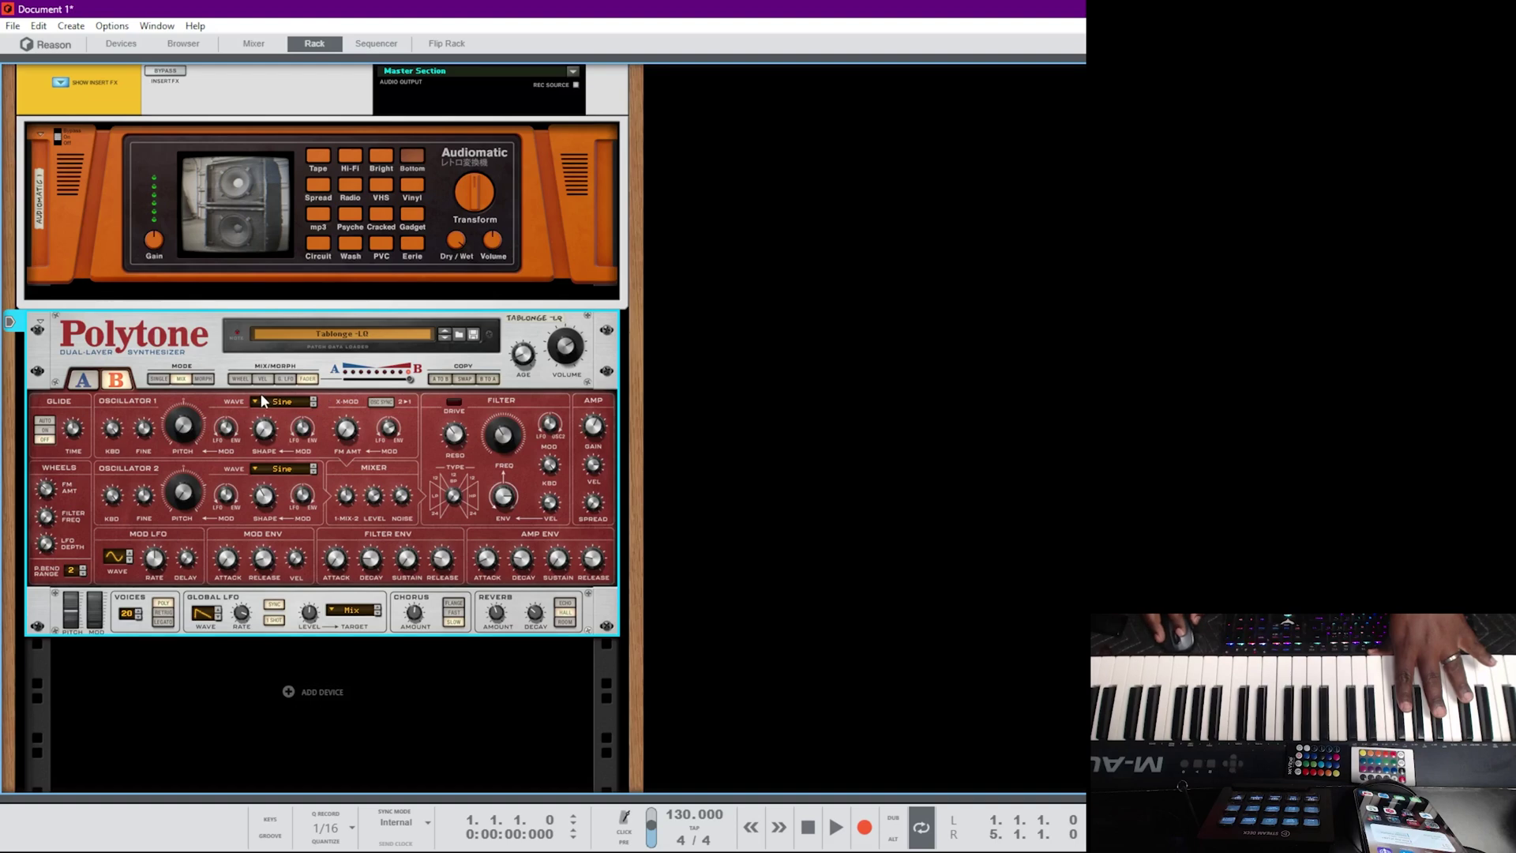
pyautogui.moveTo(410, 381); pyautogui.dragTo(345, 402)
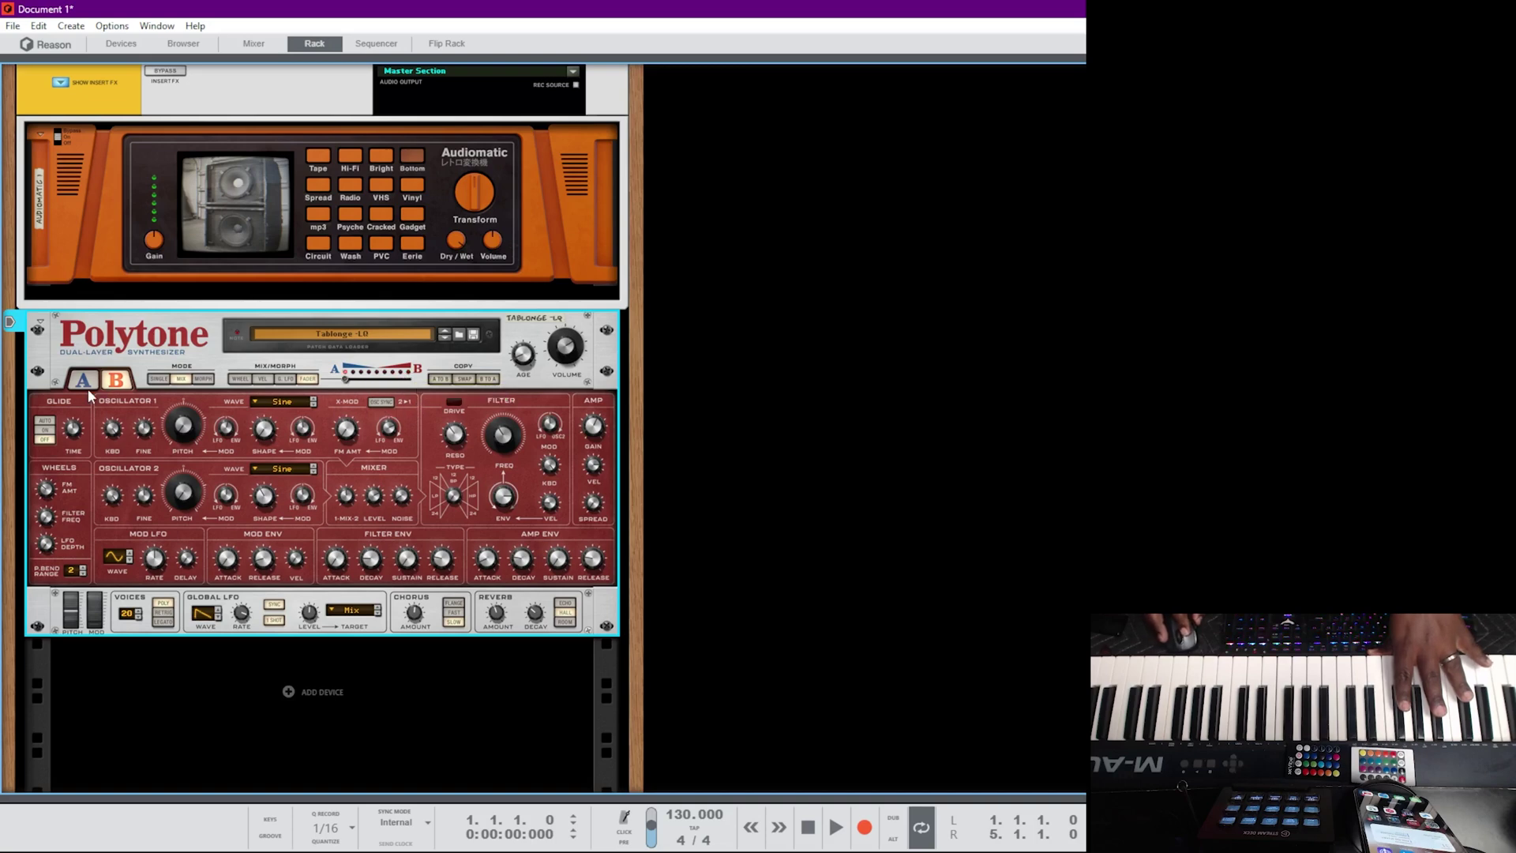
# Switch the Polytone panel between layers A and B to compare their oscillator and filter settings
pyautogui.click(115, 380)
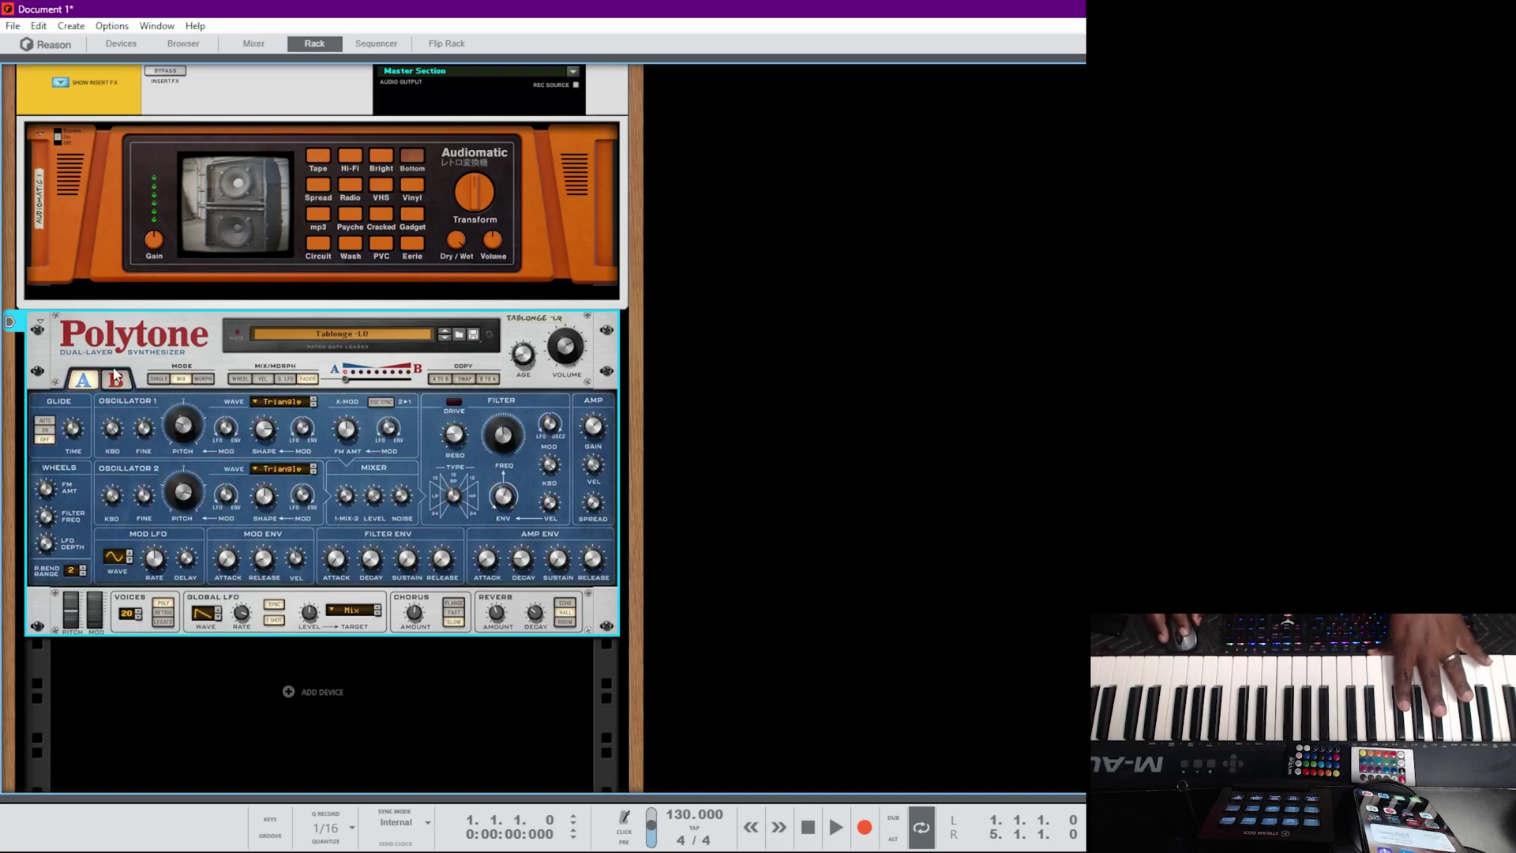
pyautogui.click(90, 383)
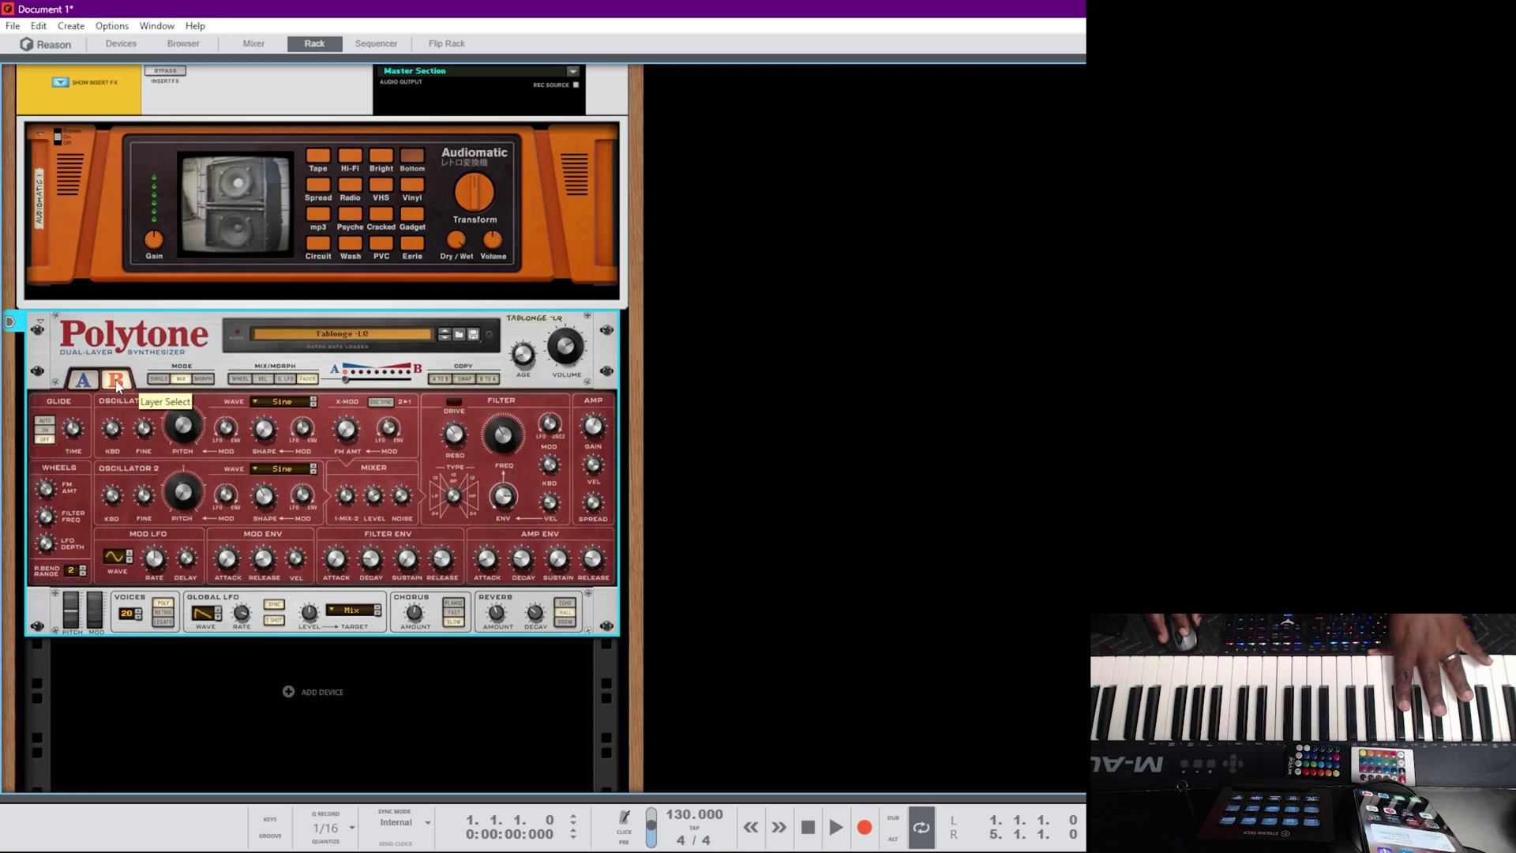
pyautogui.click(90, 386)
pyautogui.click(88, 387)
pyautogui.click(87, 389)
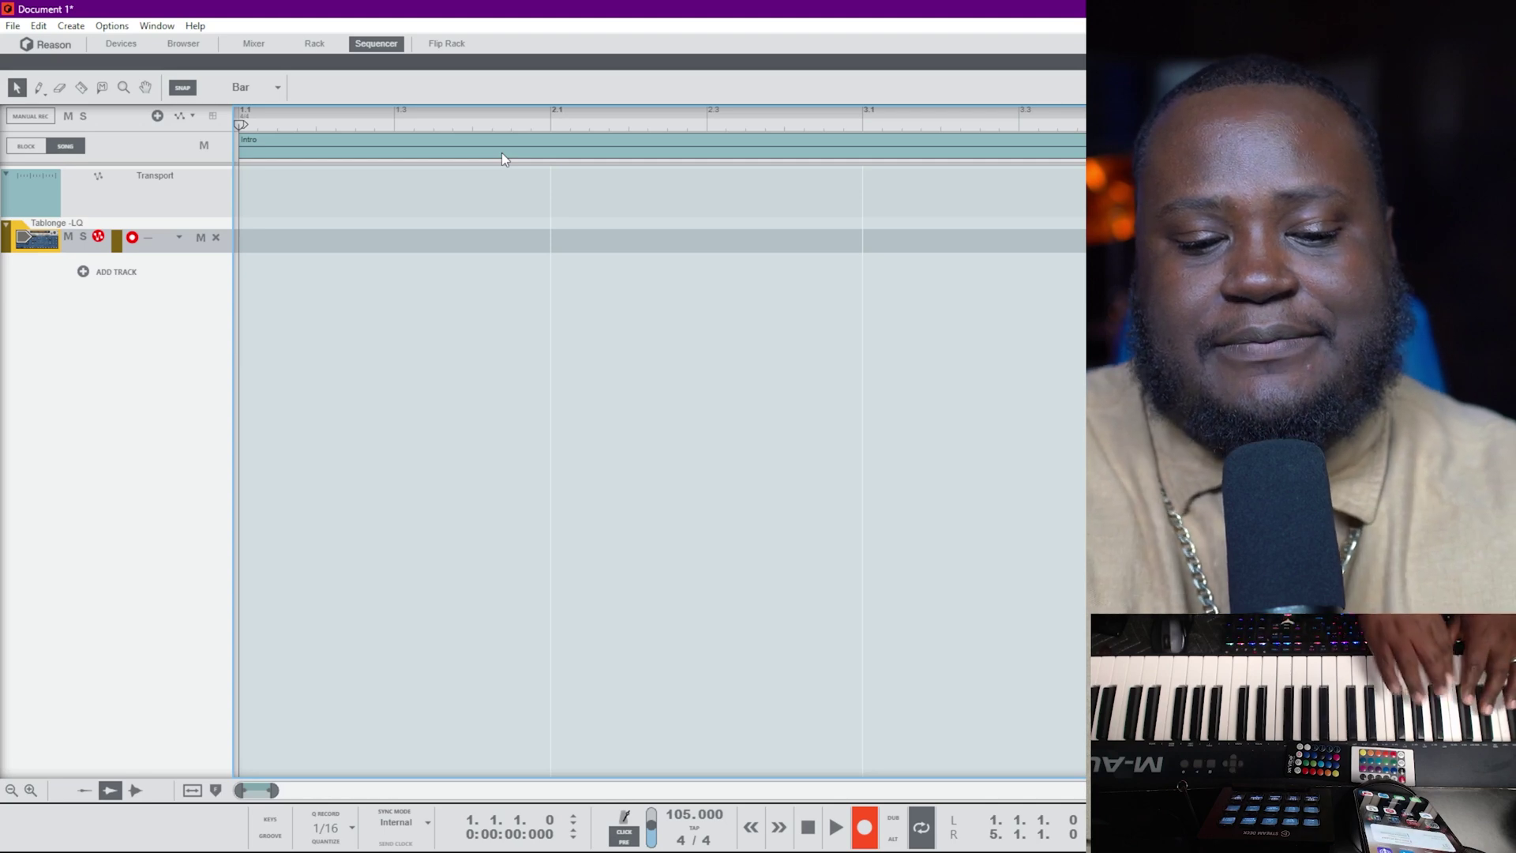
# Record a four-bar part on the Tablonge -LQ track in the sequencer and stop the transport
pyautogui.hotkey('ctrl', 'Return')
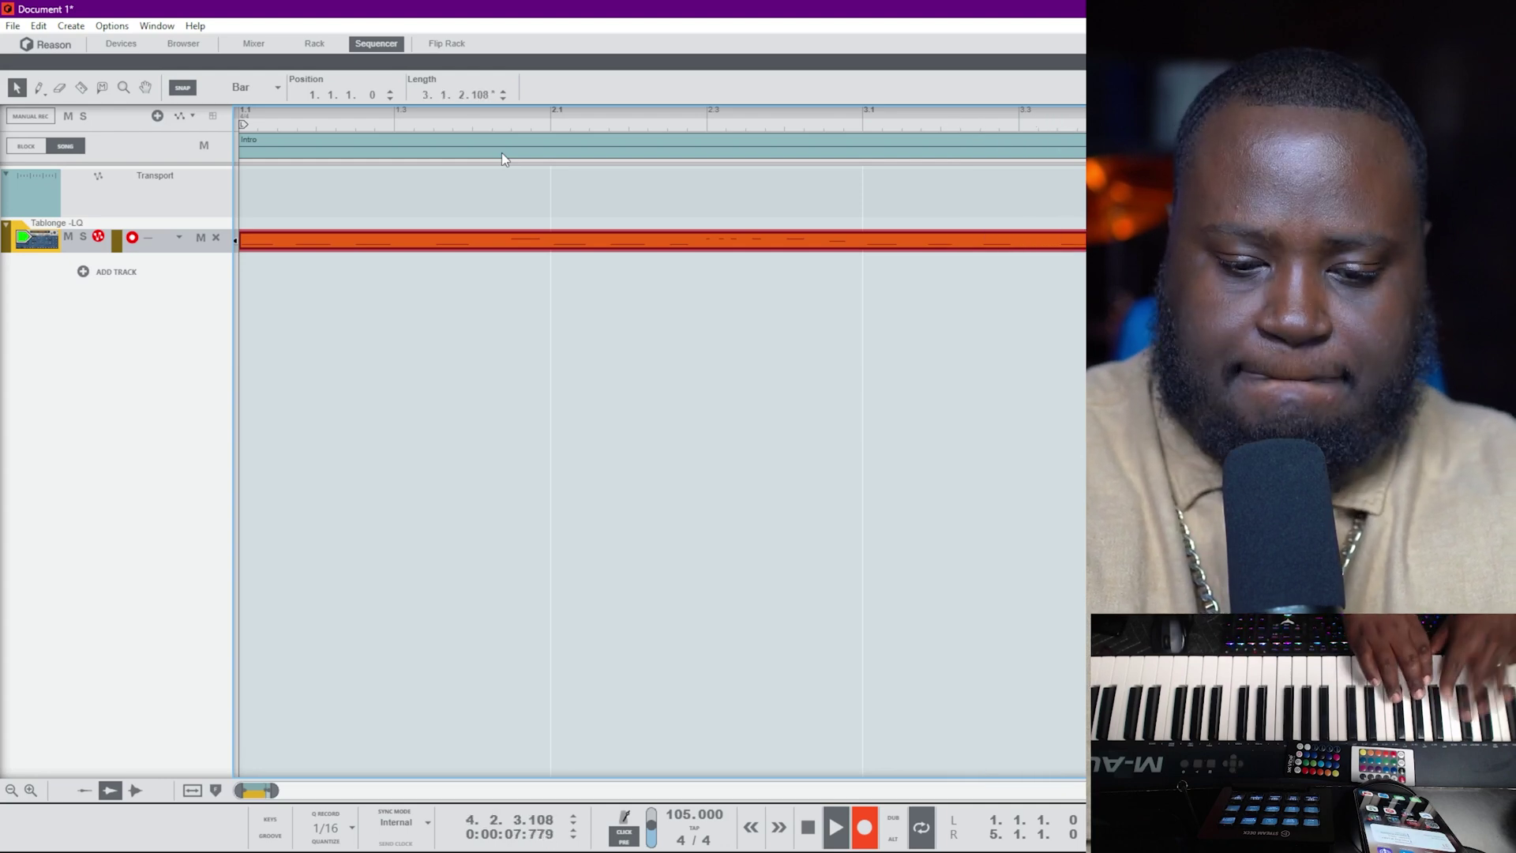
pyautogui.press('space')
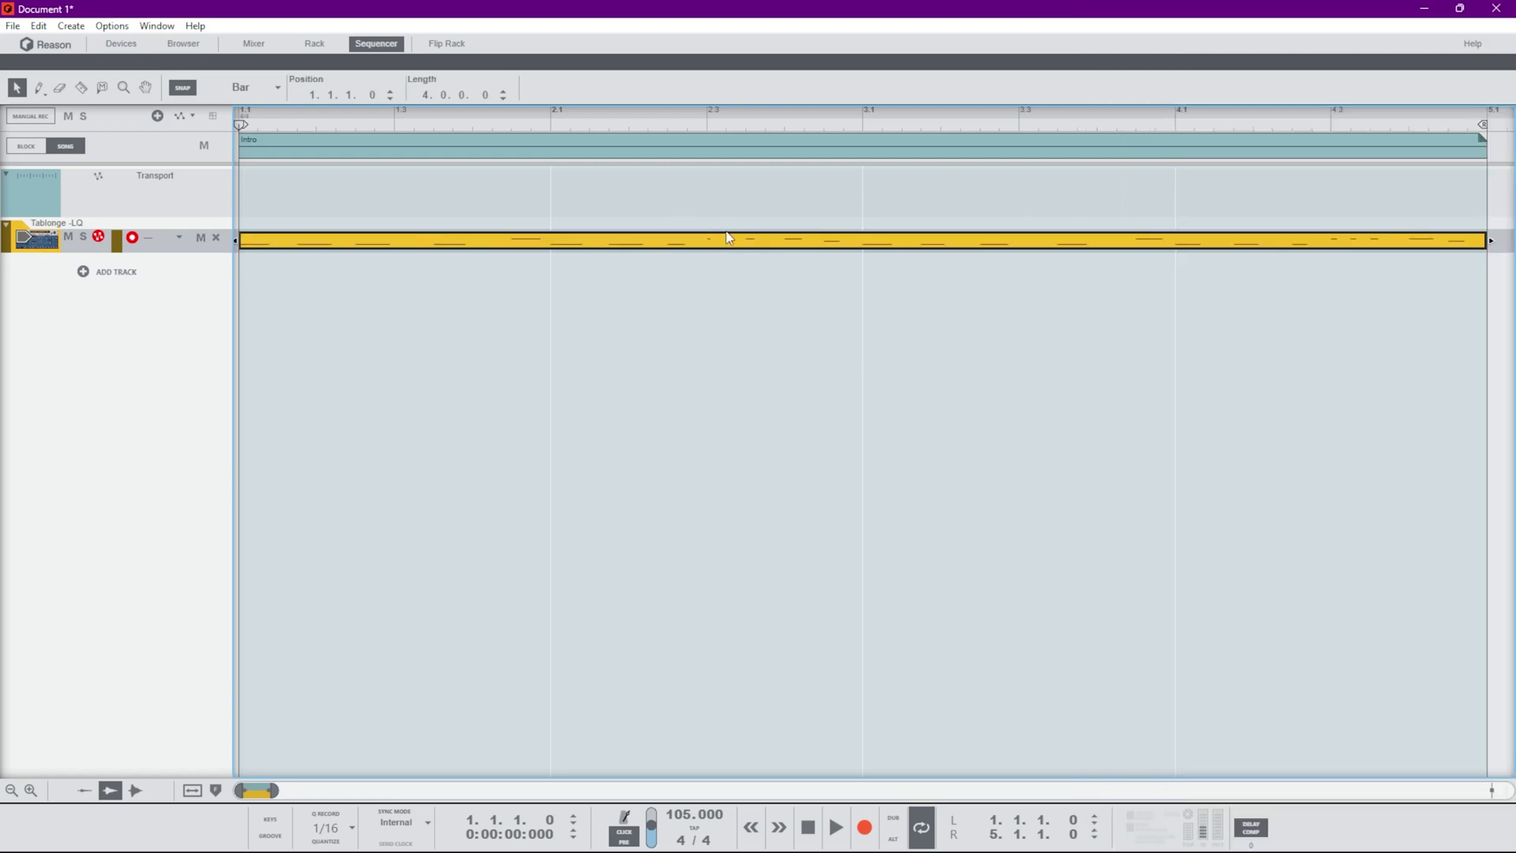
# Open the recorded clip for note editing, shrink the editor to reveal the arrangement above it, and close the editor
pyautogui.doubleClick(728, 242)
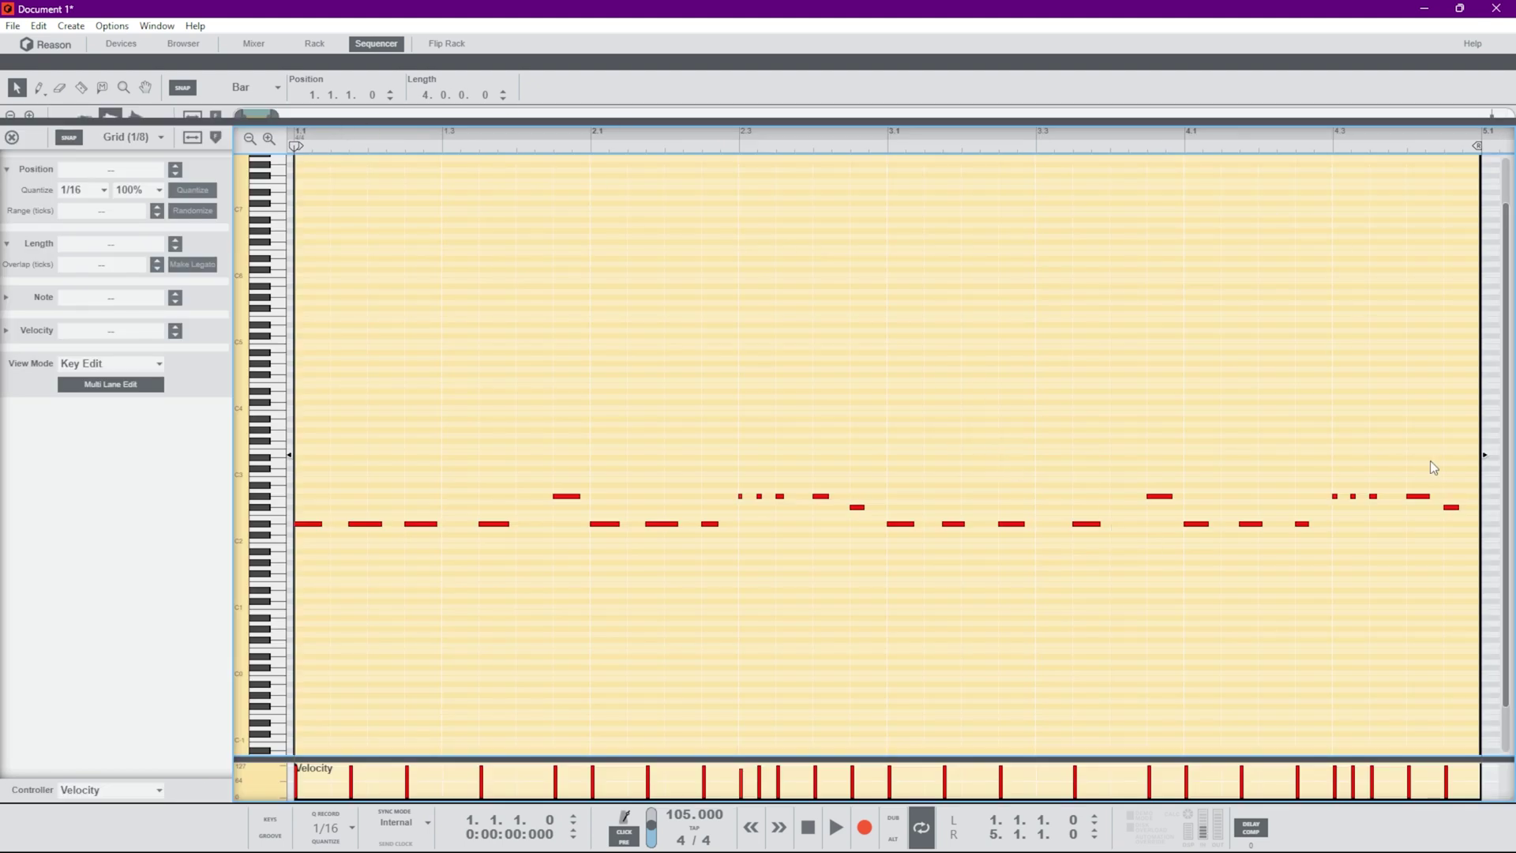
pyautogui.moveTo(900, 127); pyautogui.dragTo(872, 296)
pyautogui.scroll(-5, 1047, 395)
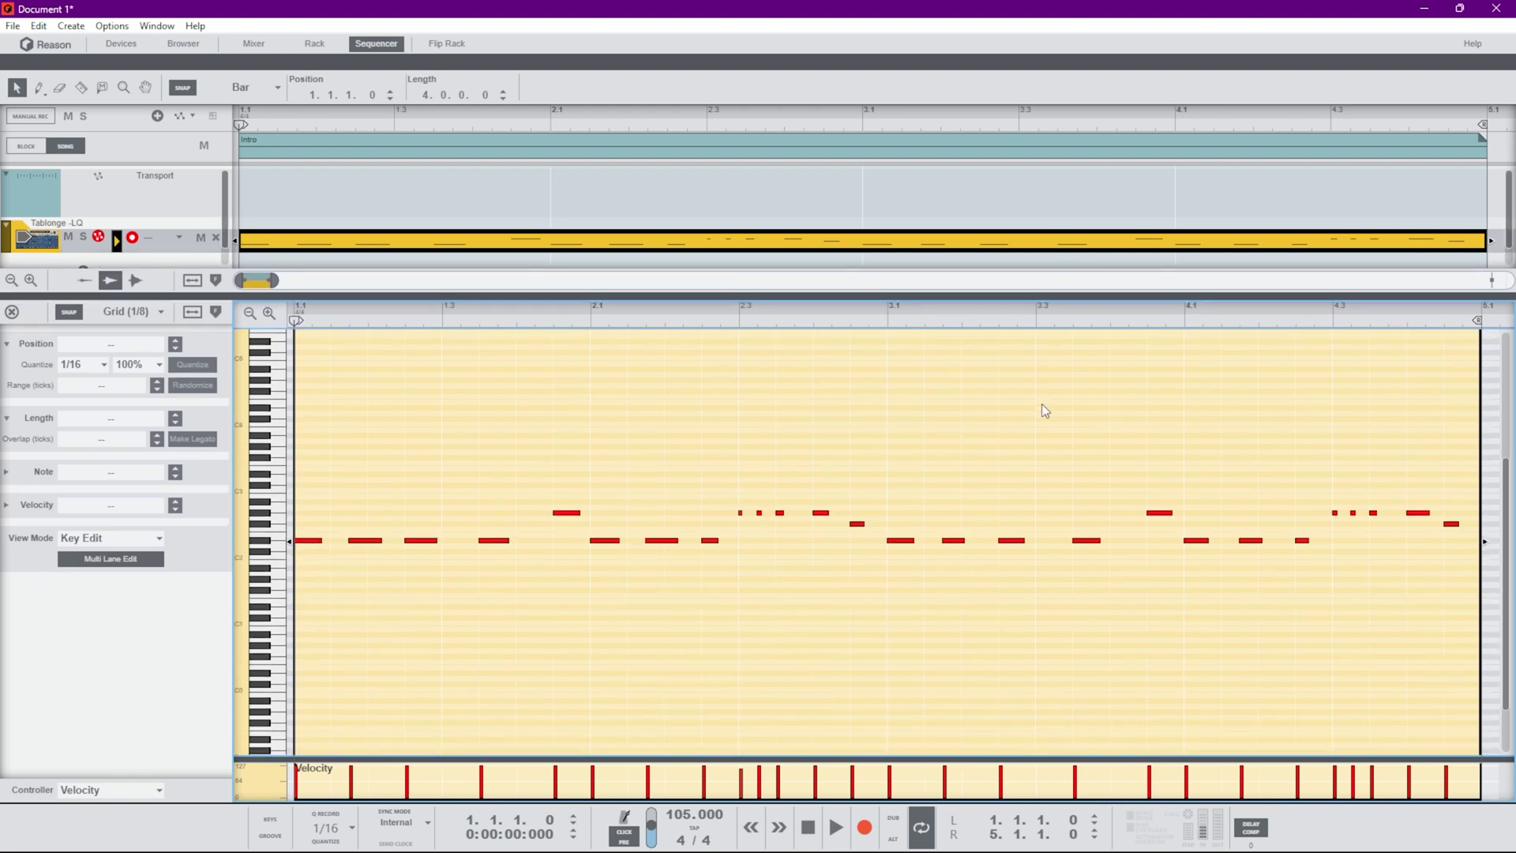
pyautogui.click(717, 187)
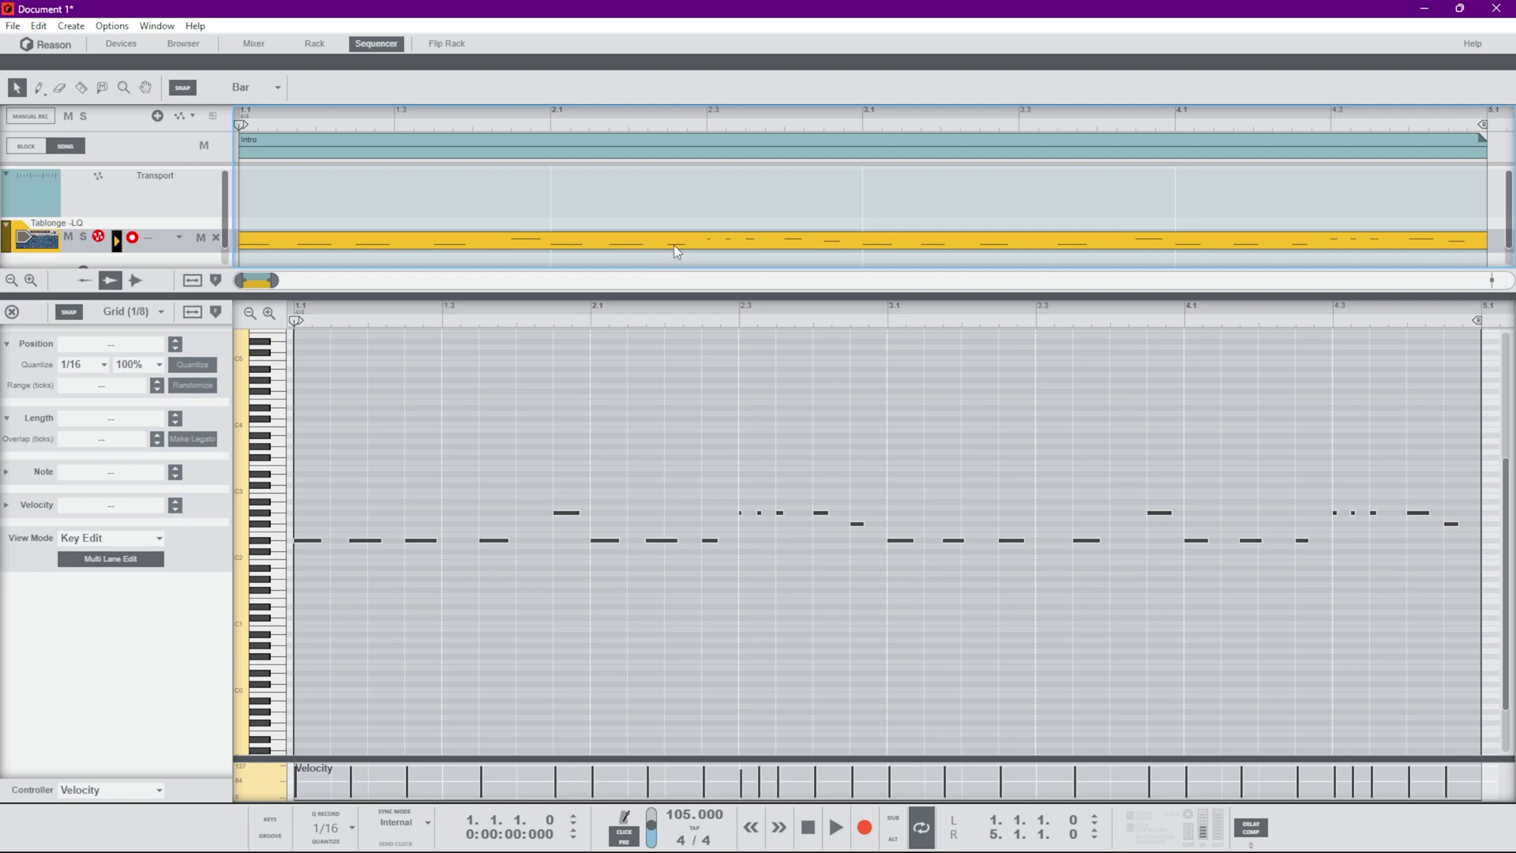
pyautogui.click(676, 247)
pyautogui.click(751, 400)
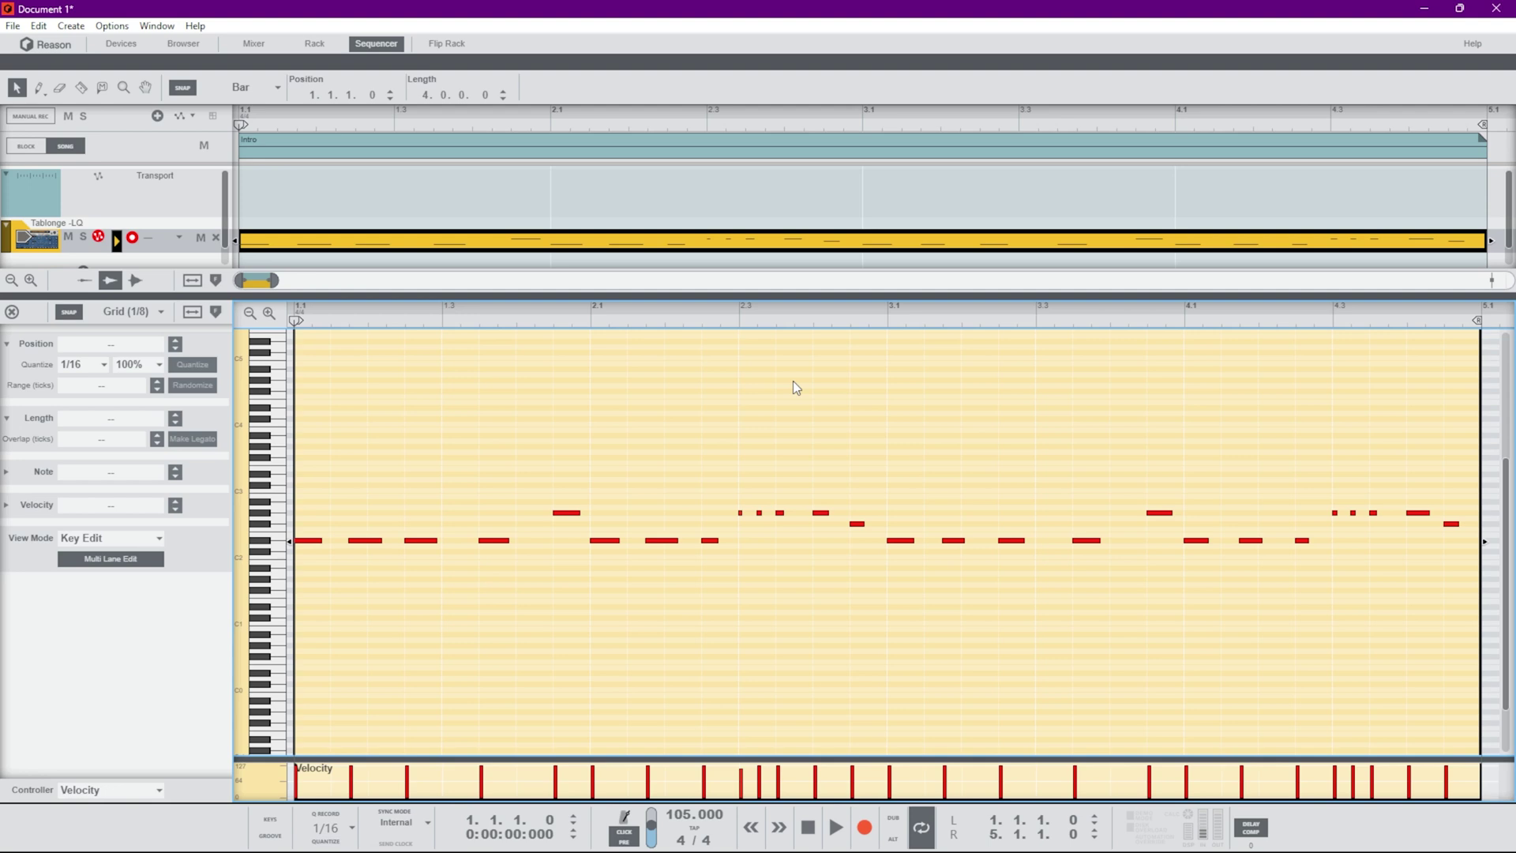
pyautogui.press('Escape')
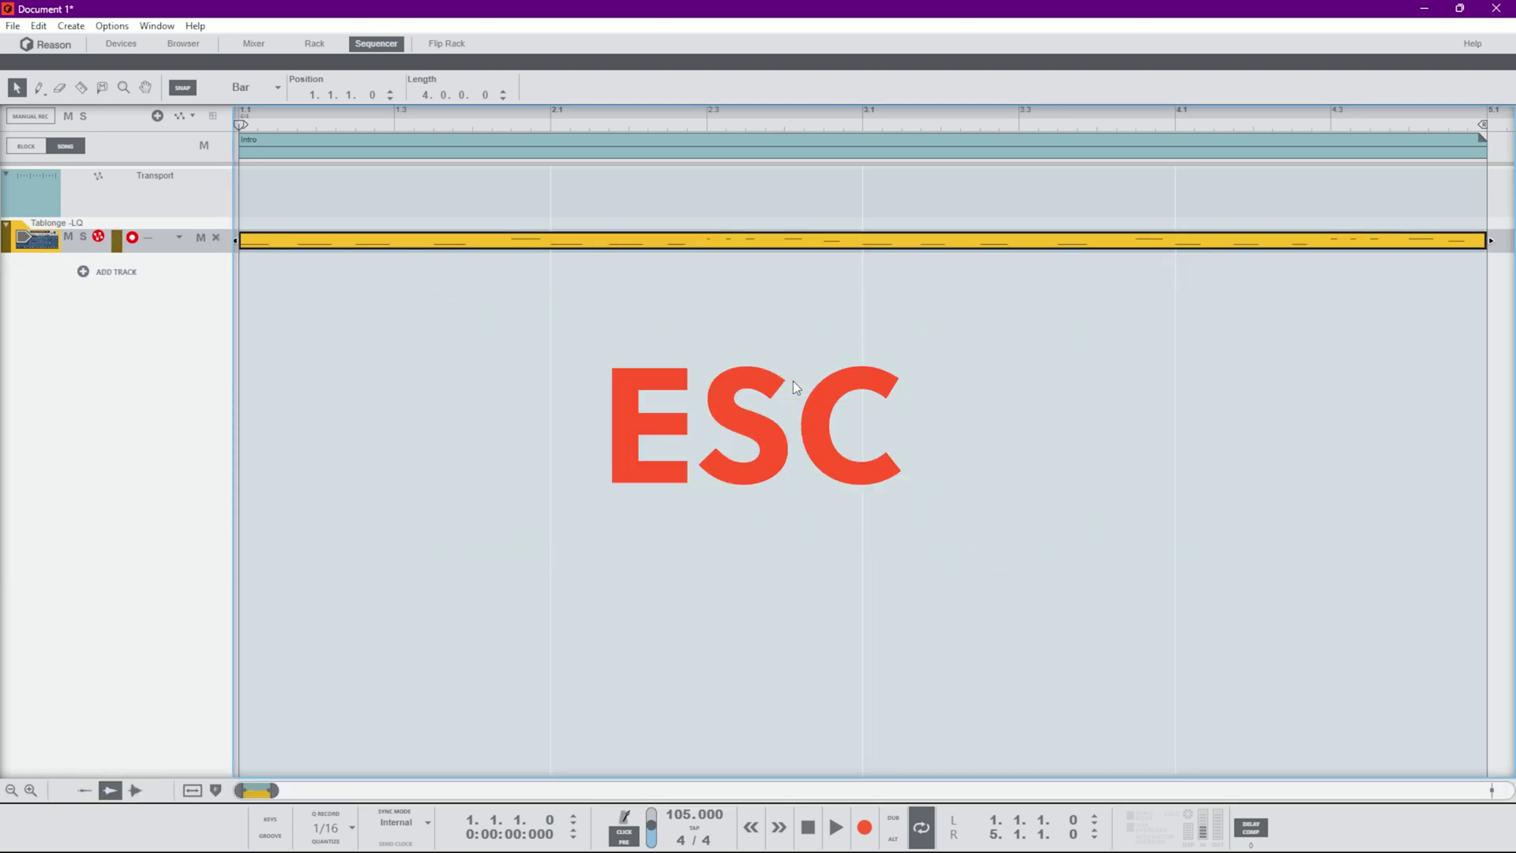
# Reopen the clip's note editor, enlarge it to cover the whole arrangement area, and toggle it closed and open again
pyautogui.doubleClick(371, 244)
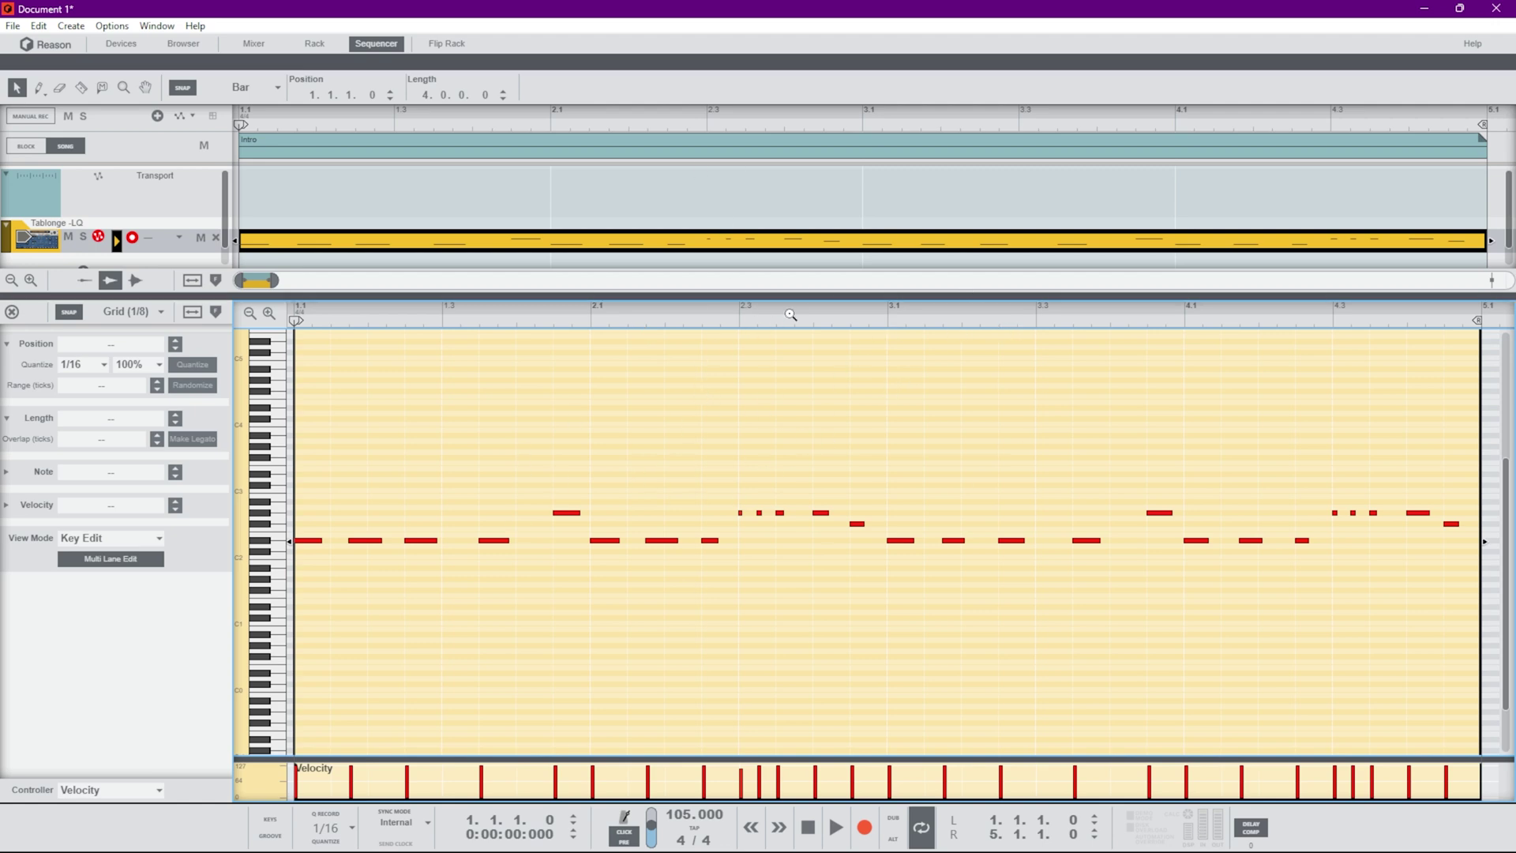
pyautogui.hotkey('ctrl', 'e')
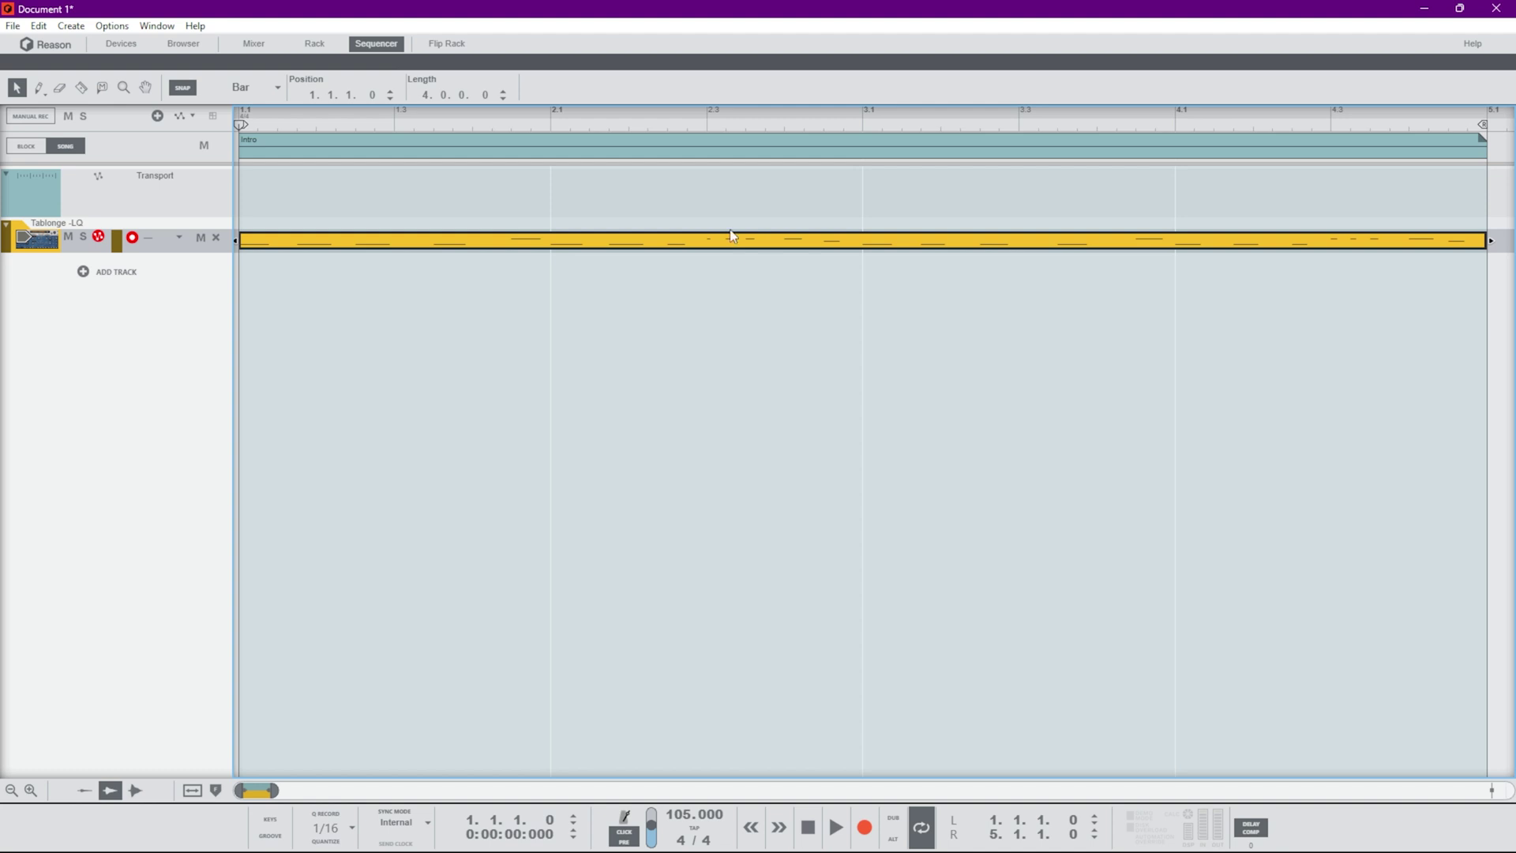
pyautogui.doubleClick(730, 242)
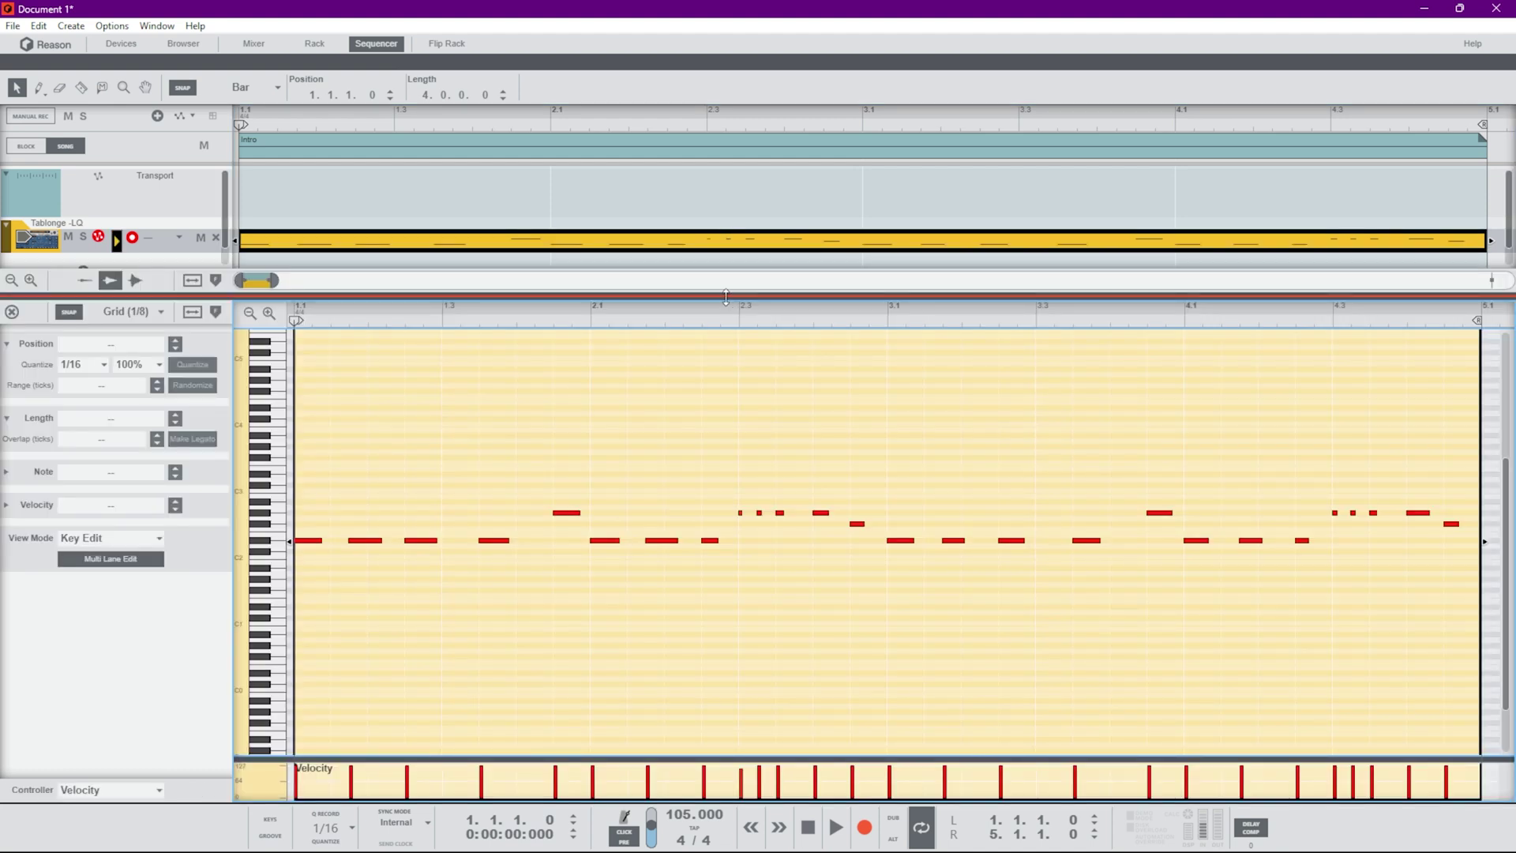
pyautogui.moveTo(727, 300); pyautogui.dragTo(710, 57)
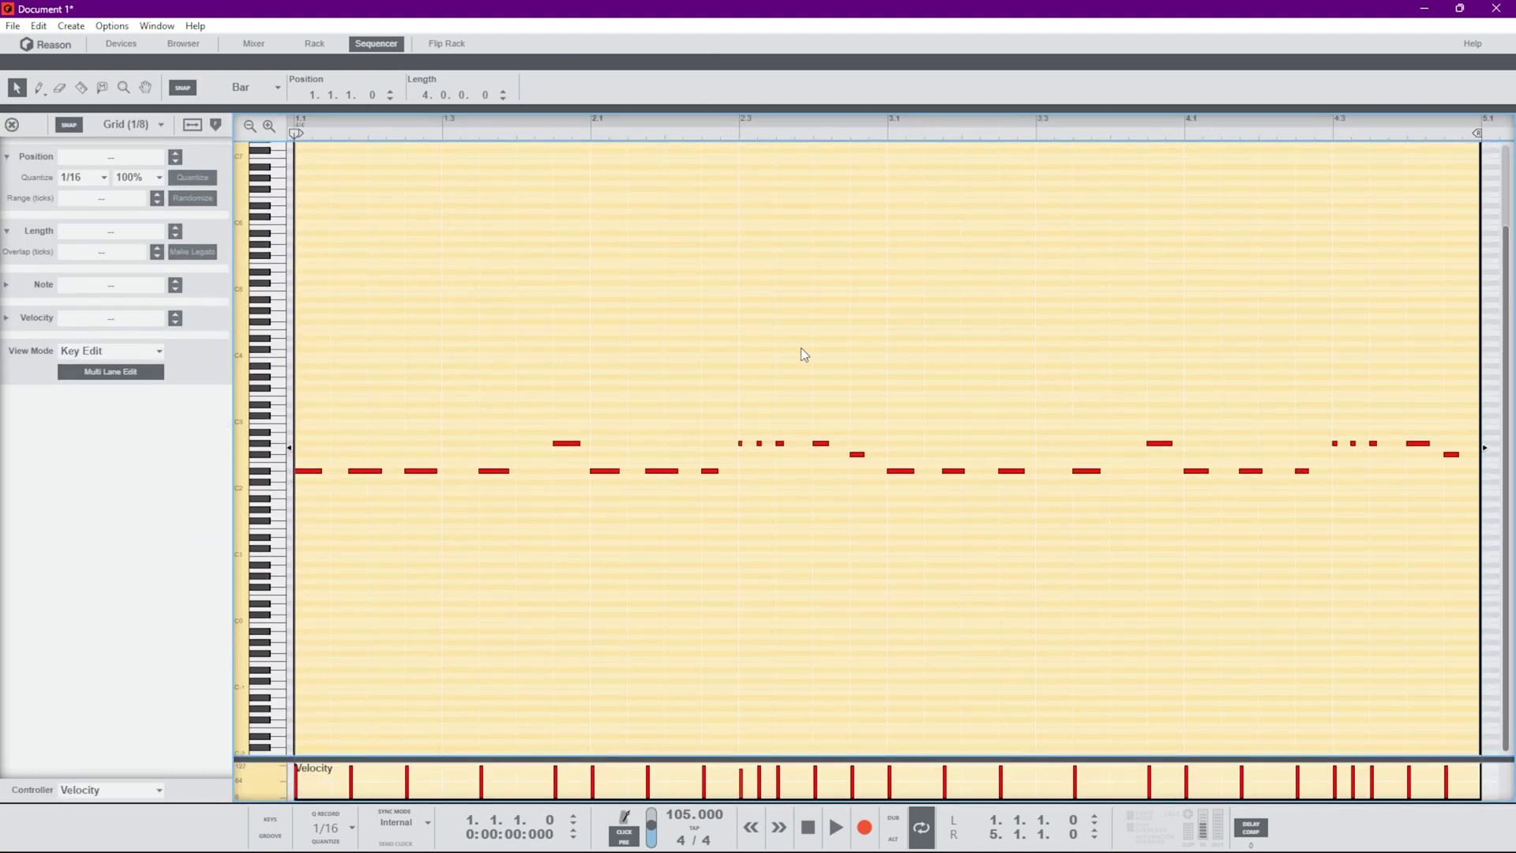
pyautogui.hotkey('ctrl', 'e')
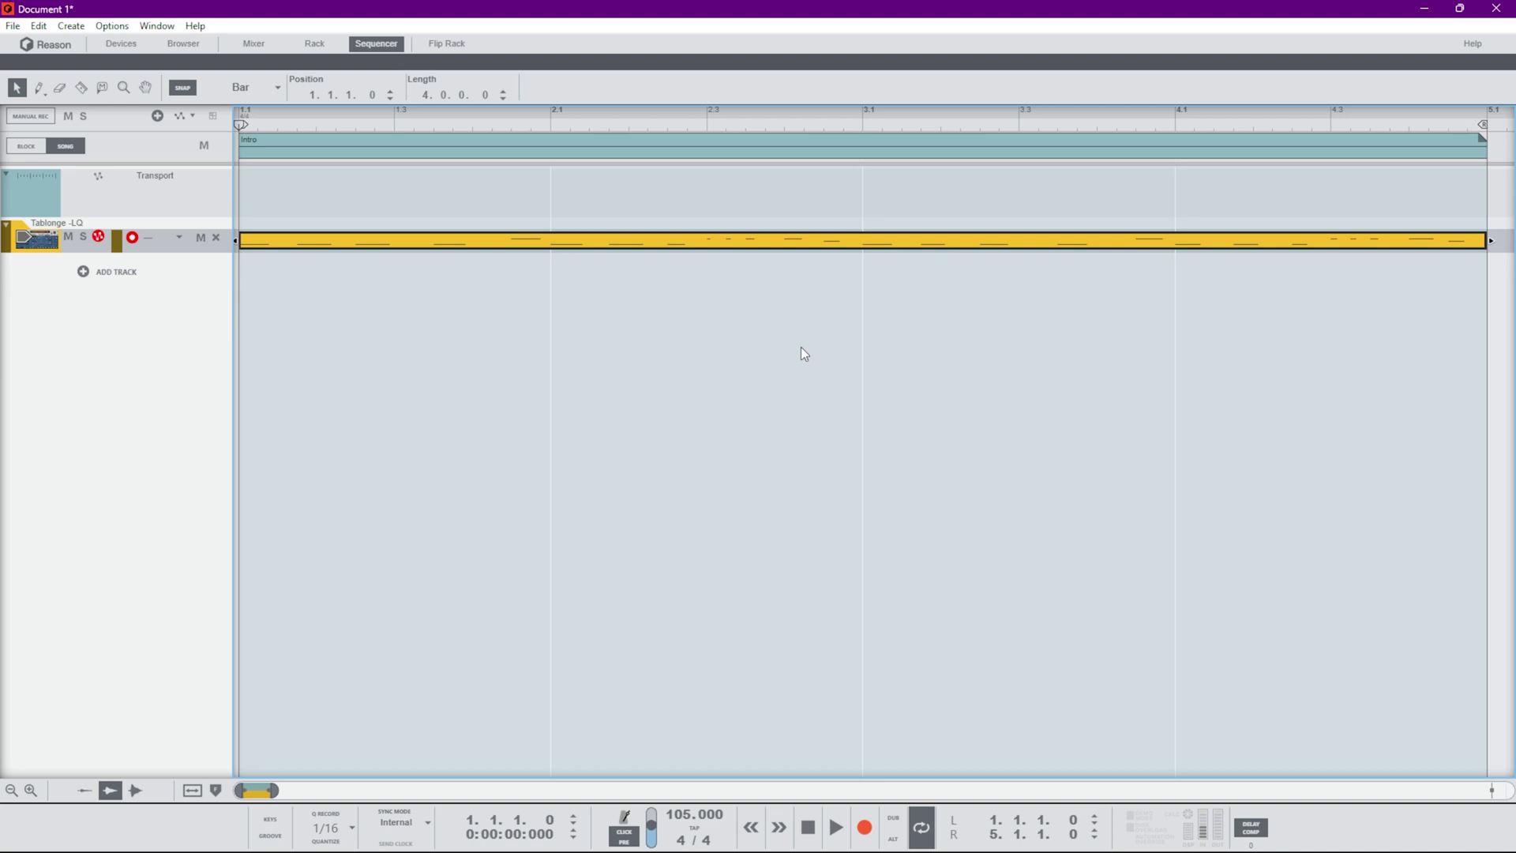
pyautogui.hotkey('ctrl', 'e')
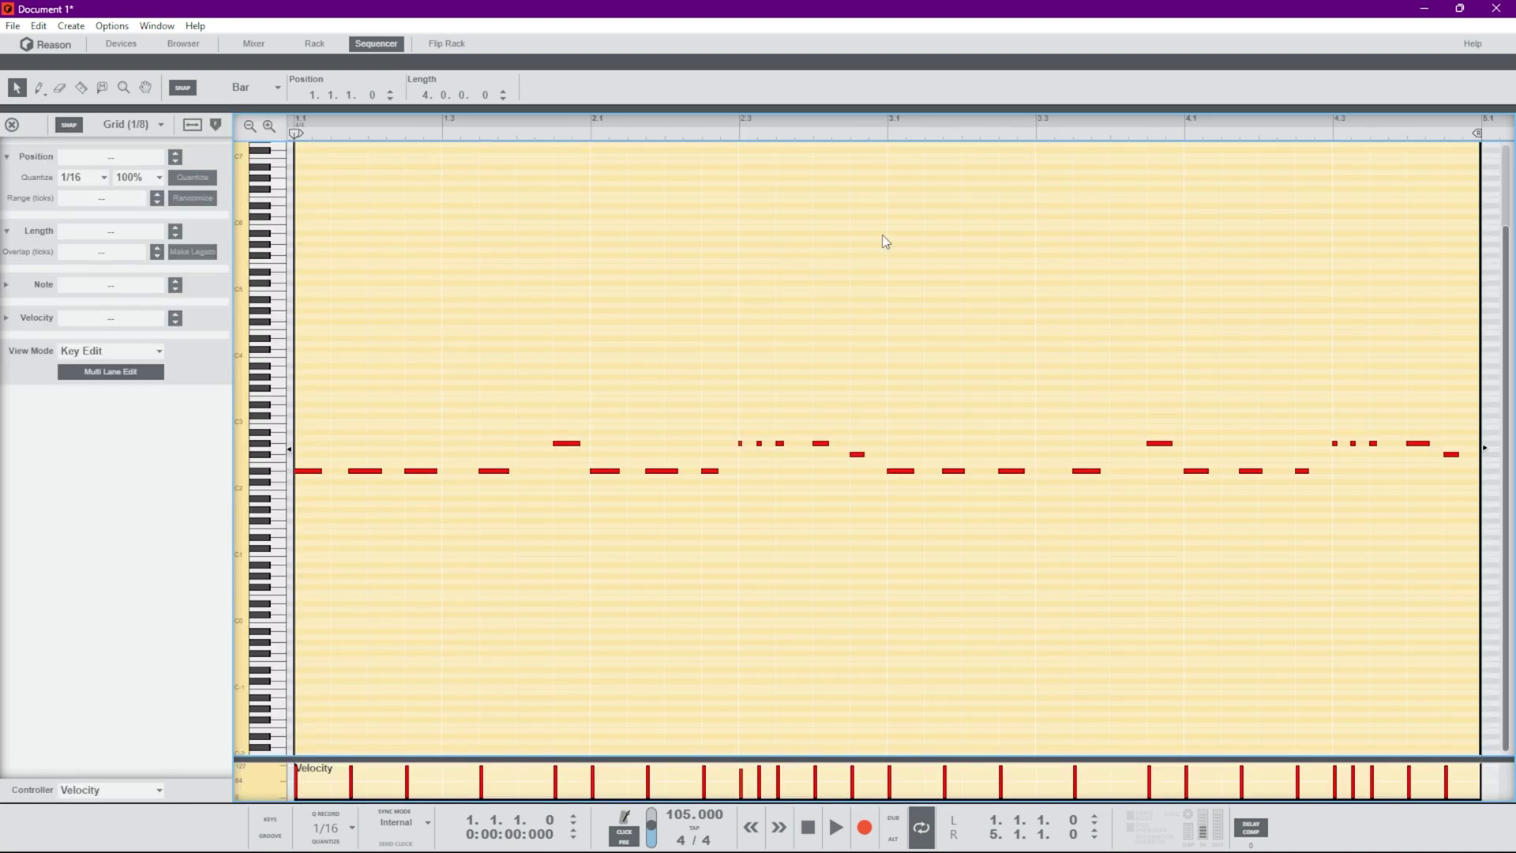
# Play the clip, set the note editor's snap to 1/32, and duplicate the three short G#2 notes at 2.3 one 1/32 later
pyautogui.press('space')
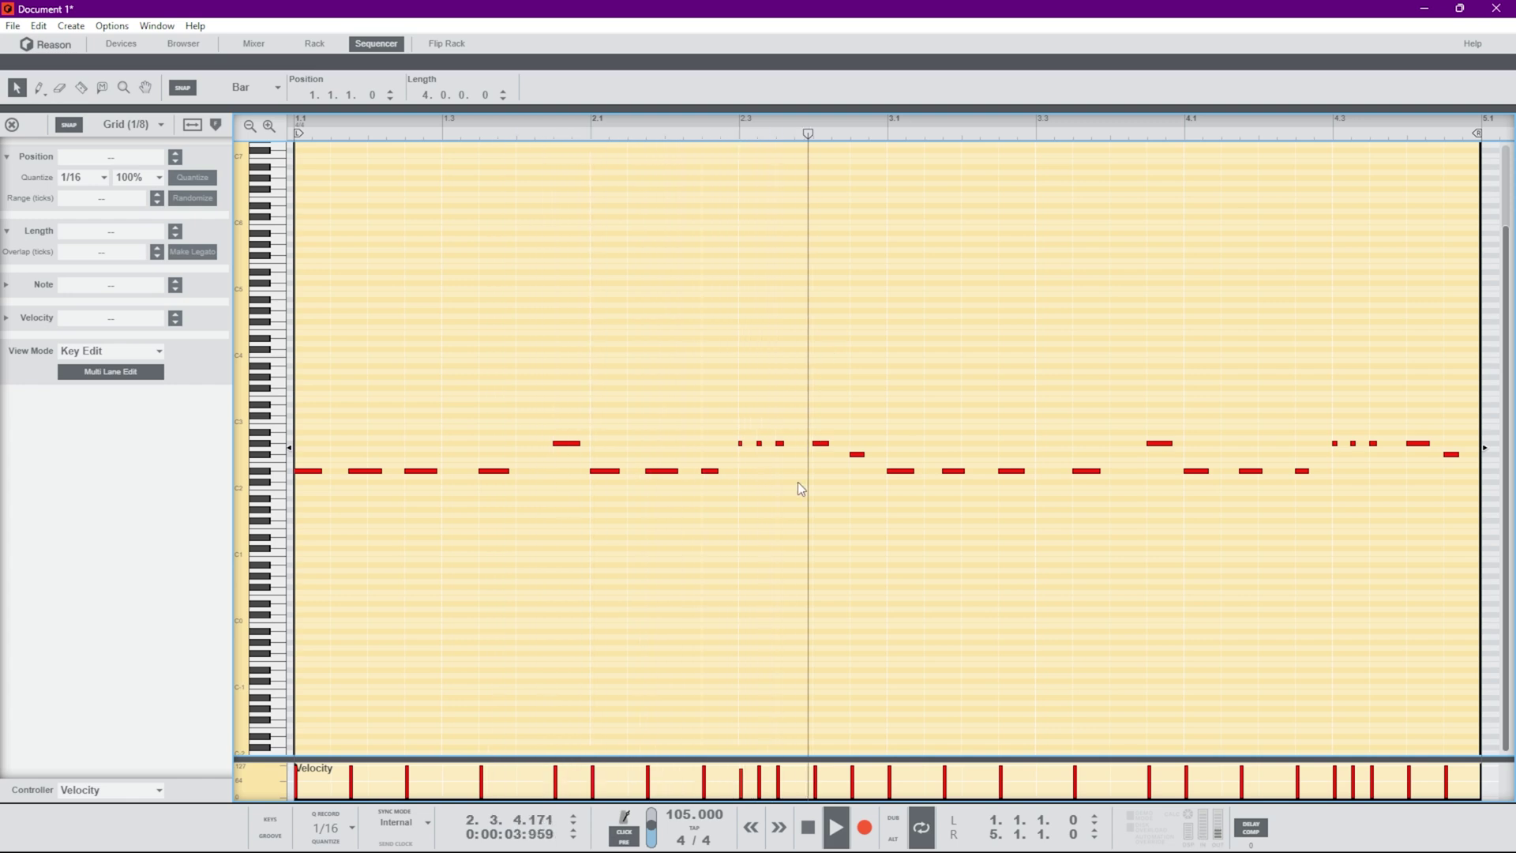
pyautogui.moveTo(789, 470); pyautogui.dragTo(737, 419)
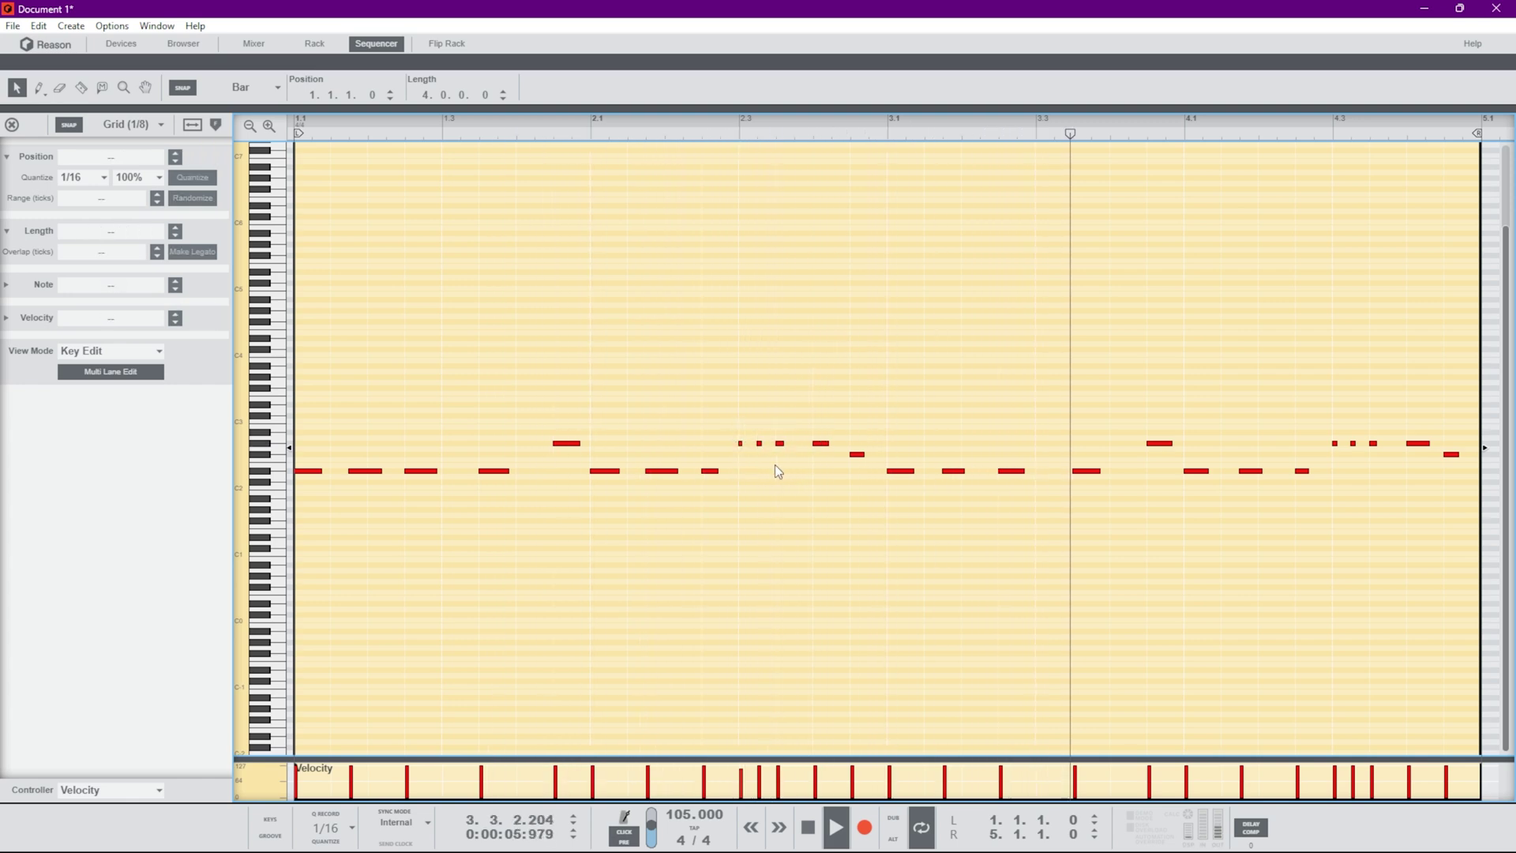
pyautogui.moveTo(782, 471); pyautogui.dragTo(732, 419)
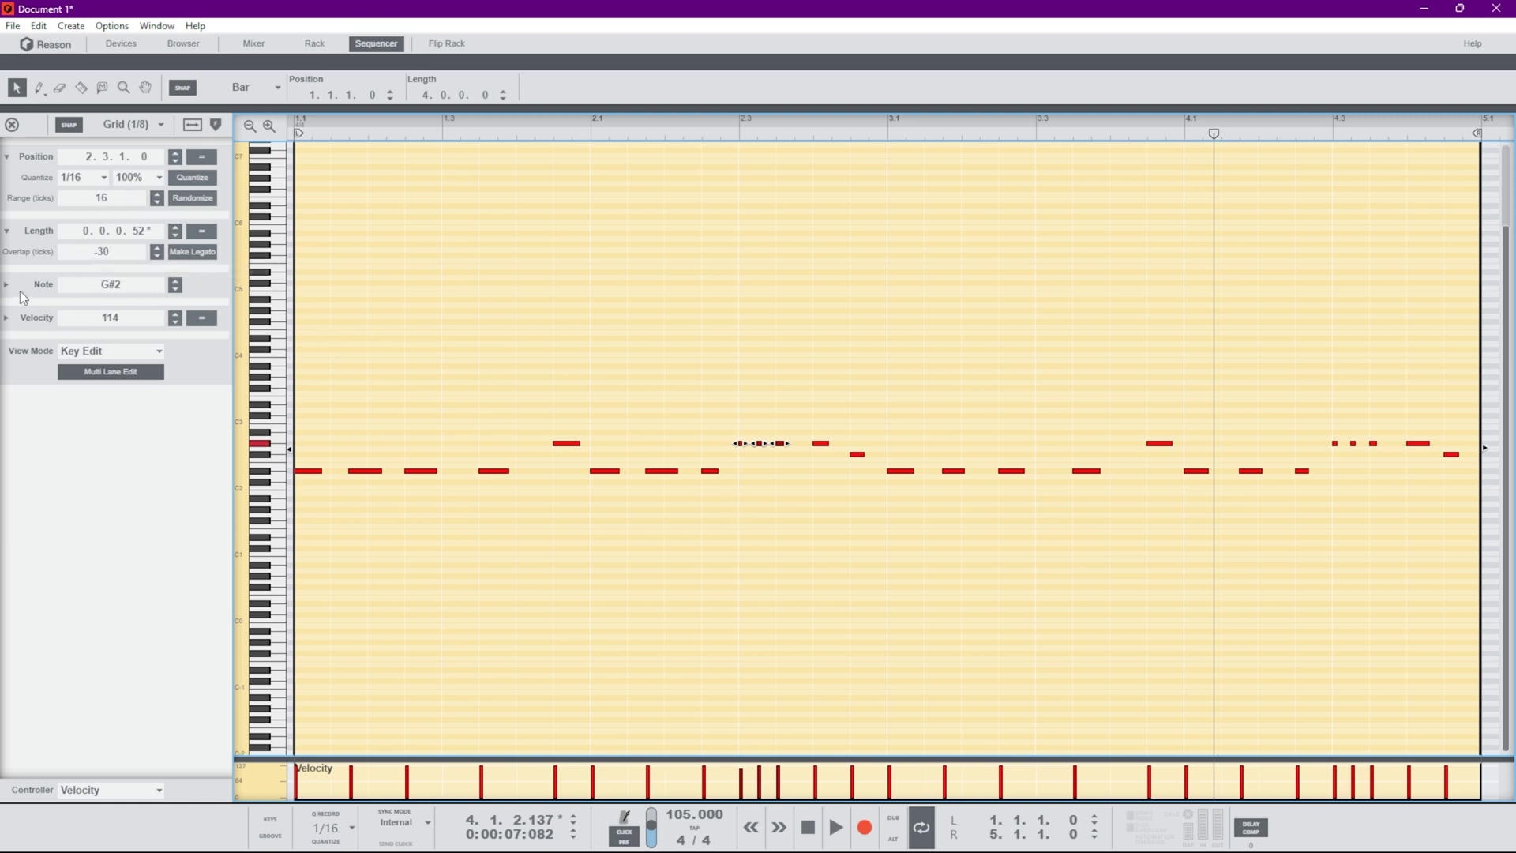
pyautogui.click(134, 124)
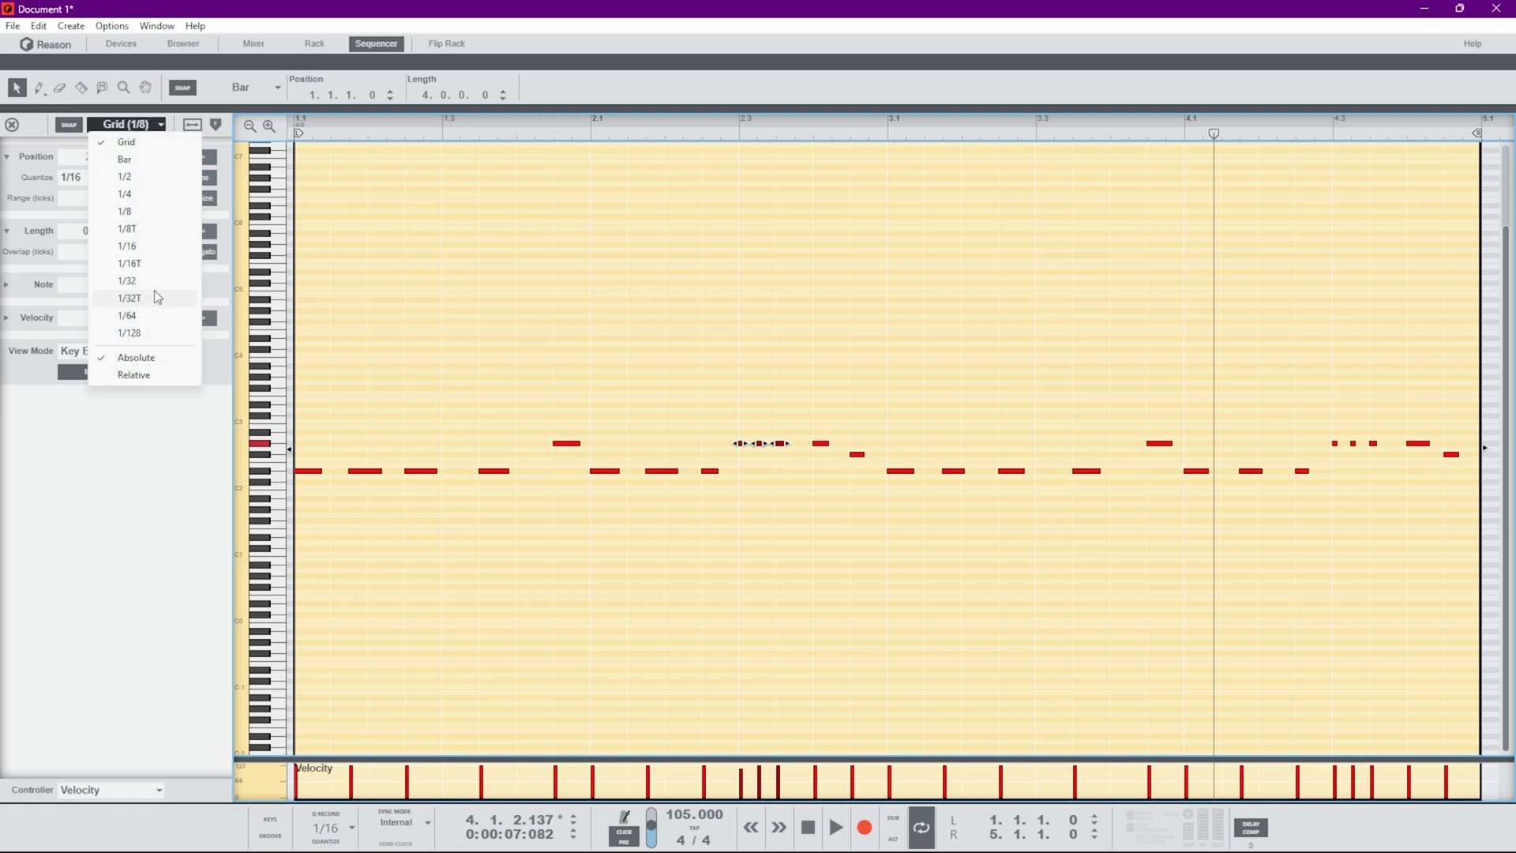
pyautogui.click(144, 281)
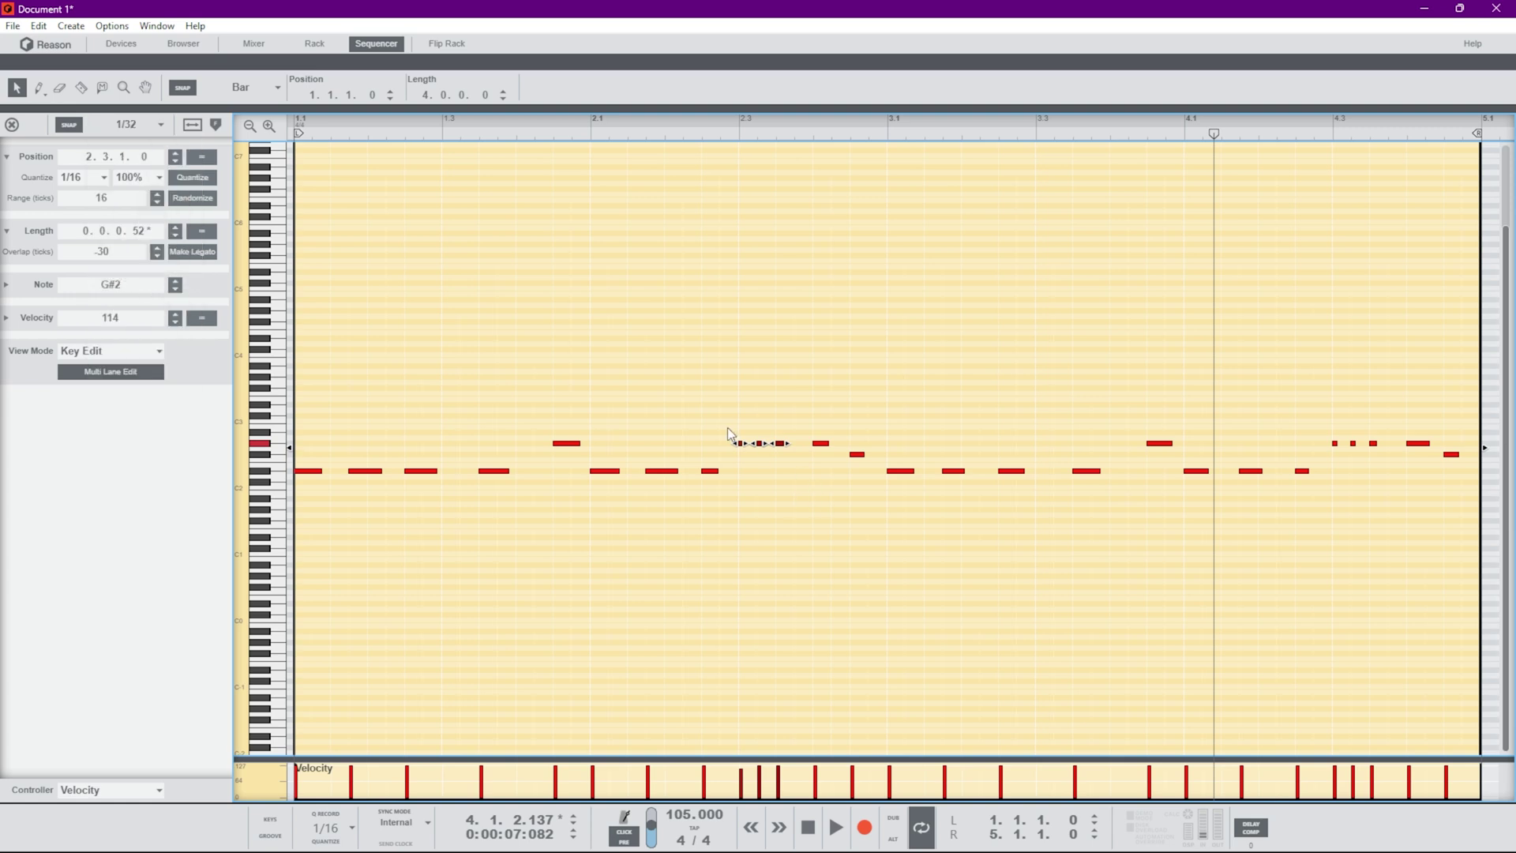
pyautogui.moveTo(744, 451); pyautogui.dragTo(750, 451)
pyautogui.click(783, 457)
# Play back the passage from just before 2.3 and remove the last duplicated G#2 note
pyautogui.click(721, 131)
pyautogui.press('space')
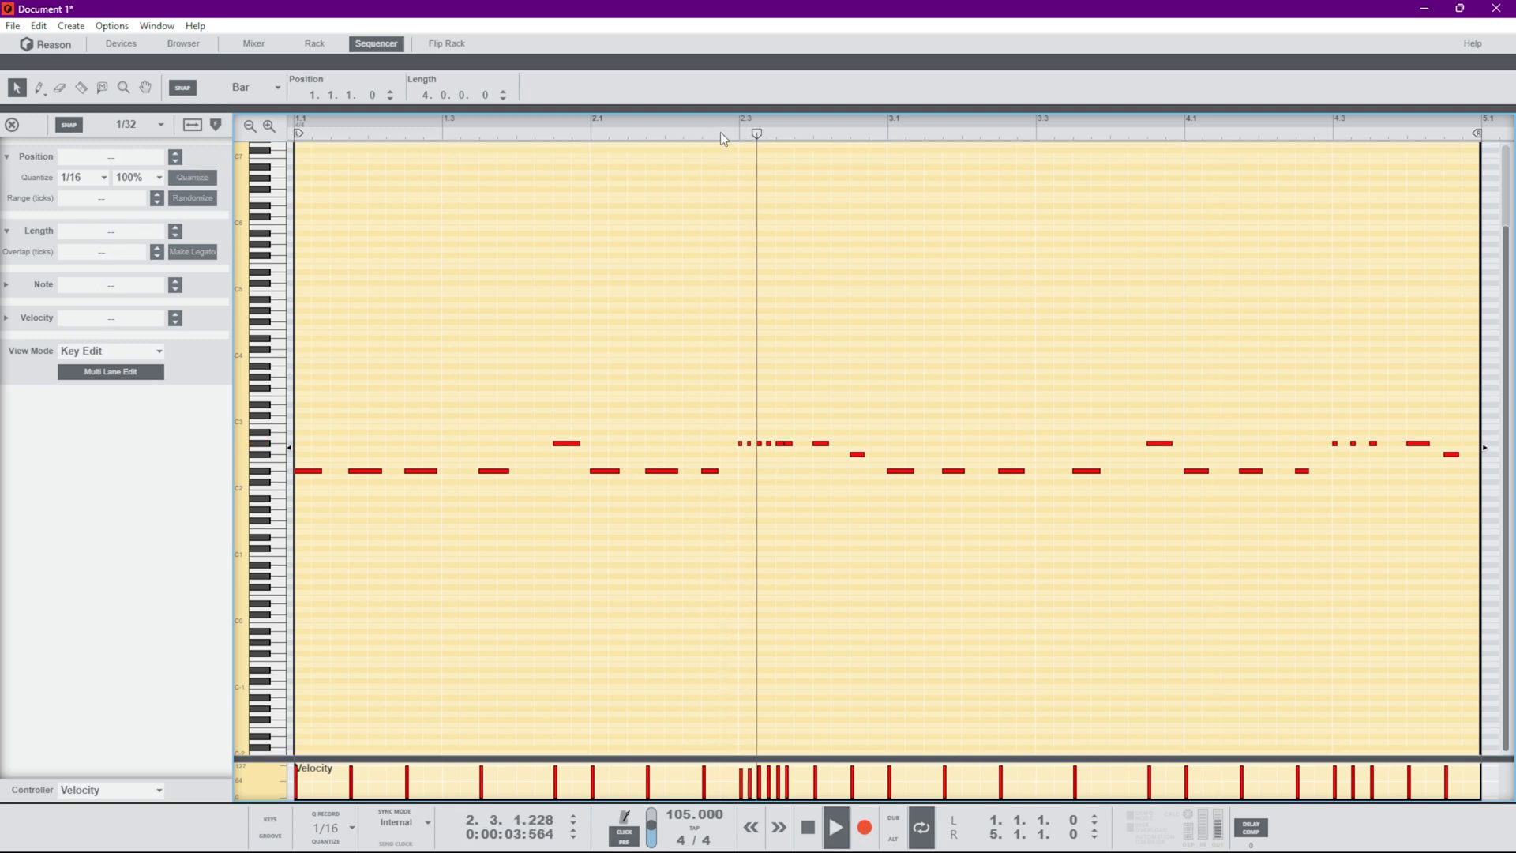
pyautogui.press('KP_7')
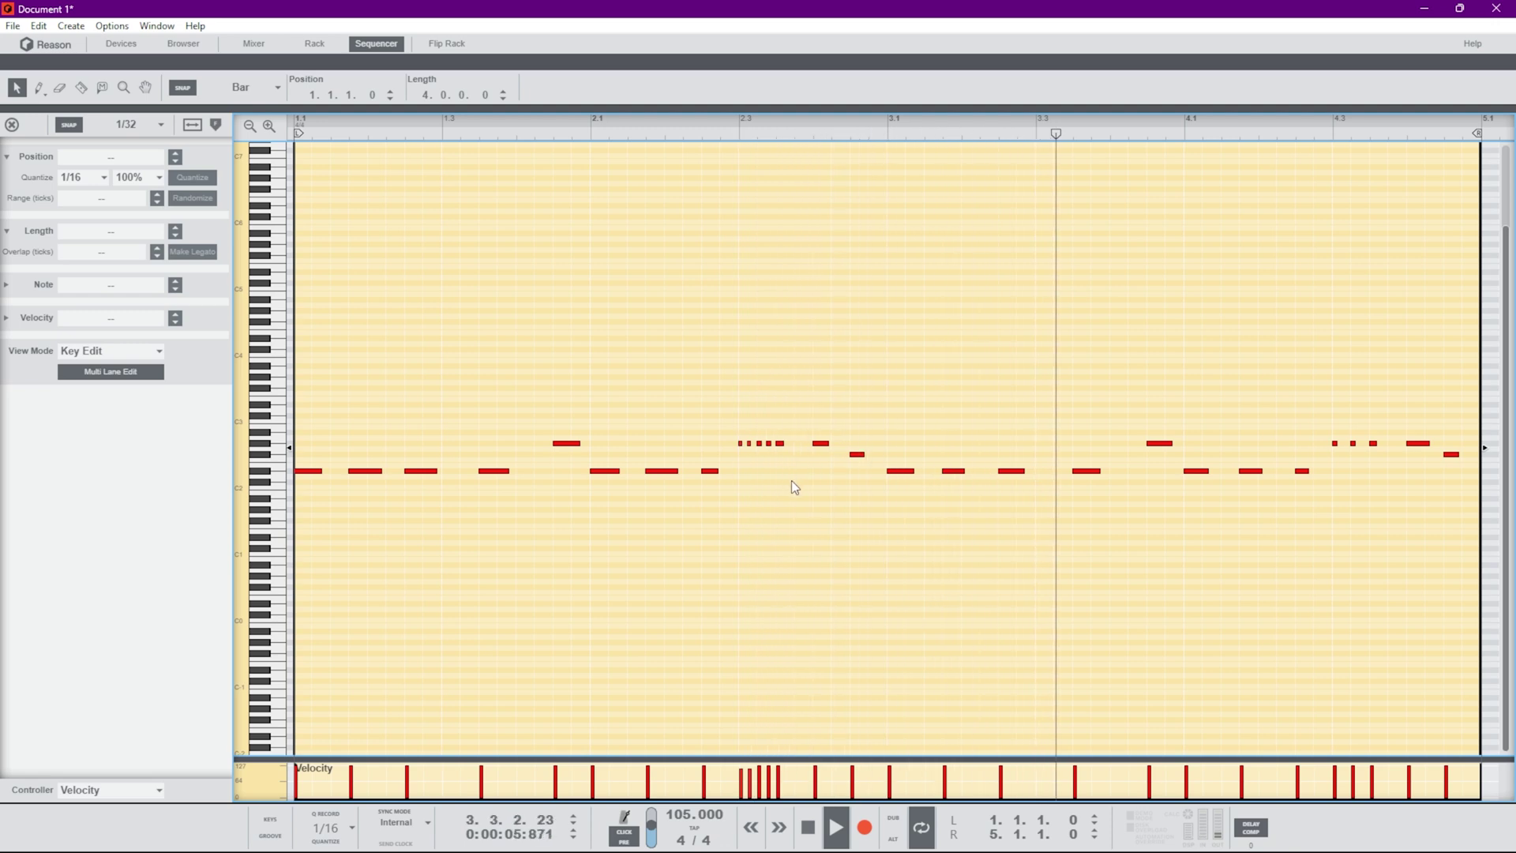
# Duplicate the three short G#2 notes at 4.3 one 1/32 later and stop playback
pyautogui.click(1353, 443)
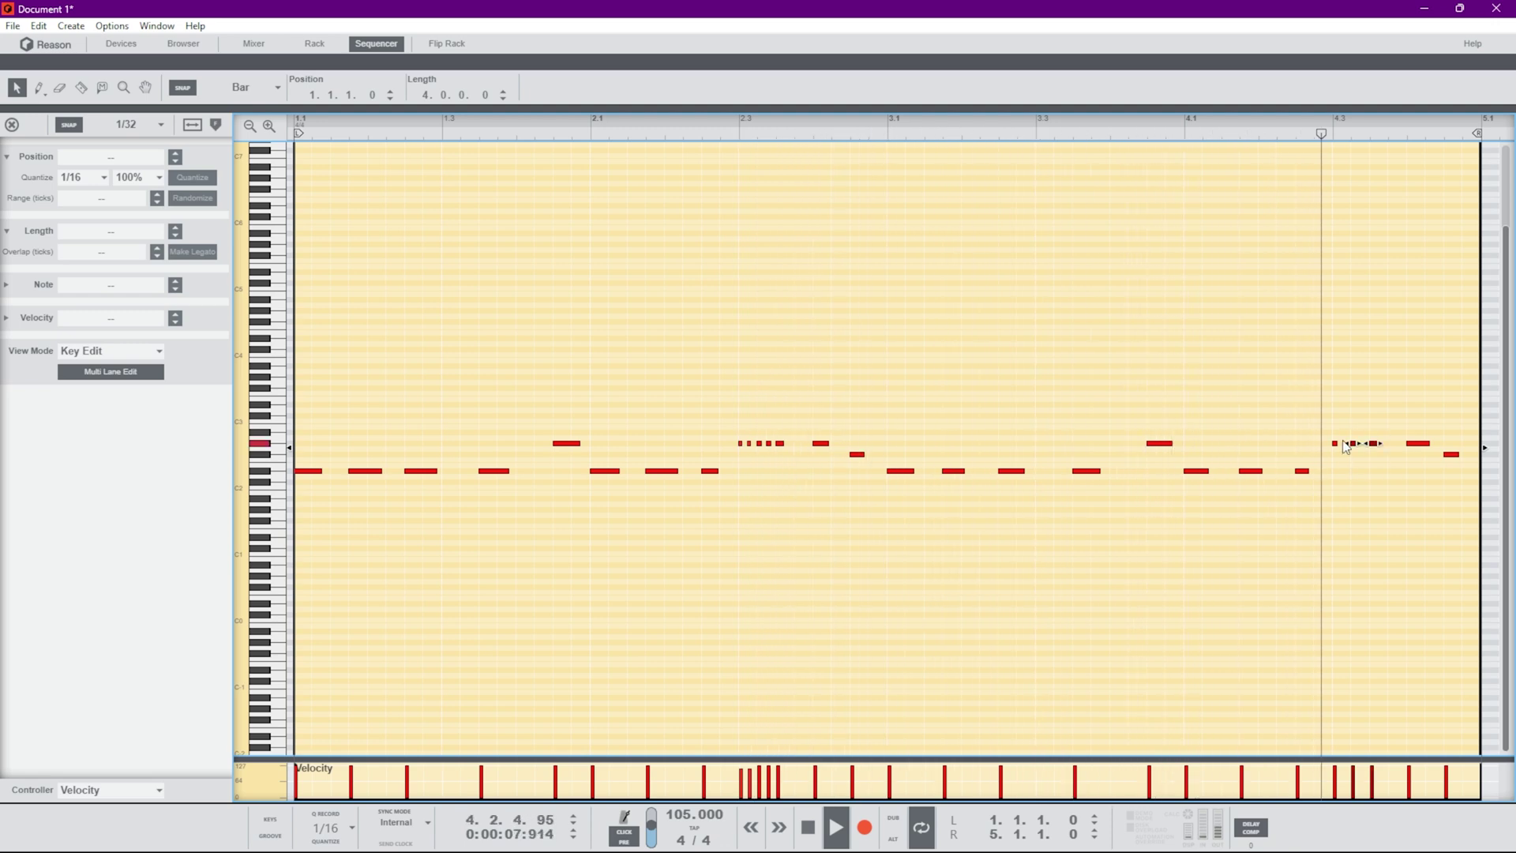
pyautogui.moveTo(1400, 472); pyautogui.dragTo(1327, 432)
pyautogui.click(751, 751)
pyautogui.press('space')
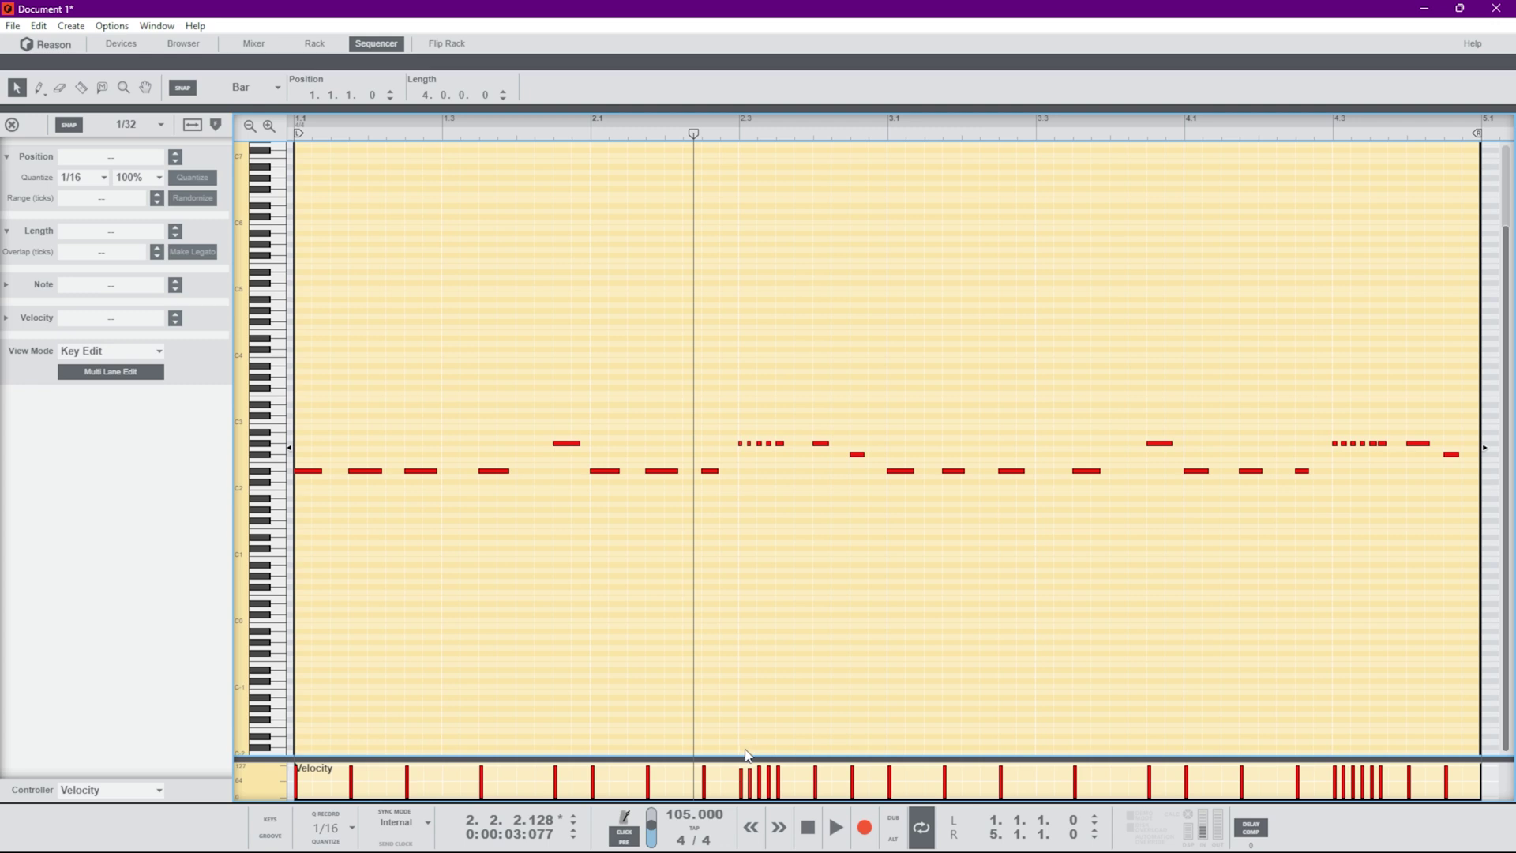
# Draw a rising velocity ramp across the five short G#2 notes starting at 2.3
pyautogui.moveTo(739, 783); pyautogui.dragTo(779, 767)
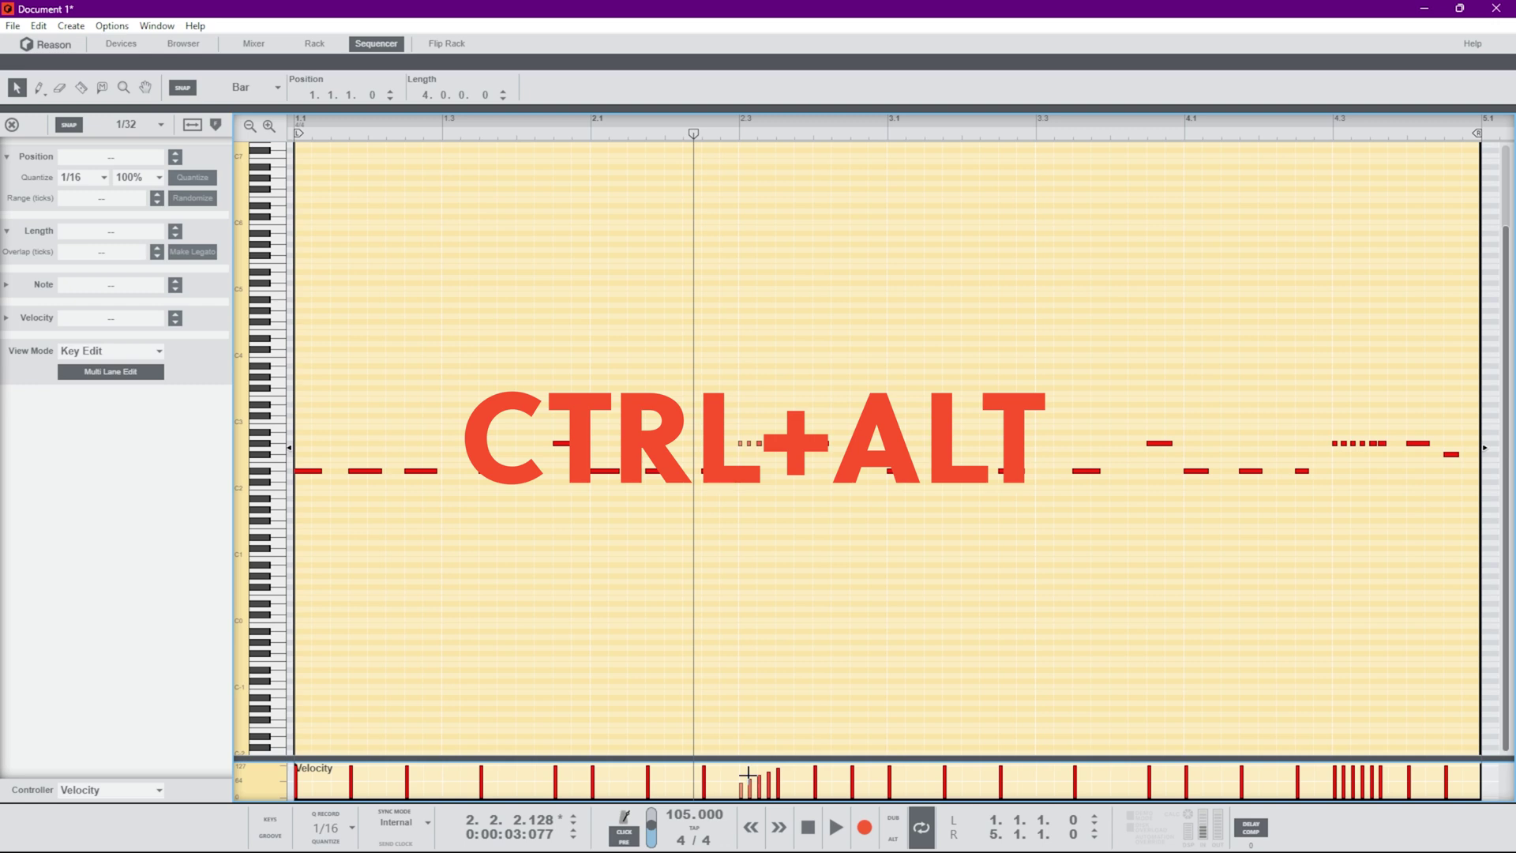
pyautogui.moveTo(735, 791); pyautogui.dragTo(784, 760)
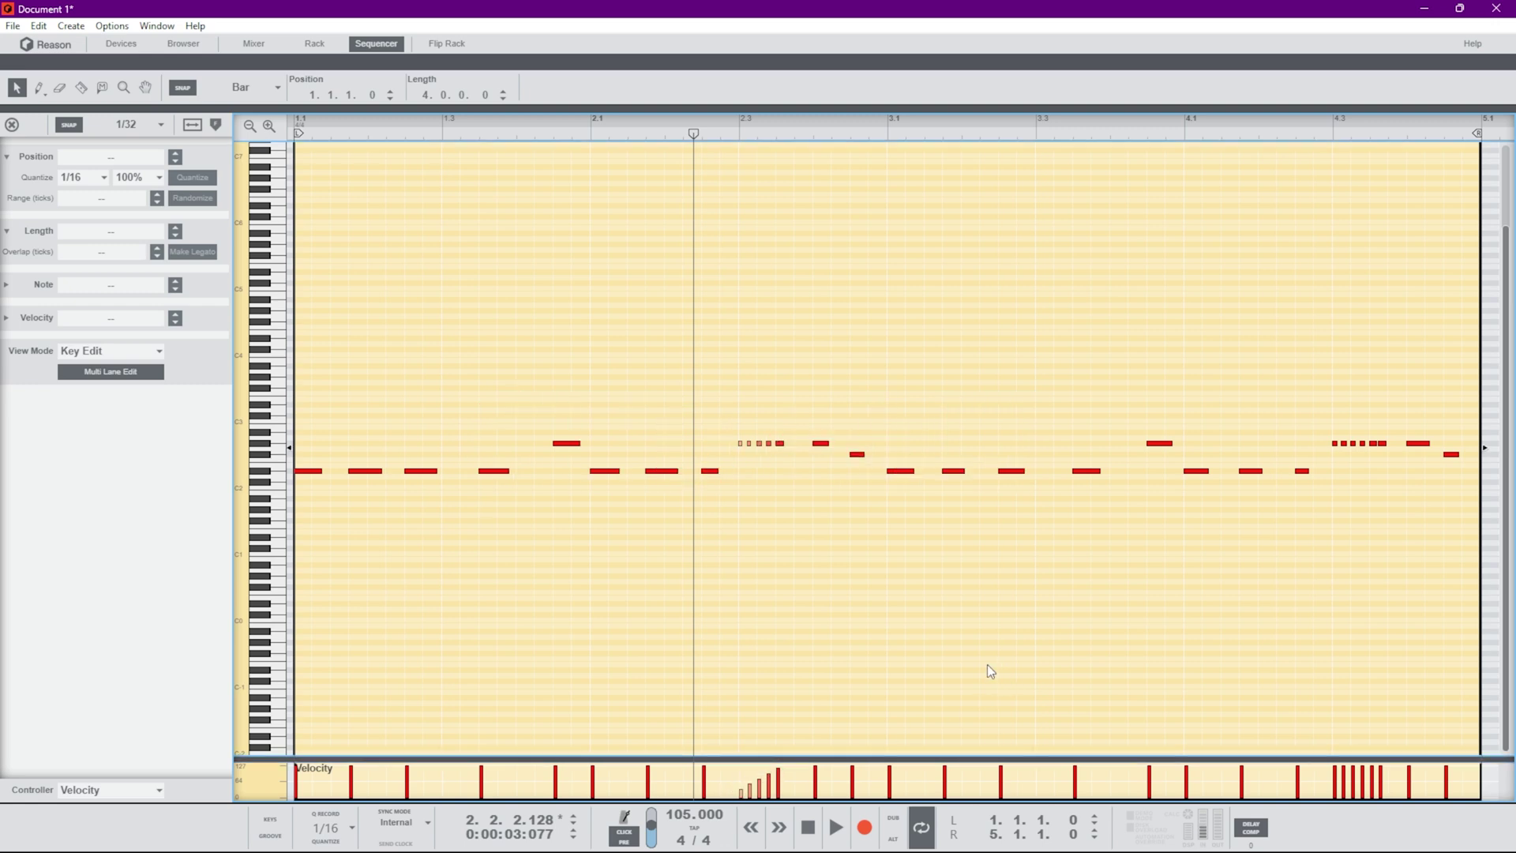
# Apply a velocity ramp from 25 to 100 to the short G#2 notes at 4.3 and play the clip
pyautogui.moveTo(1335, 466); pyautogui.dragTo(1398, 433)
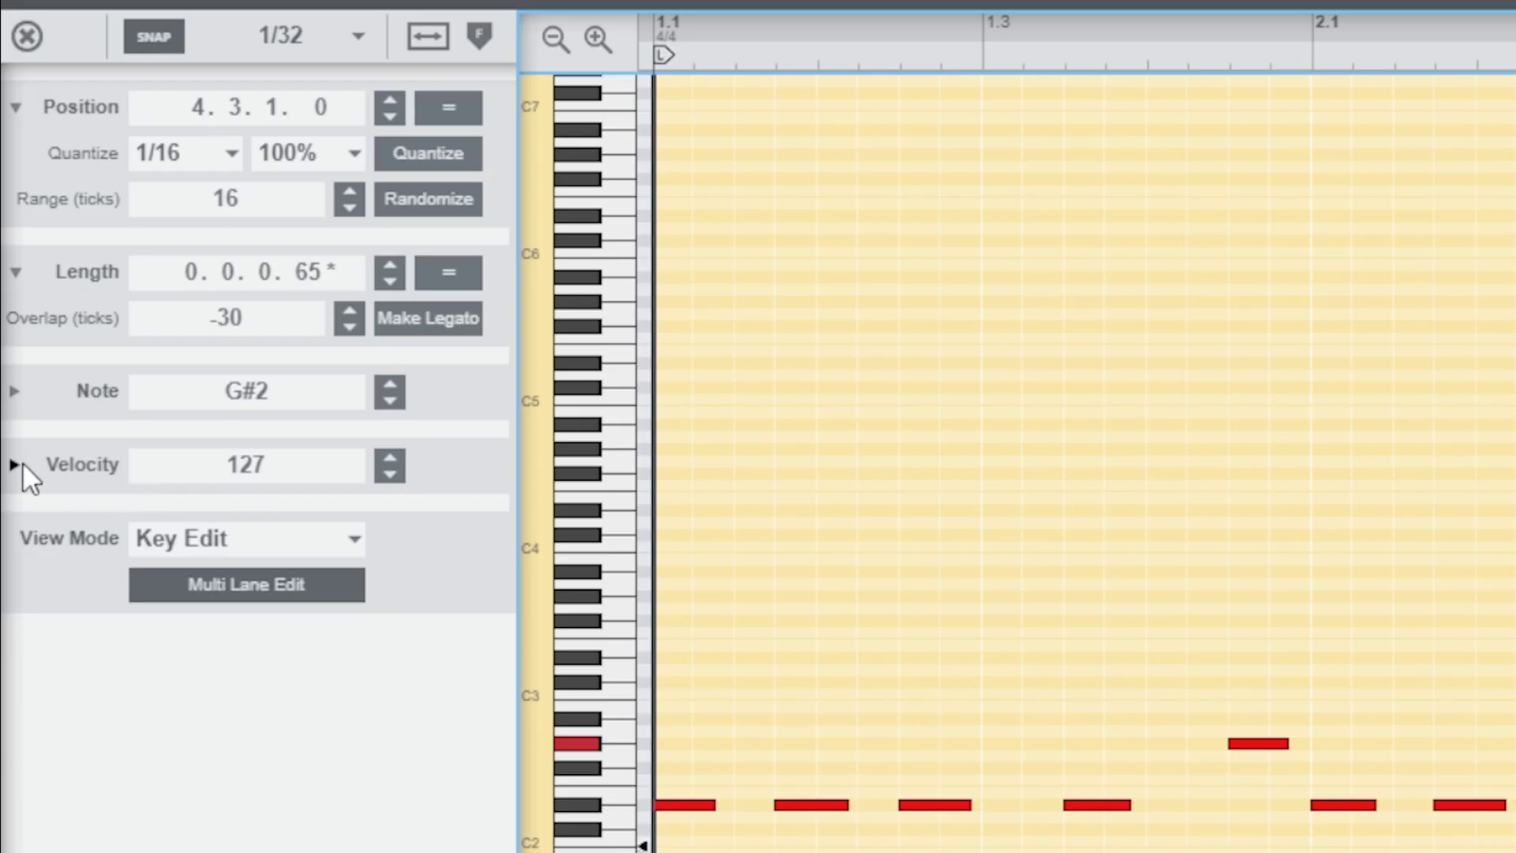
pyautogui.click(21, 464)
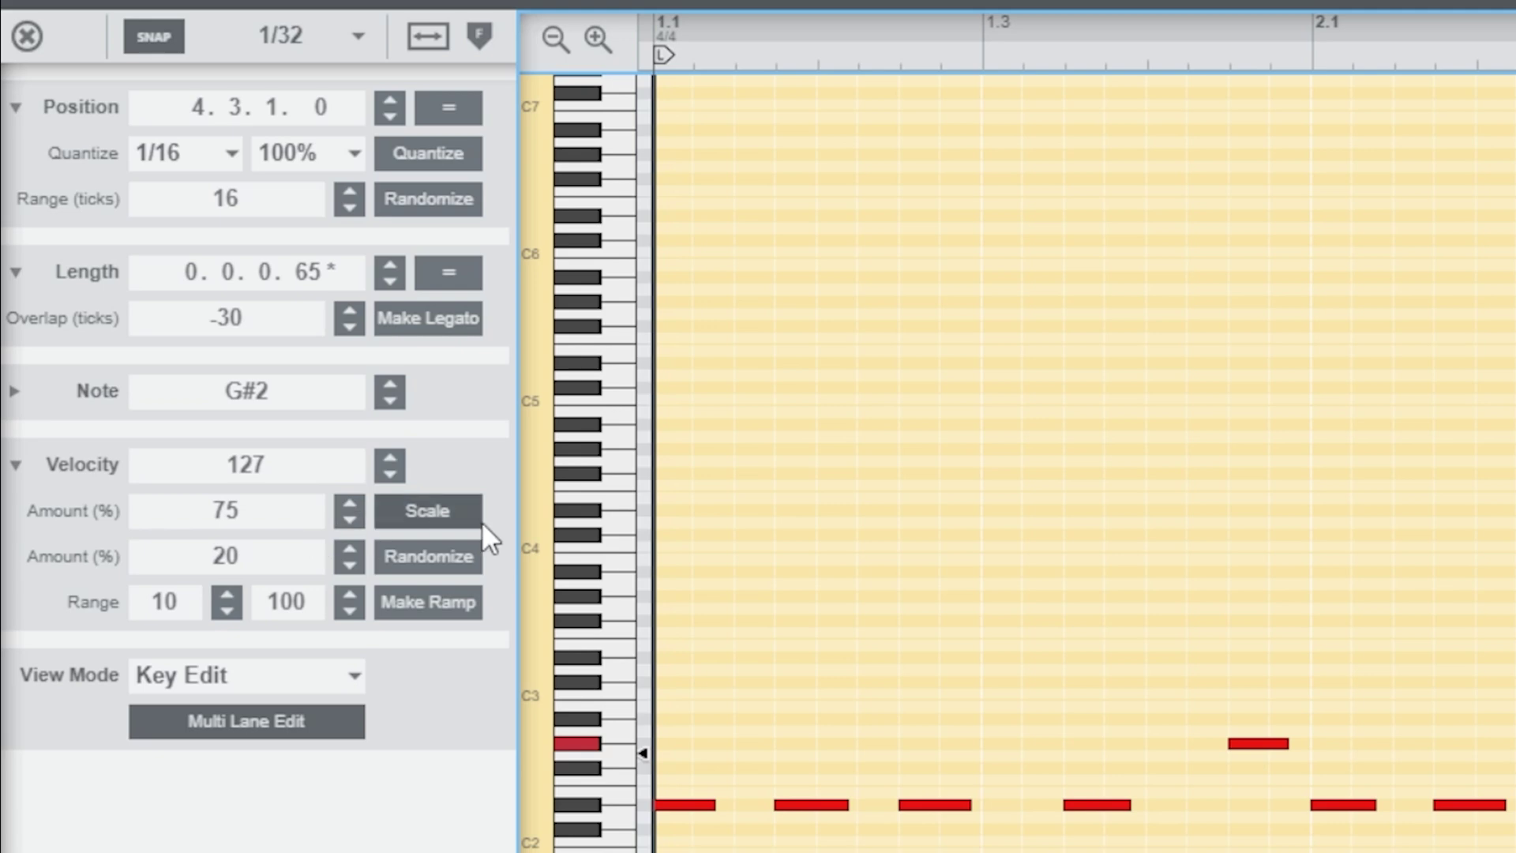
pyautogui.click(429, 594)
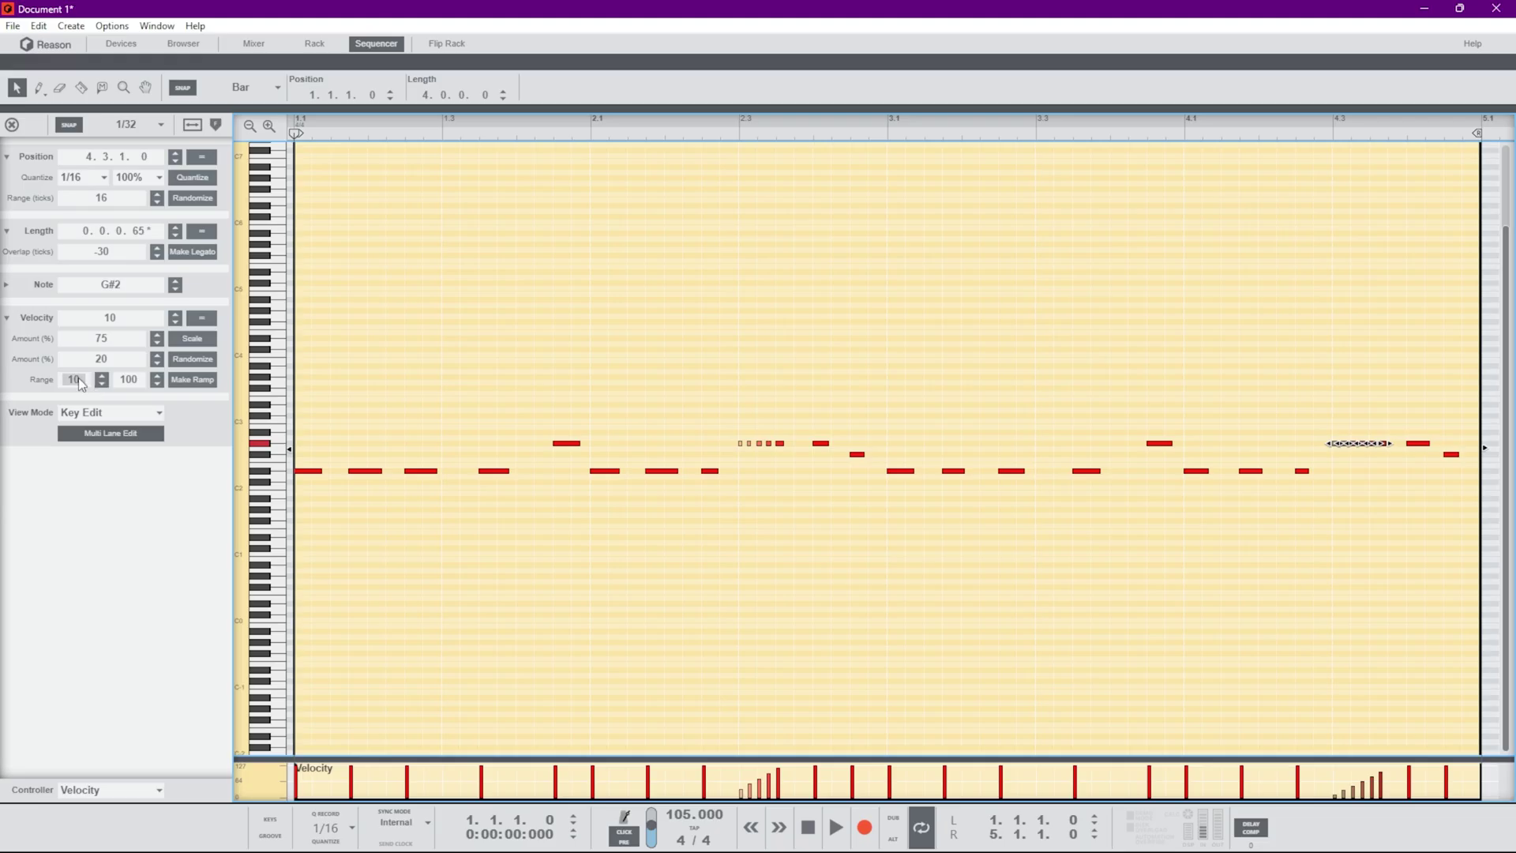
pyautogui.click(189, 381)
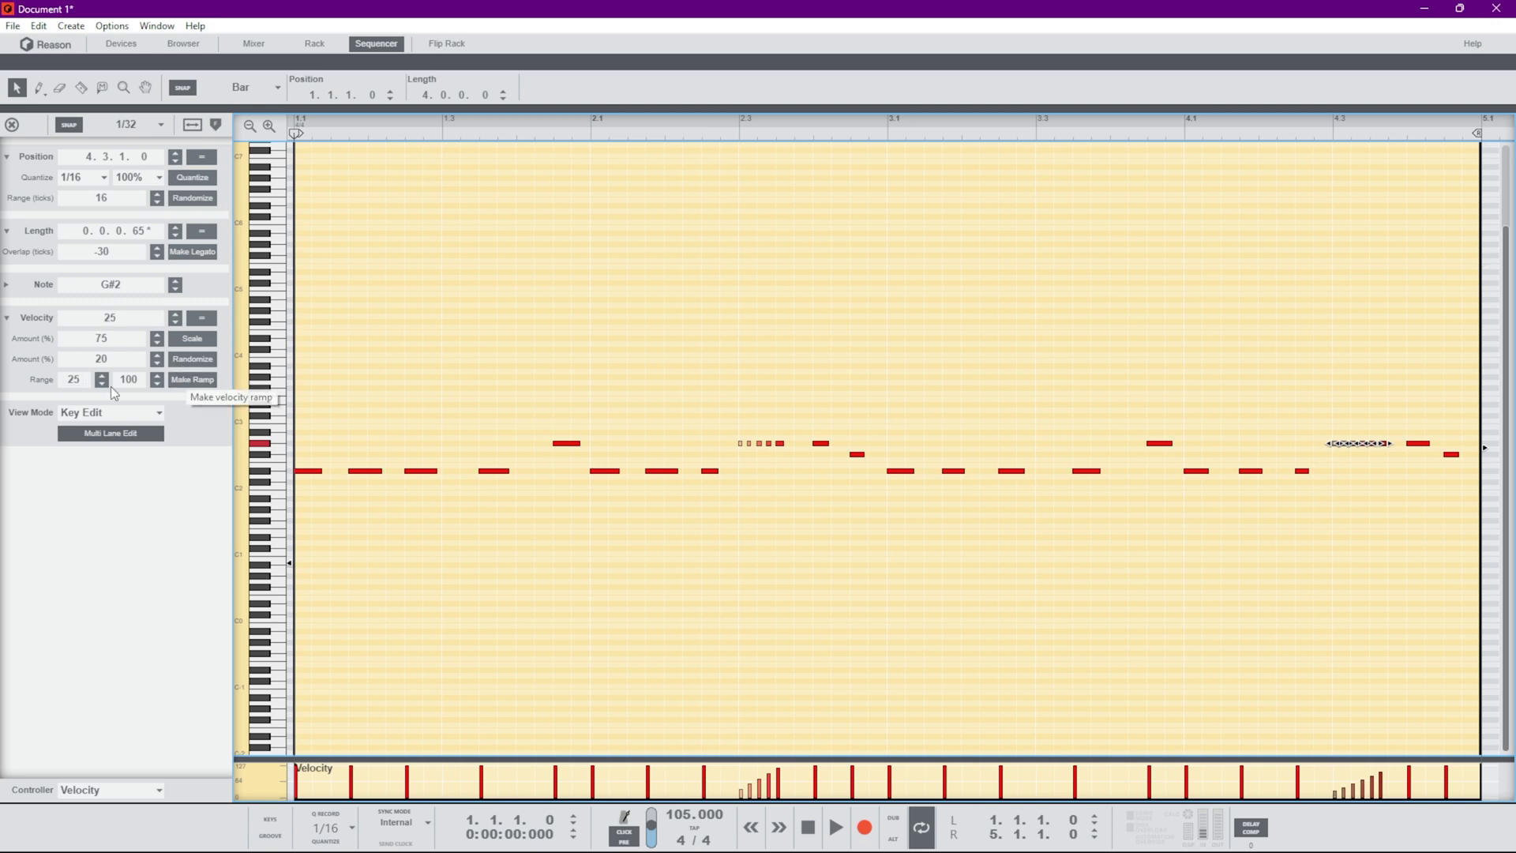
pyautogui.click(1073, 310)
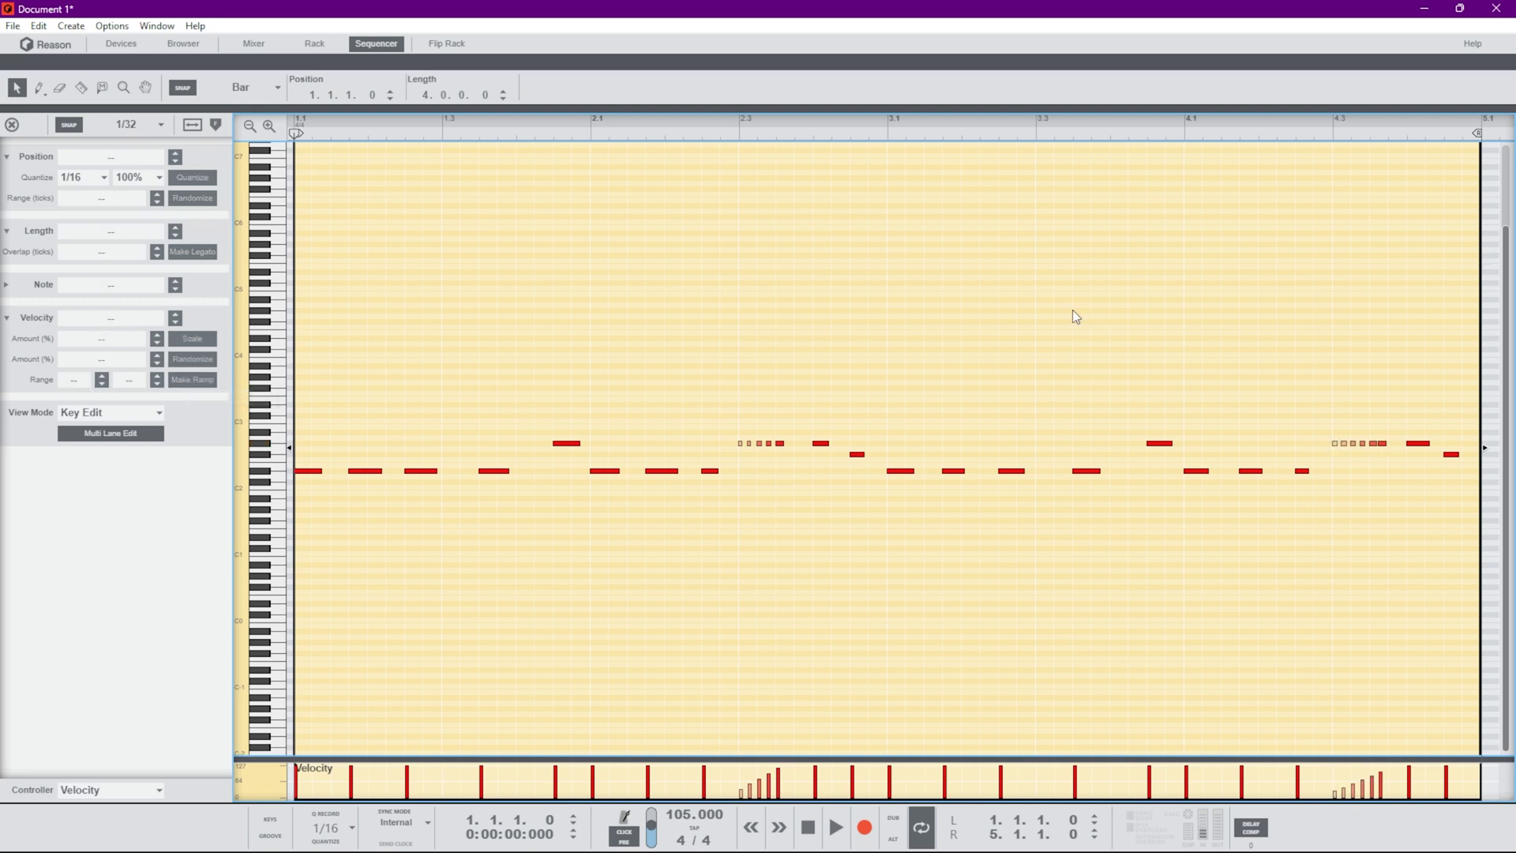
pyautogui.press('space')
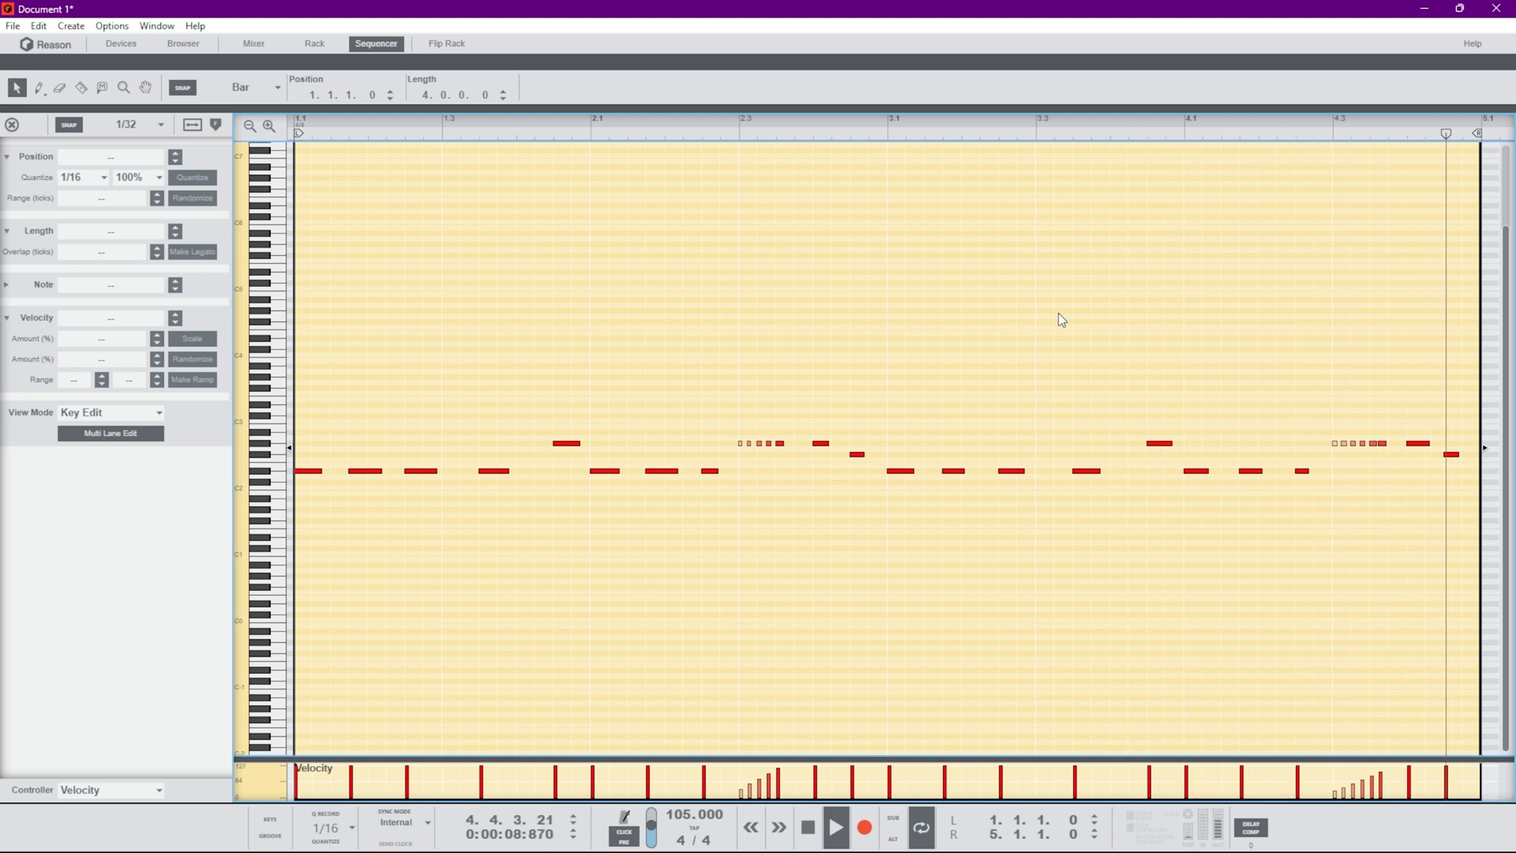
pyautogui.press('space')
# Replace the short G#2 notes at 4.3 with a copy of the longer G#2 note that follows them
pyautogui.moveTo(1397, 466); pyautogui.dragTo(1334, 414)
pyautogui.press('Delete')
pyautogui.moveTo(1415, 450); pyautogui.dragTo(1345, 448)
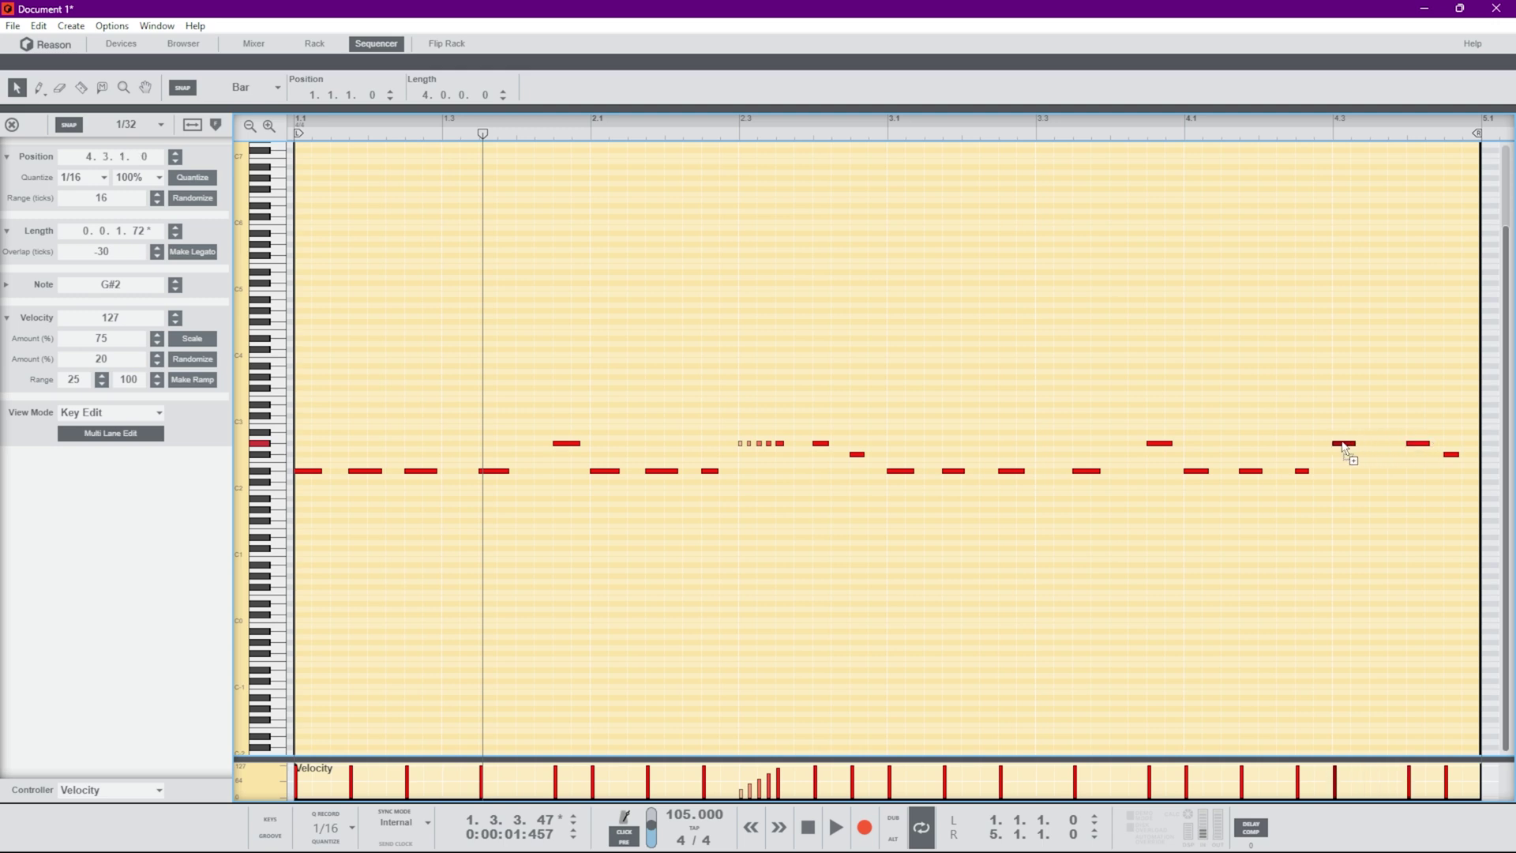
# Set the note editor's snap to 1/8T, duplicate the G#2 note at 4.3 onto the following triplet positions, and play the passage
pyautogui.click(125, 131)
pyautogui.click(139, 224)
pyautogui.moveTo(1341, 450); pyautogui.dragTo(1390, 447)
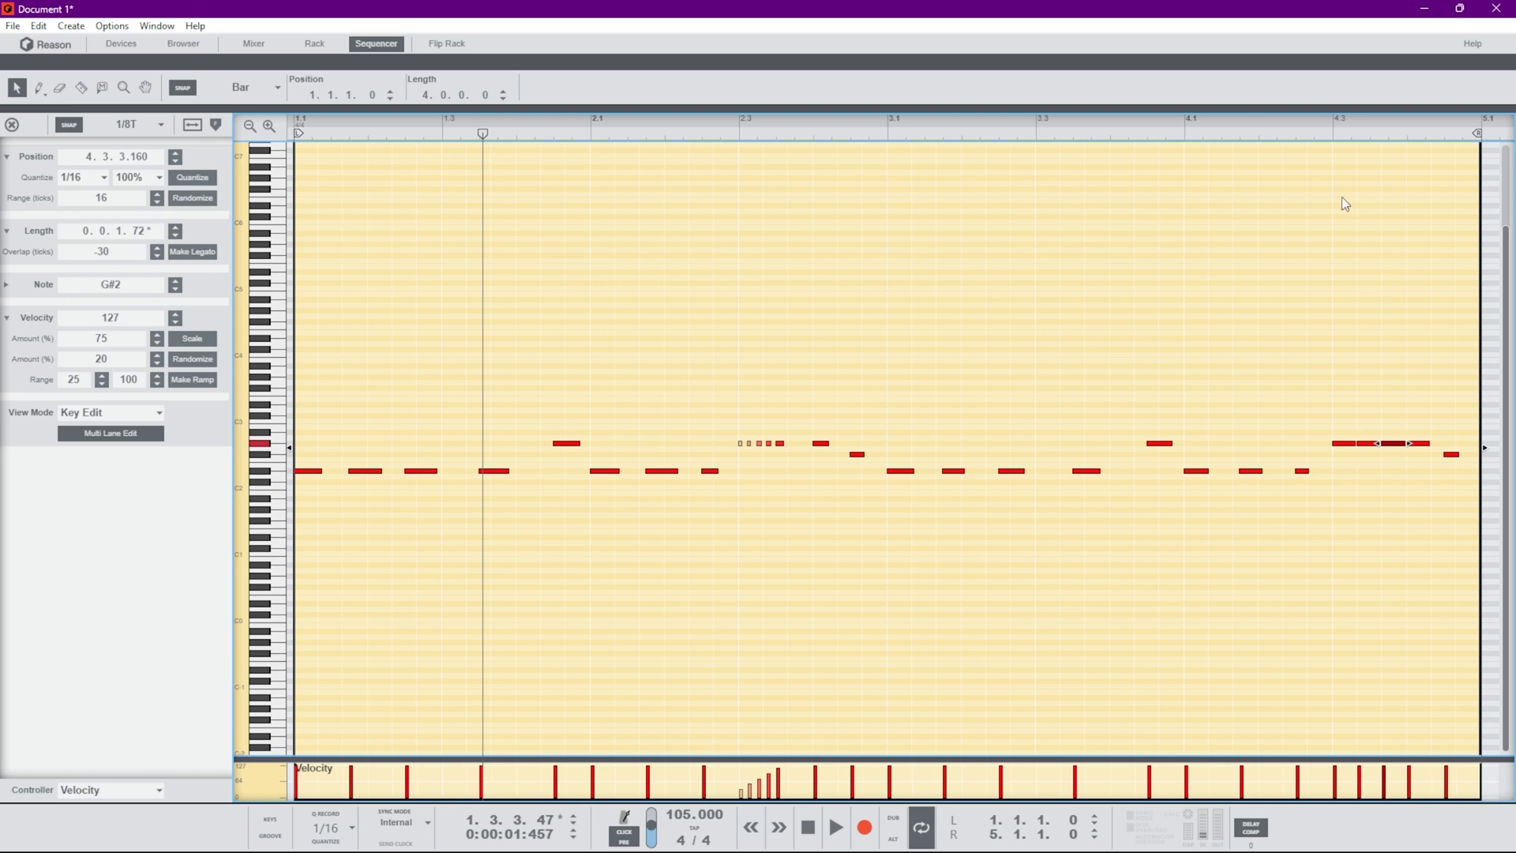
pyautogui.click(1321, 133)
pyautogui.press('space')
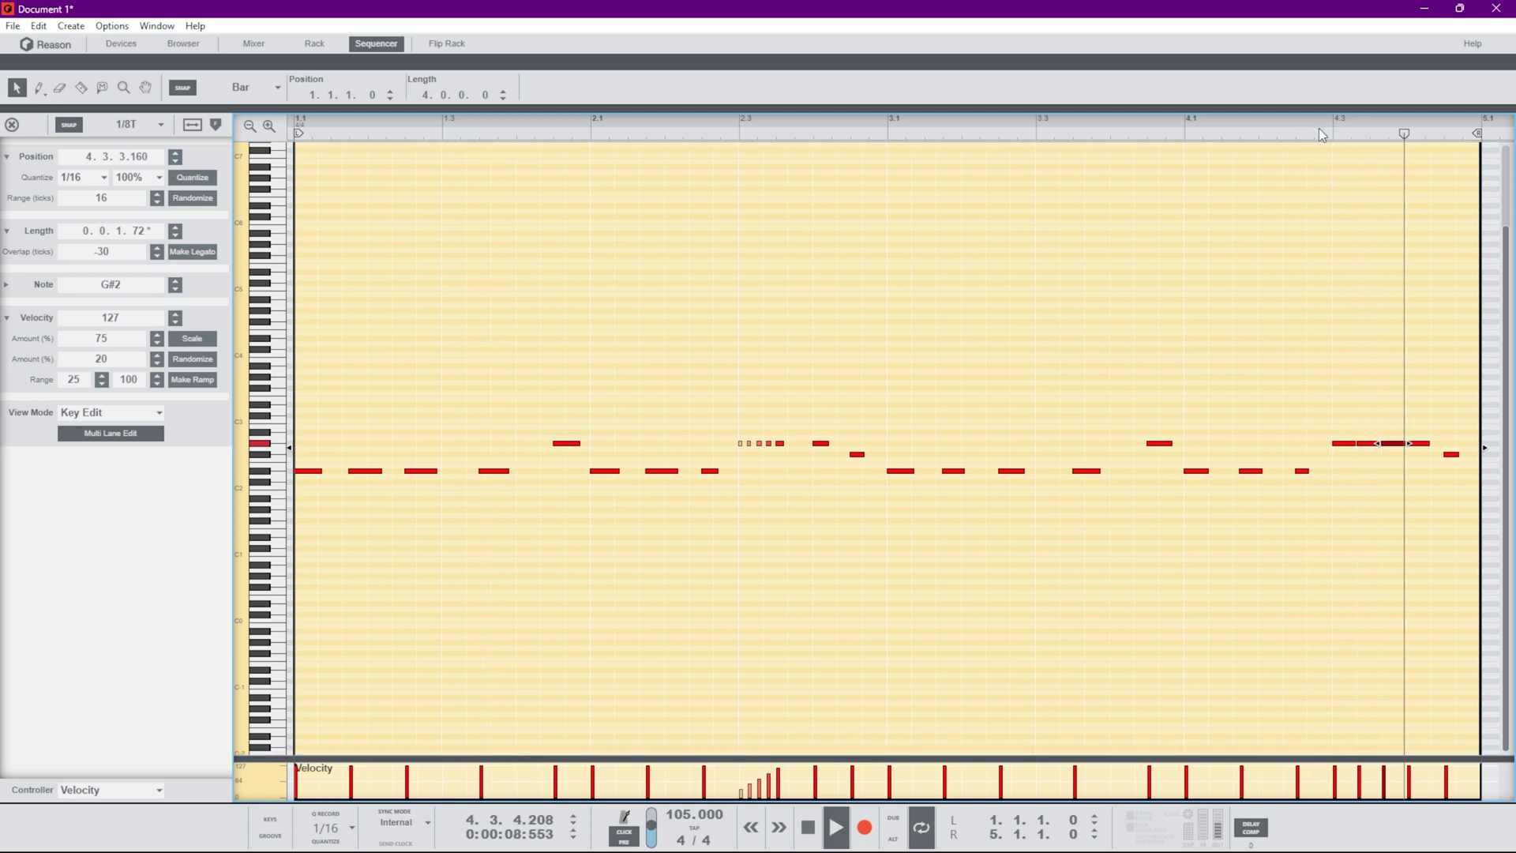
pyautogui.press('space')
pyautogui.click(1261, 256)
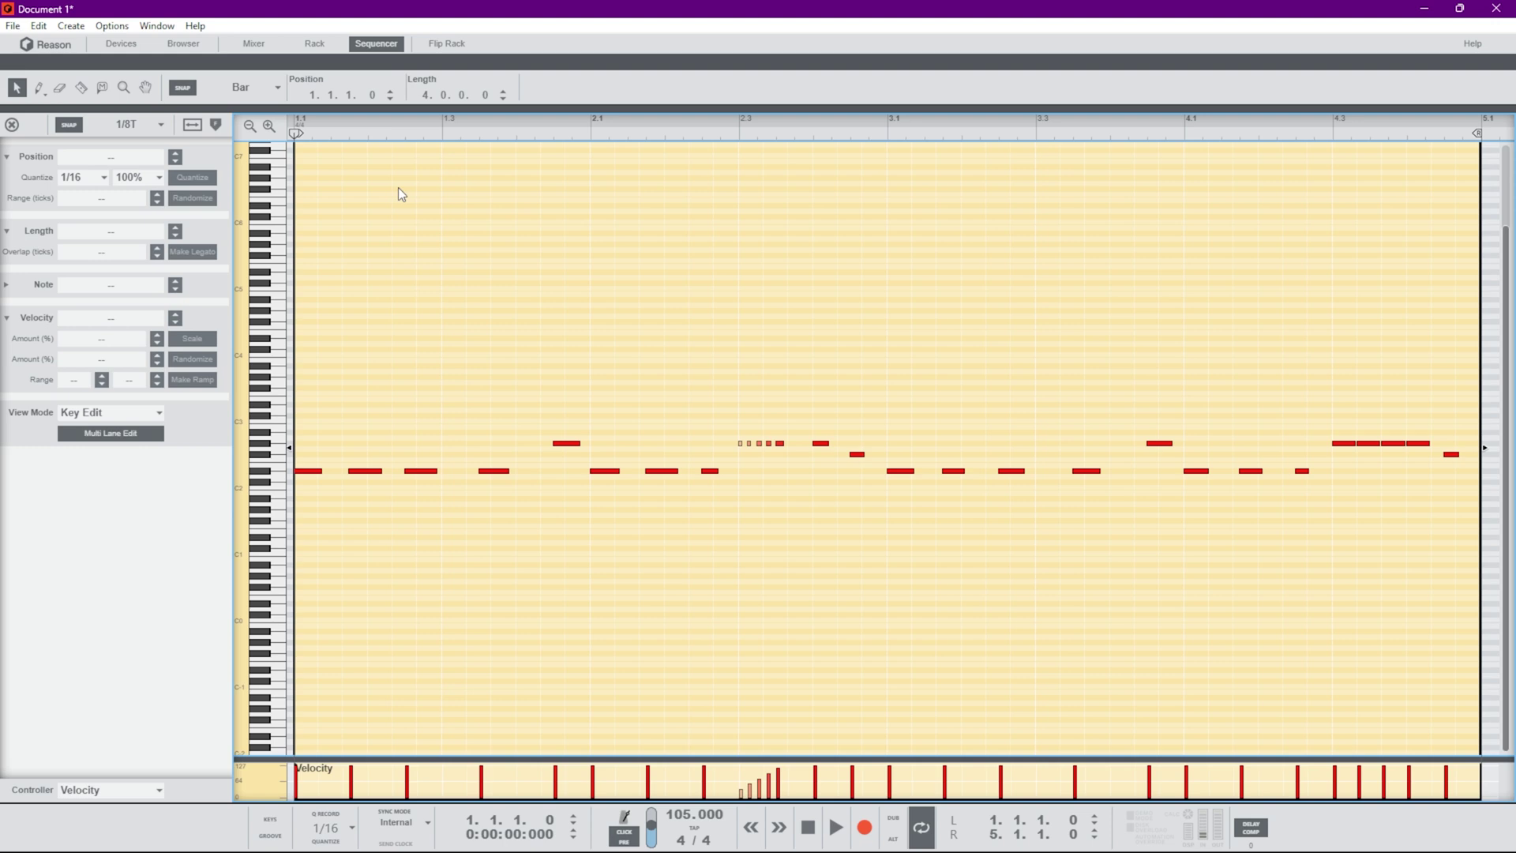
# Leave note editing for the arrangement view and play back the Tablonge clip
pyautogui.hotkey('ctrl', 'e')
pyautogui.click(569, 308)
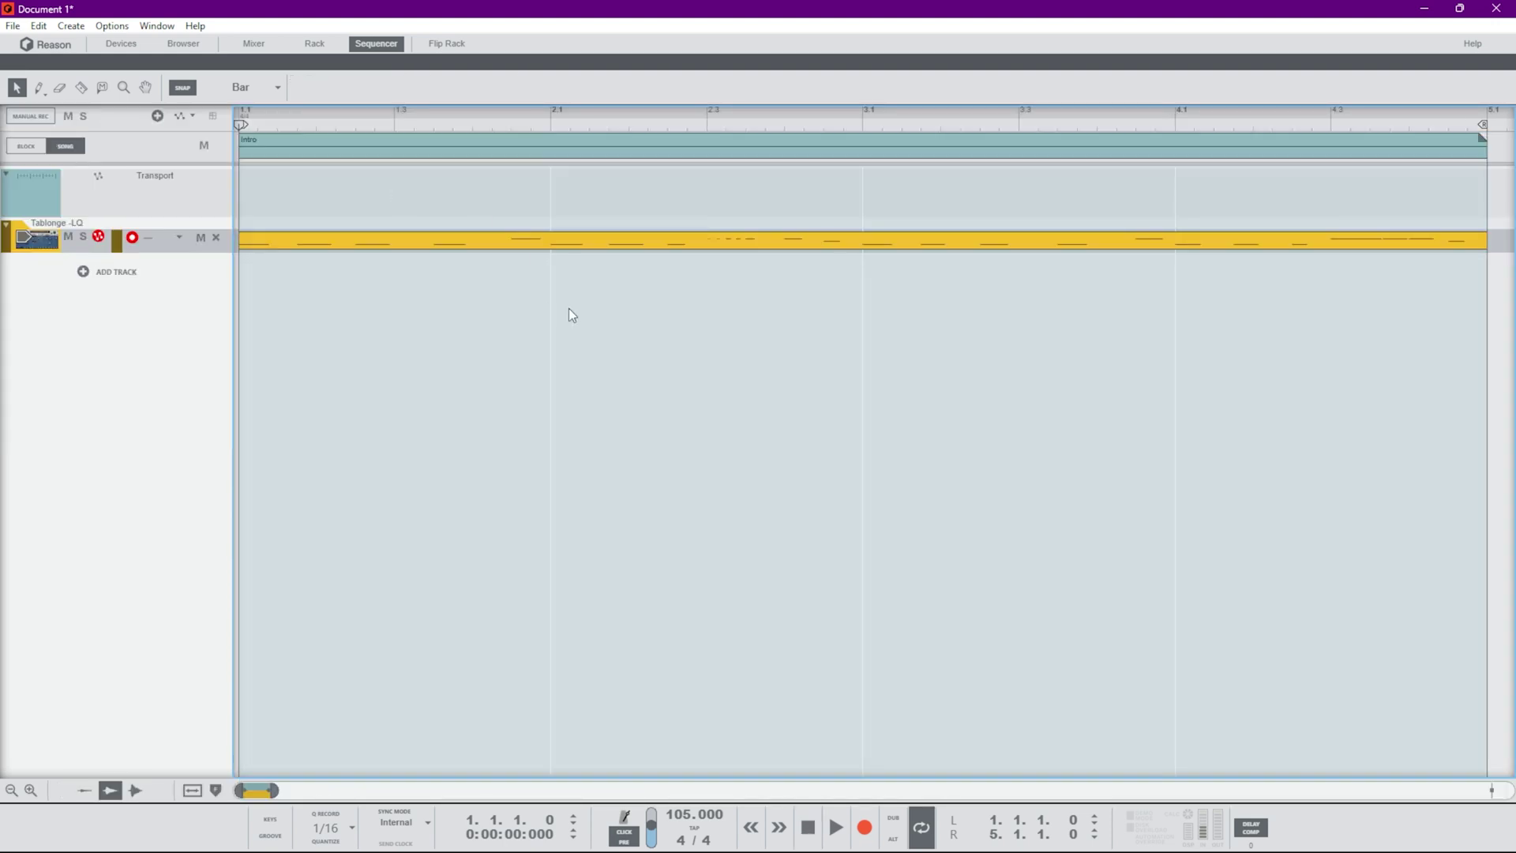
pyautogui.hotkey('ctrl', '-')
pyautogui.press('space')
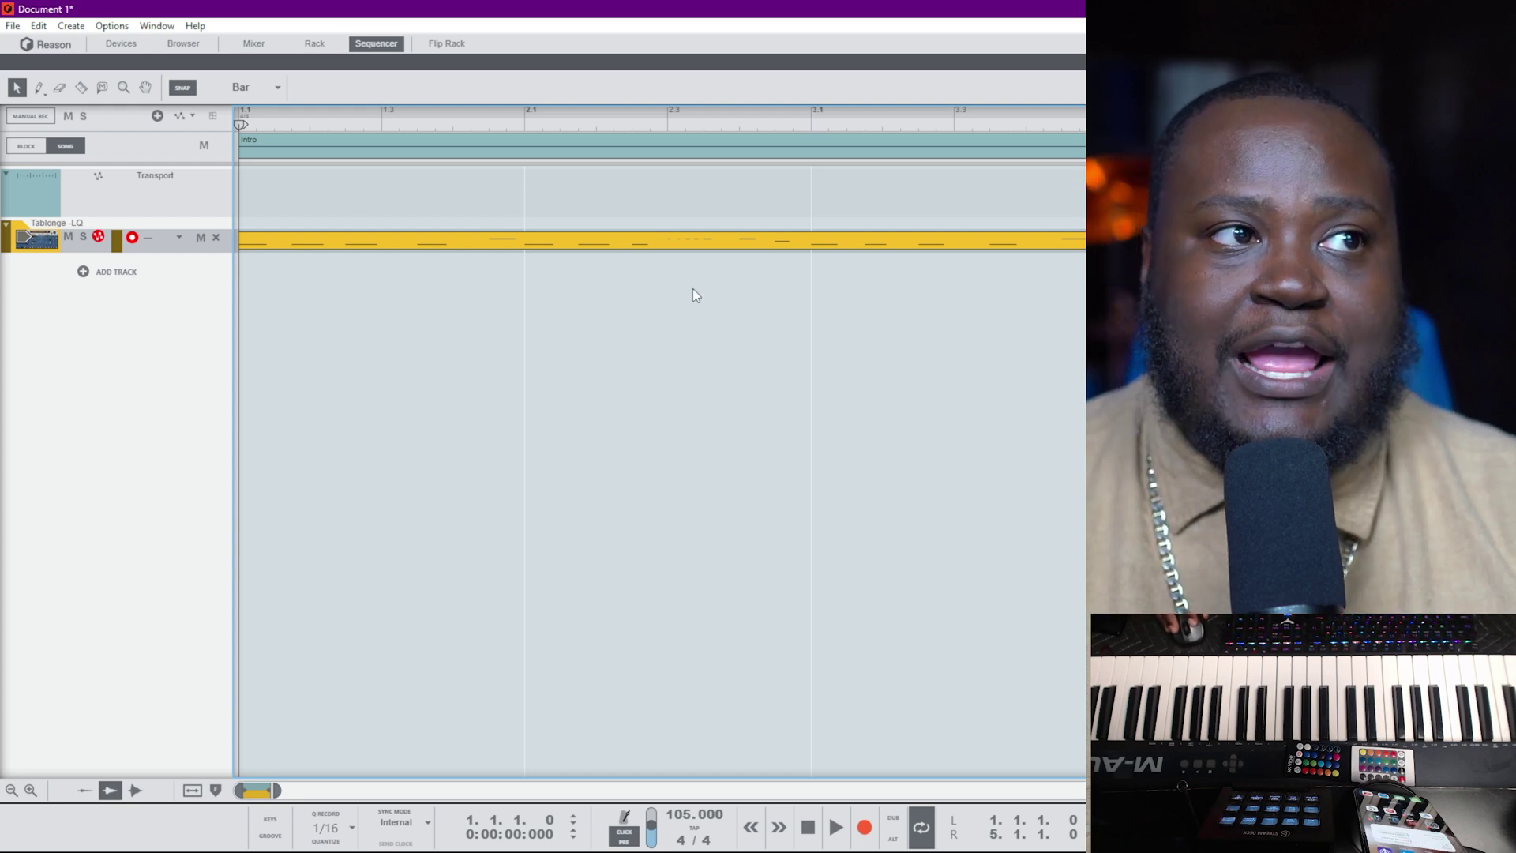
# Browse the instrument patches in the Reason Factory Sound Bank of the Reason Library
pyautogui.press('F3')
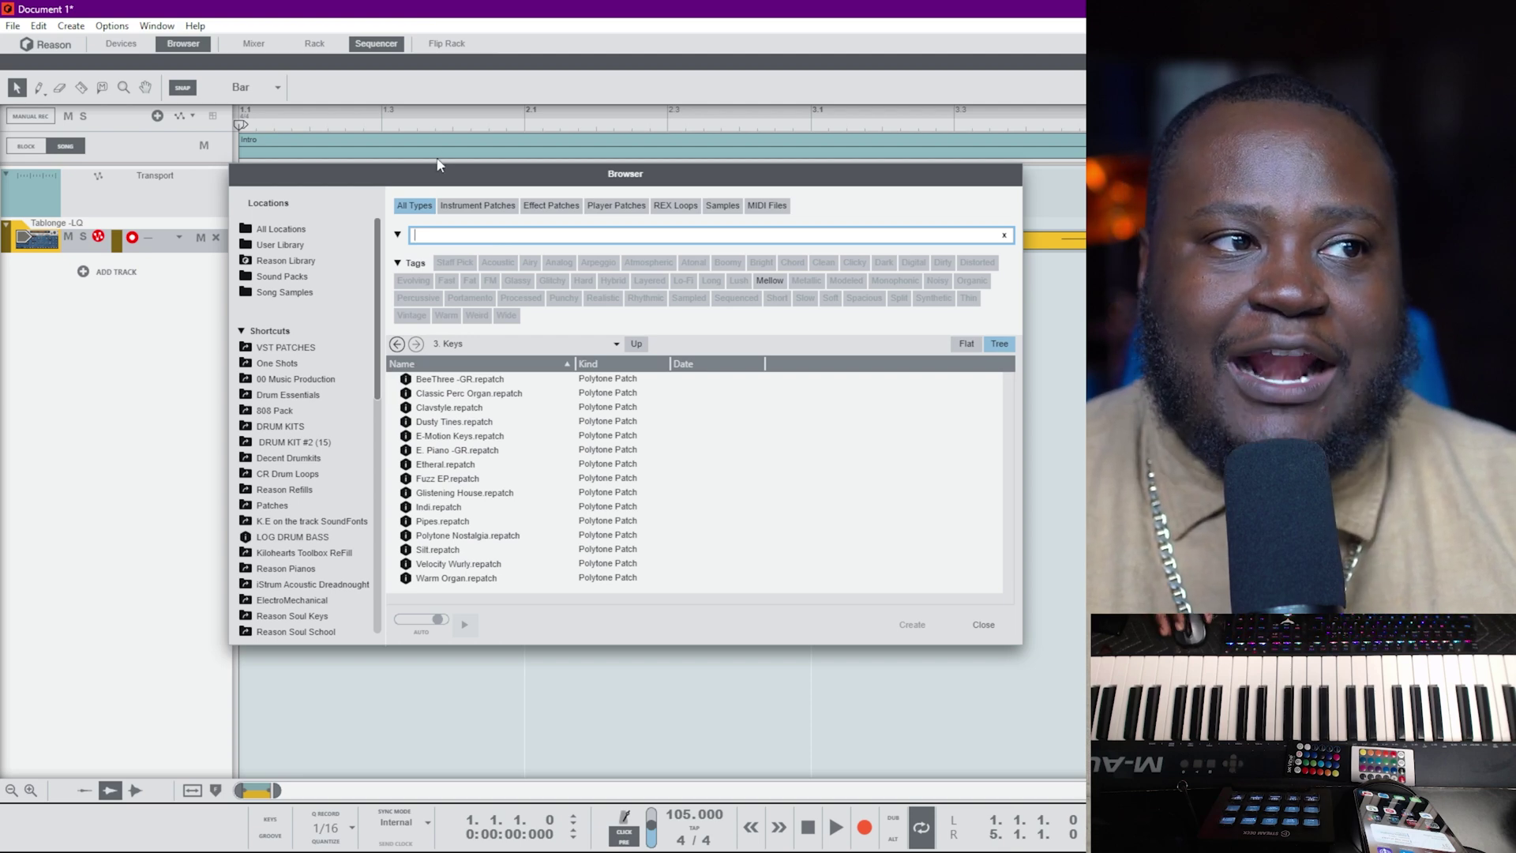
pyautogui.click(477, 206)
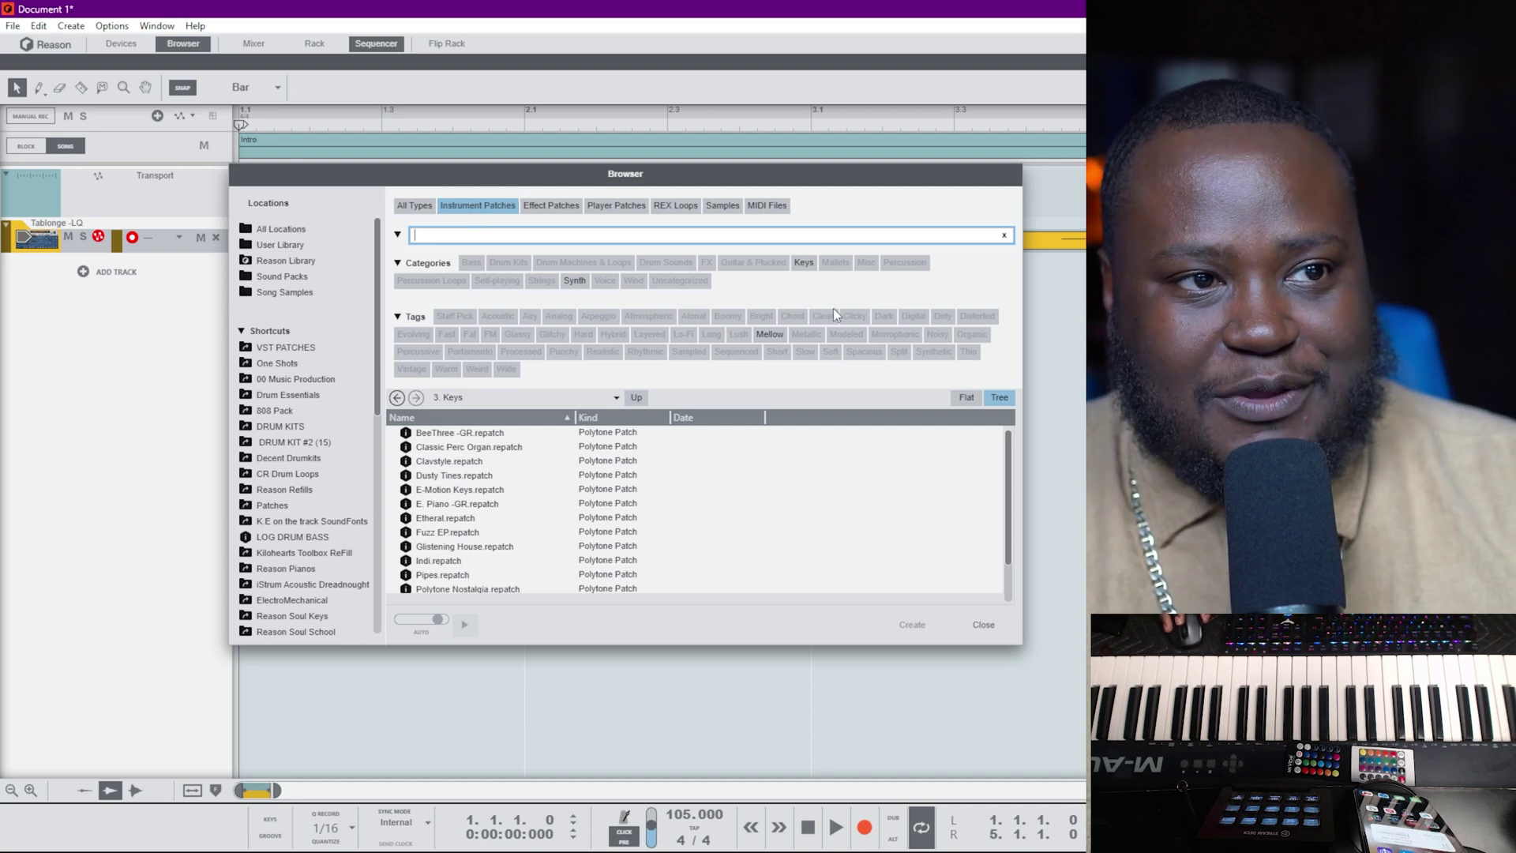
pyautogui.click(283, 262)
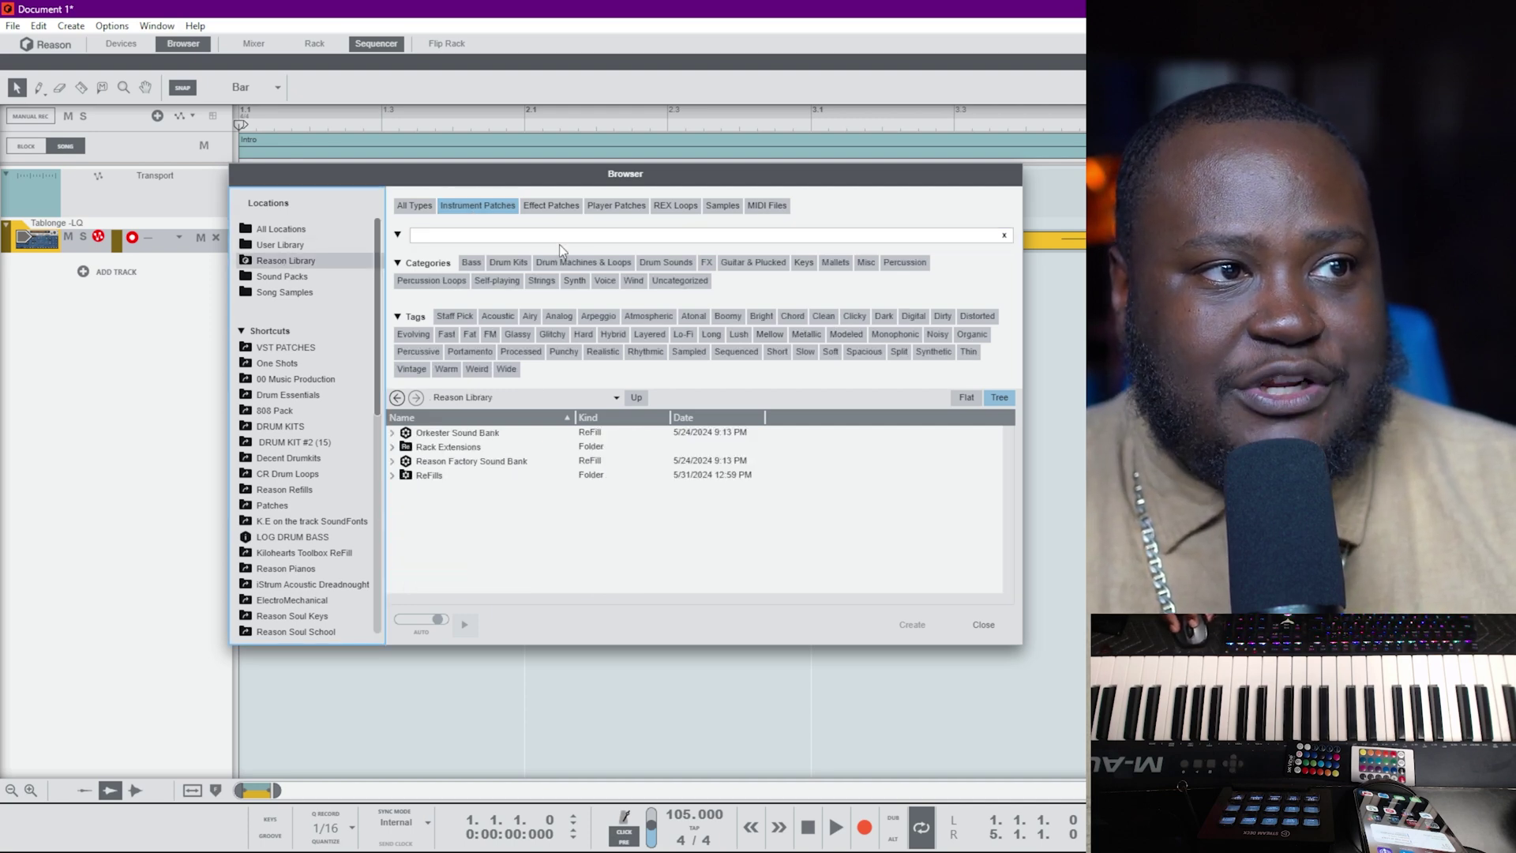
pyautogui.click(457, 462)
pyautogui.doubleClick(458, 466)
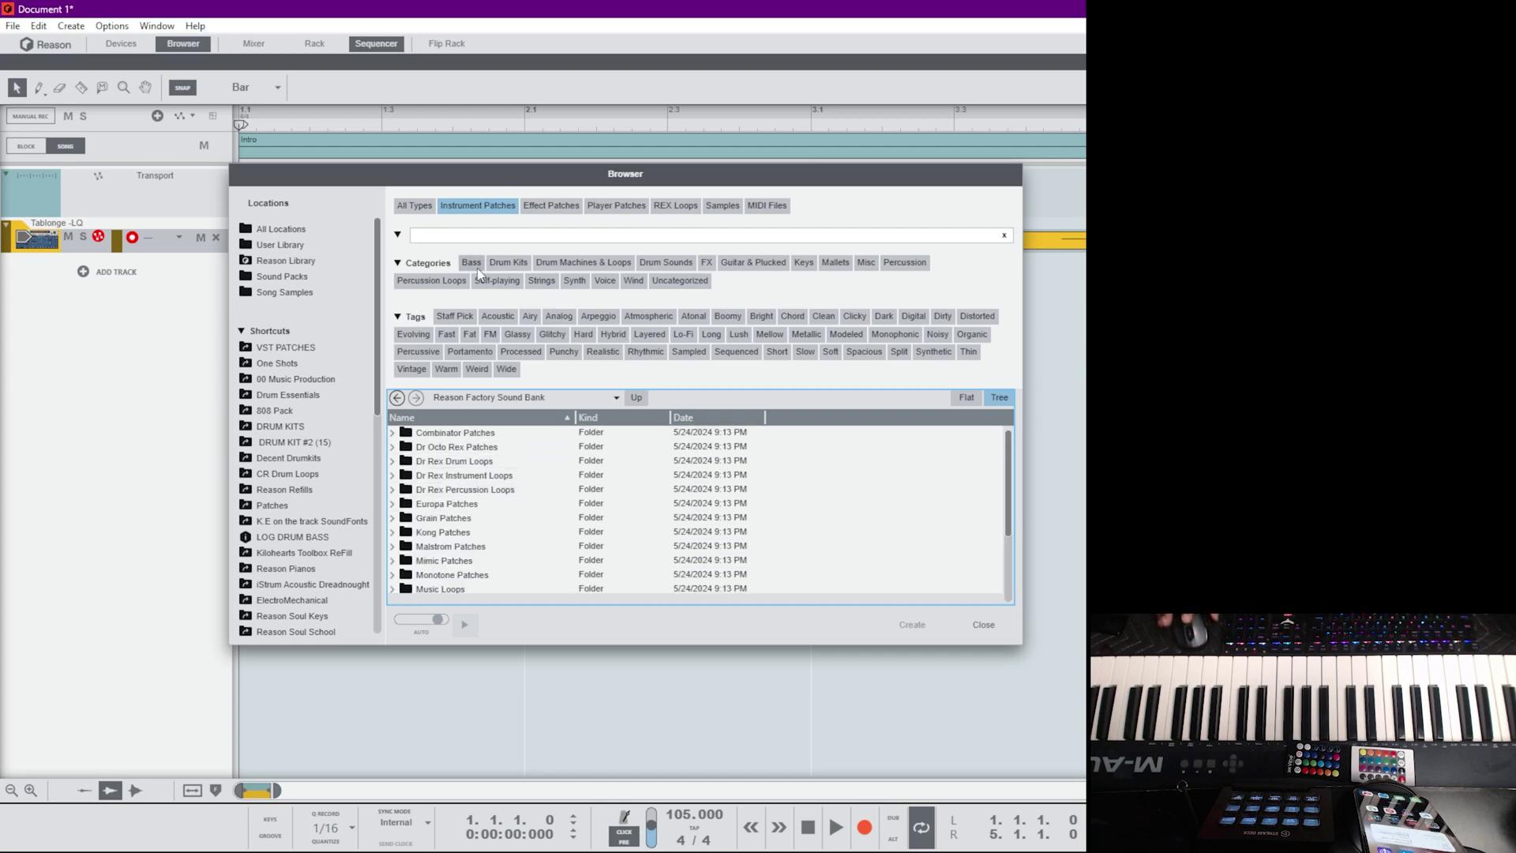
# Filter the instrument patches by the Mallets and Keys categories, adding and removing the Realistic tag
pyautogui.click(833, 263)
pyautogui.click(804, 264)
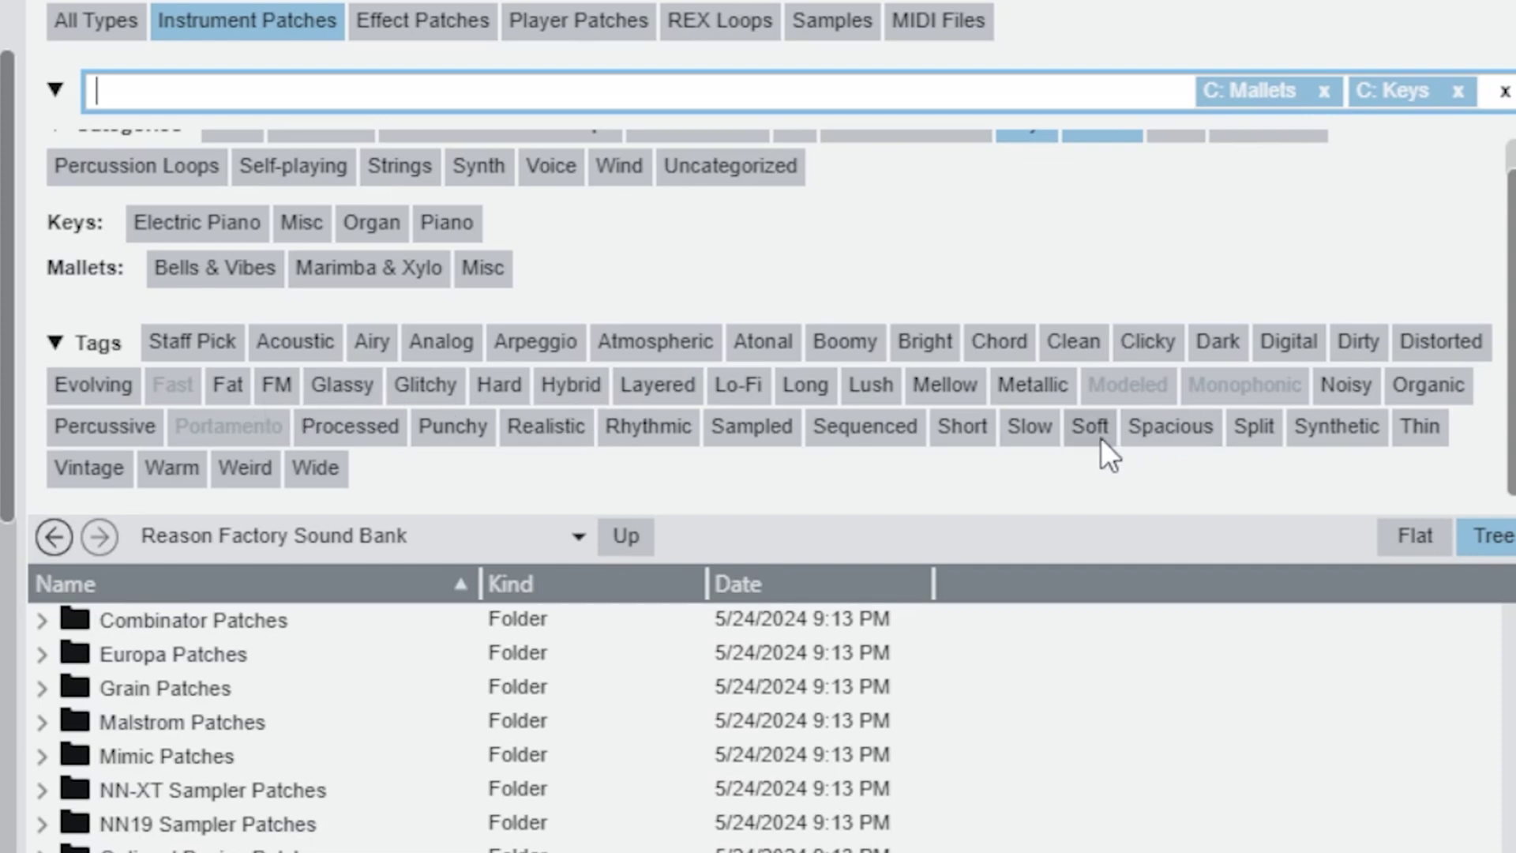
pyautogui.click(542, 430)
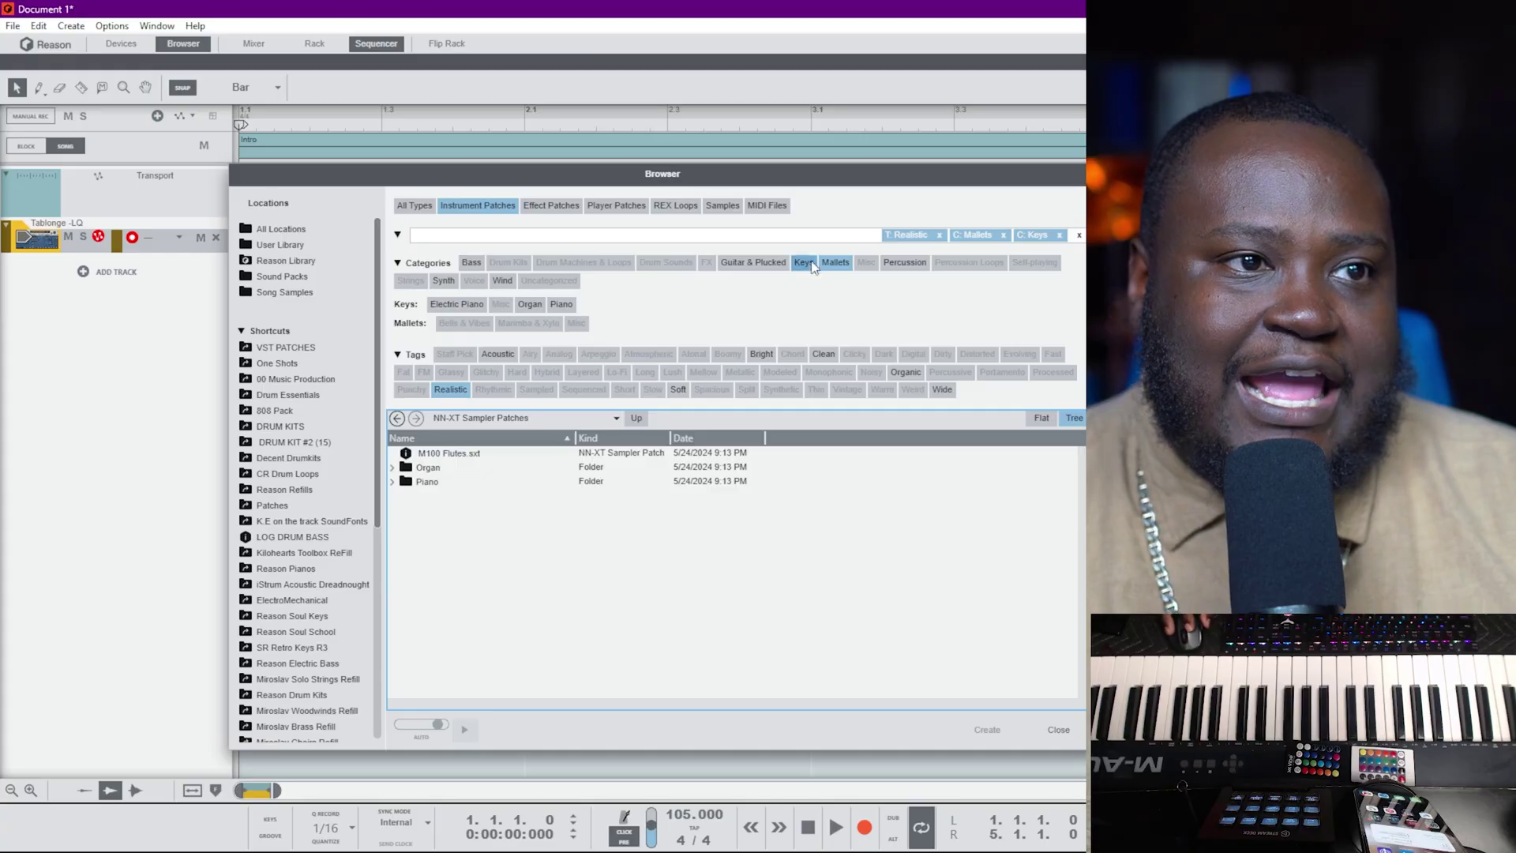
pyautogui.click(442, 395)
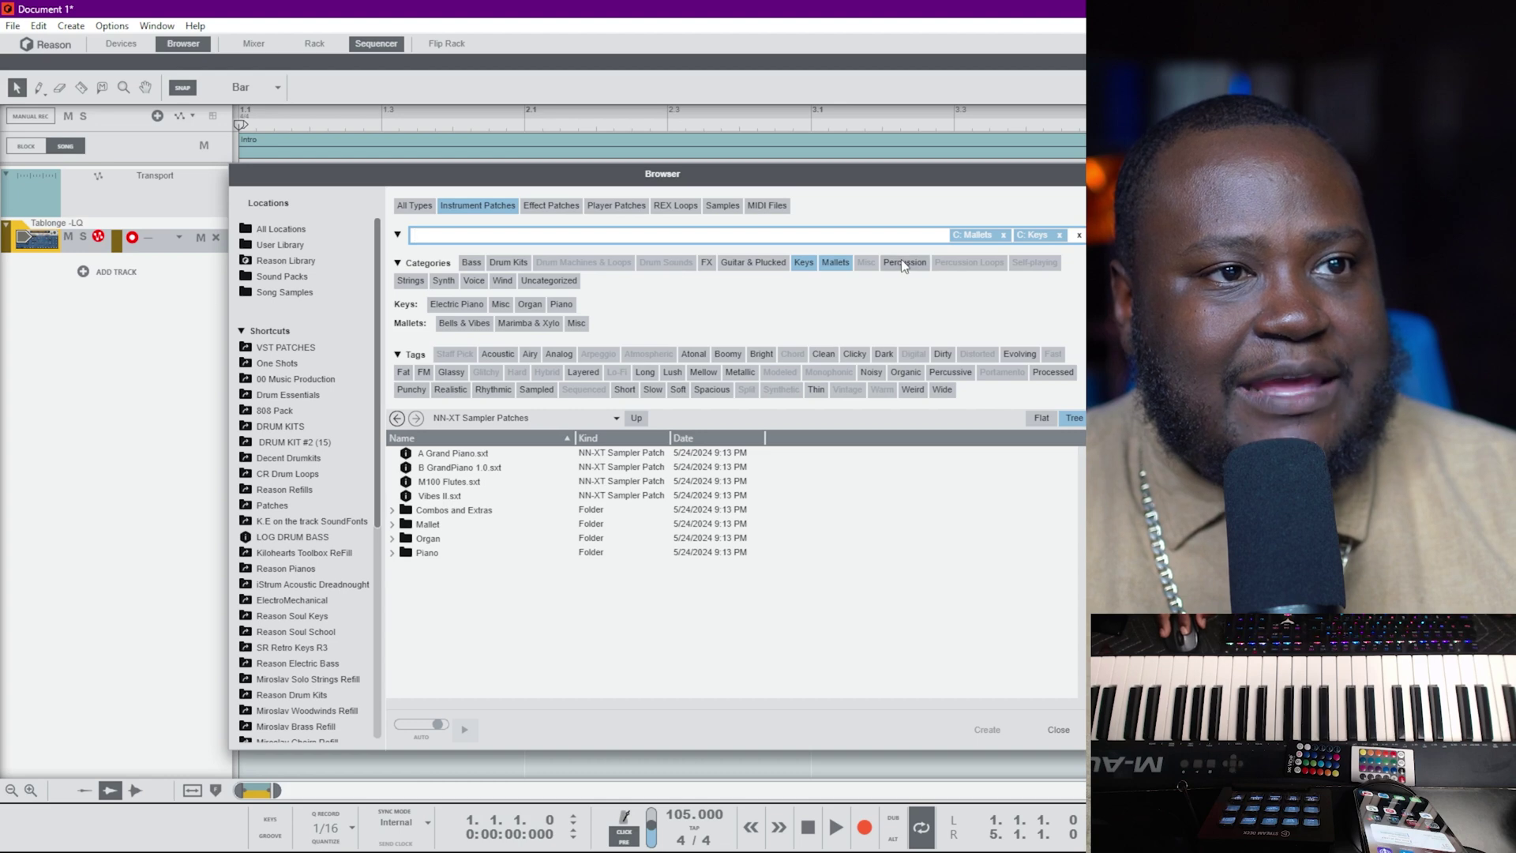
# Create a new instrument track from the KALIMBA.sxt patch in the NN-XT Mallet folder and try it with playback
pyautogui.doubleClick(447, 528)
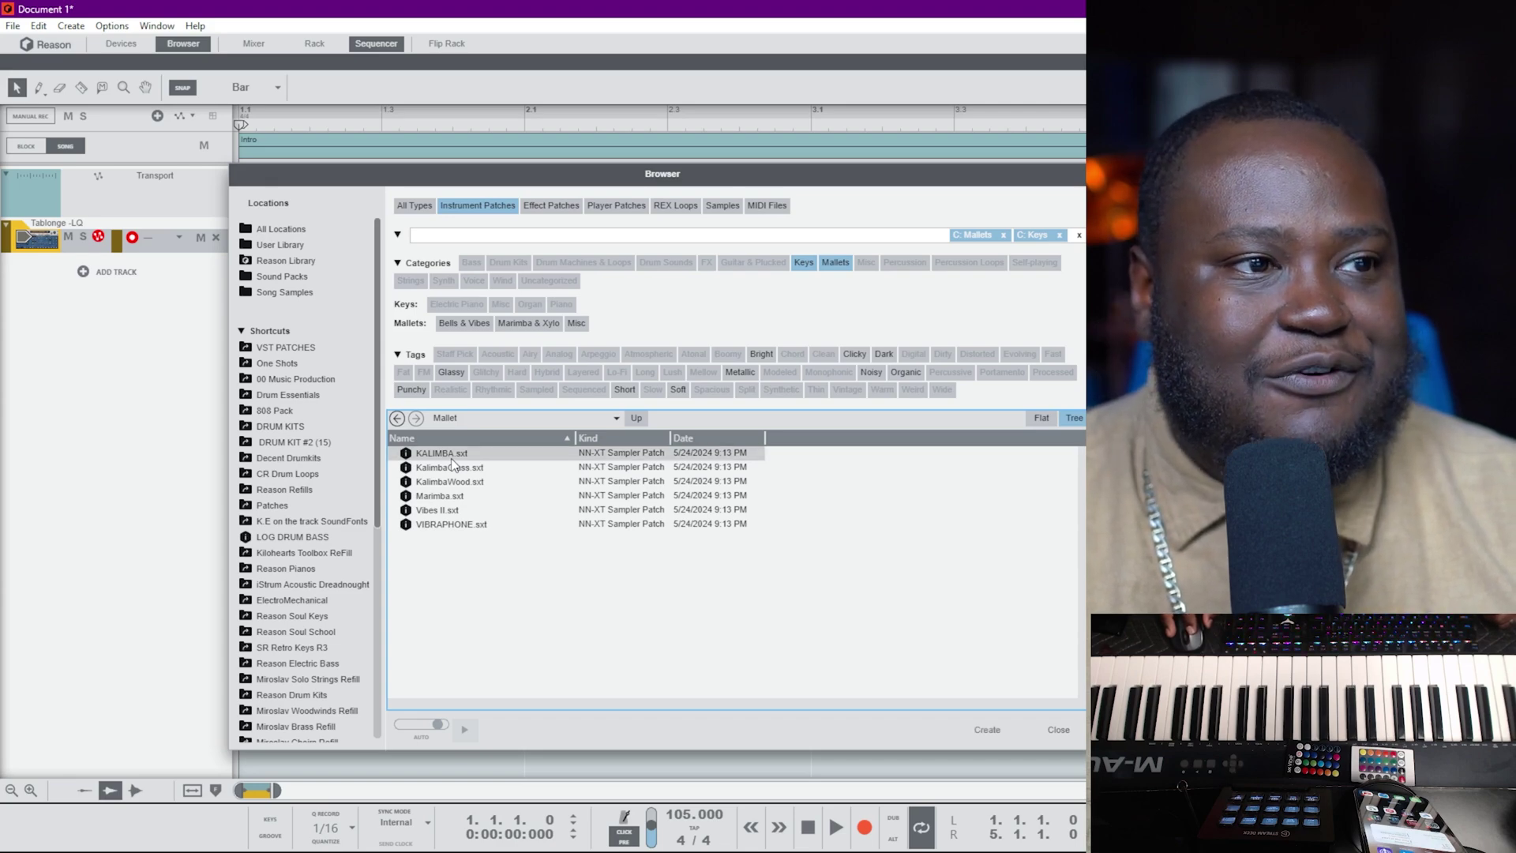
pyautogui.doubleClick(452, 456)
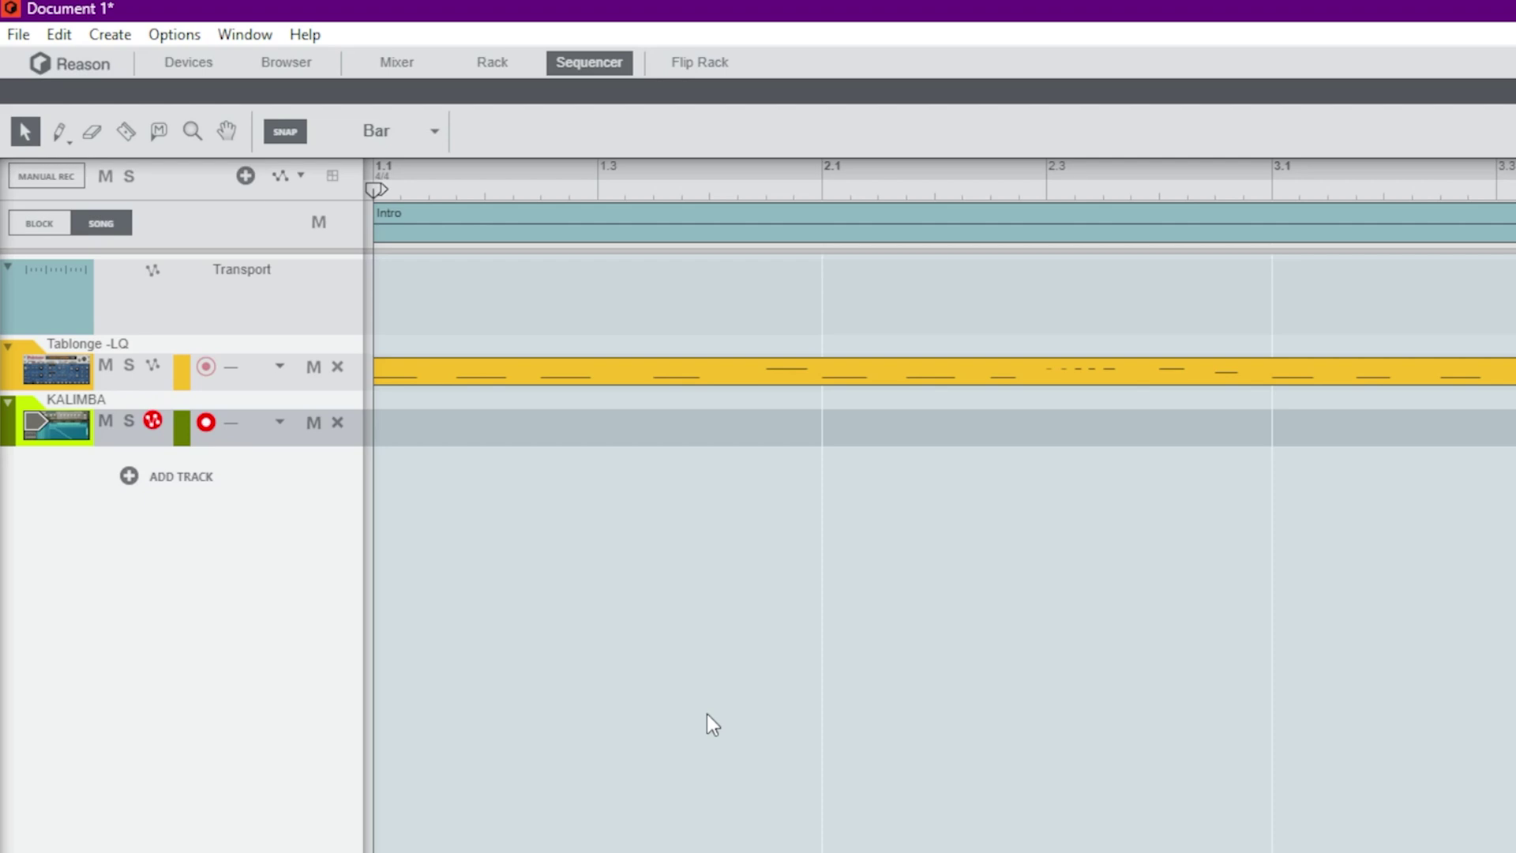
pyautogui.press('space')
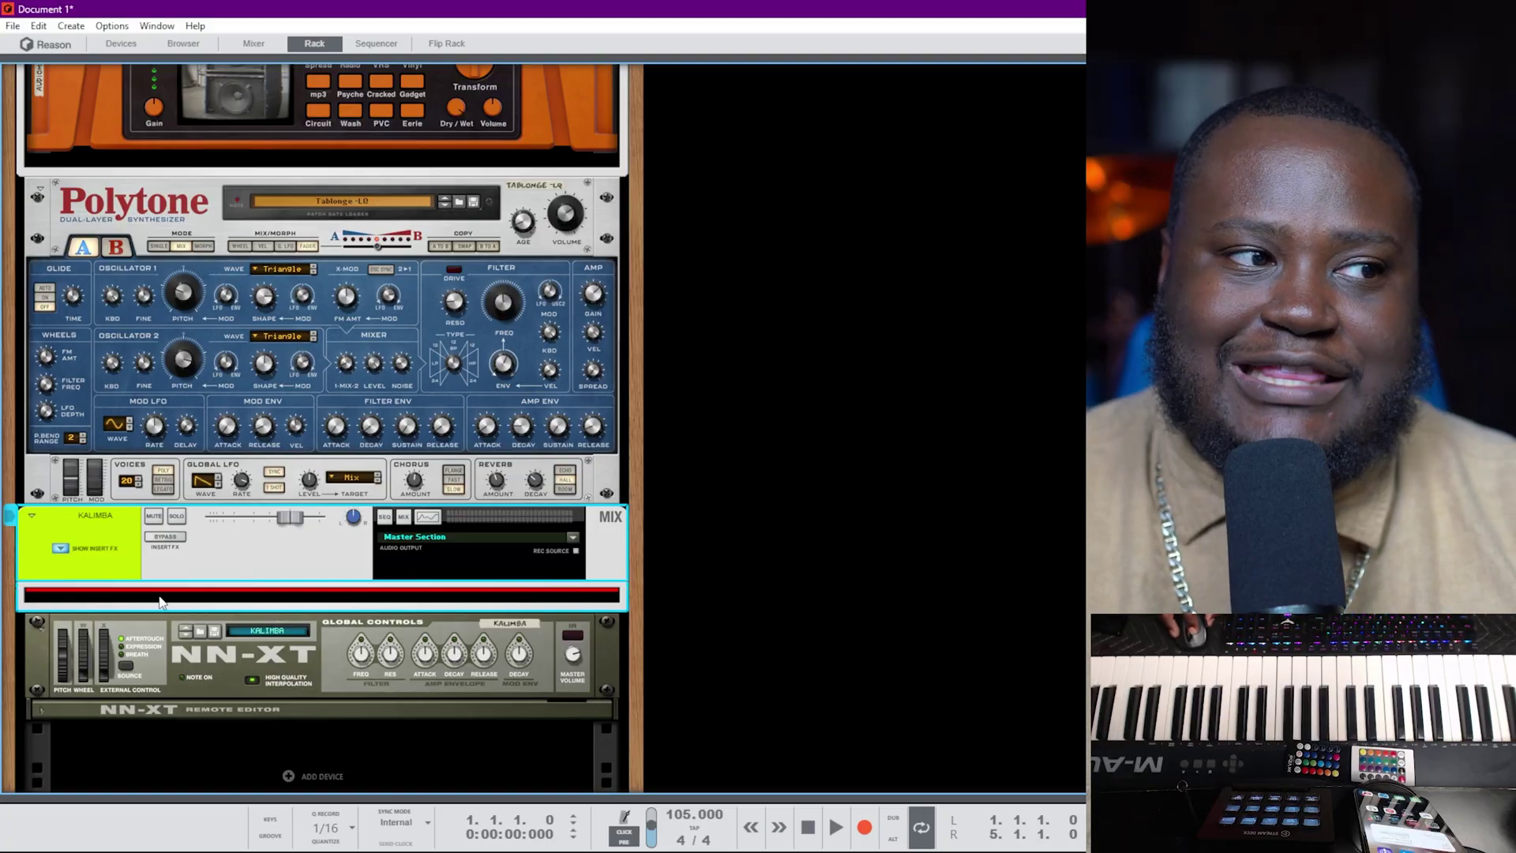
# Add a Ripley Space Delay from Reason Studios as an insert effect on the KALIMBA mix channel
pyautogui.rightClick(160, 602)
pyautogui.moveTo(272, 505)
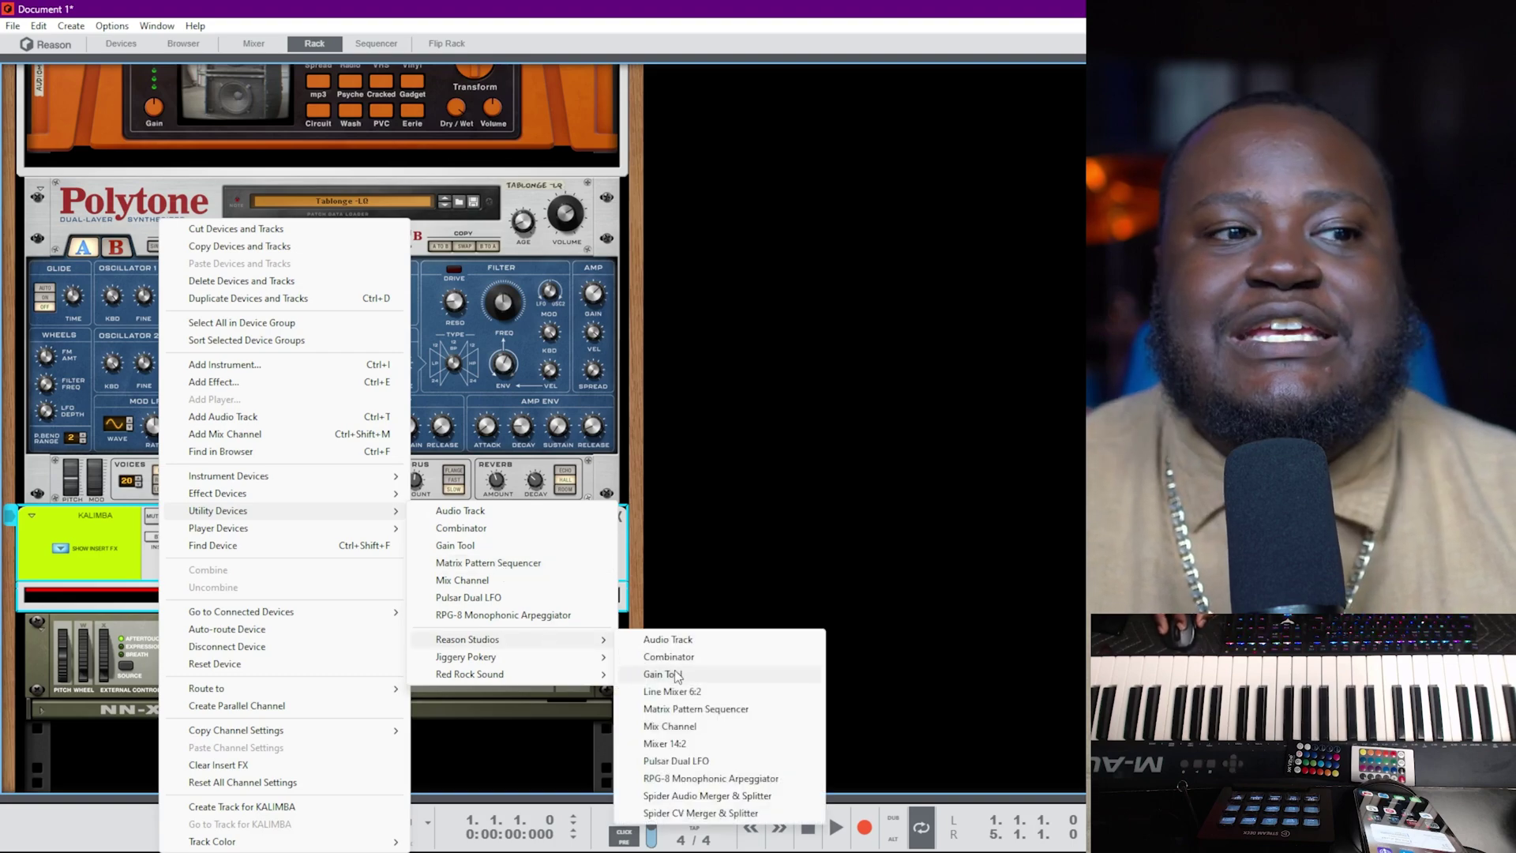
pyautogui.moveTo(332, 494)
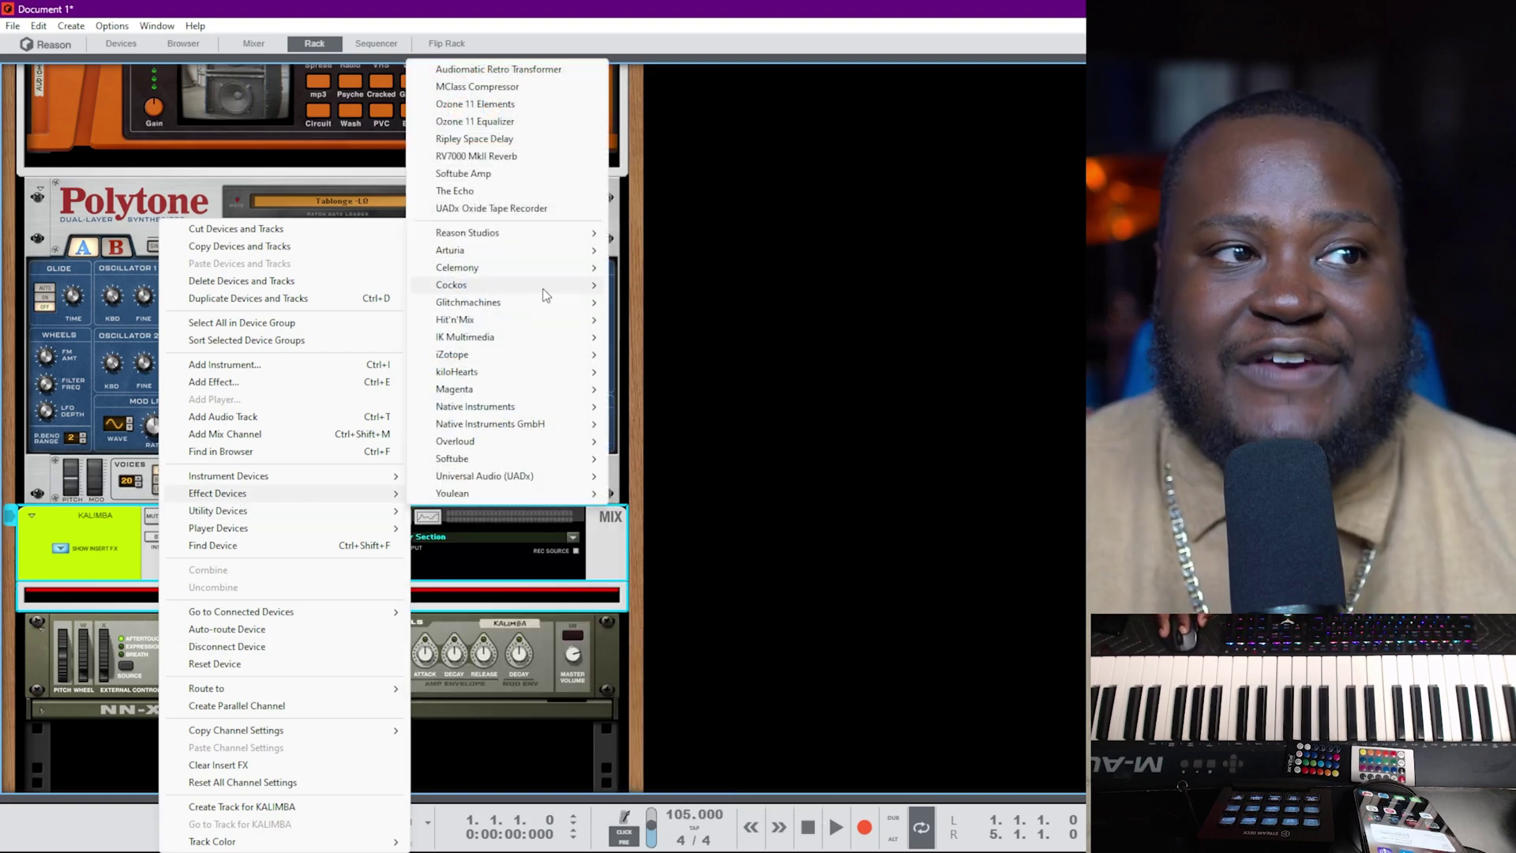
pyautogui.moveTo(517, 232)
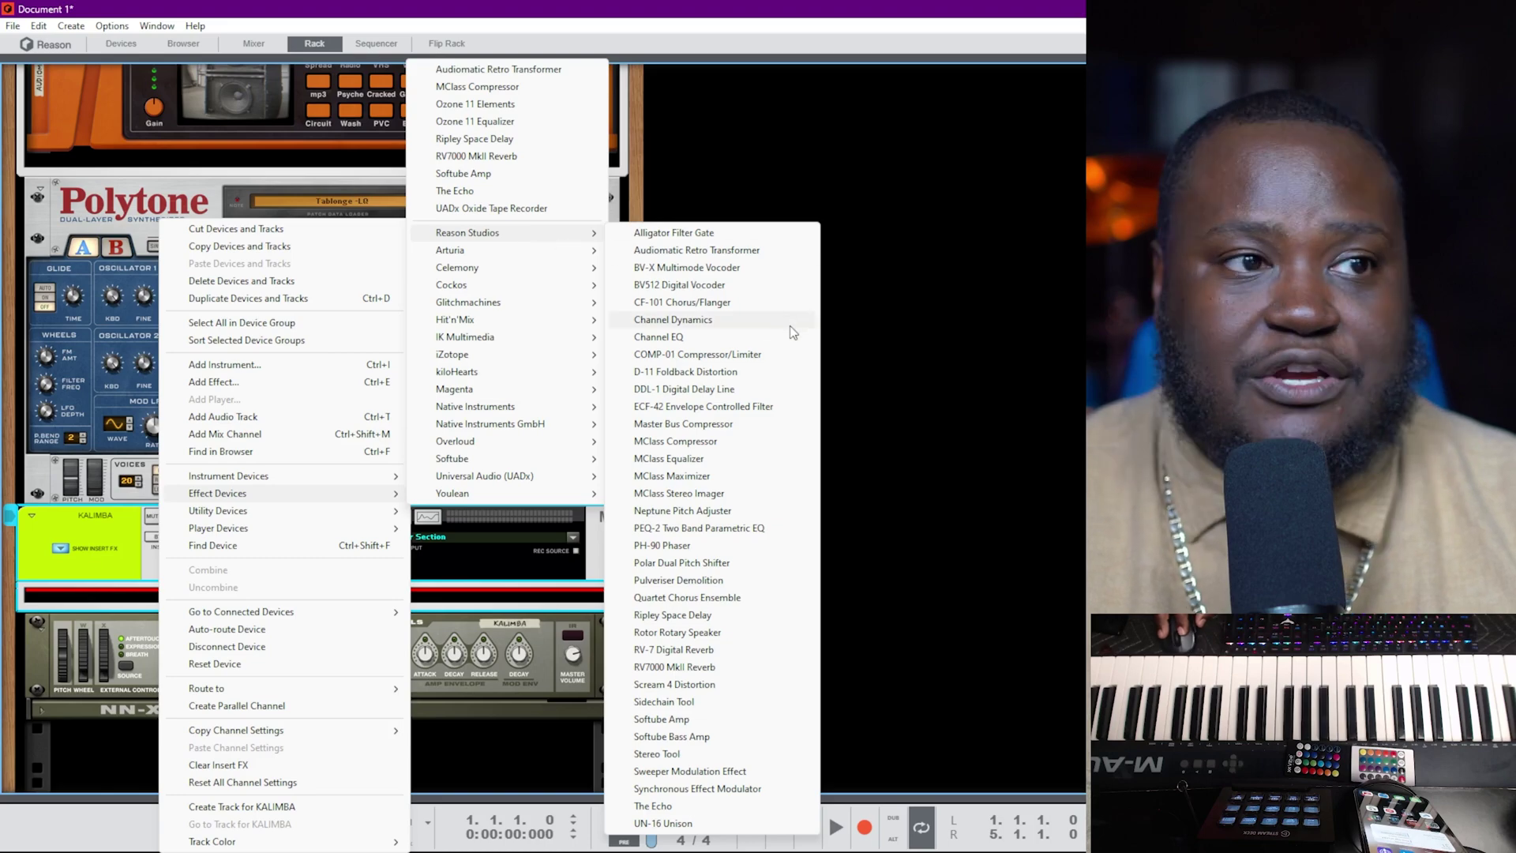
pyautogui.click(681, 616)
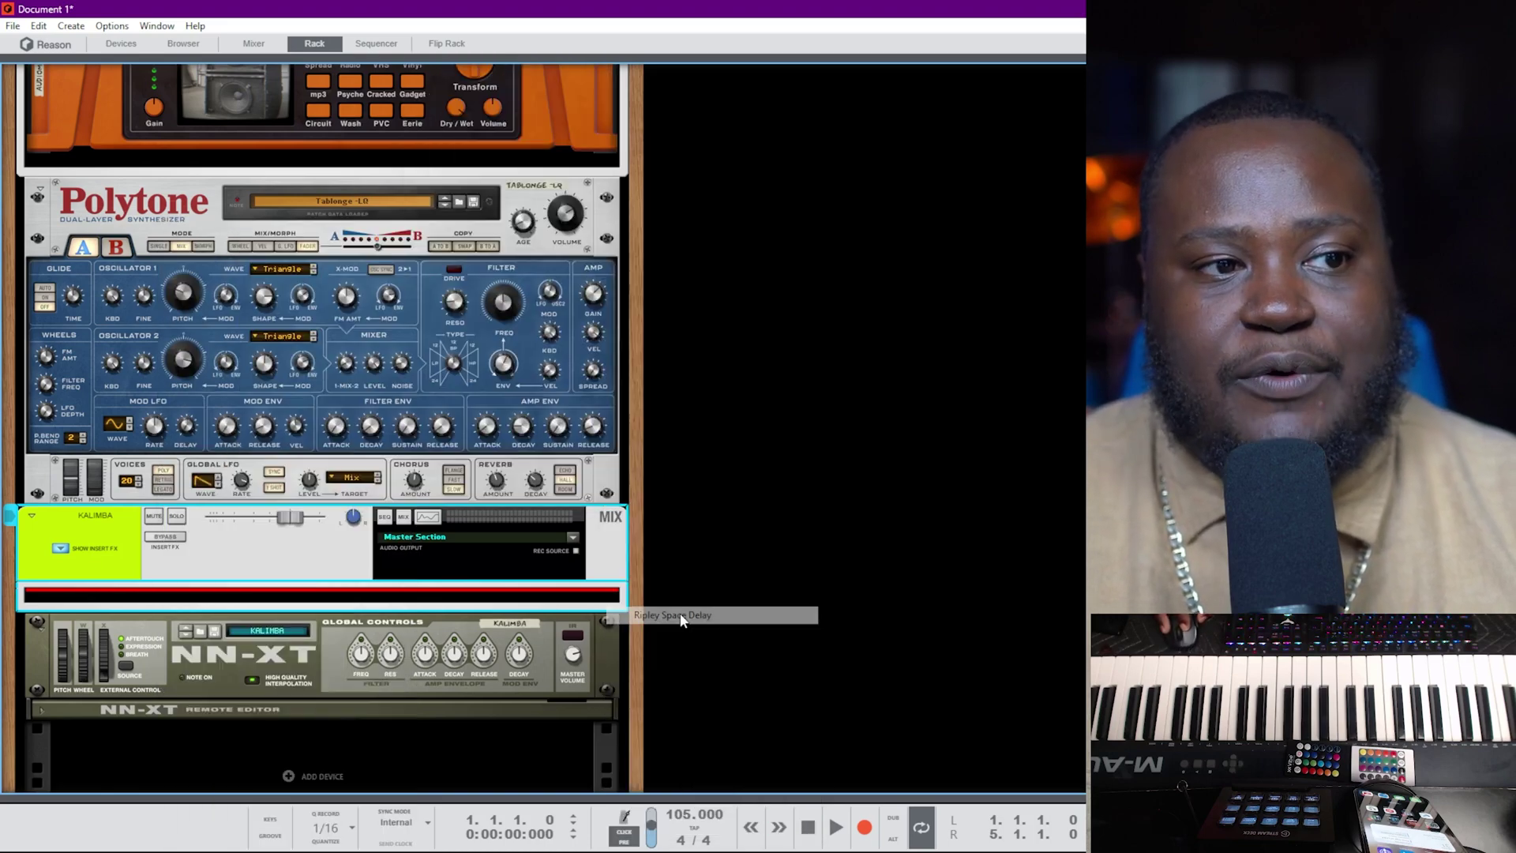
pyautogui.scroll(-1, 452, 598)
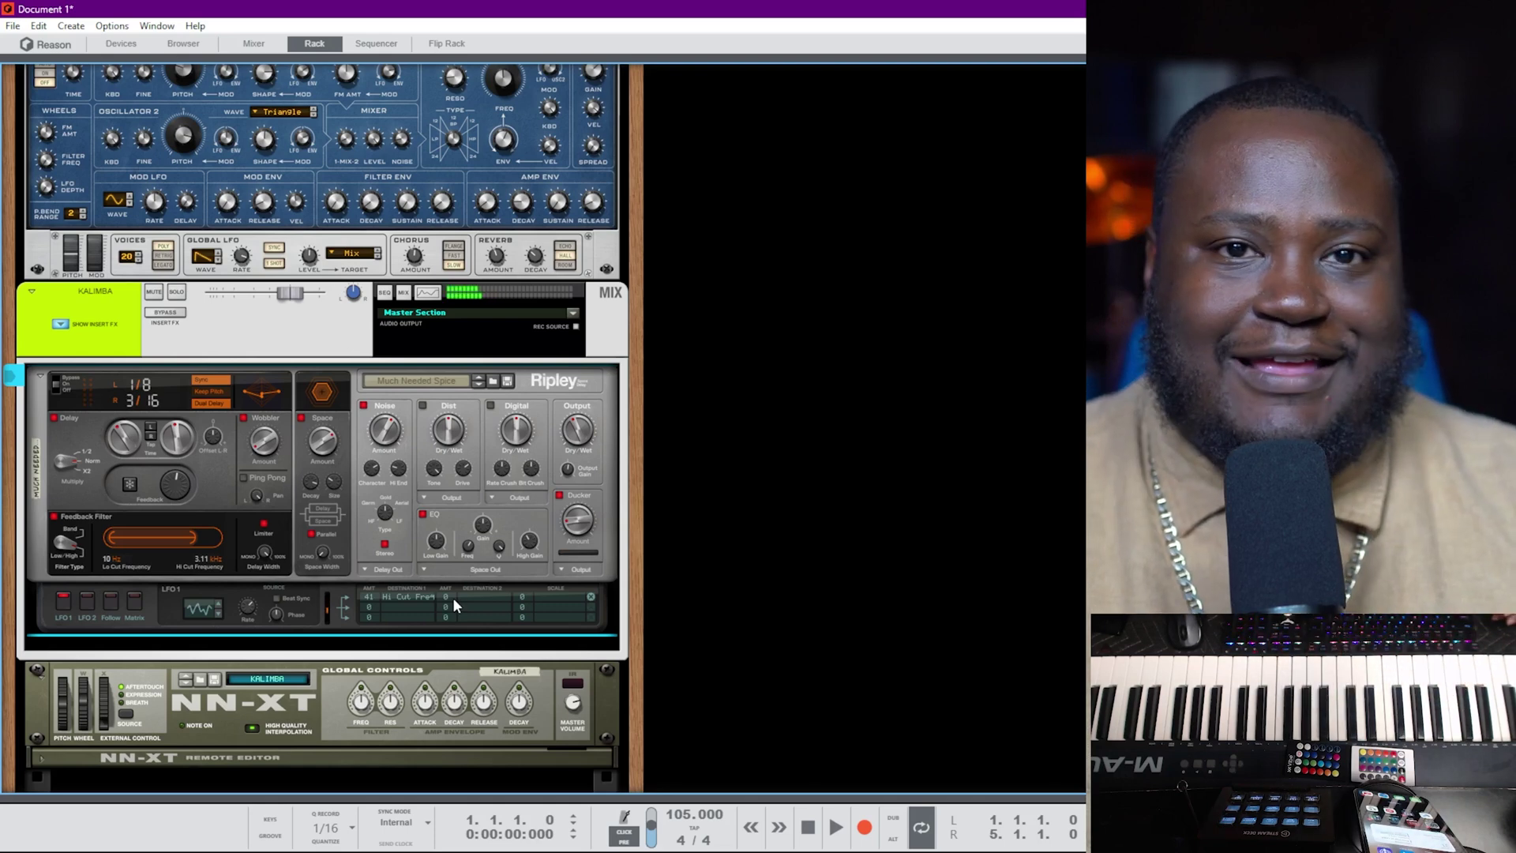
# Rehearse the kalimba over the looped playback, record a four-bar part on the KALIMBA track, and stop
pyautogui.press('space')
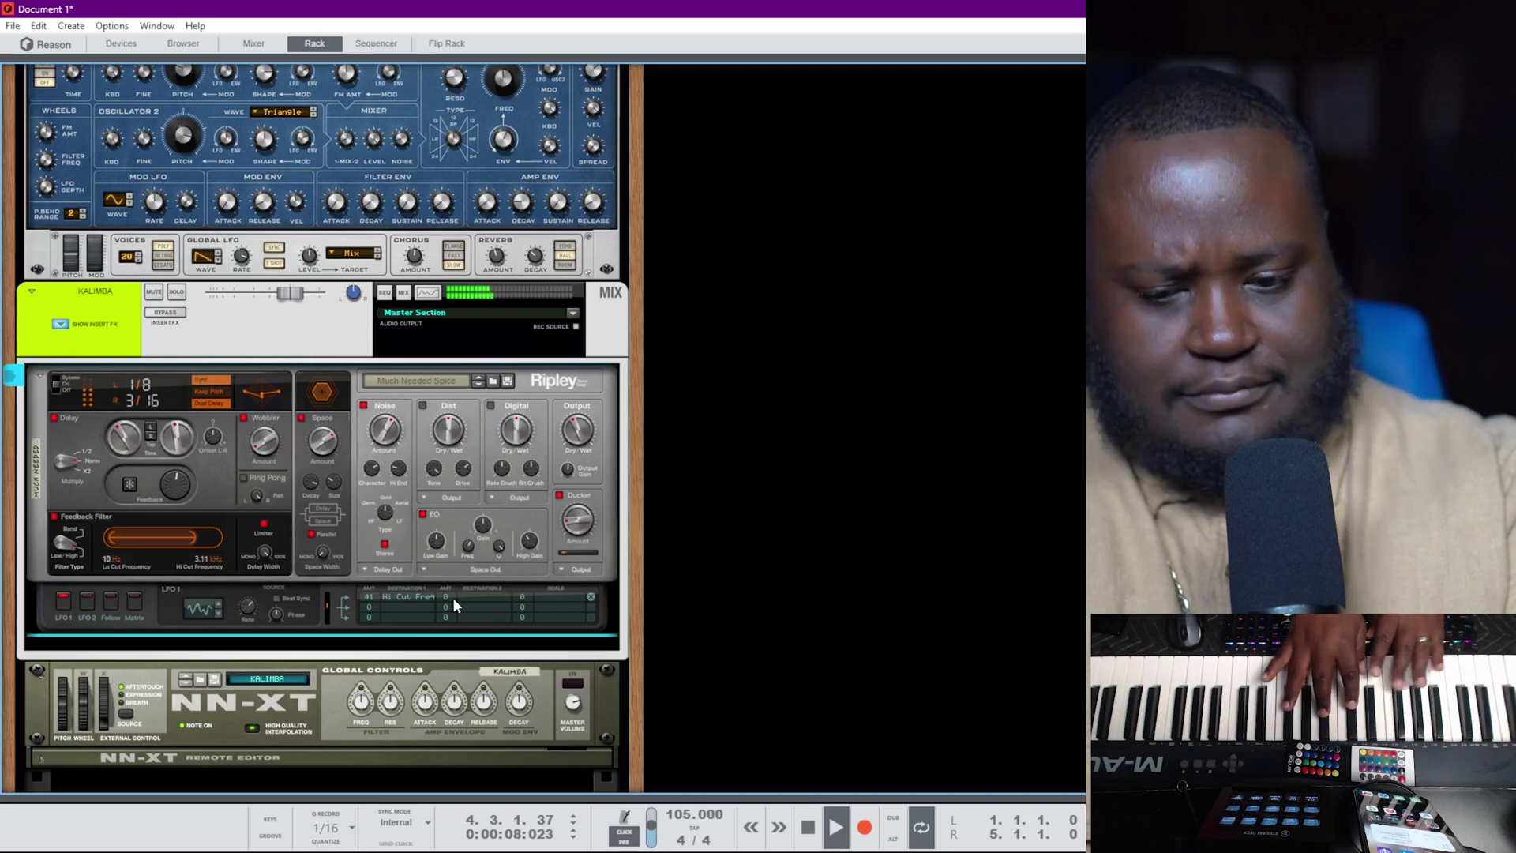
pyautogui.press('F7')
pyautogui.hotkey('ctrl', 'Return')
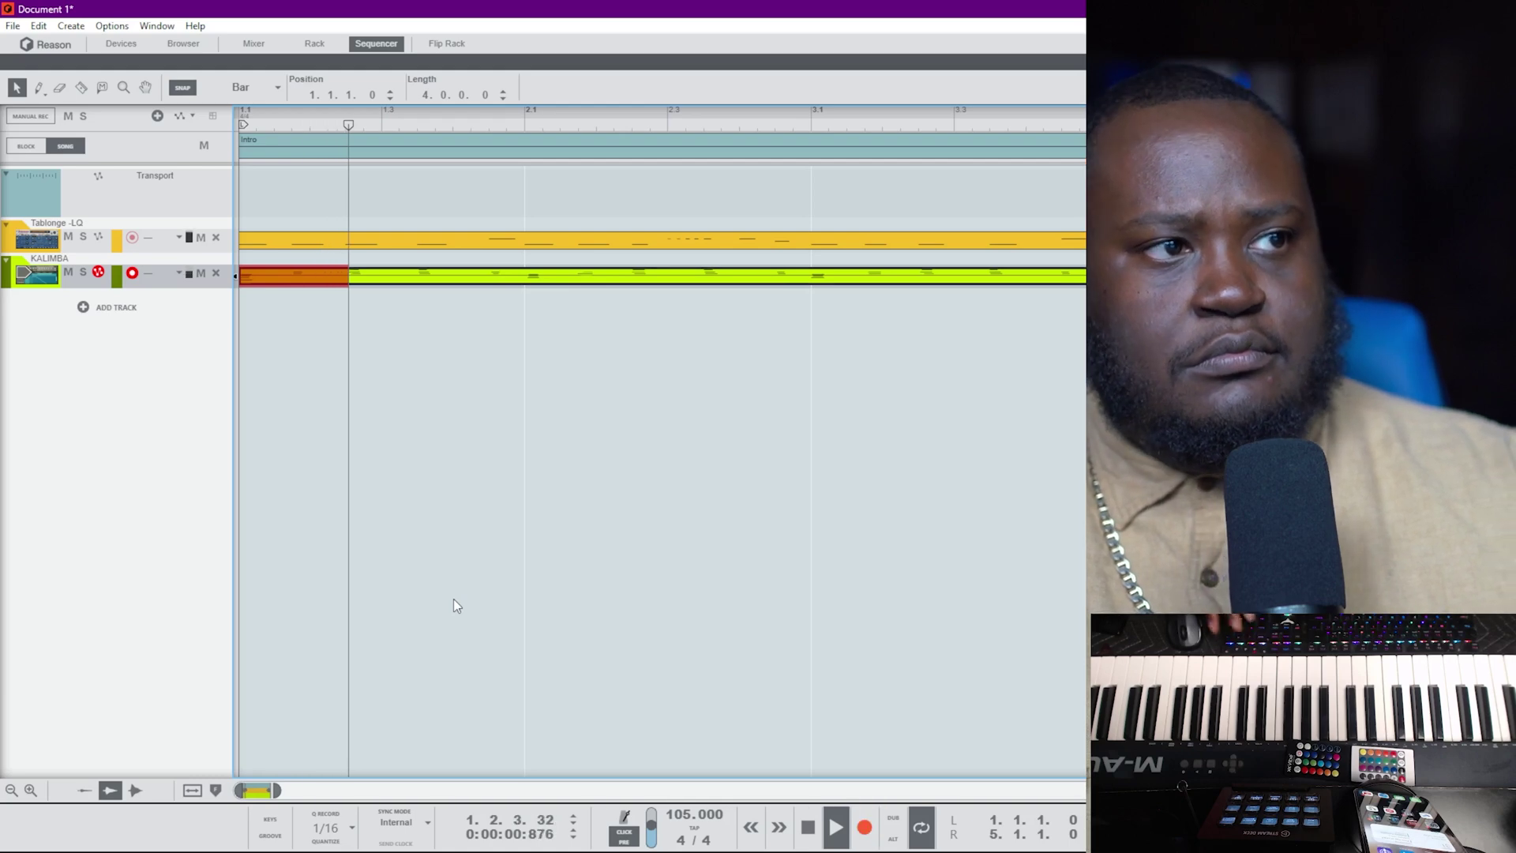
pyautogui.press('space')
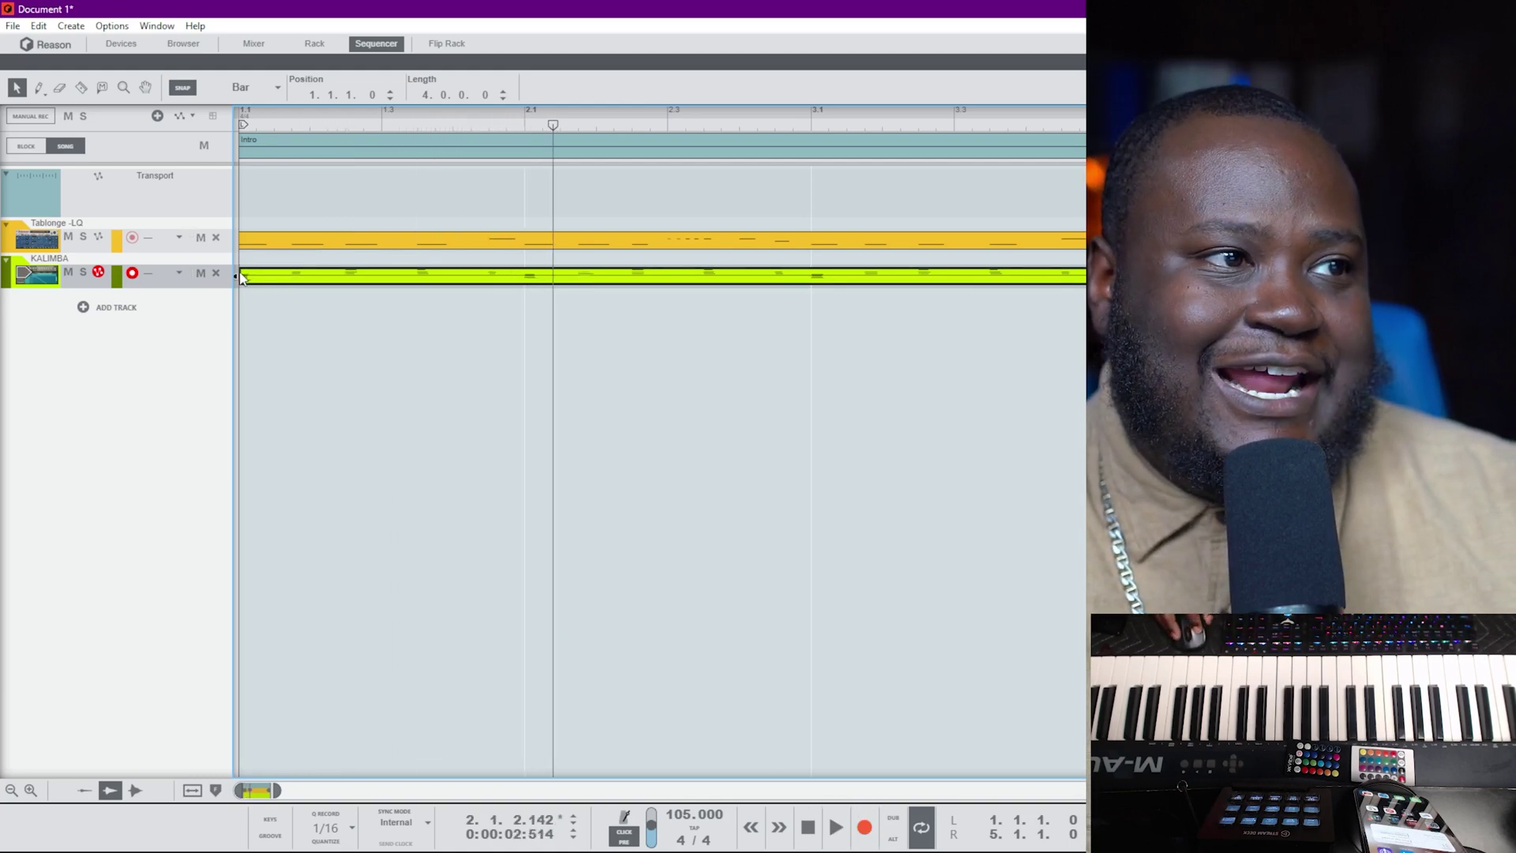
# Repeat the kalimba clip's first two bars from 3.1 and duplicate the four-bar part onto a second note lane
pyautogui.moveTo(263, 279); pyautogui.dragTo(814, 281)
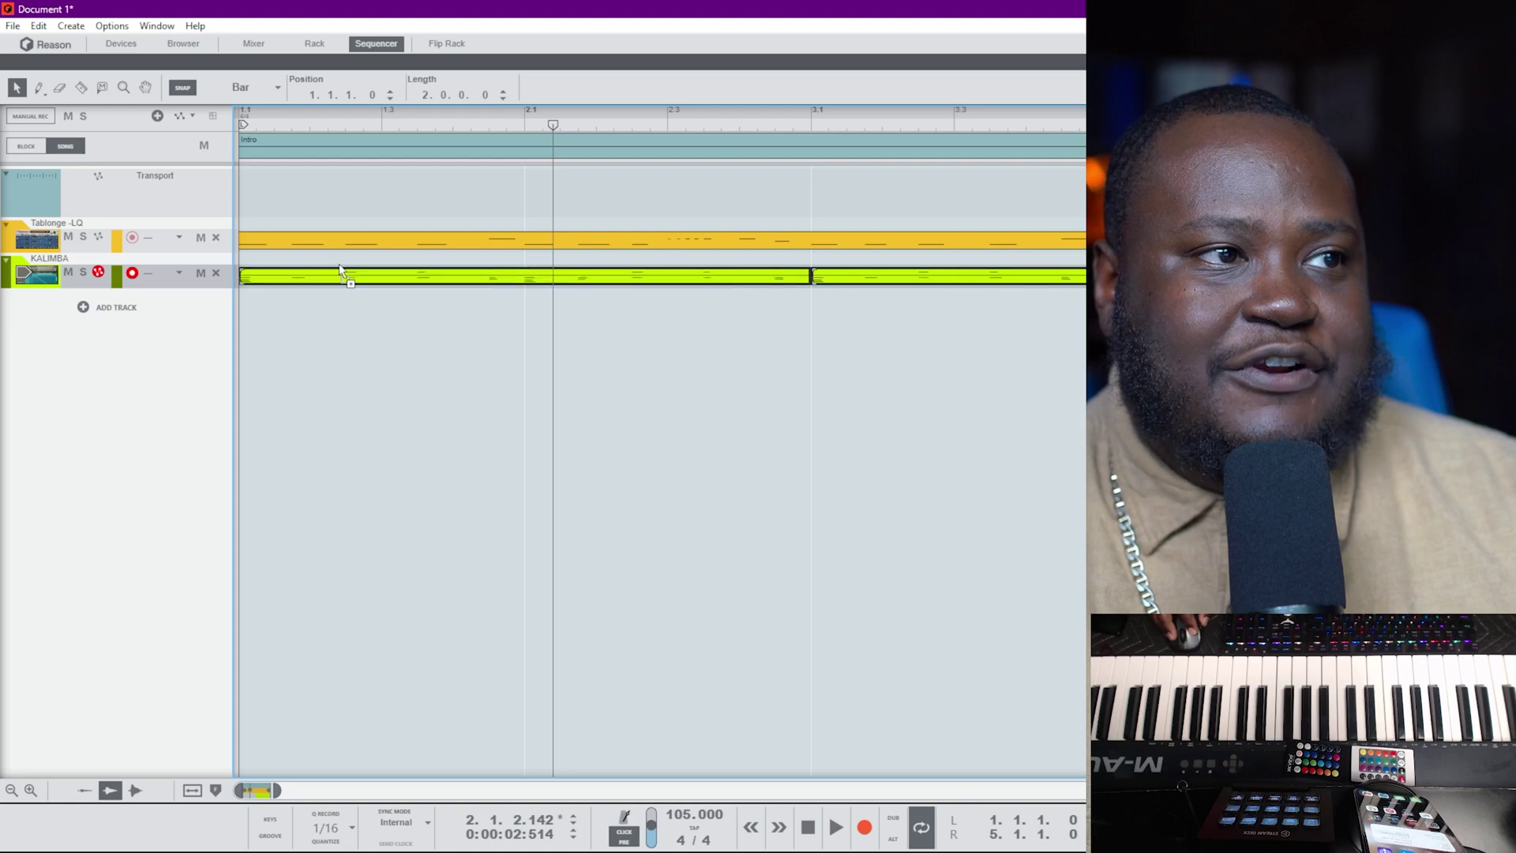
pyautogui.click(543, 285)
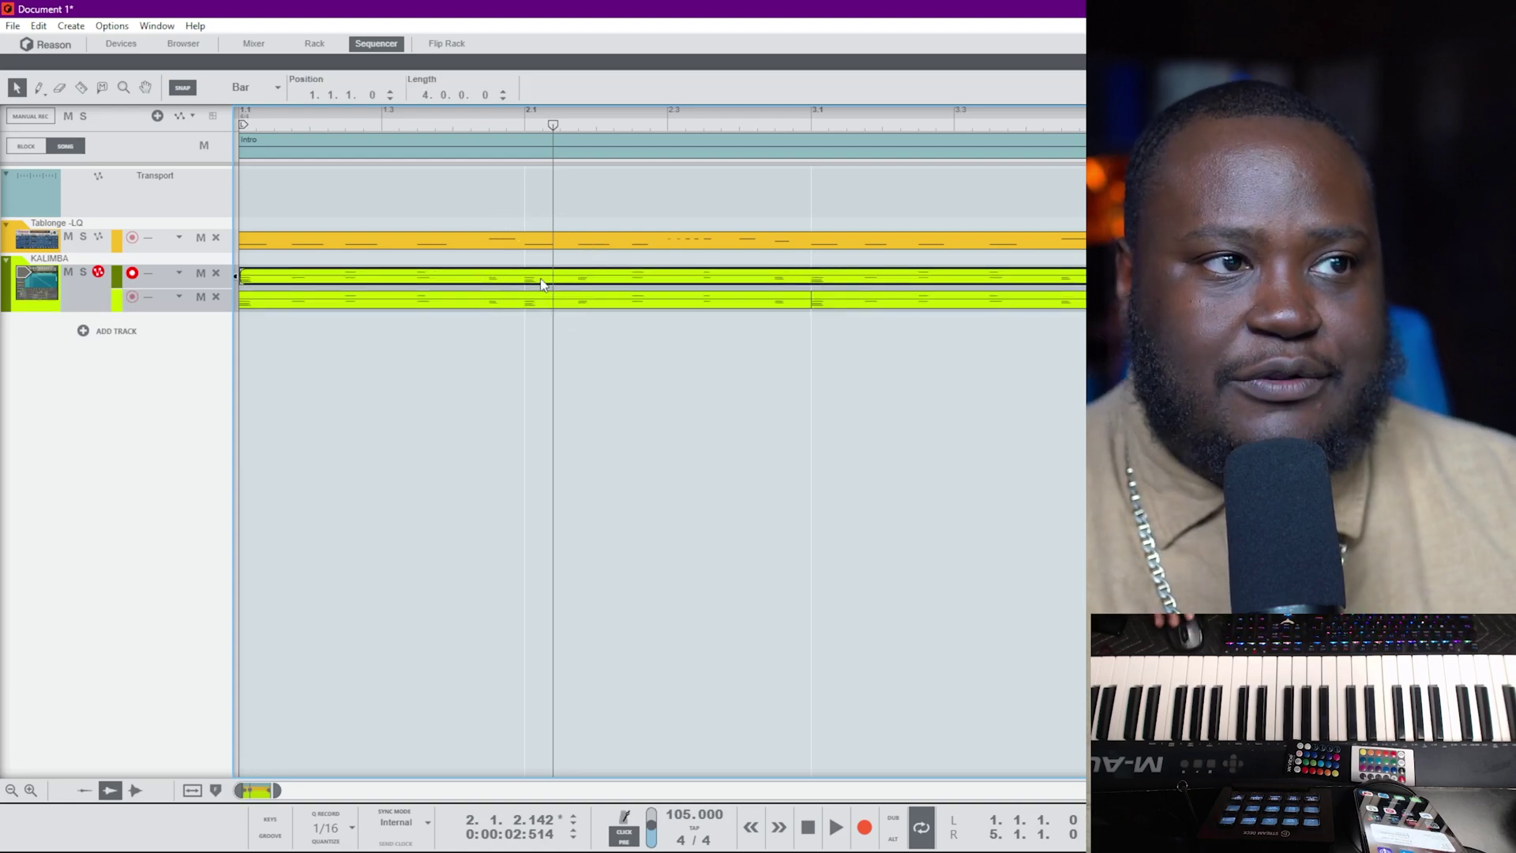
# Transpose all notes of the kalimba clip on the first lane down one octave and play the result
pyautogui.doubleClick(543, 284)
pyautogui.hotkey('ctrl', 'a')
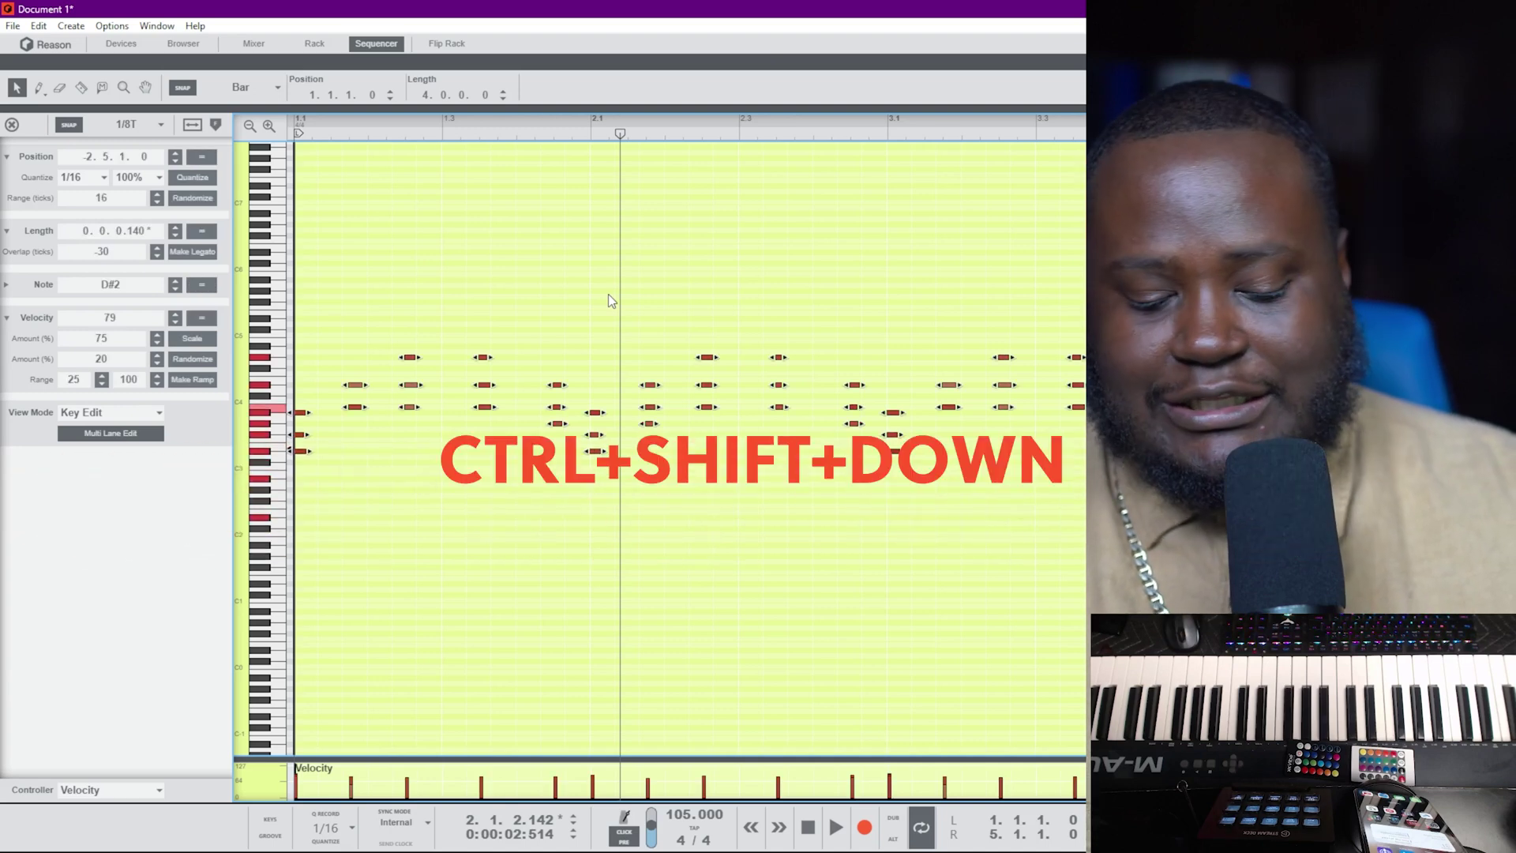
pyautogui.hotkey('ctrl', 'shift', 'Down')
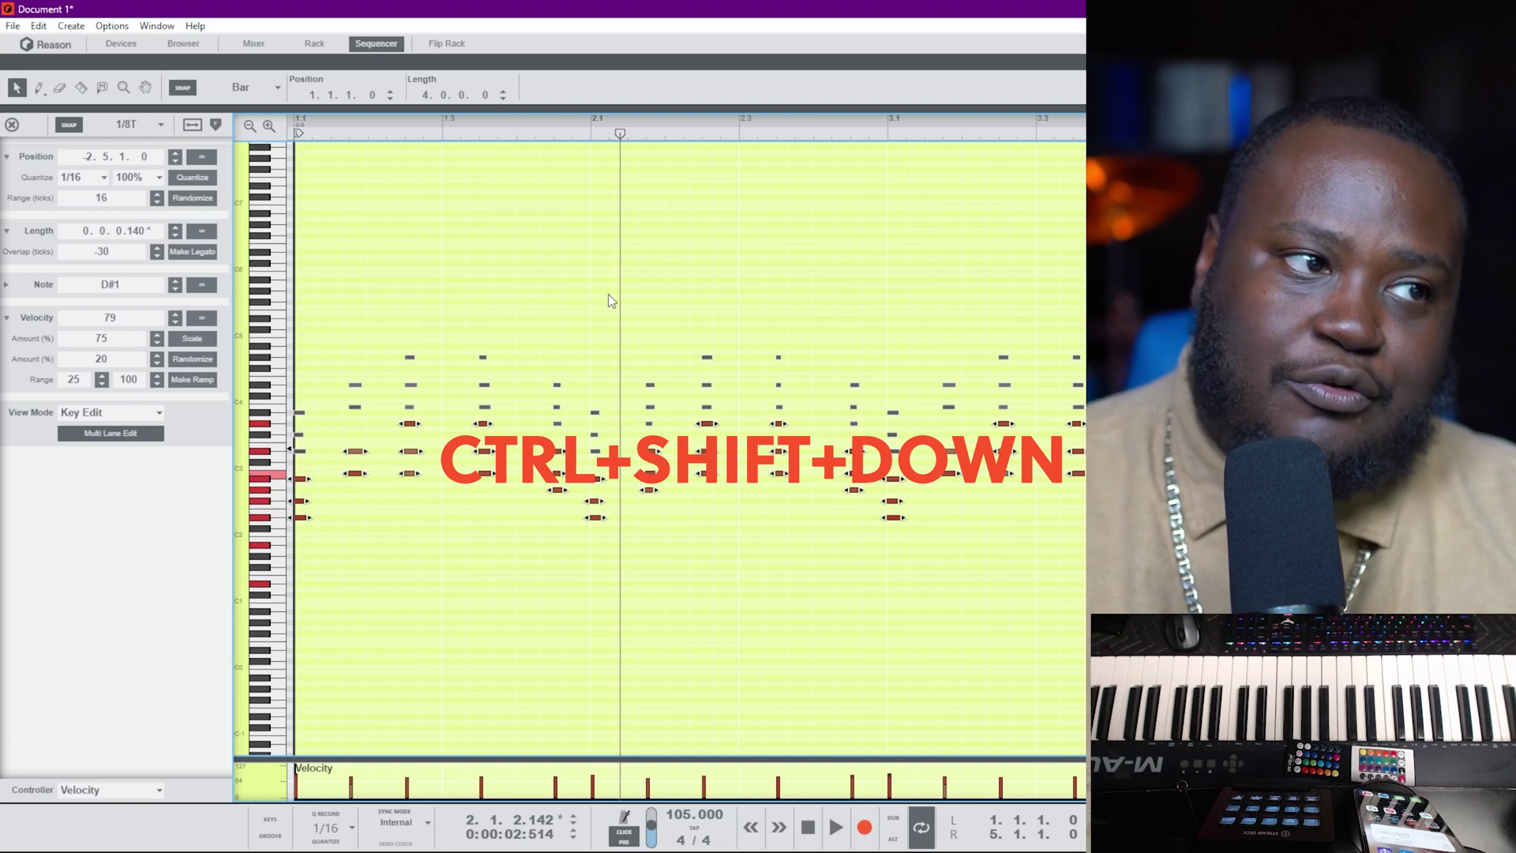
pyautogui.press('space')
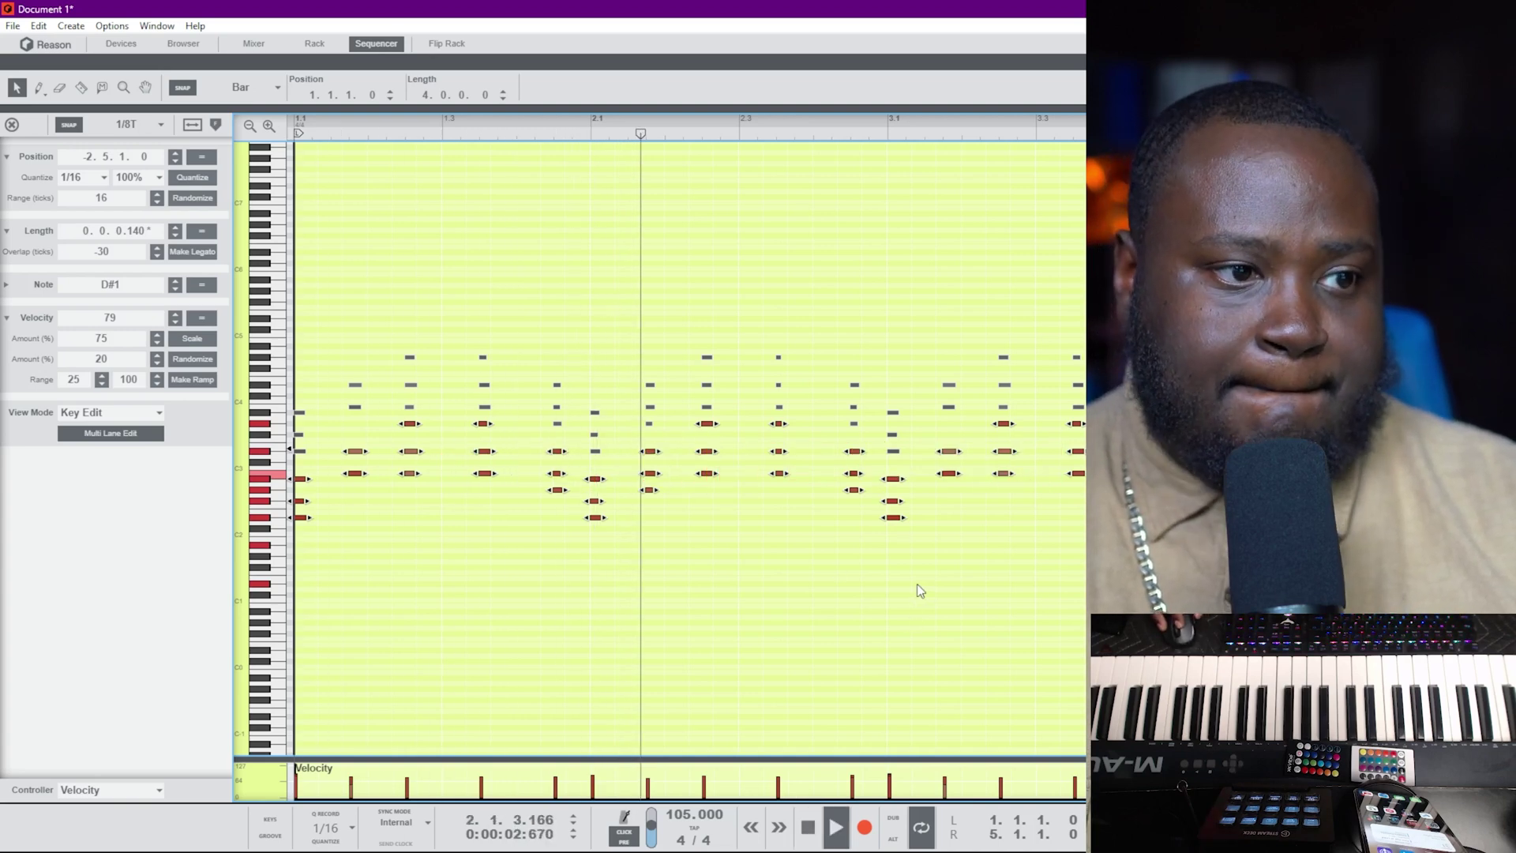
# Leave the kalimba note editing and return to the sequencer's arrangement of all tracks, then control playback from there
pyautogui.press('F6')
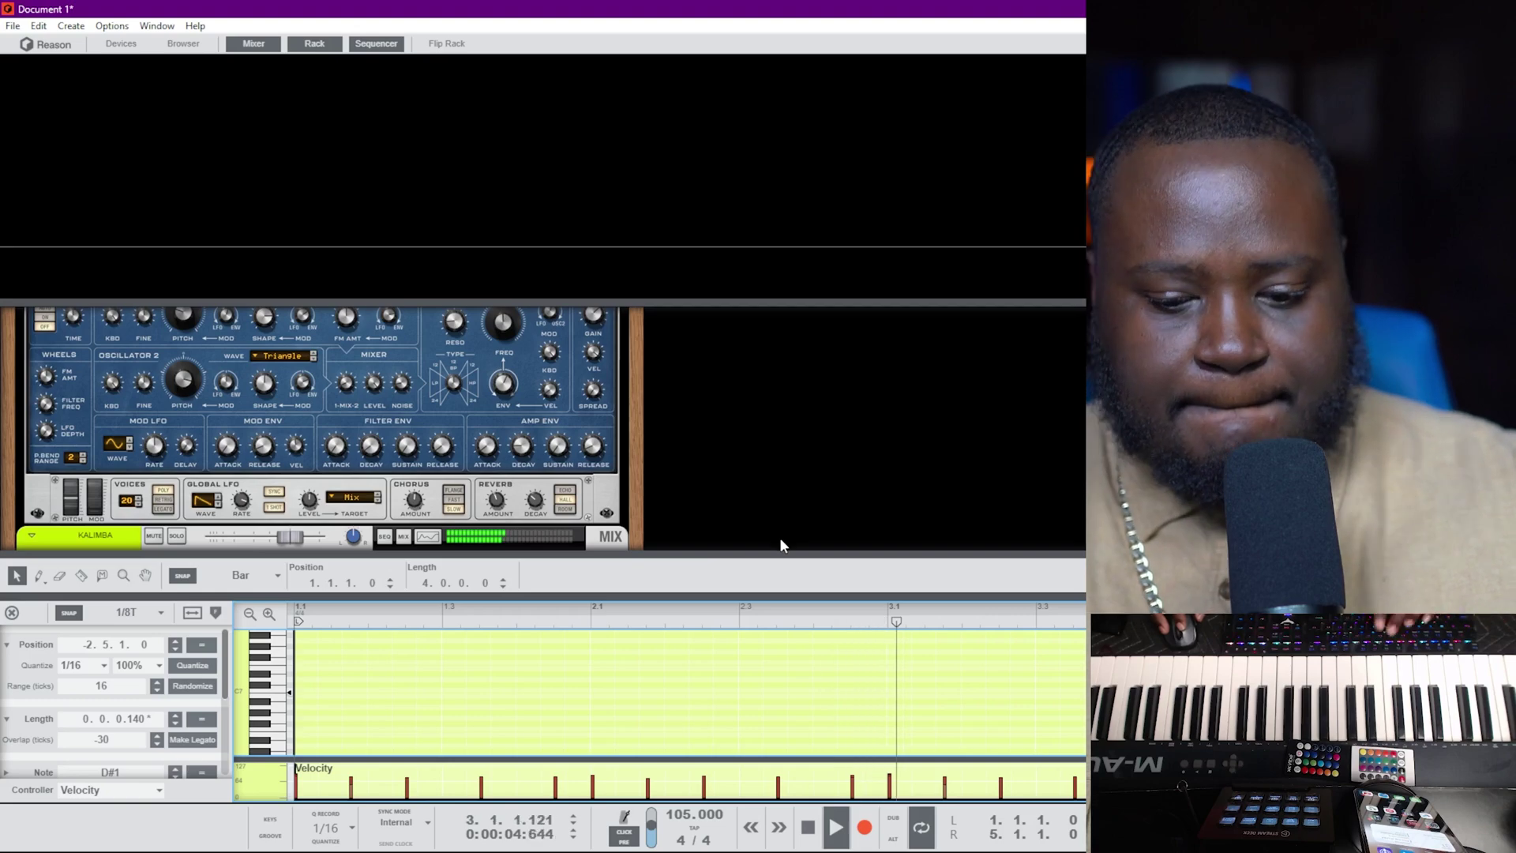
pyautogui.press('F7')
pyautogui.hotkey('ctrl', 'e')
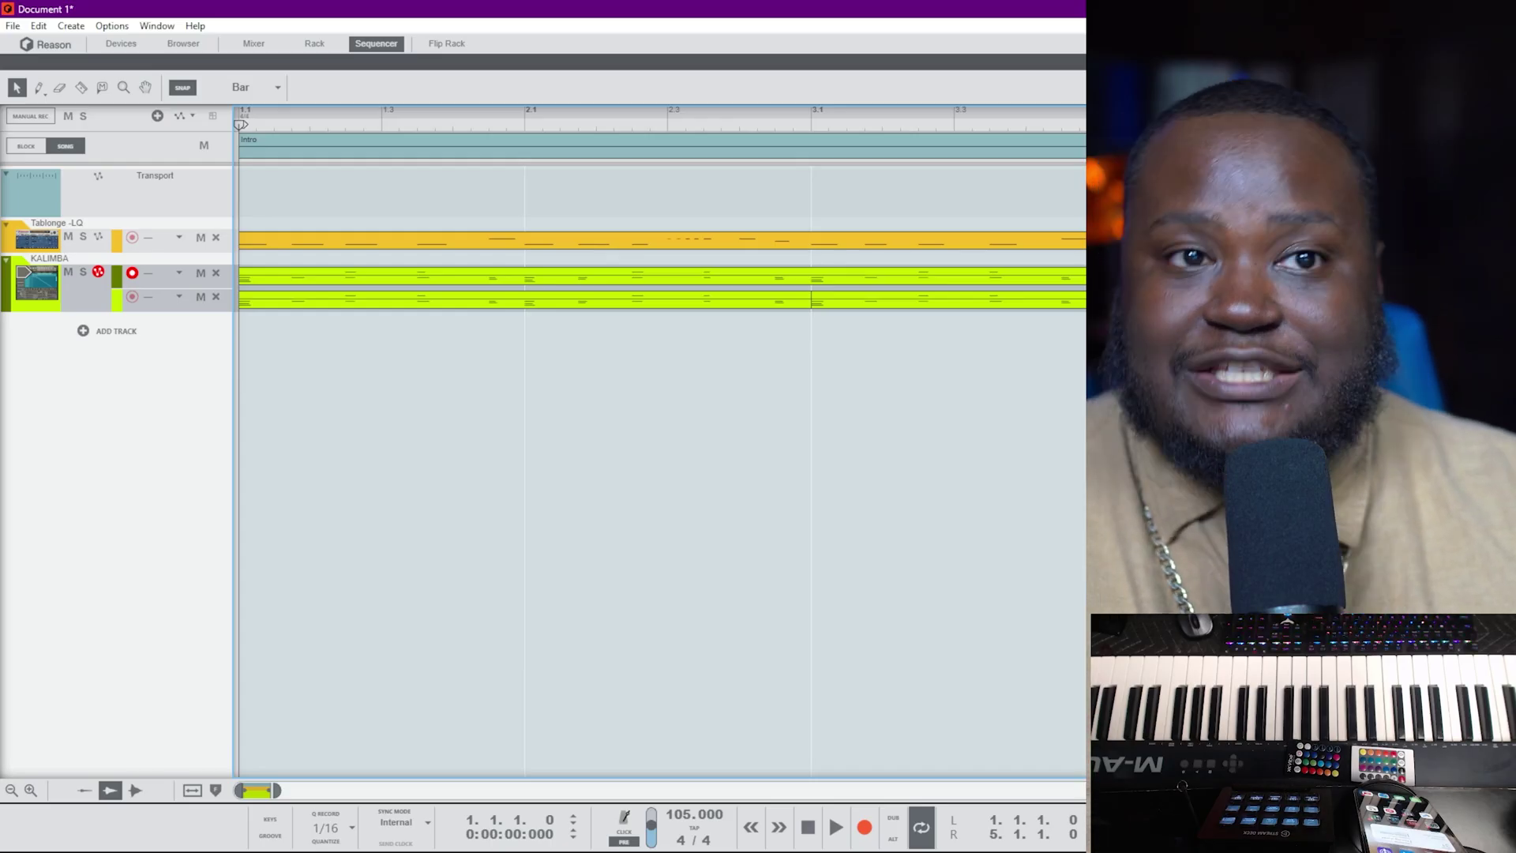
pyautogui.press('space')
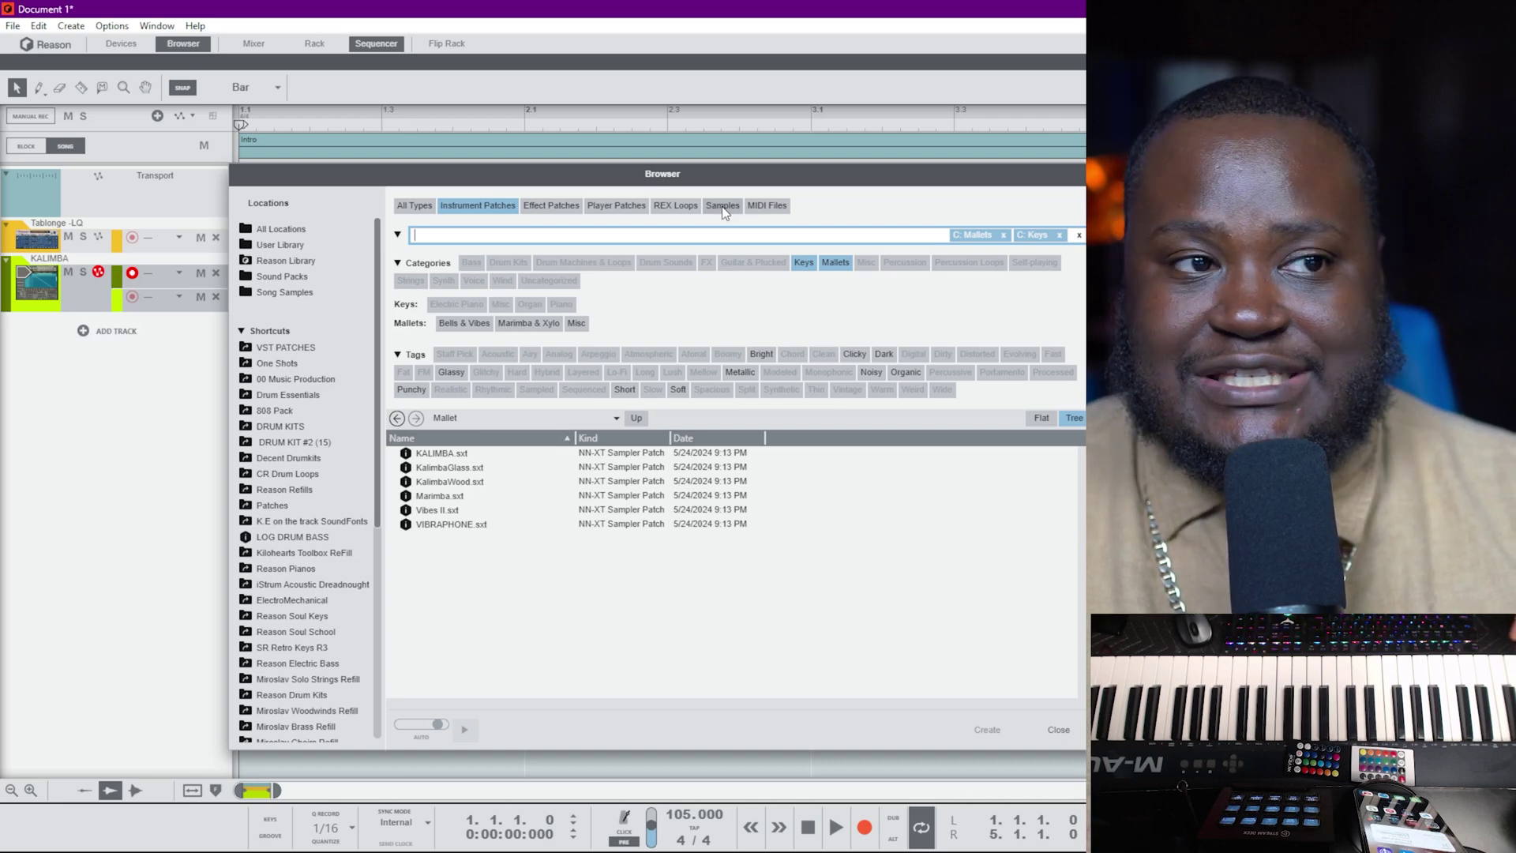
# Clear the patch filters, load Very Dry Drums from the User Library onto a new track, and rehearse it over the loop
pyautogui.click(1079, 235)
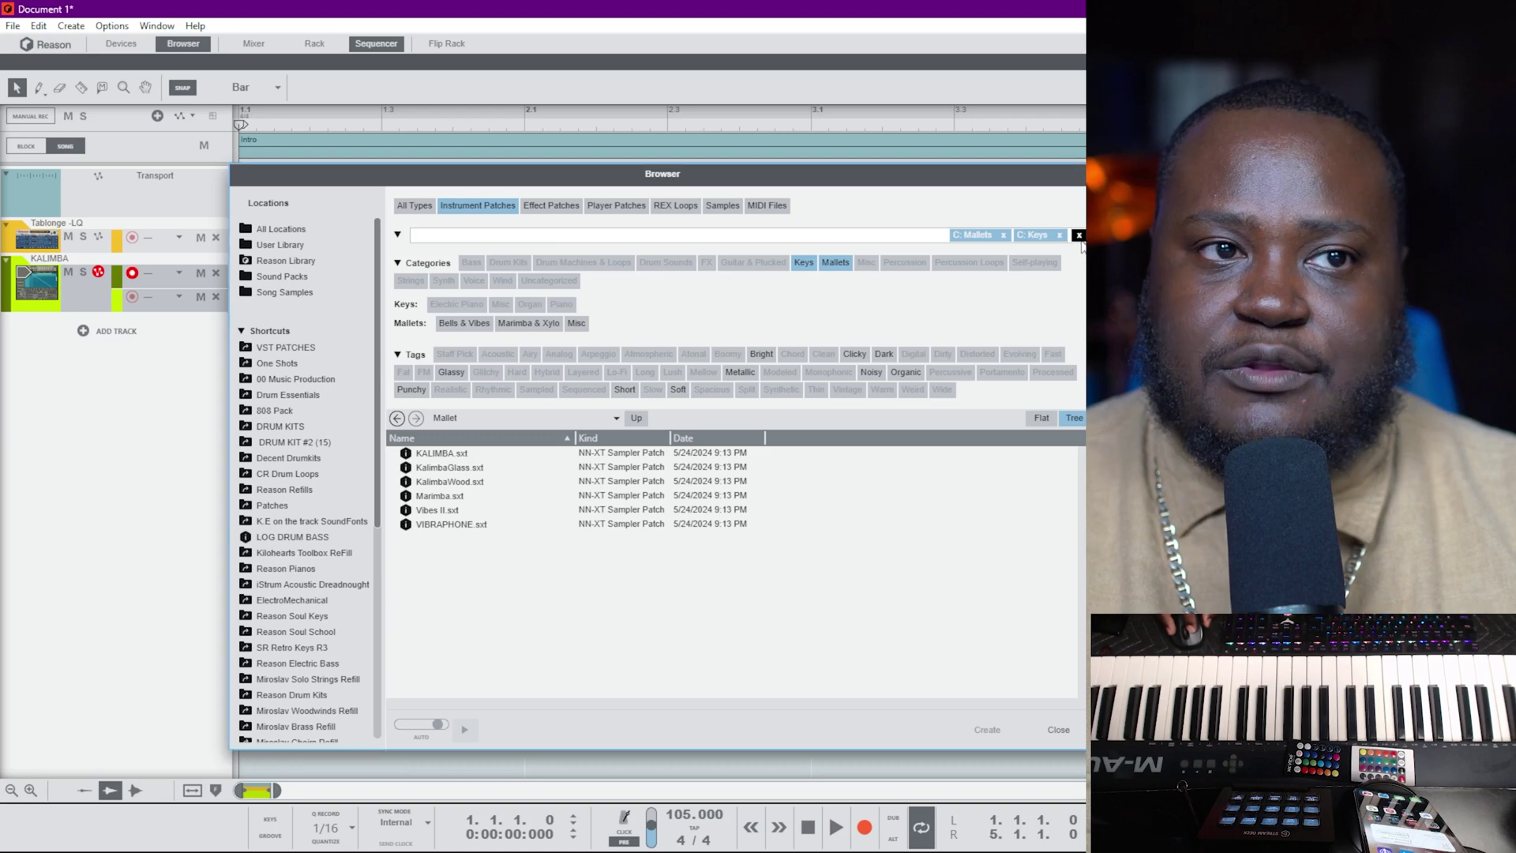
pyautogui.click(300, 239)
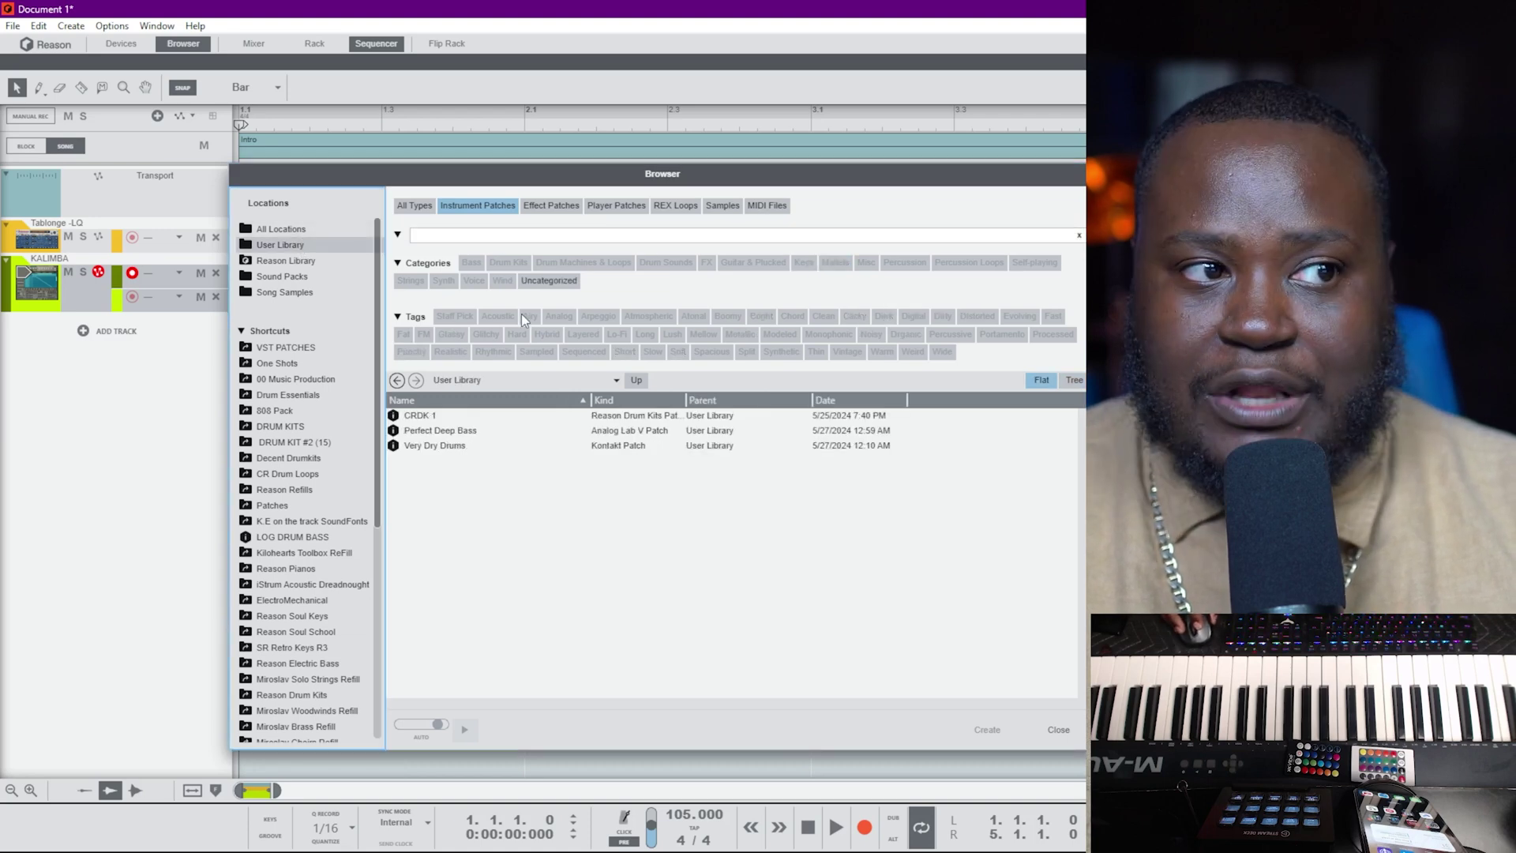
pyautogui.click(496, 447)
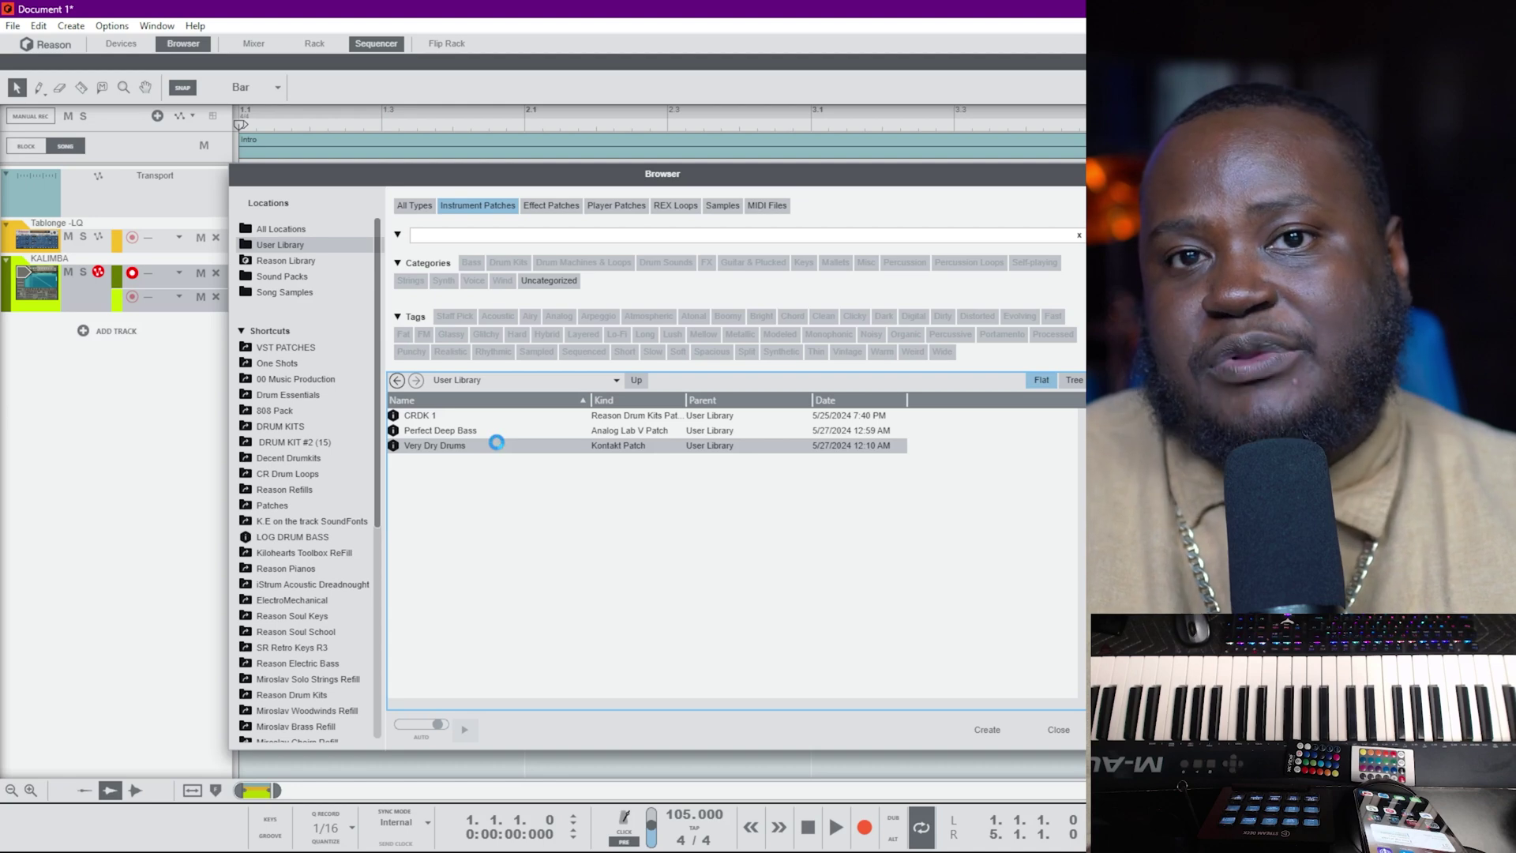
pyautogui.doubleClick(498, 446)
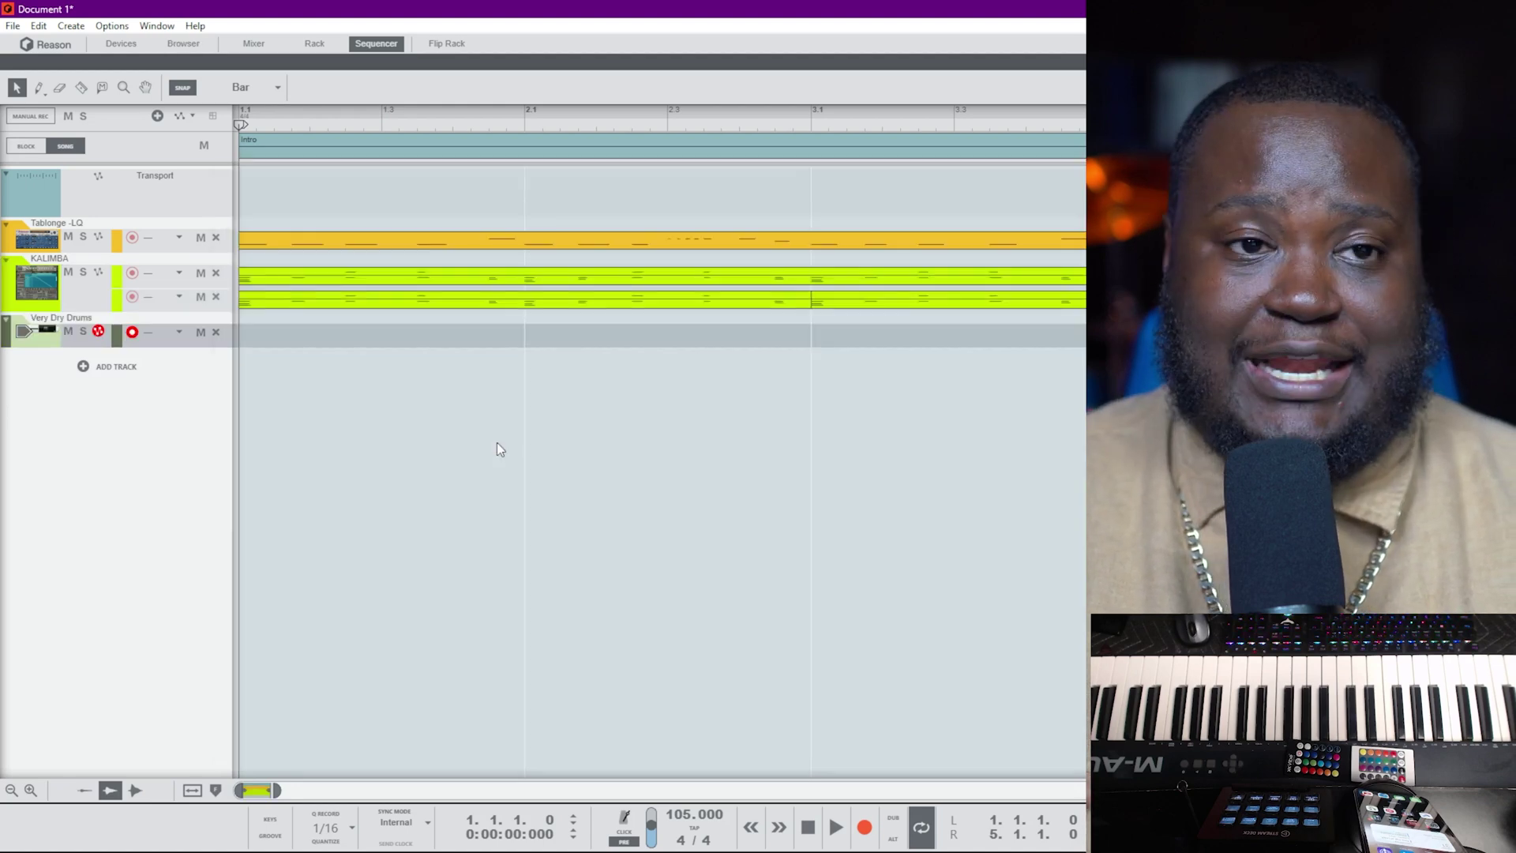
pyautogui.press('space')
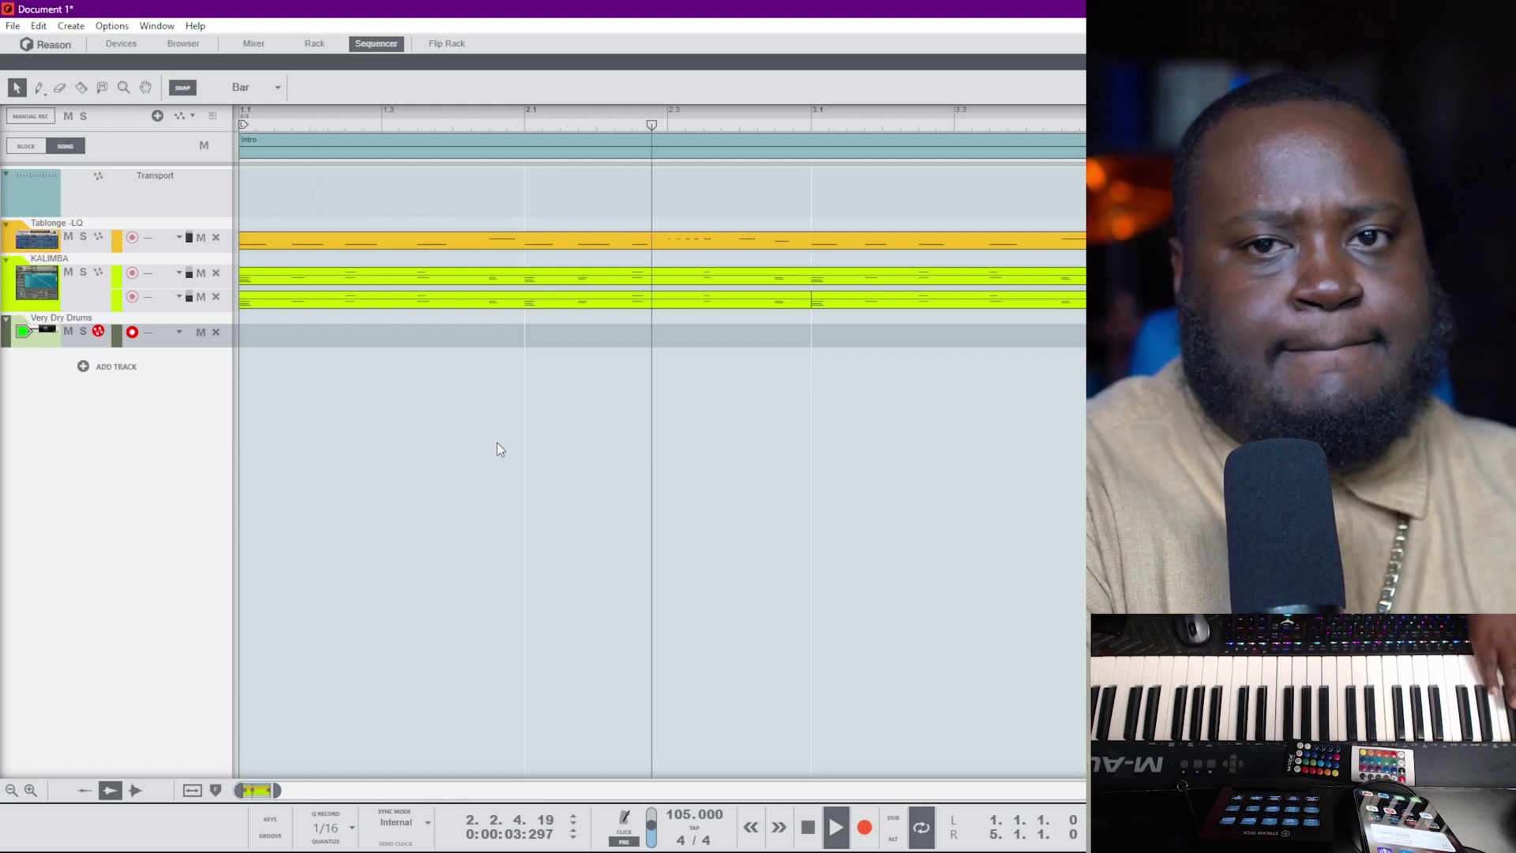
pyautogui.press('space')
# Browse the Reason Library for REX loops, filtered to the Combos subcategory of Percussion Loops
pyautogui.press('F3')
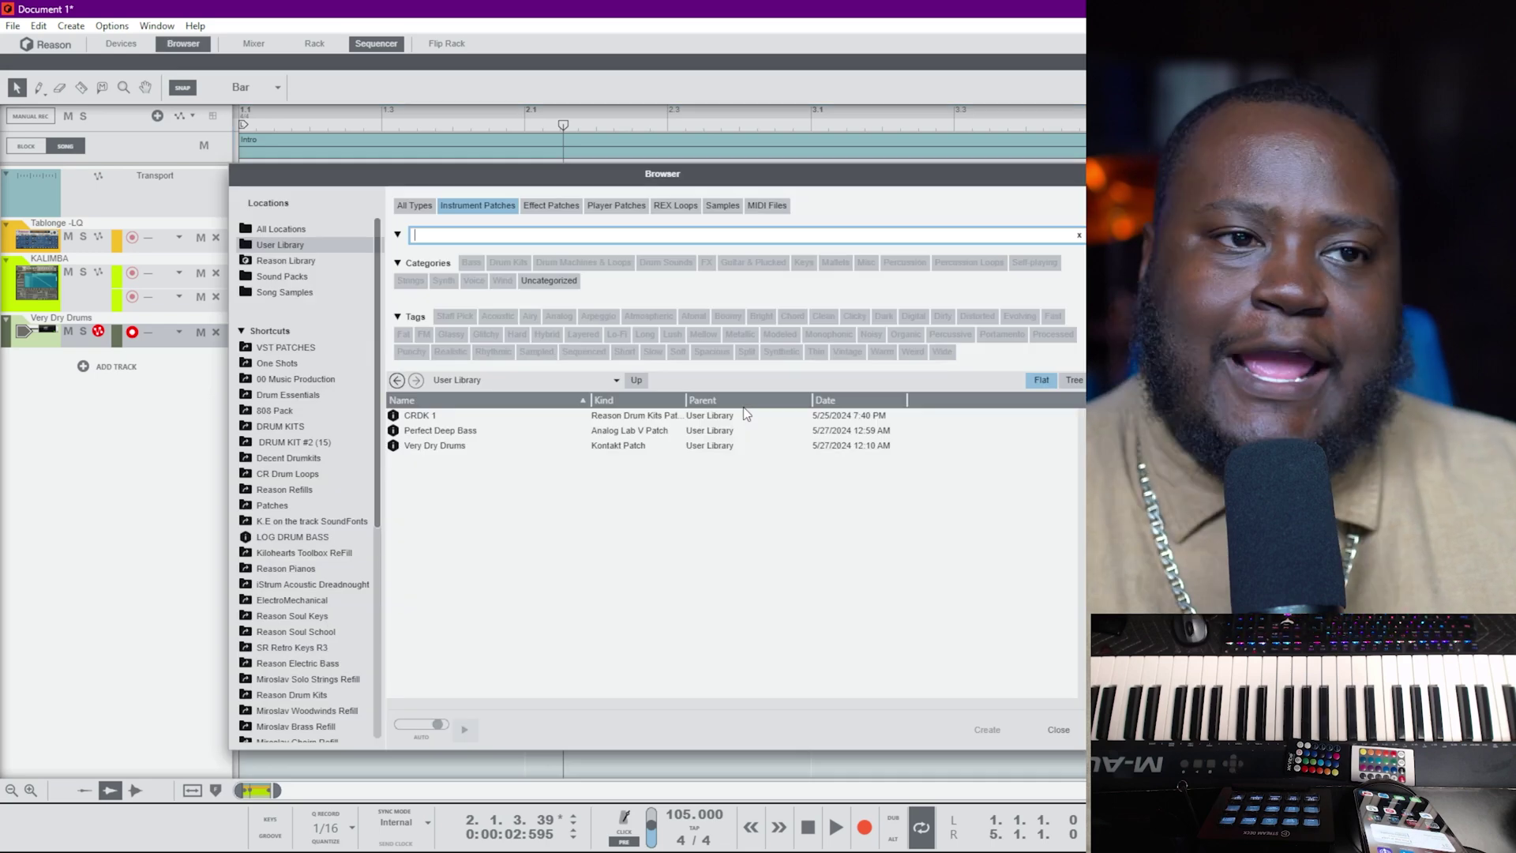
pyautogui.click(668, 207)
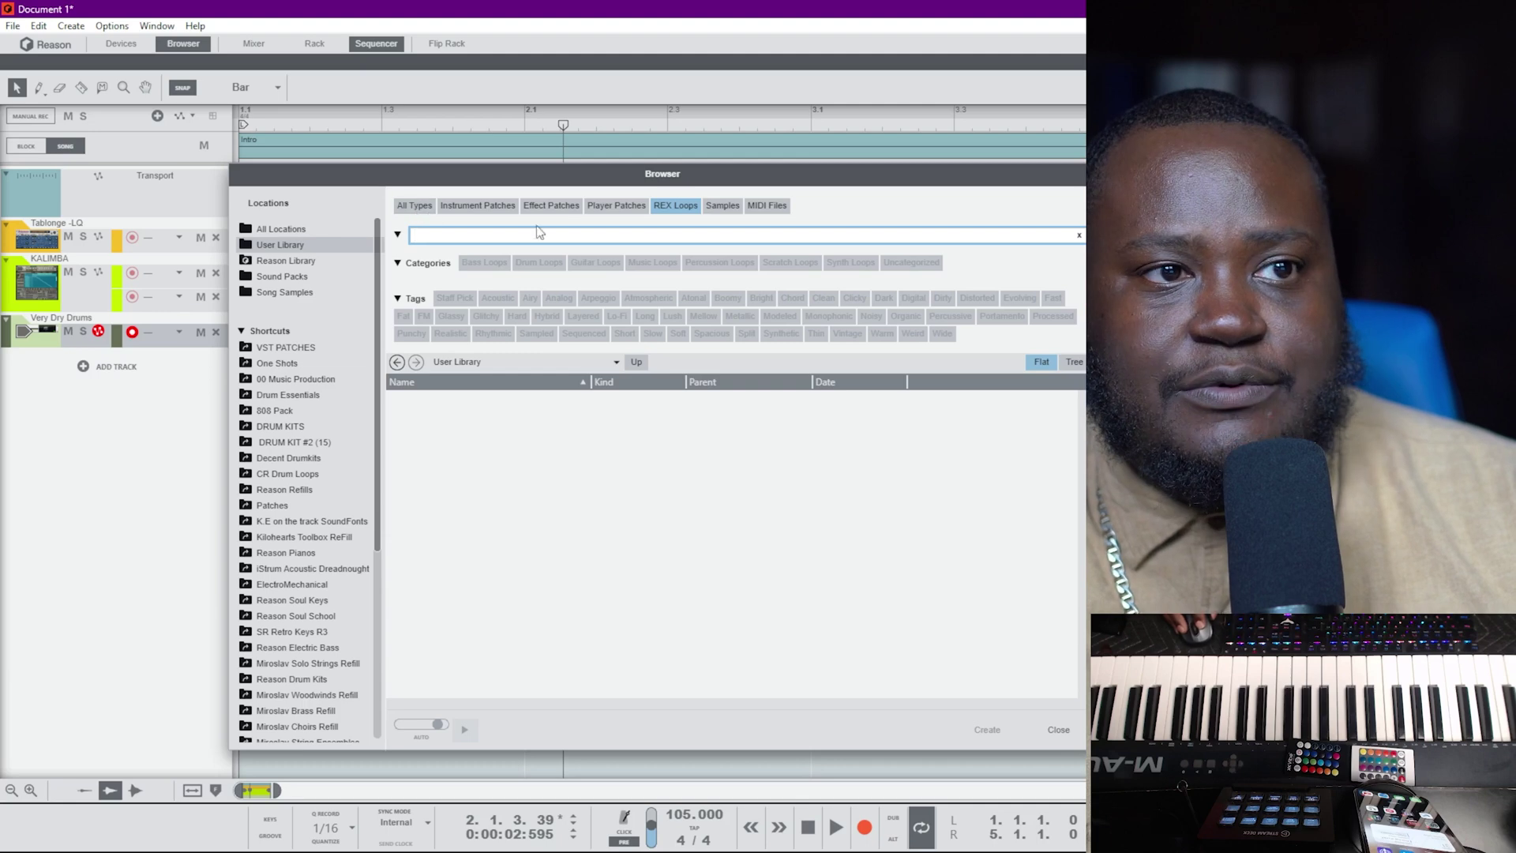
pyautogui.click(301, 261)
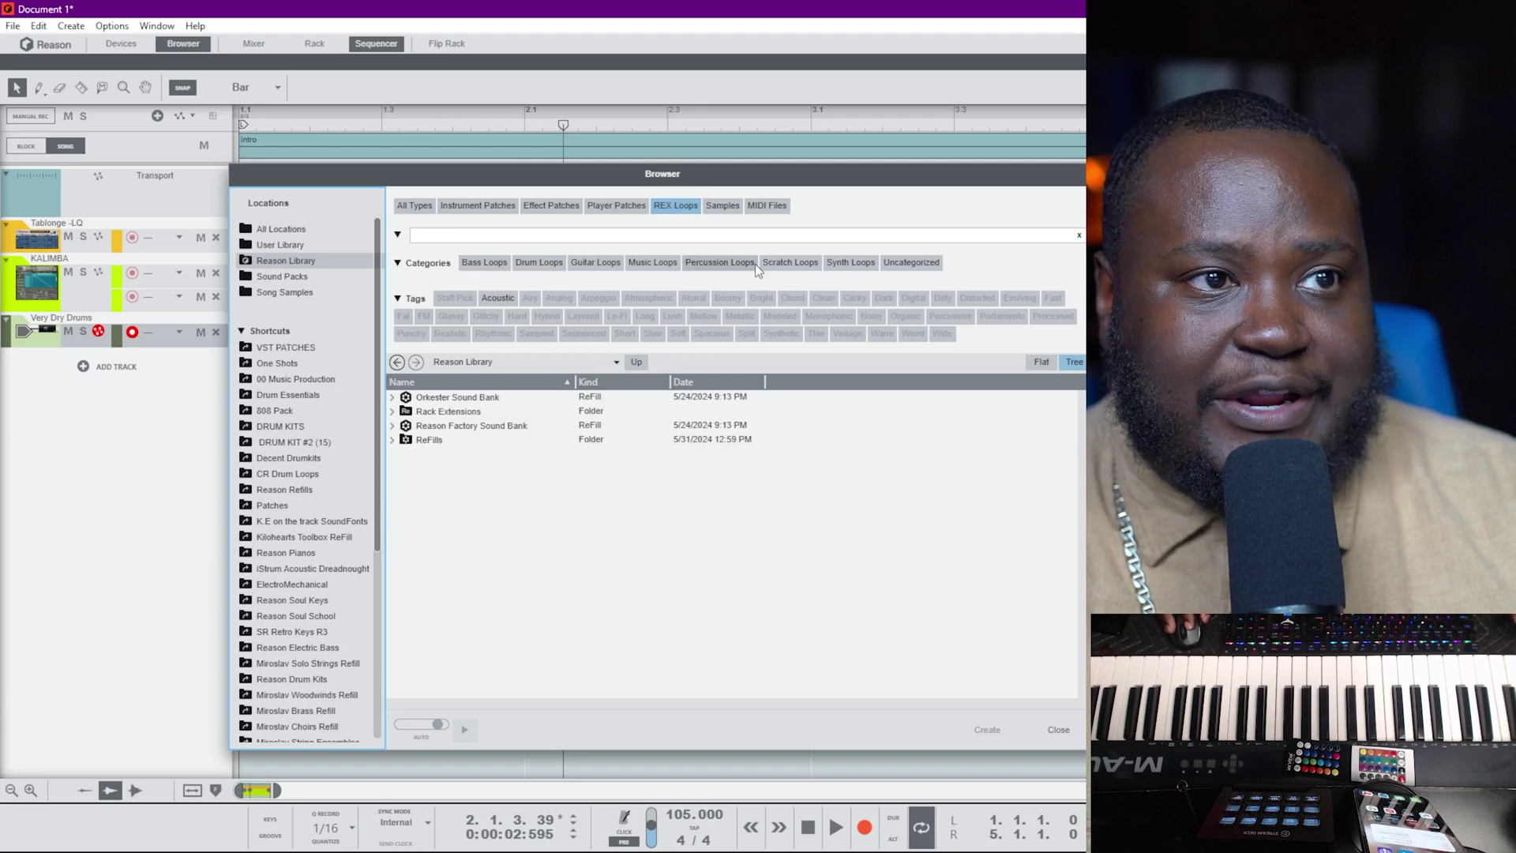
pyautogui.click(714, 265)
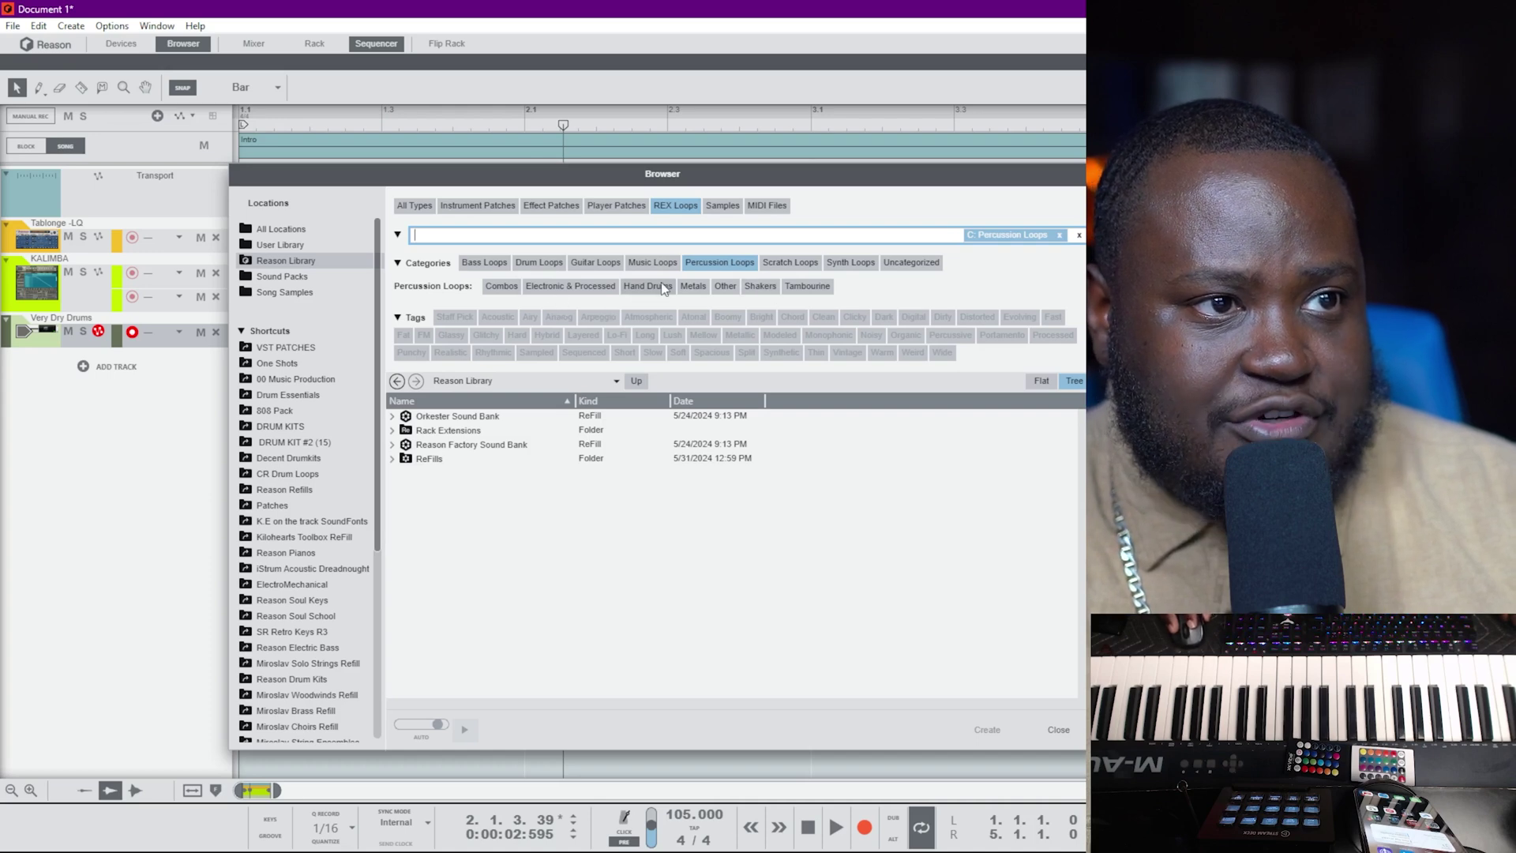
pyautogui.click(509, 285)
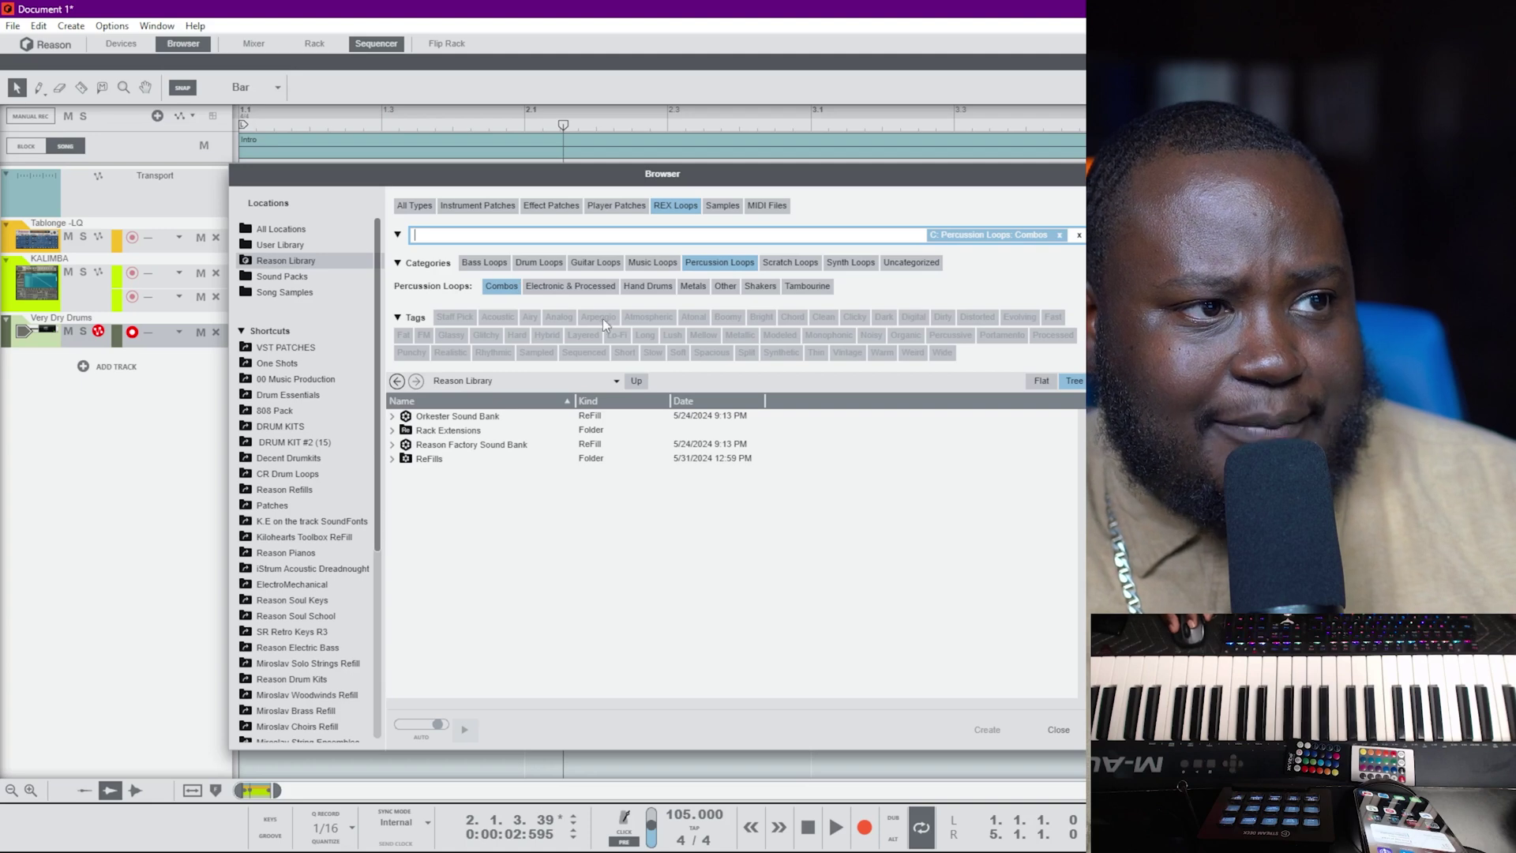
# List the loops in the Factory Sound Bank's Dr Rex Percussion Loops folder and audition several, including Junk_01_109_LC and Prc01_BongoBoom_100_KLB
pyautogui.click(490, 446)
pyautogui.doubleClick(489, 446)
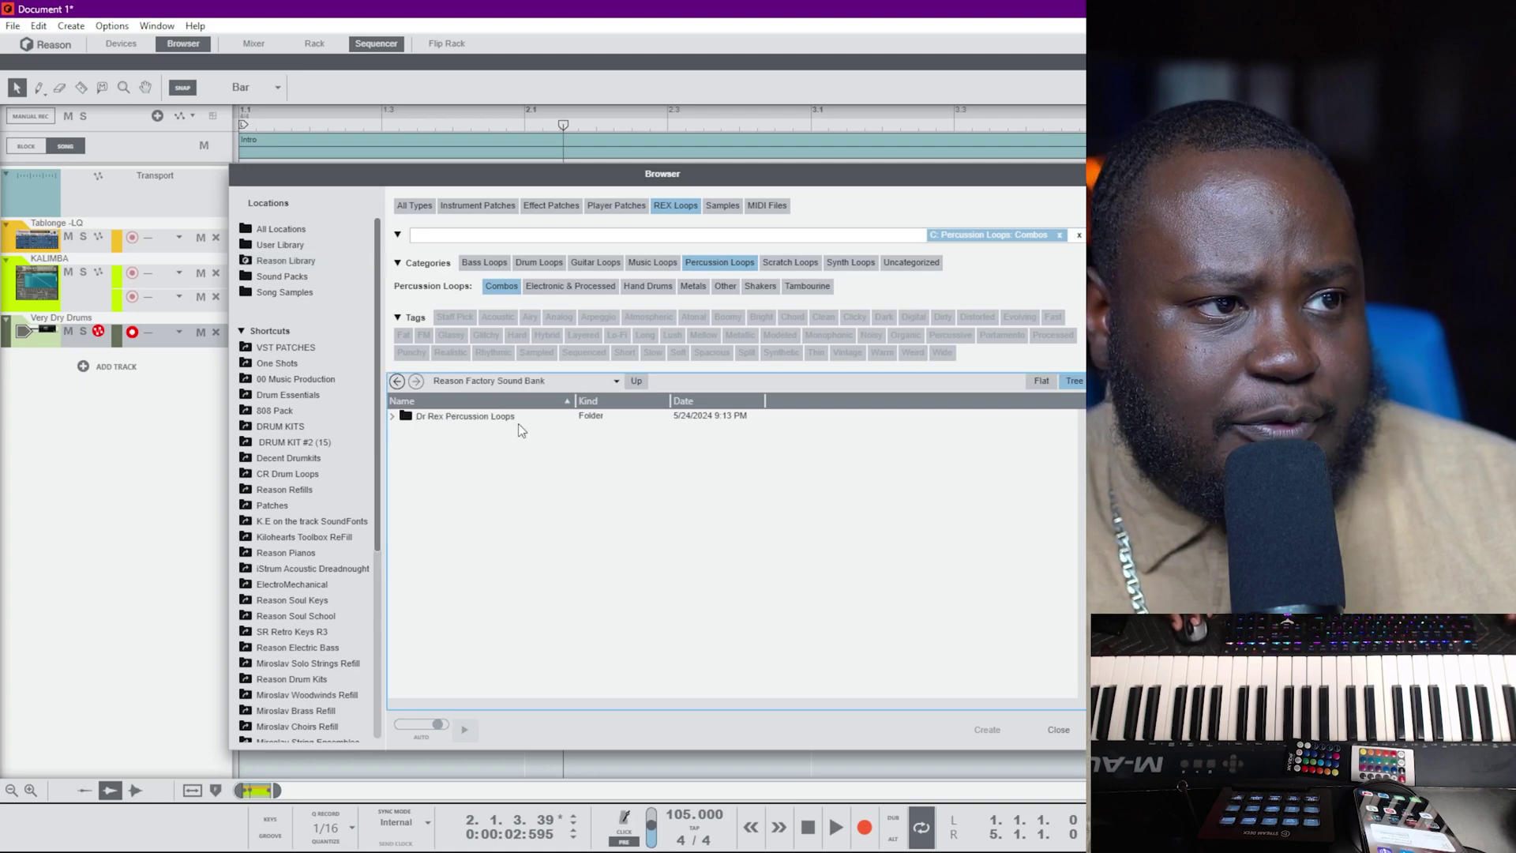
pyautogui.doubleClick(496, 416)
pyautogui.doubleClick(496, 416)
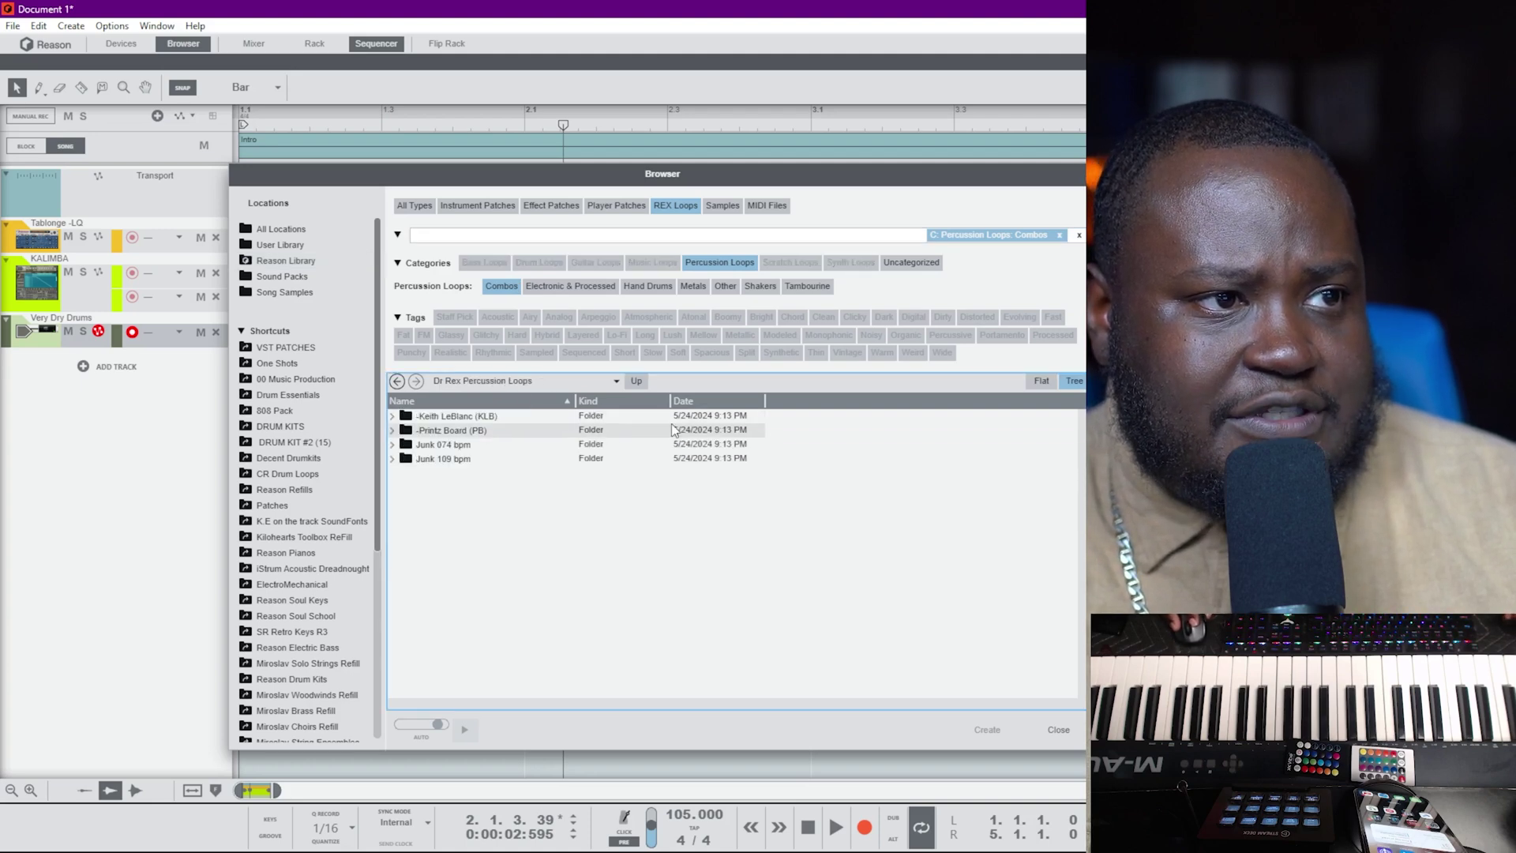
pyautogui.click(1039, 380)
pyautogui.click(552, 431)
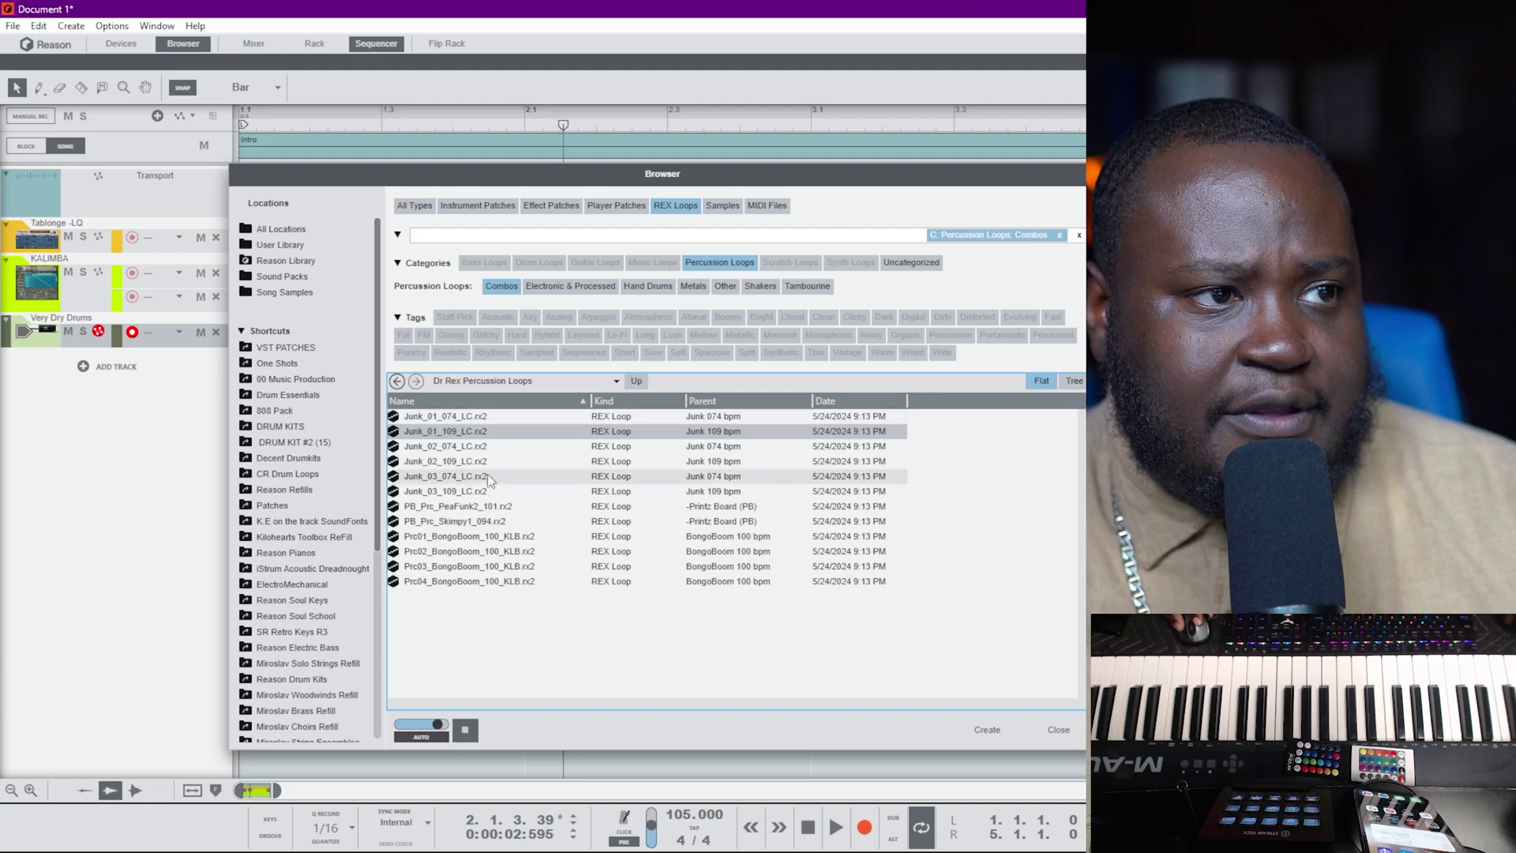
pyautogui.click(485, 506)
pyautogui.doubleClick(484, 537)
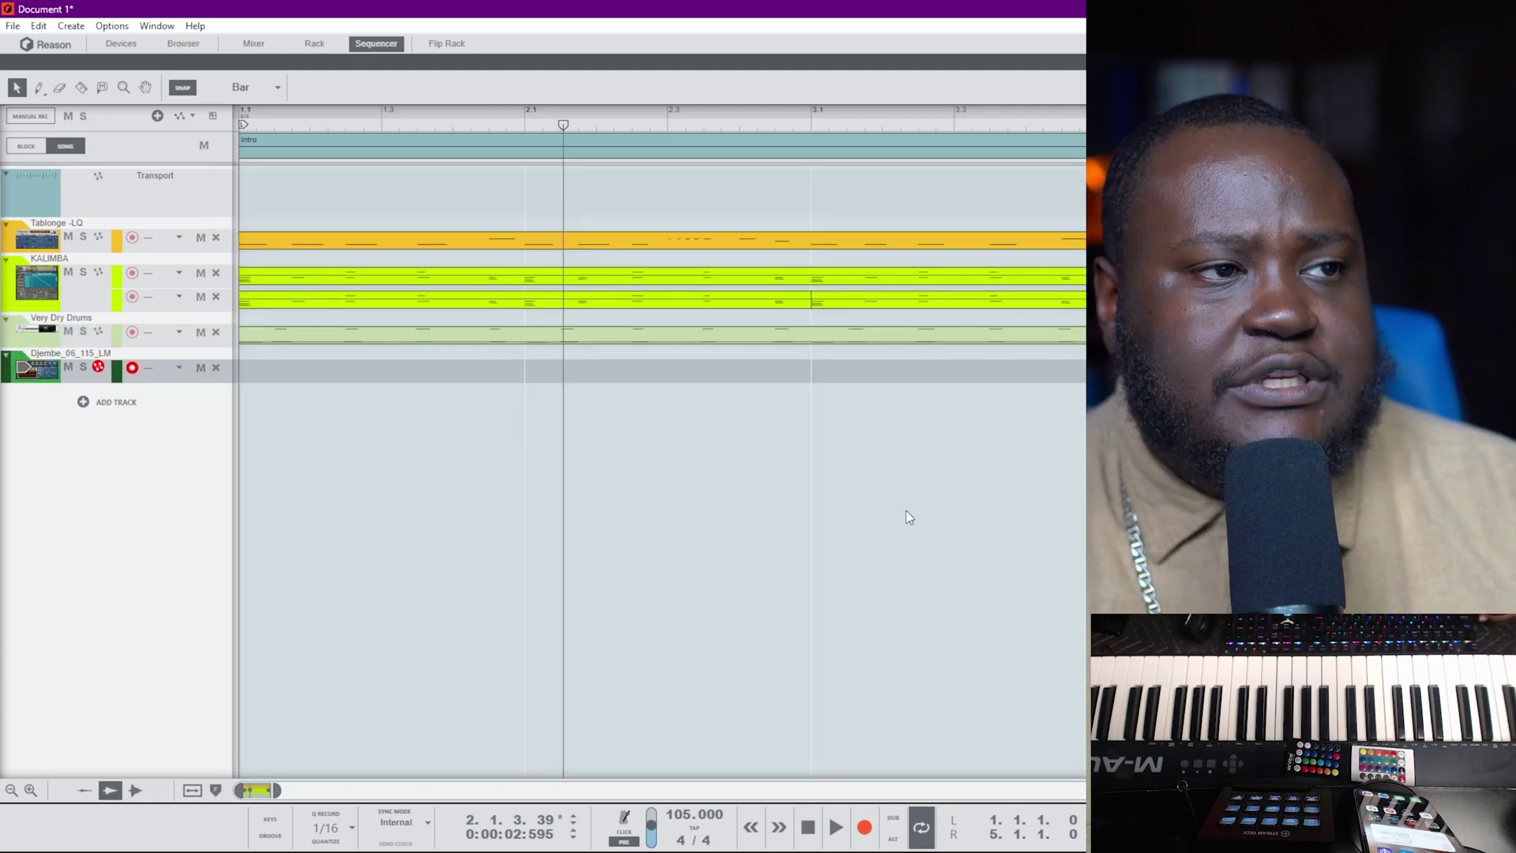
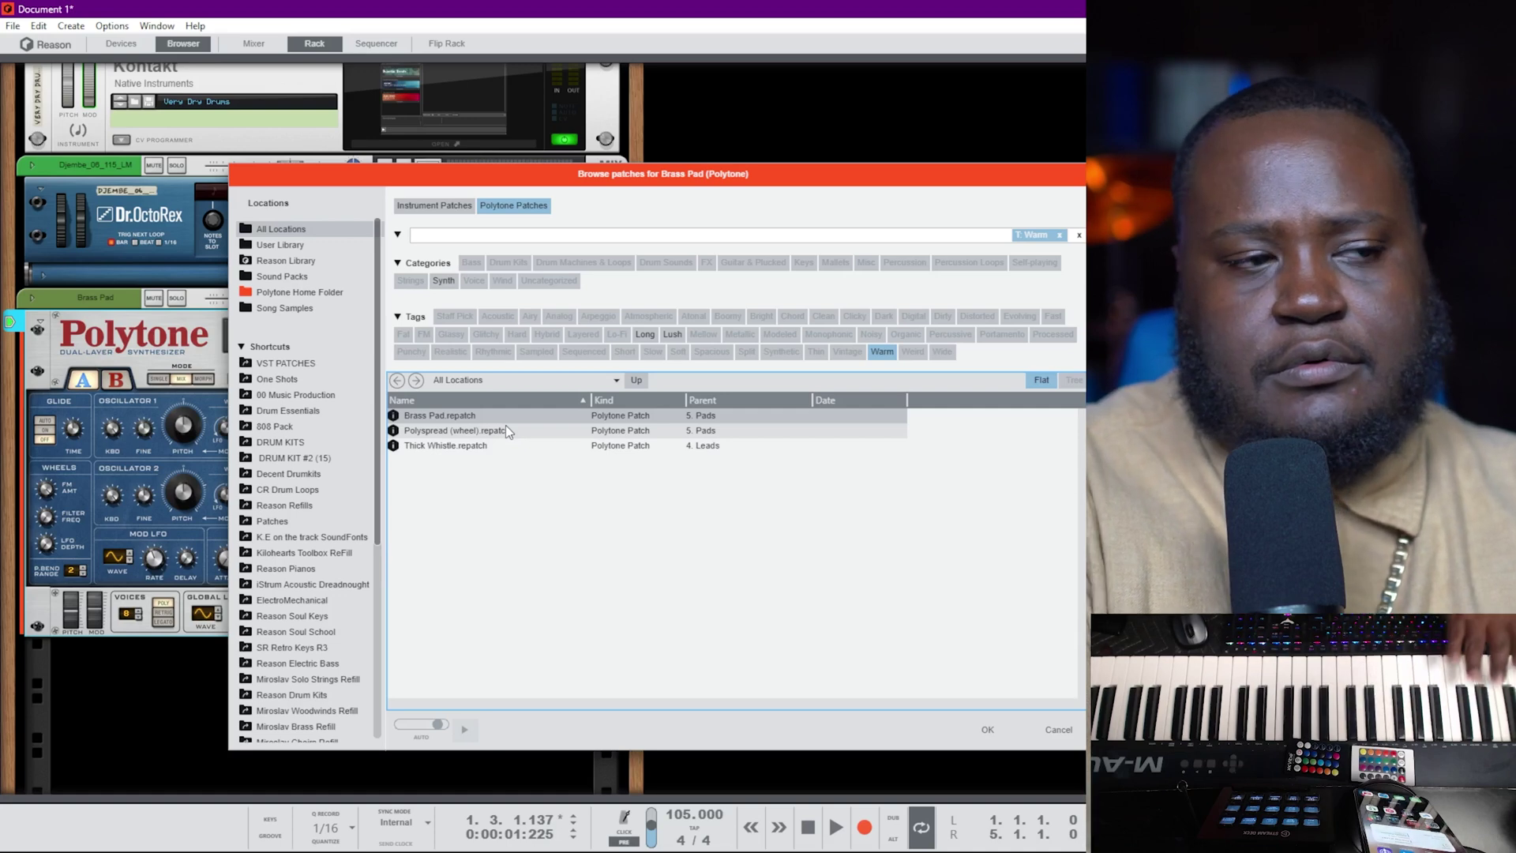
# Audition the warm Polytone patch Polyspread (wheel), then load the Thick Whistle patch
pyautogui.click(506, 430)
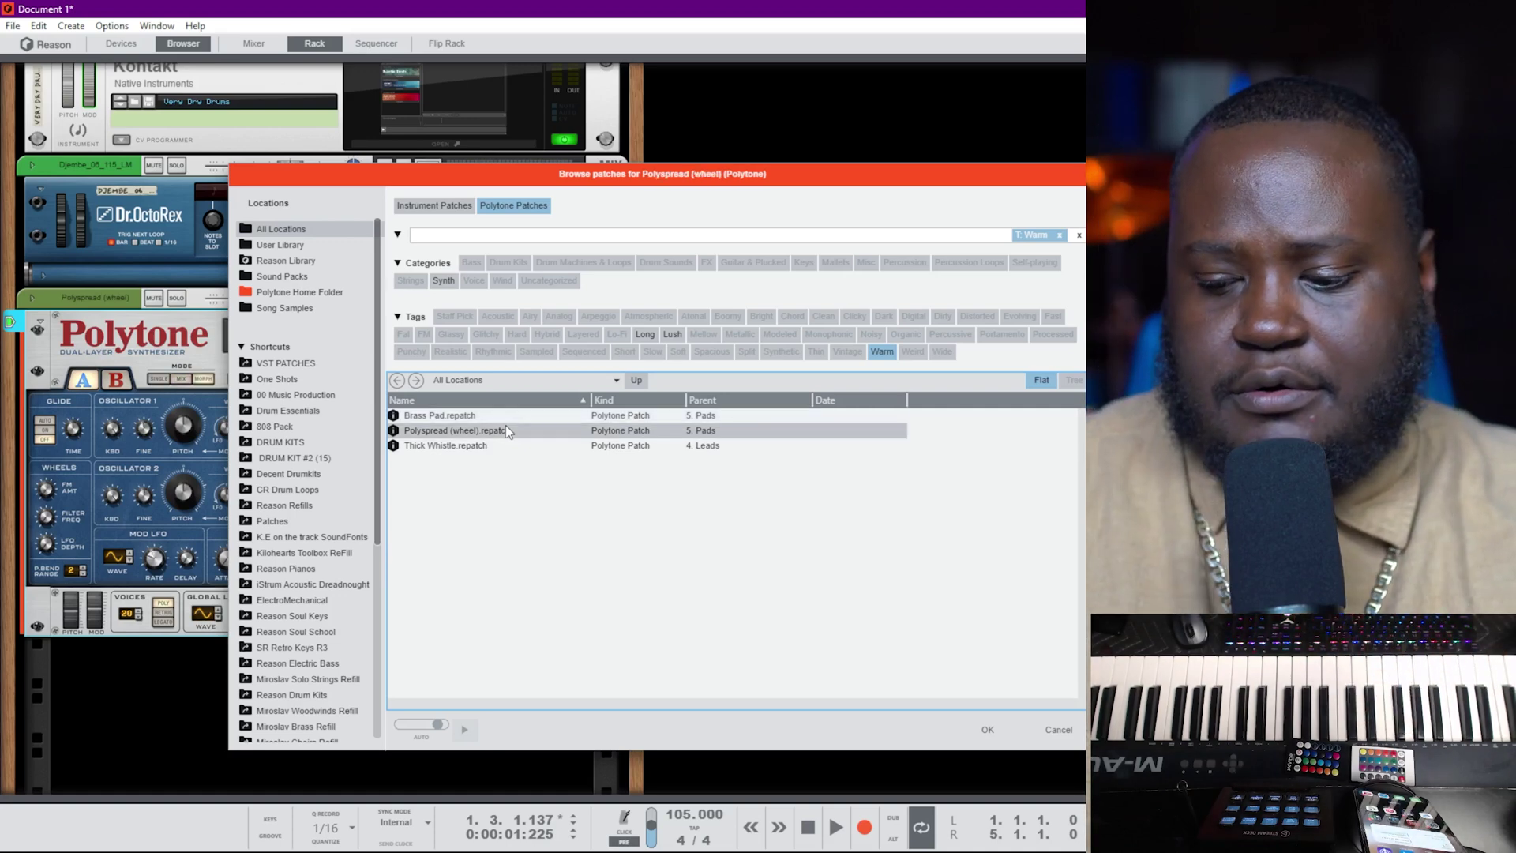
pyautogui.press('Down')
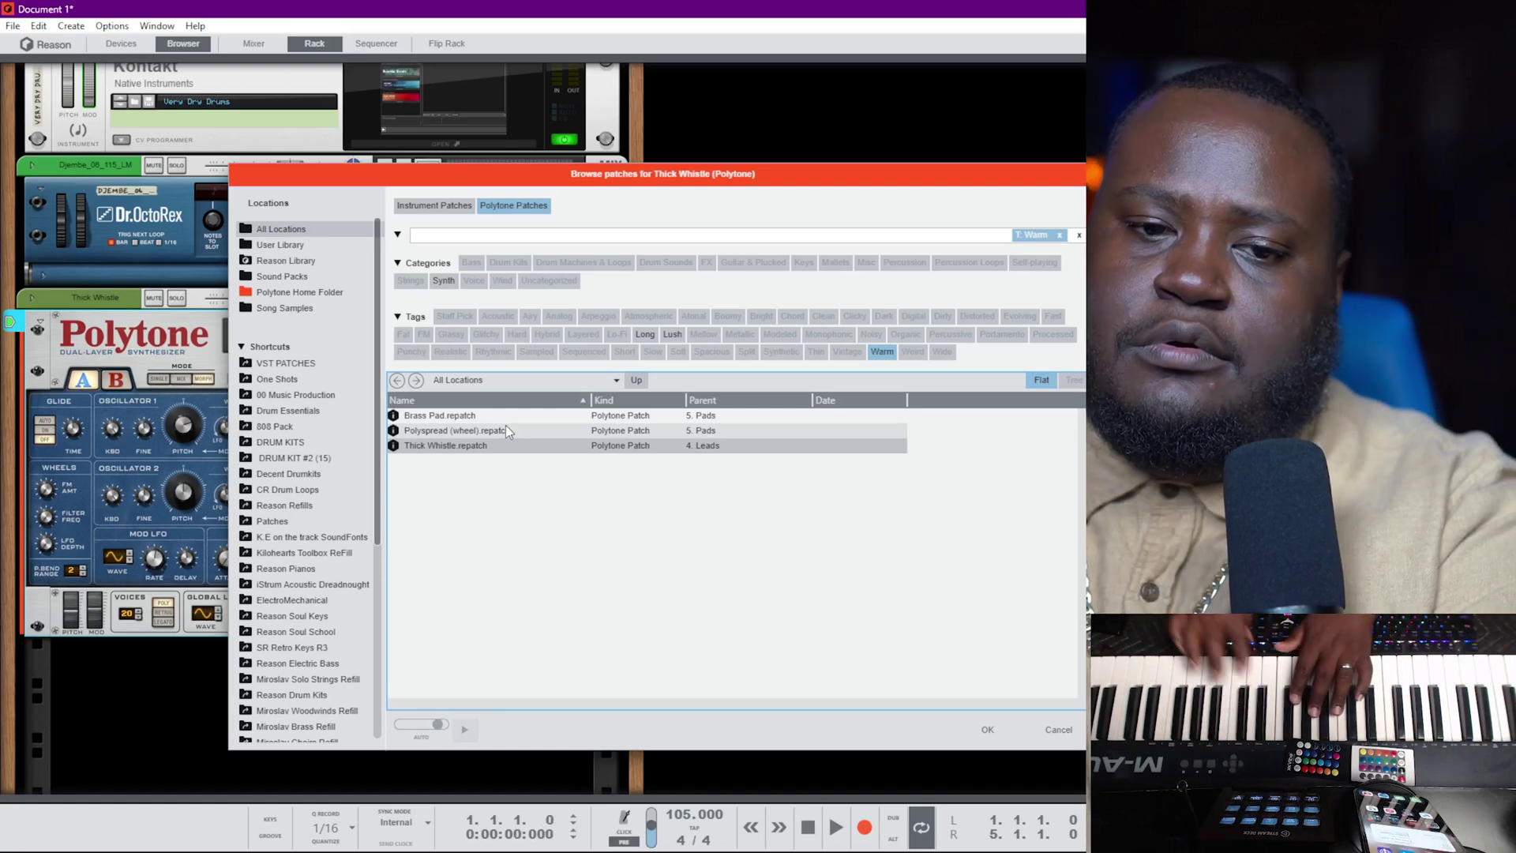
pyautogui.click(1000, 727)
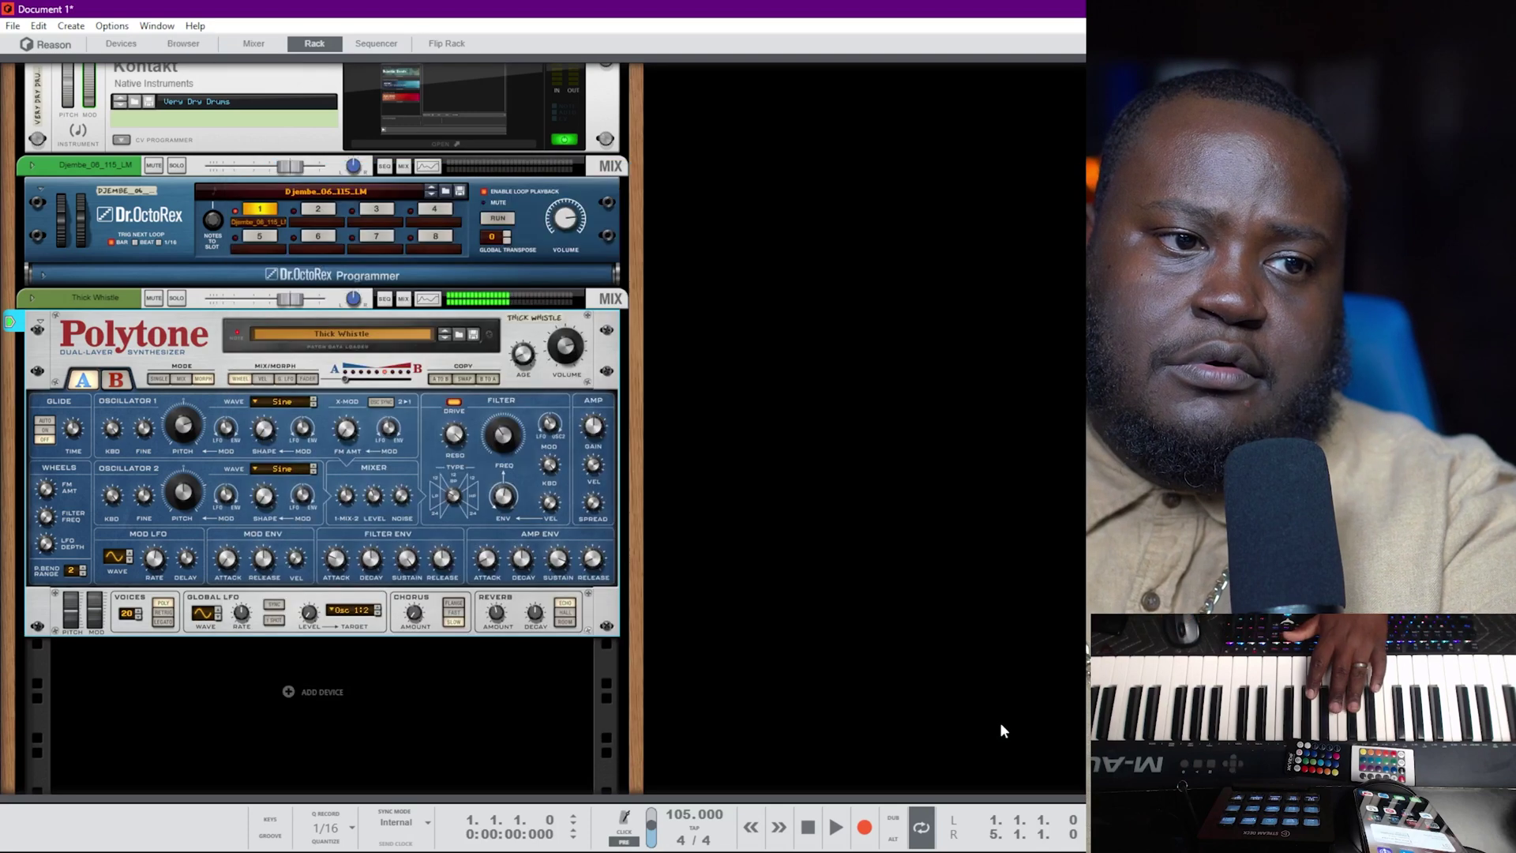
# Rehearse the Thick Whistle patch over playback, lower its mix channel level to about -6.36 dB, and stop
pyautogui.press('space')
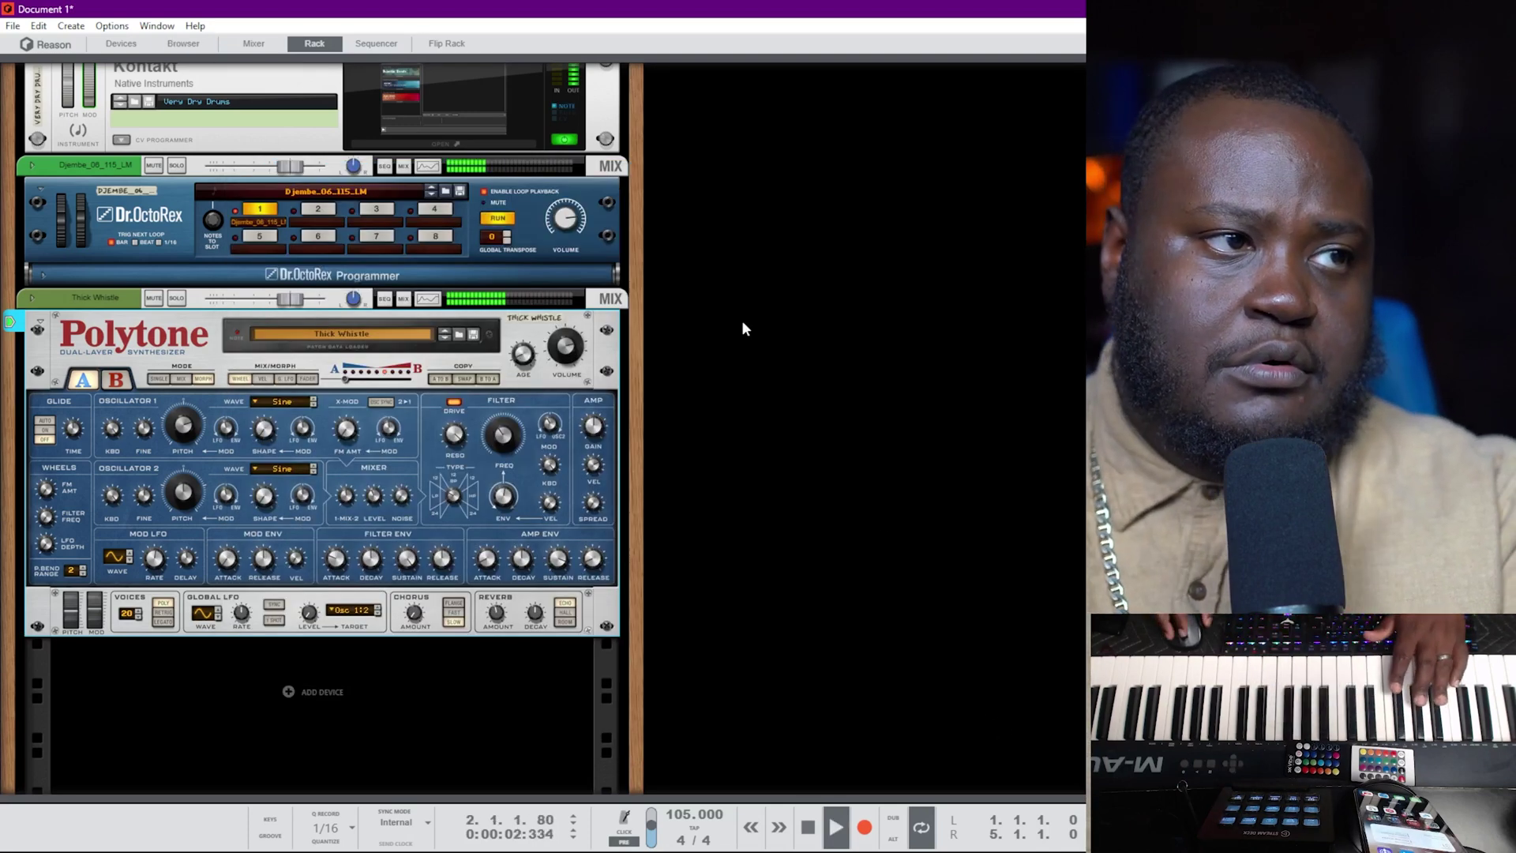
pyautogui.moveTo(286, 299); pyautogui.dragTo(269, 301)
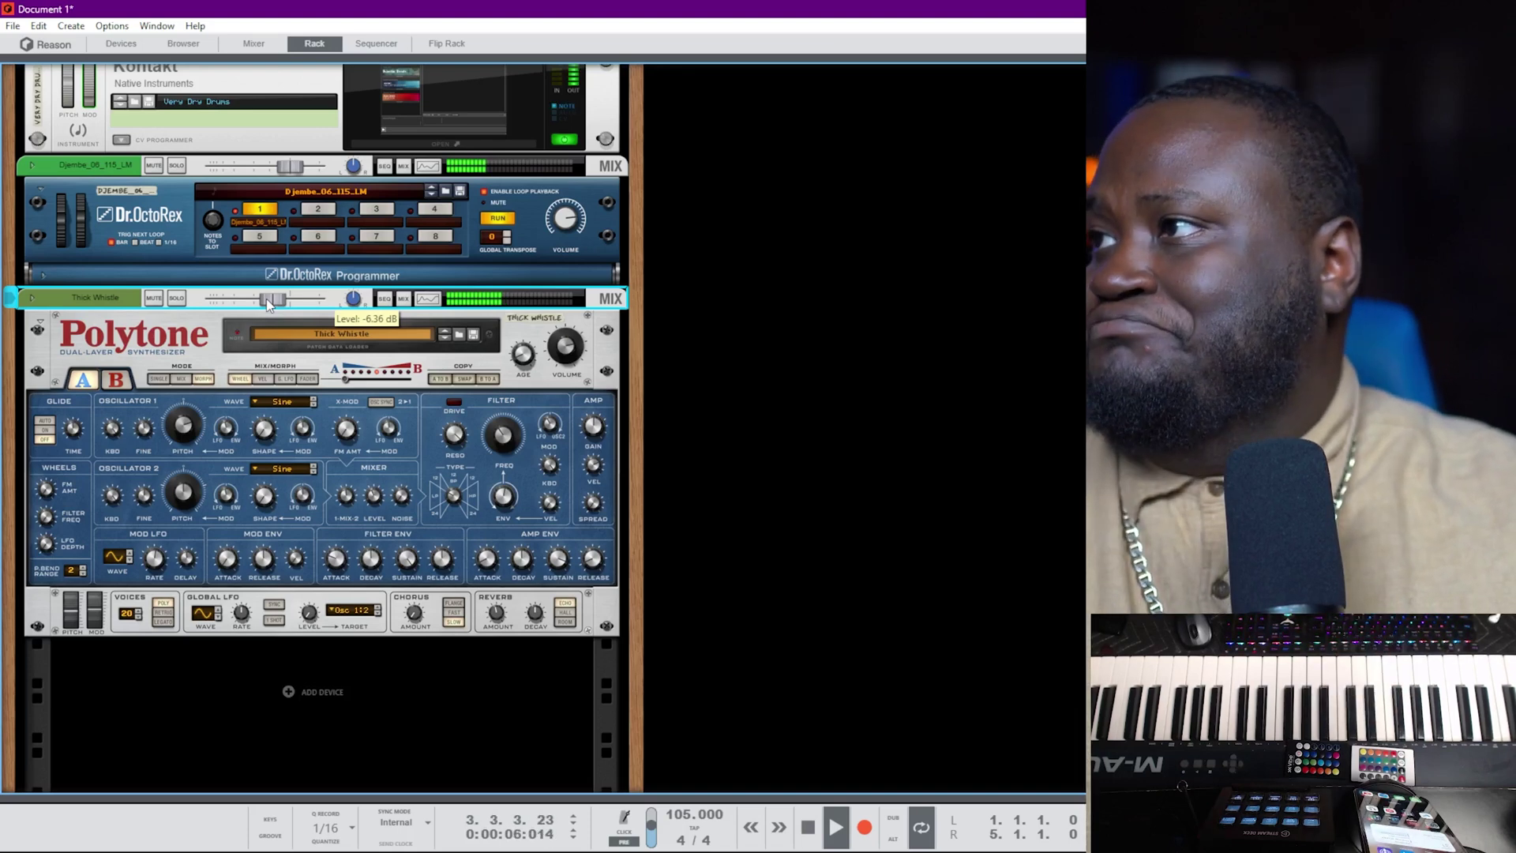
pyautogui.click(189, 346)
pyautogui.press('space')
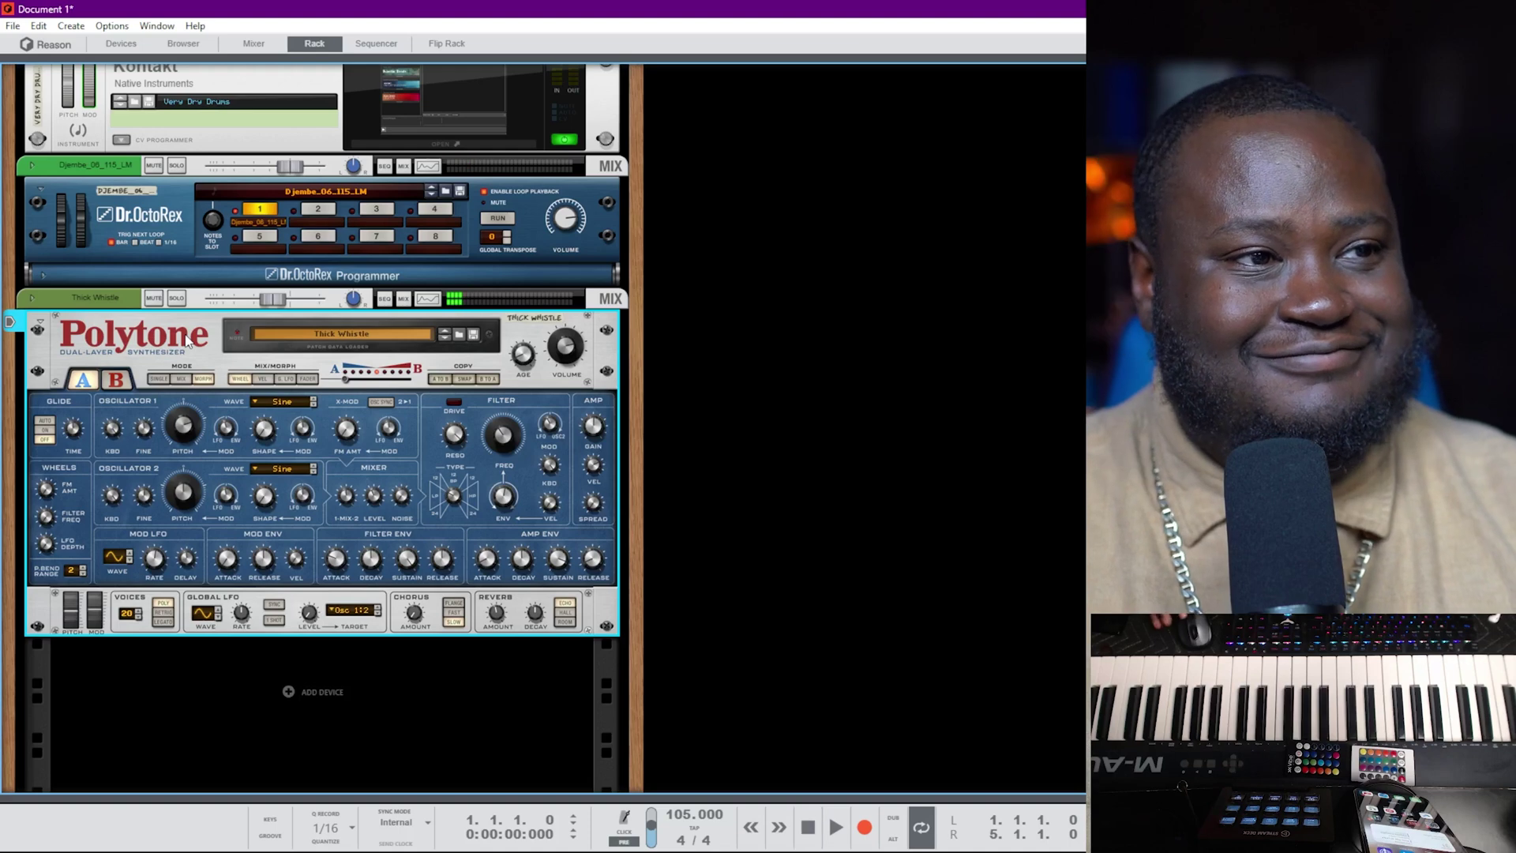
# Record a four-bar part with the newly added Polytone and show it in the sequencer
pyautogui.hotkey('ctrl', 'Return')
pyautogui.press('F7')
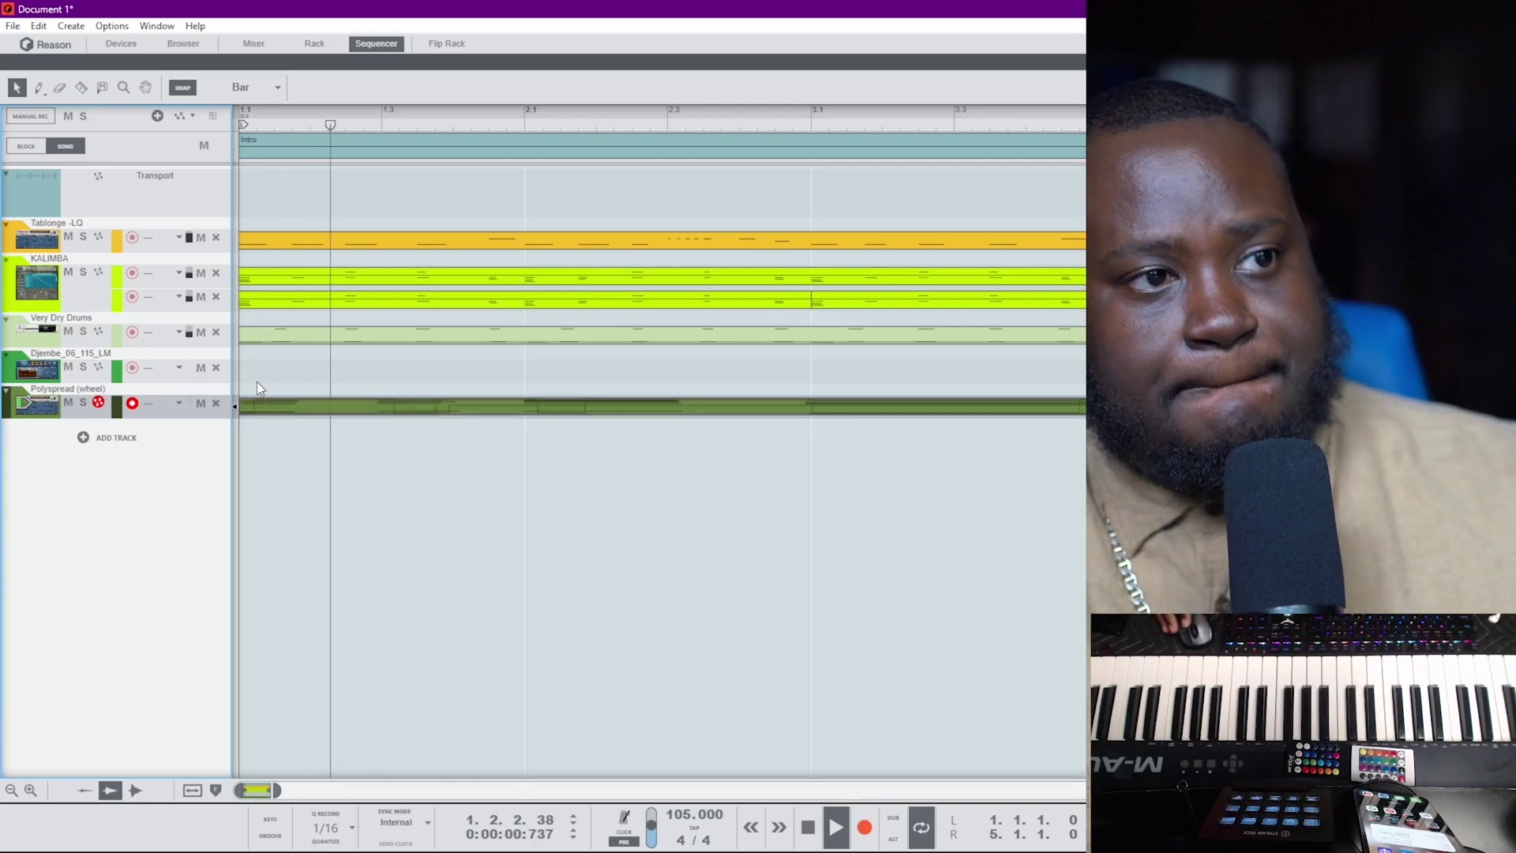
# Select the four-bar clips on all recorded tracks, with the empty bars after bar 5 in view
pyautogui.moveTo(417, 407); pyautogui.dragTo(315, 359)
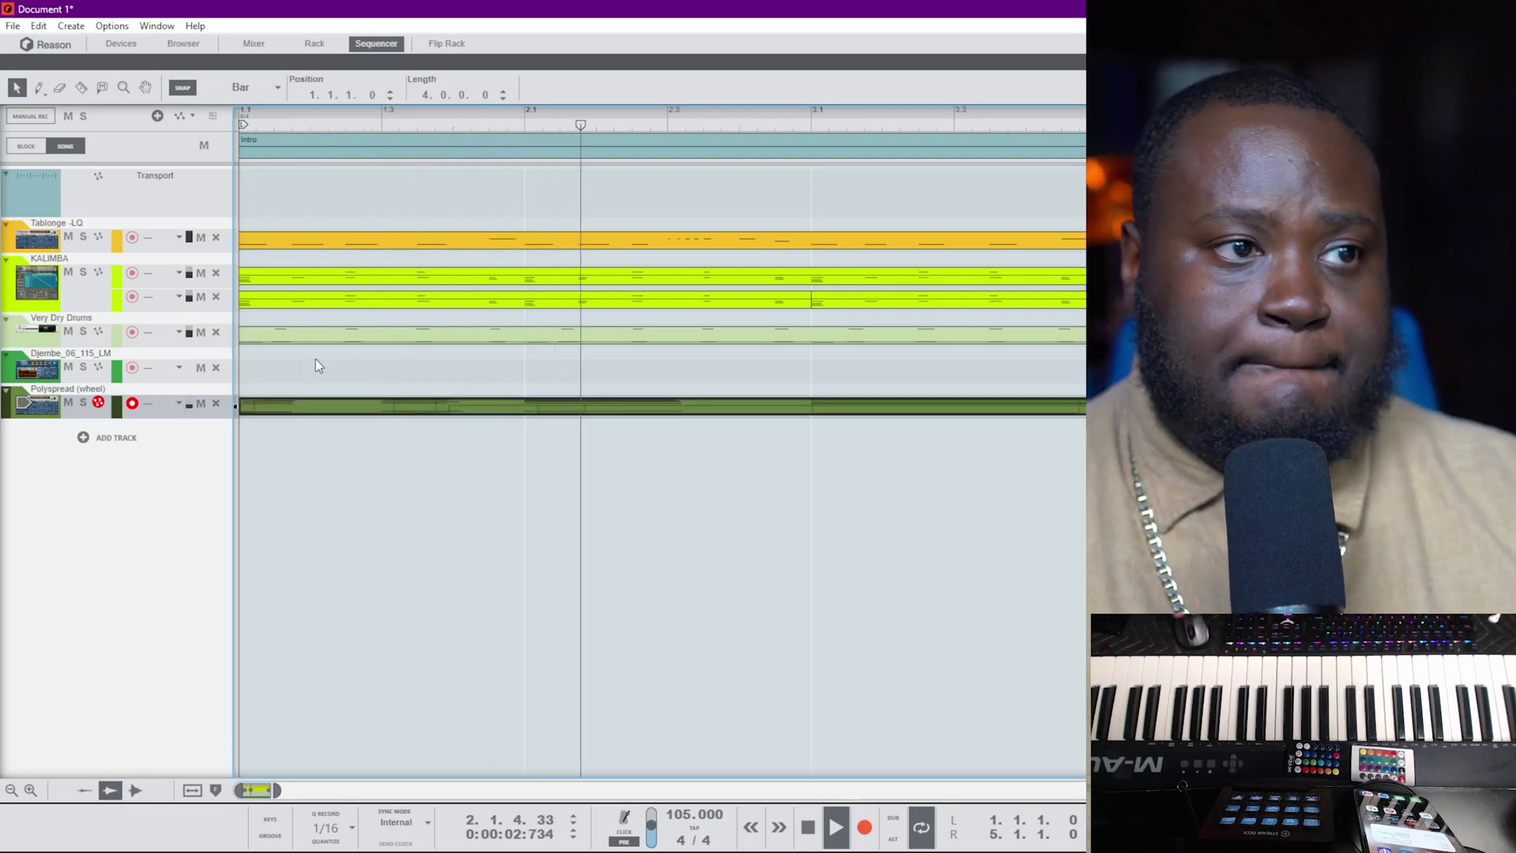
pyautogui.click(592, 493)
pyautogui.scroll(-5, 734, 458)
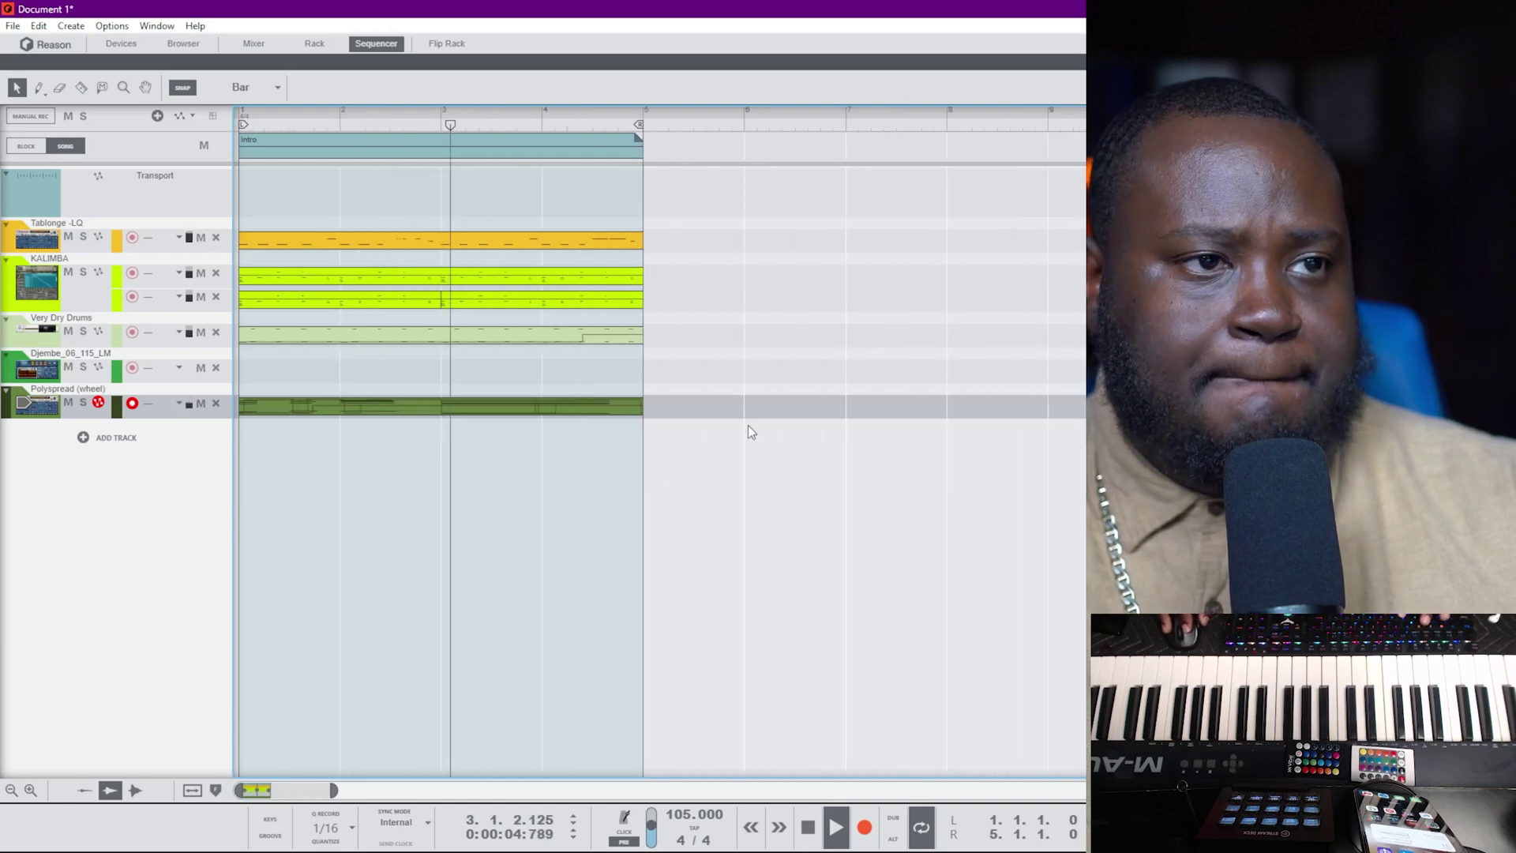
pyautogui.moveTo(182, 207); pyautogui.dragTo(182, 207)
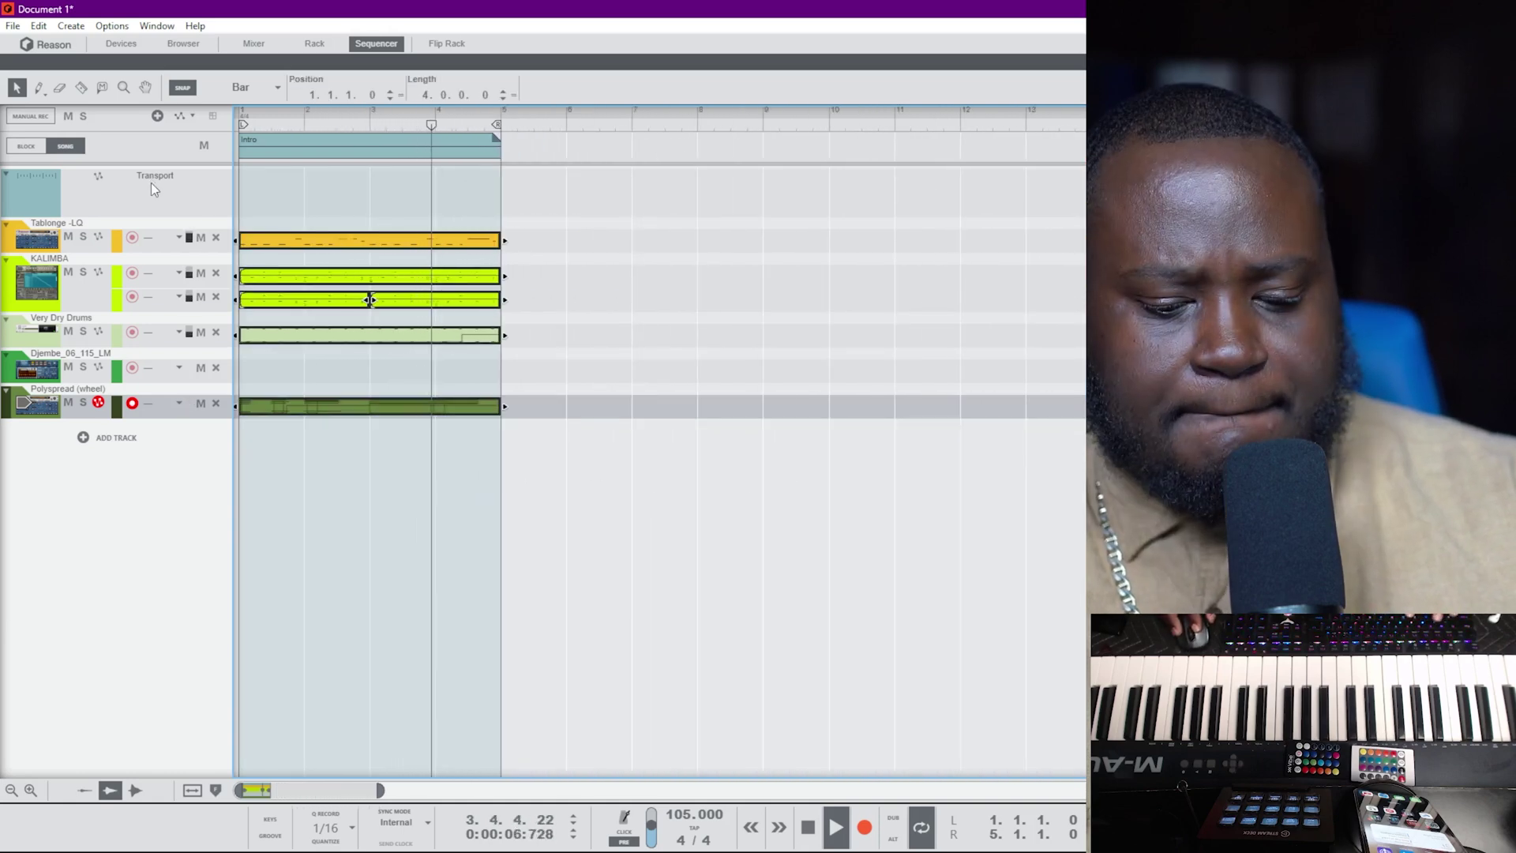
pyautogui.scroll(-2, 366, 298)
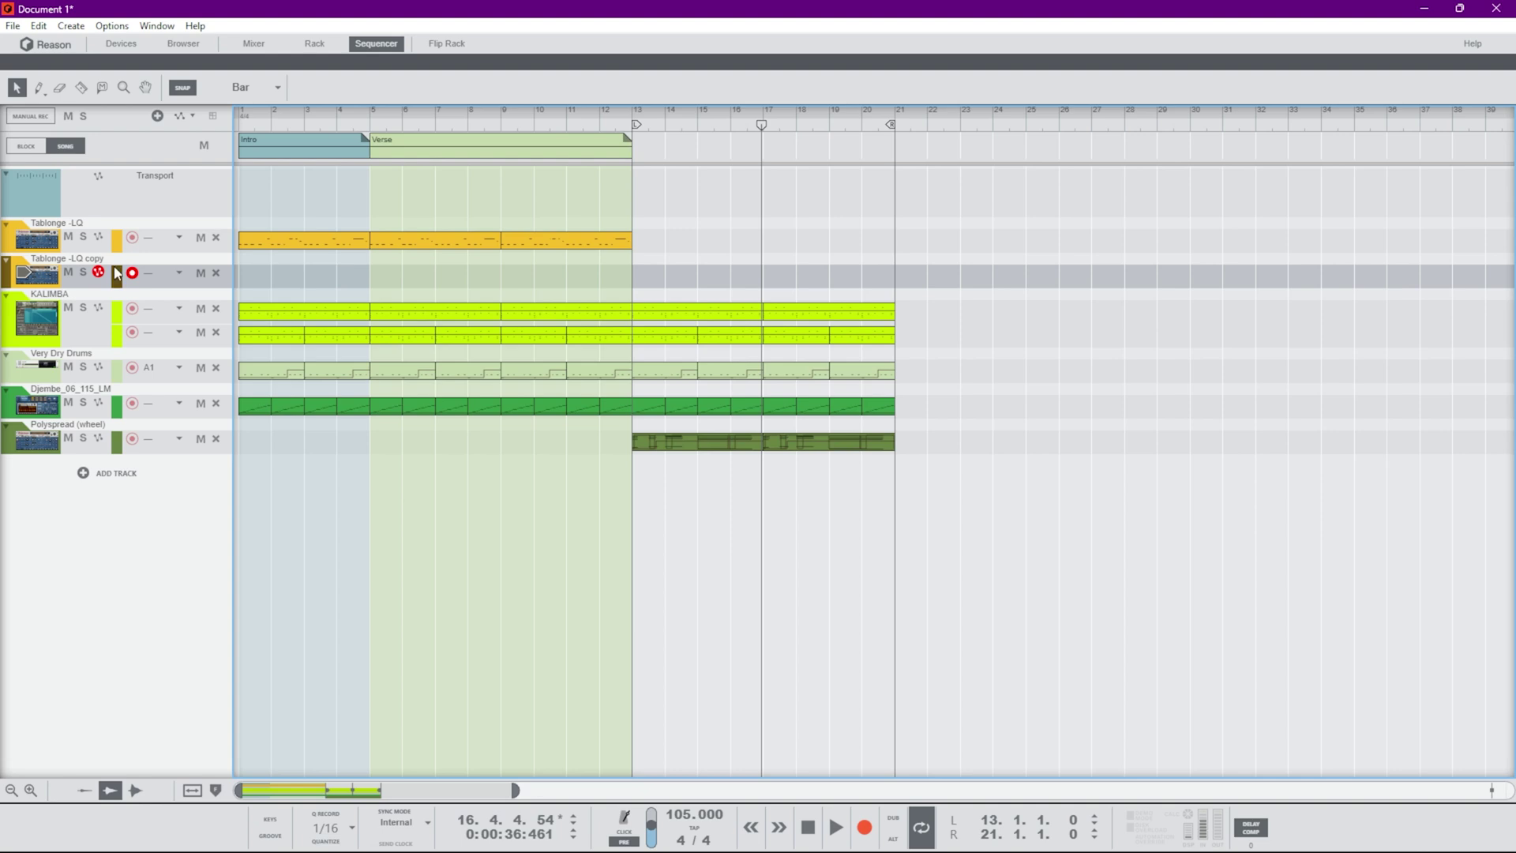
# Record a new part on the Tablonge -LQ copy track from bar 13 up to bar 21, and stop
pyautogui.press('F6')
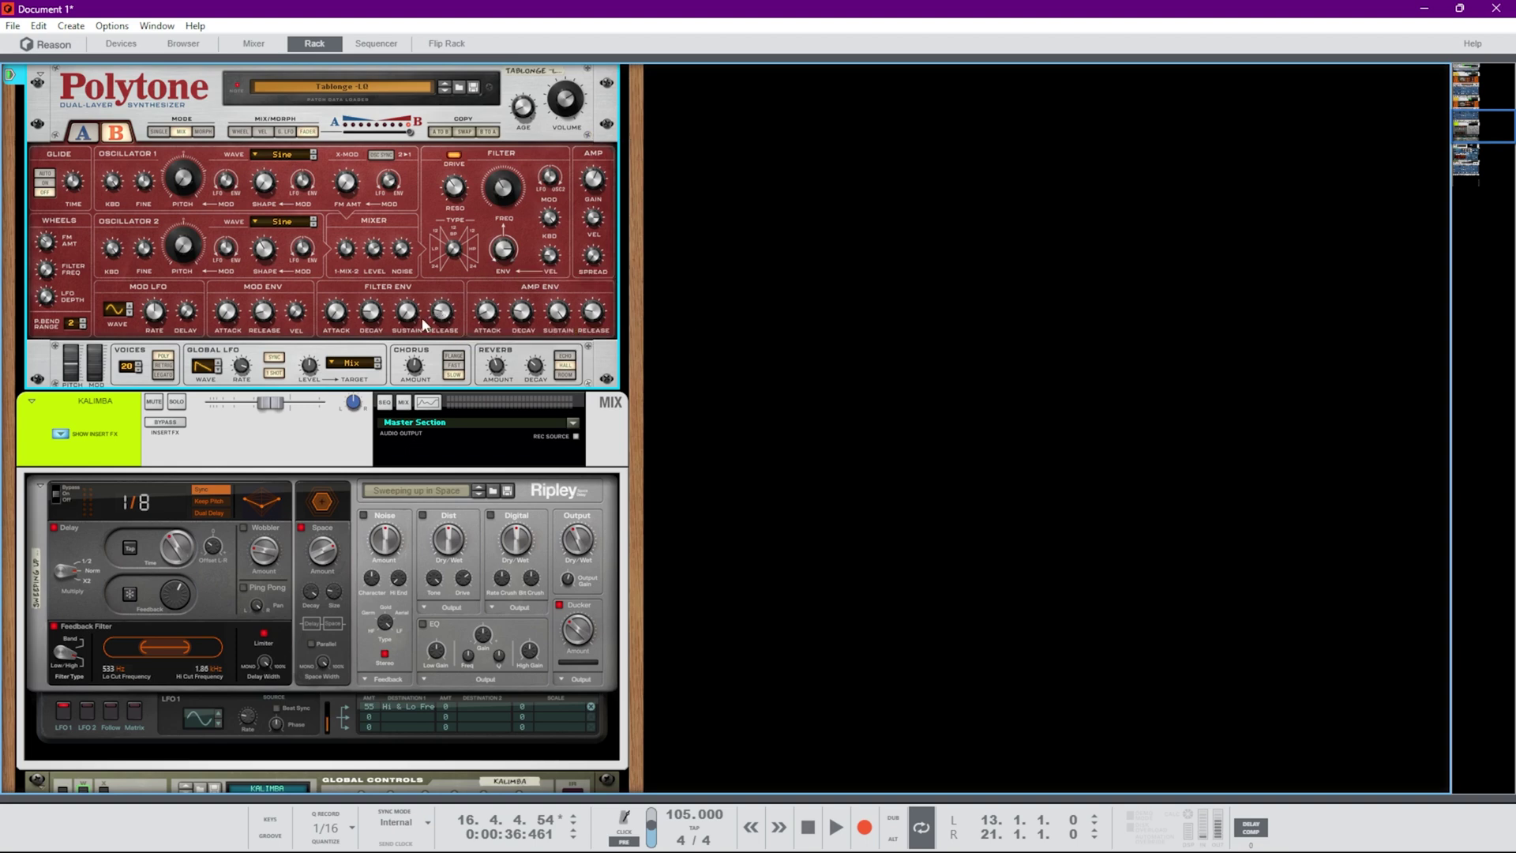
pyautogui.press('F7')
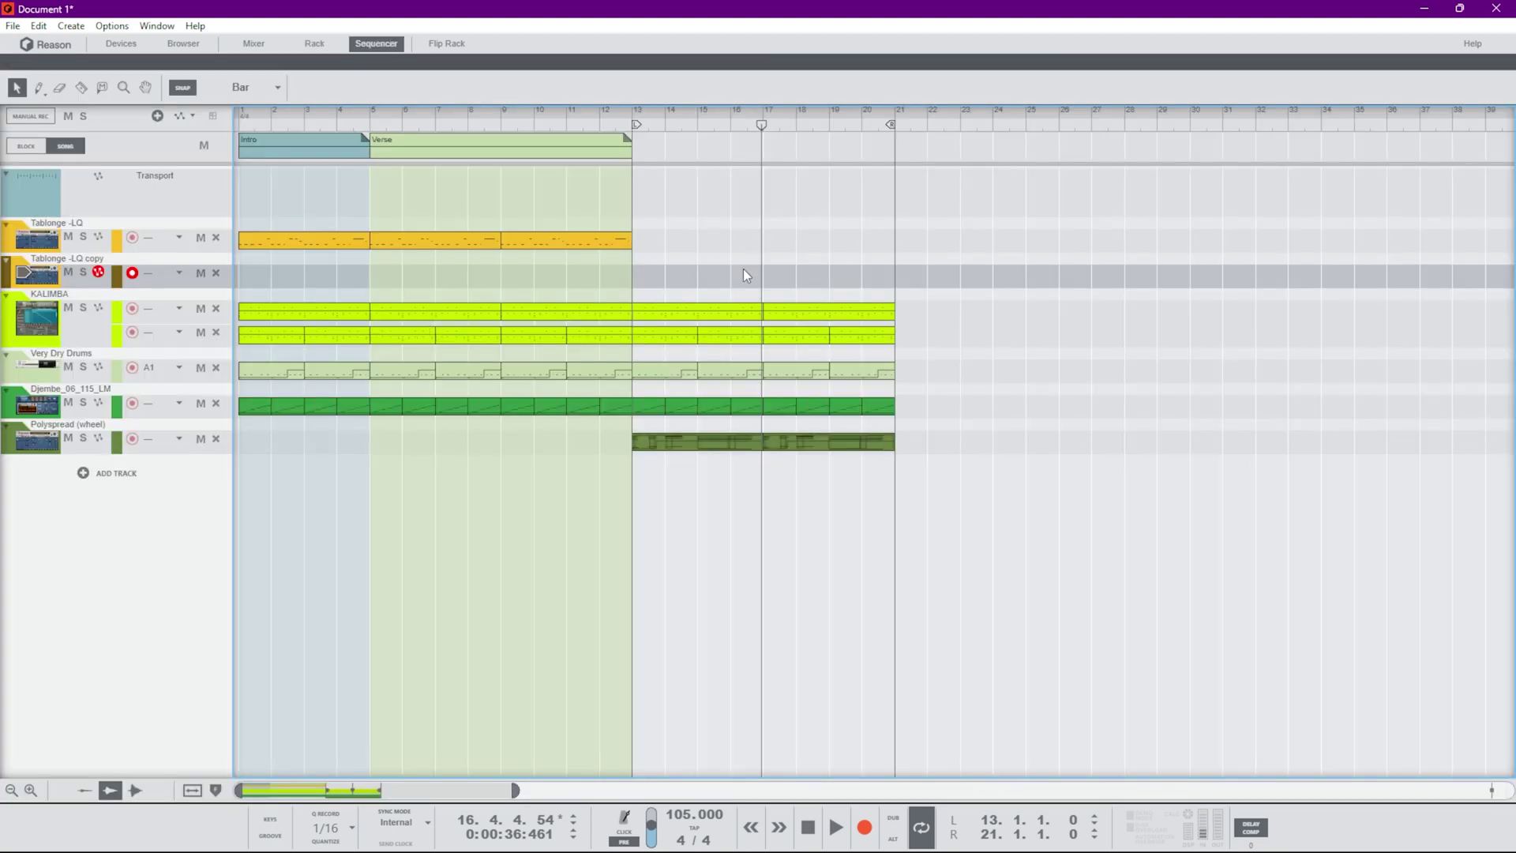
pyautogui.click(642, 122)
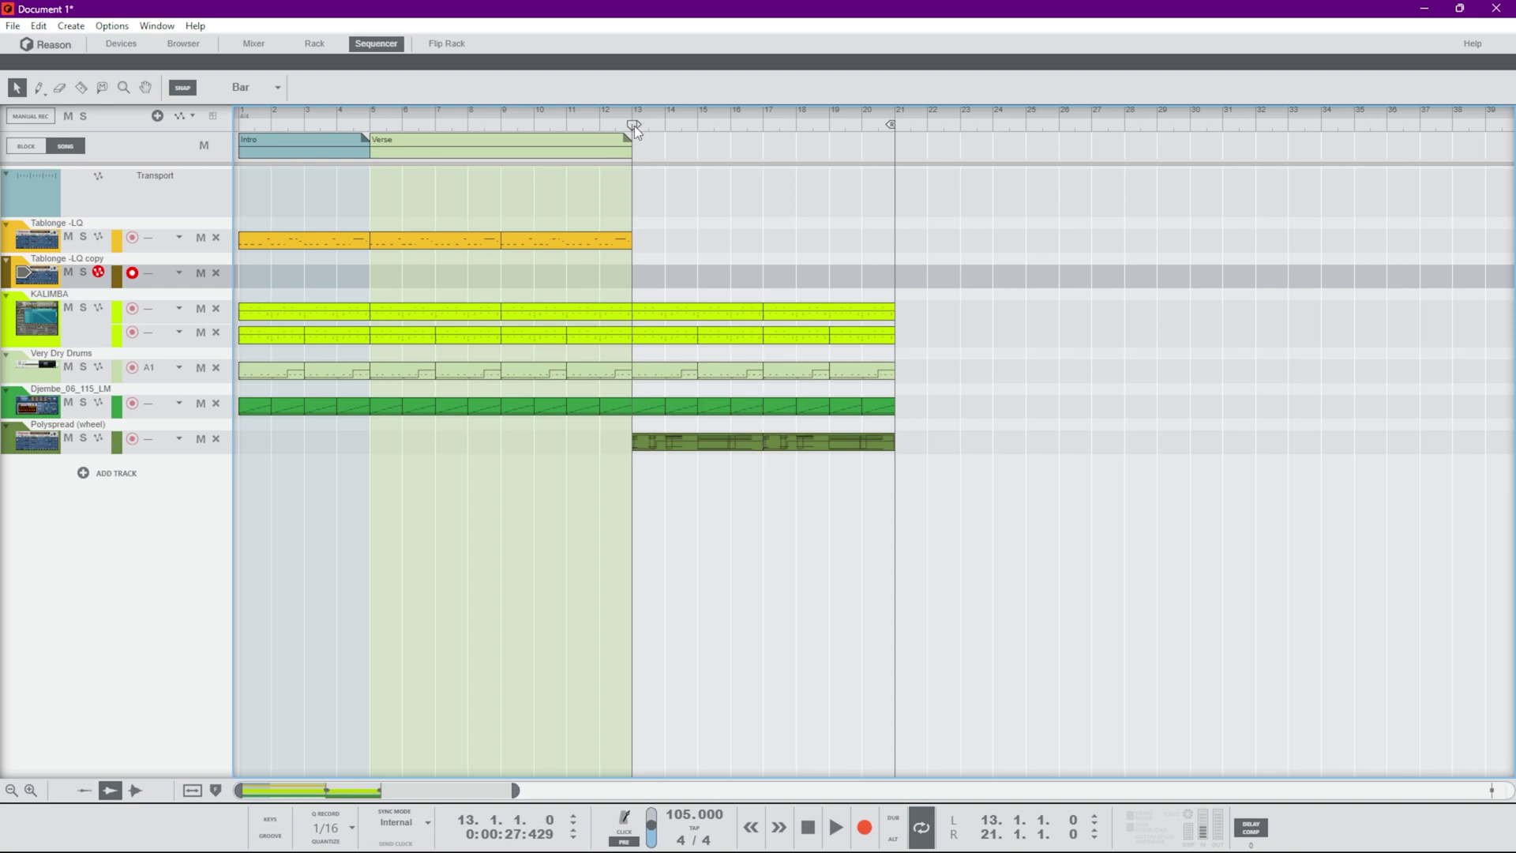
pyautogui.hotkey('ctrl', 'Return')
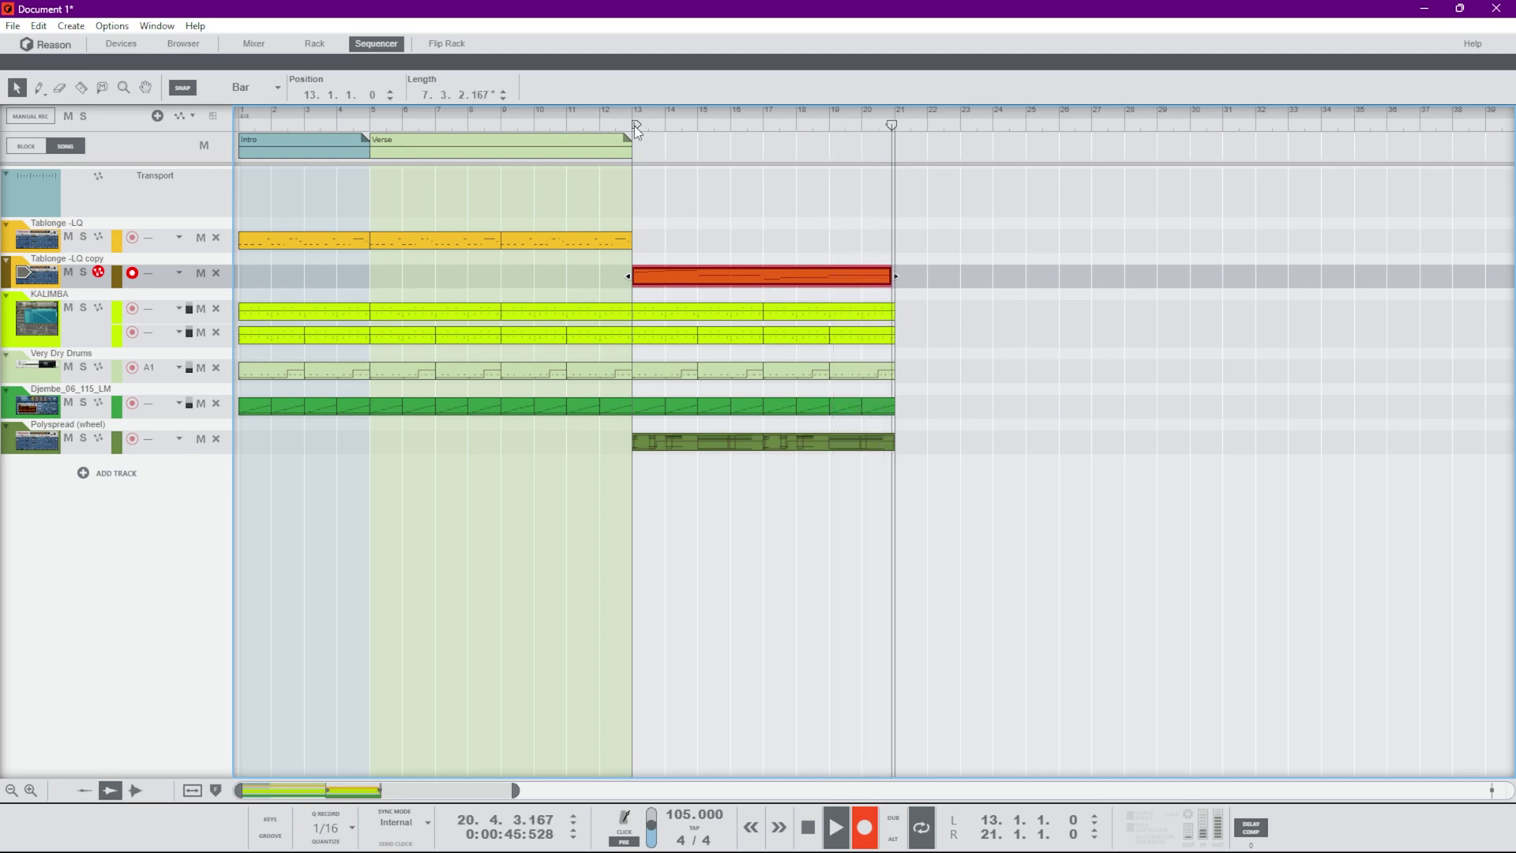
pyautogui.press('space')
pyautogui.press('space')
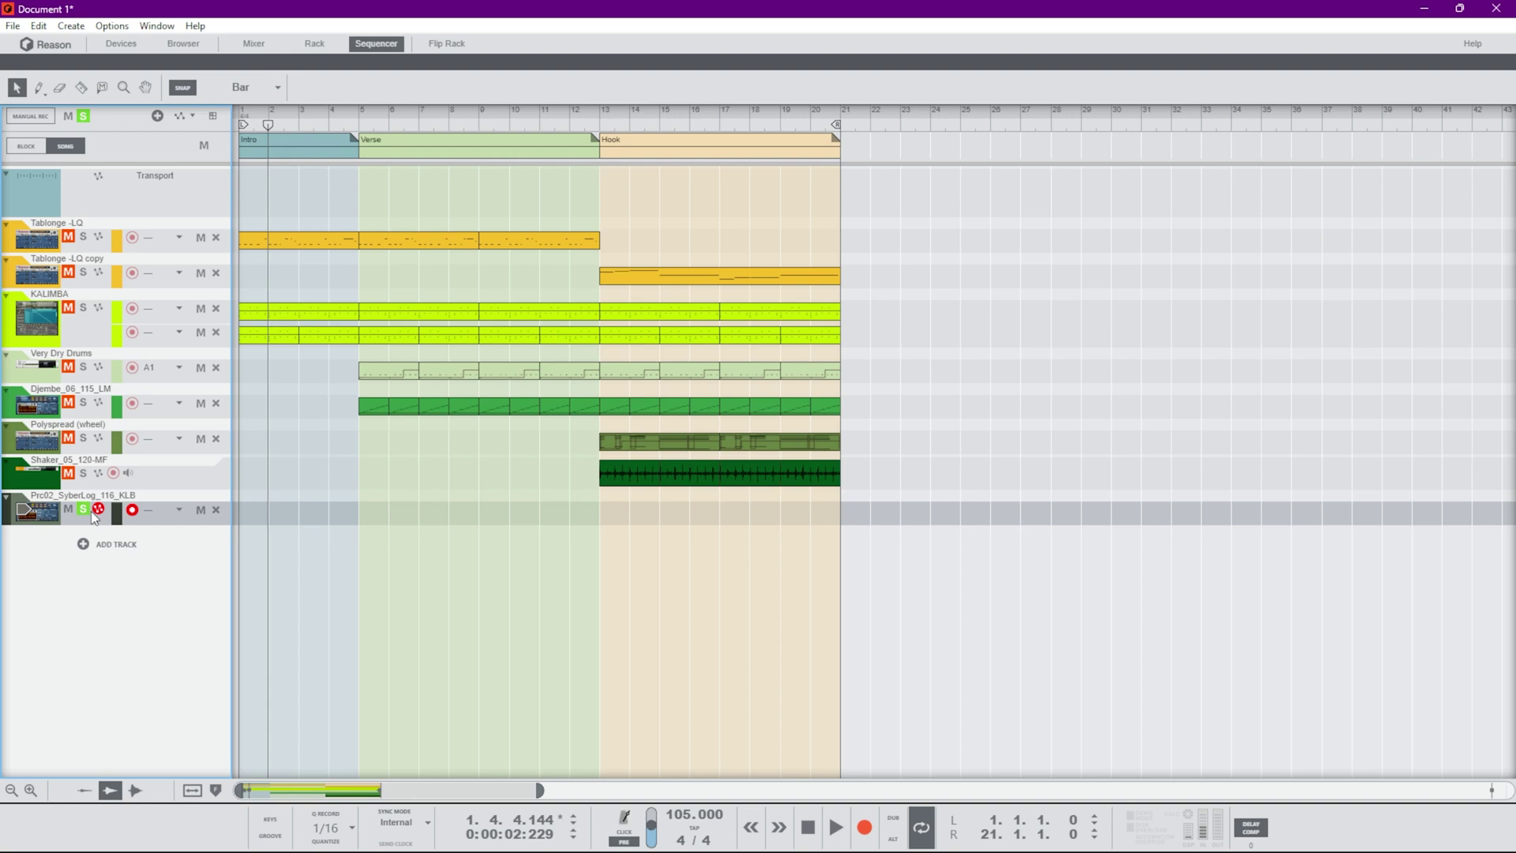
# Copy the Dr.OctoRex percussion loop to its track, clear its clips before bar 13, and set the playhead at bar 13
pyautogui.press('F6')
pyautogui.rightClick(522, 577)
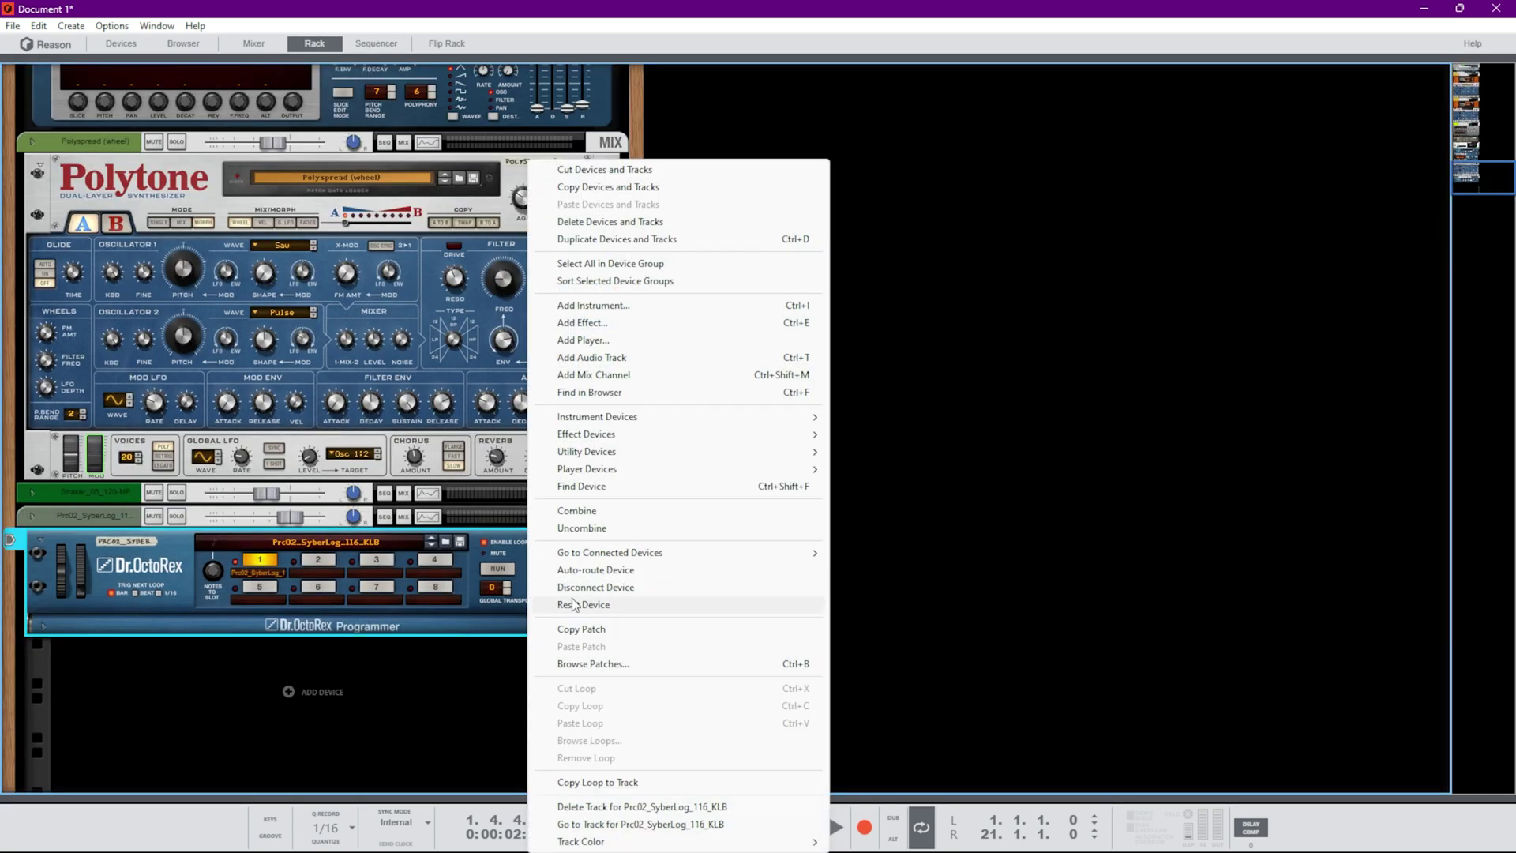
pyautogui.click(589, 782)
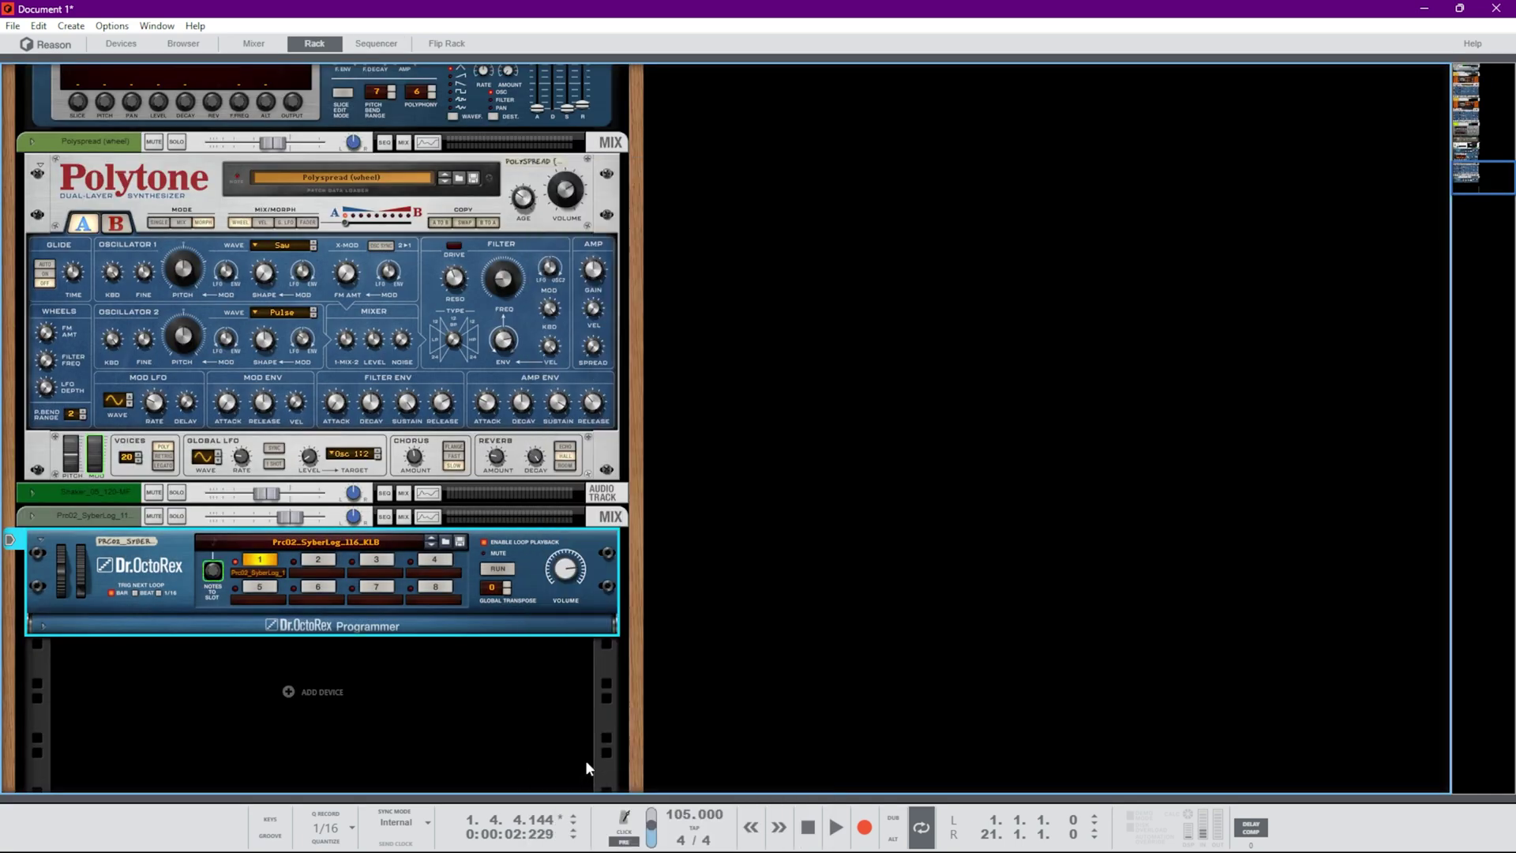
pyautogui.press('F7')
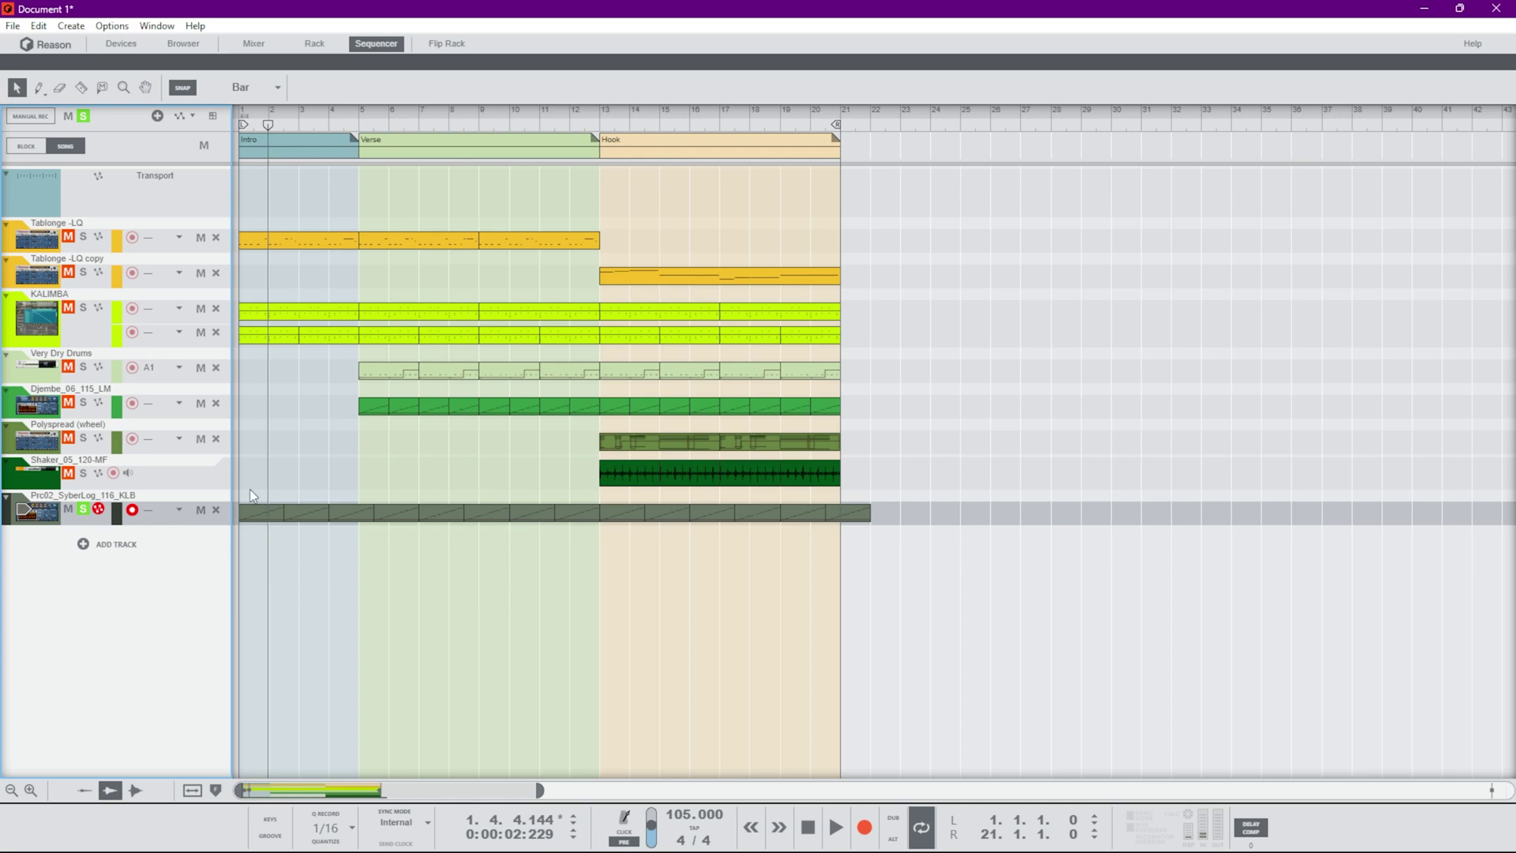
pyautogui.moveTo(254, 498); pyautogui.dragTo(644, 514)
pyautogui.click(630, 125)
pyautogui.click(604, 125)
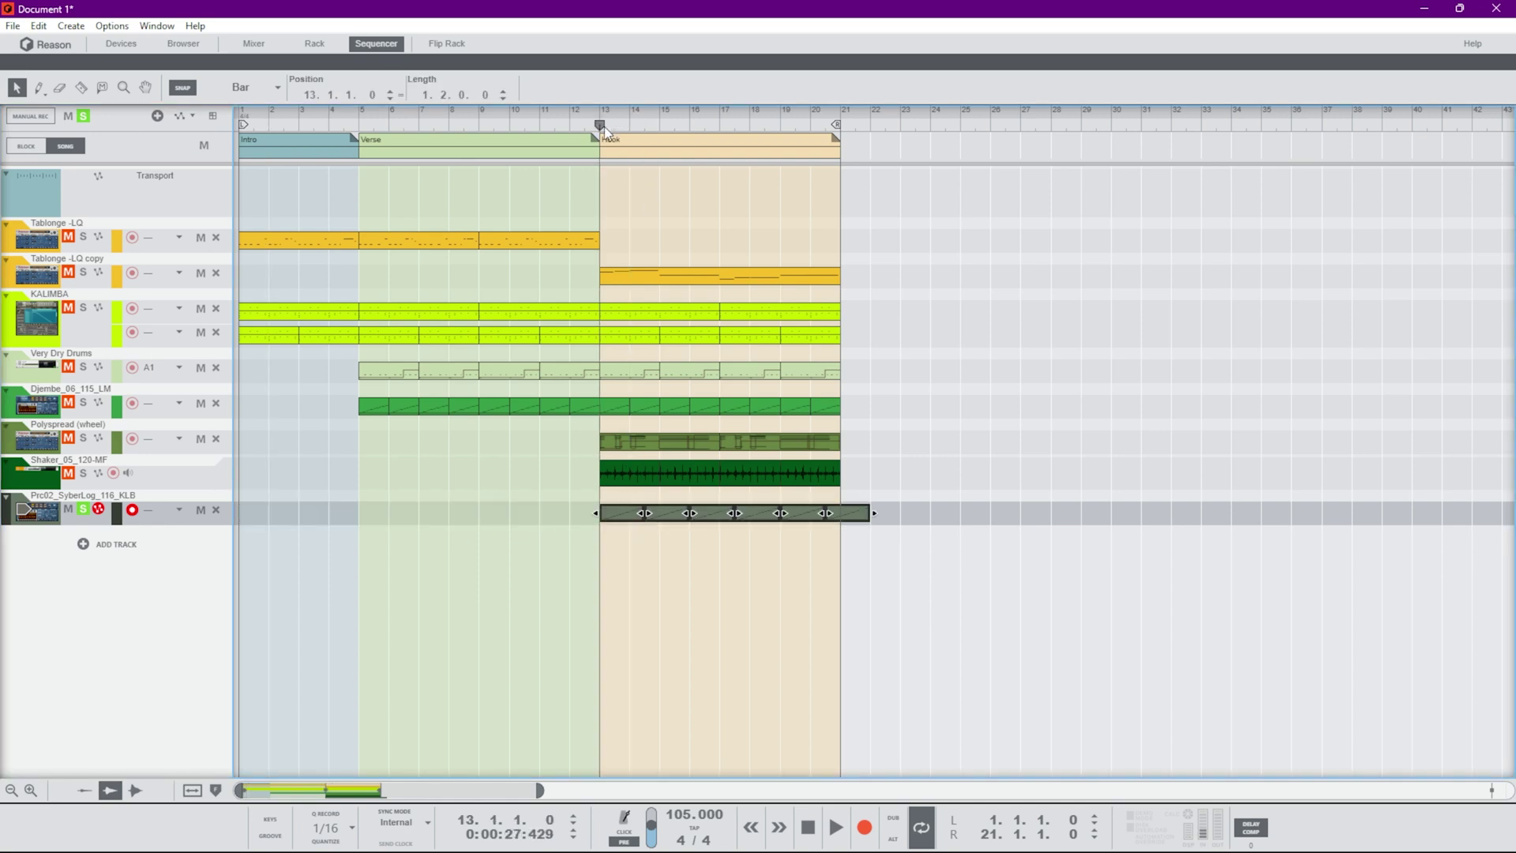
# During playback, duplicate the one-bar Prc02_SyberLog clip from bar 13 to fill the hook up to bar 21
pyautogui.press('space')
pyautogui.hotkey('ctrl', 'd')
pyautogui.hotkey('ctrl', 'd')
pyautogui.hotkey('ctrl', 'd')
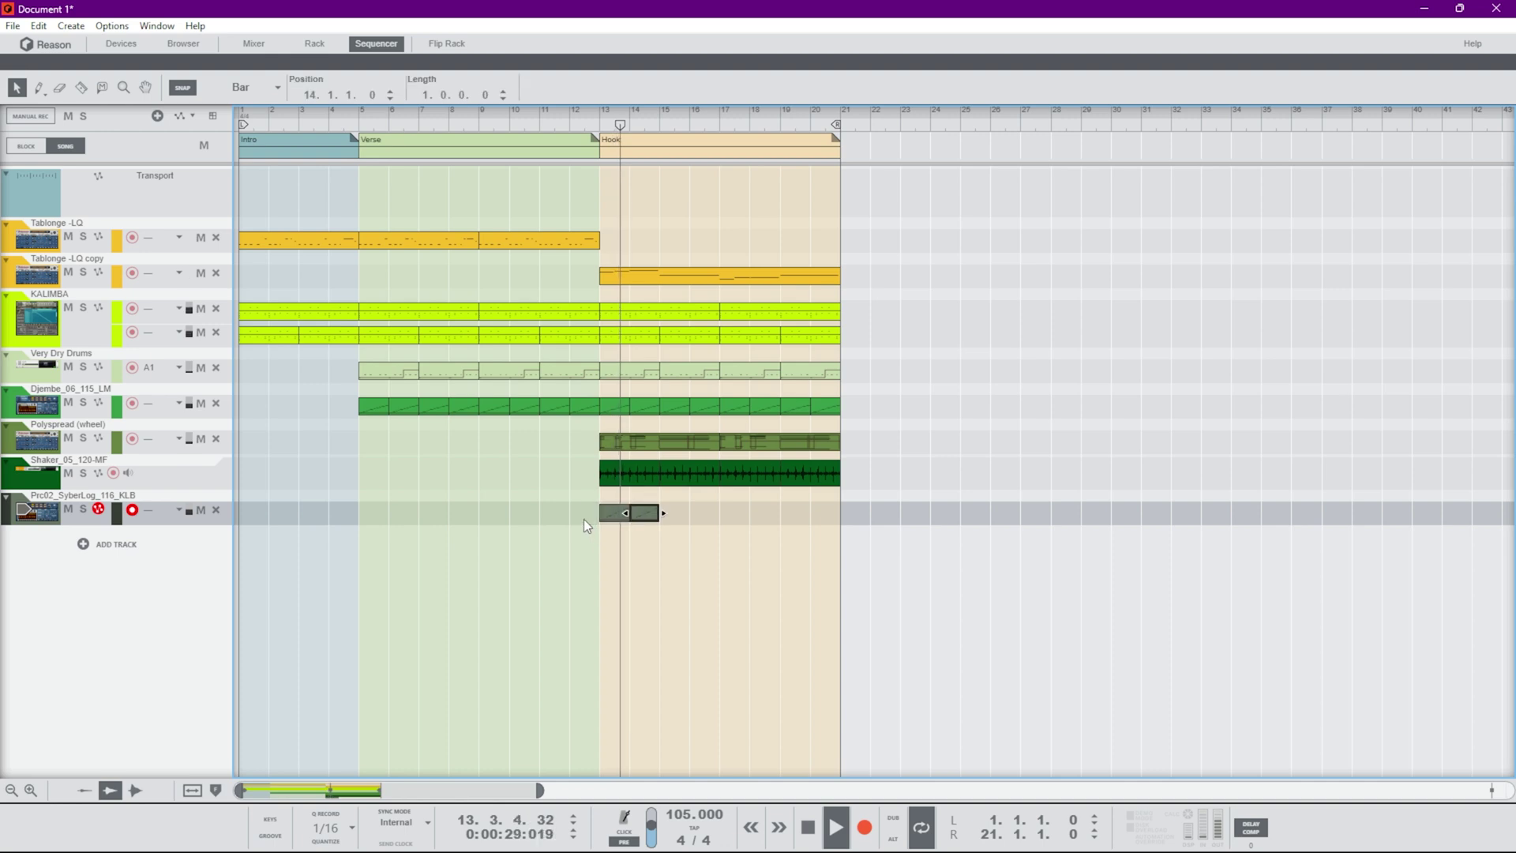
pyautogui.hotkey('ctrl', 'd')
pyautogui.hotkey('ctrl', 'd')
pyautogui.hotkey('ctrl', 'd')
pyautogui.hotkey('ctrl', 'd')
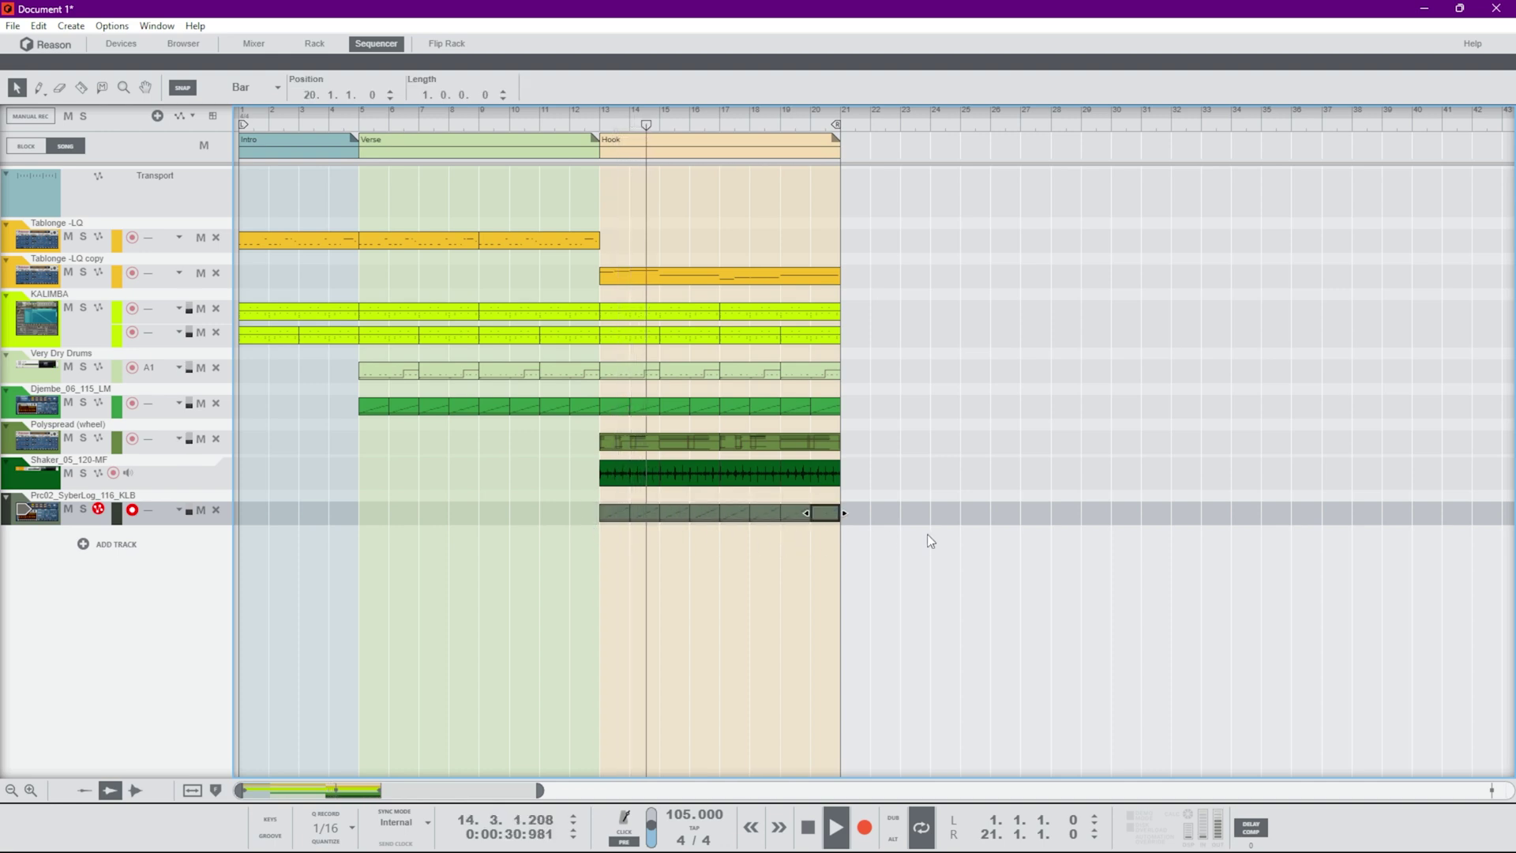
pyautogui.click(928, 535)
# Check the playing percussion loop in the mixer and rack, stop playback, and return to the sequencer
pyautogui.press('F5')
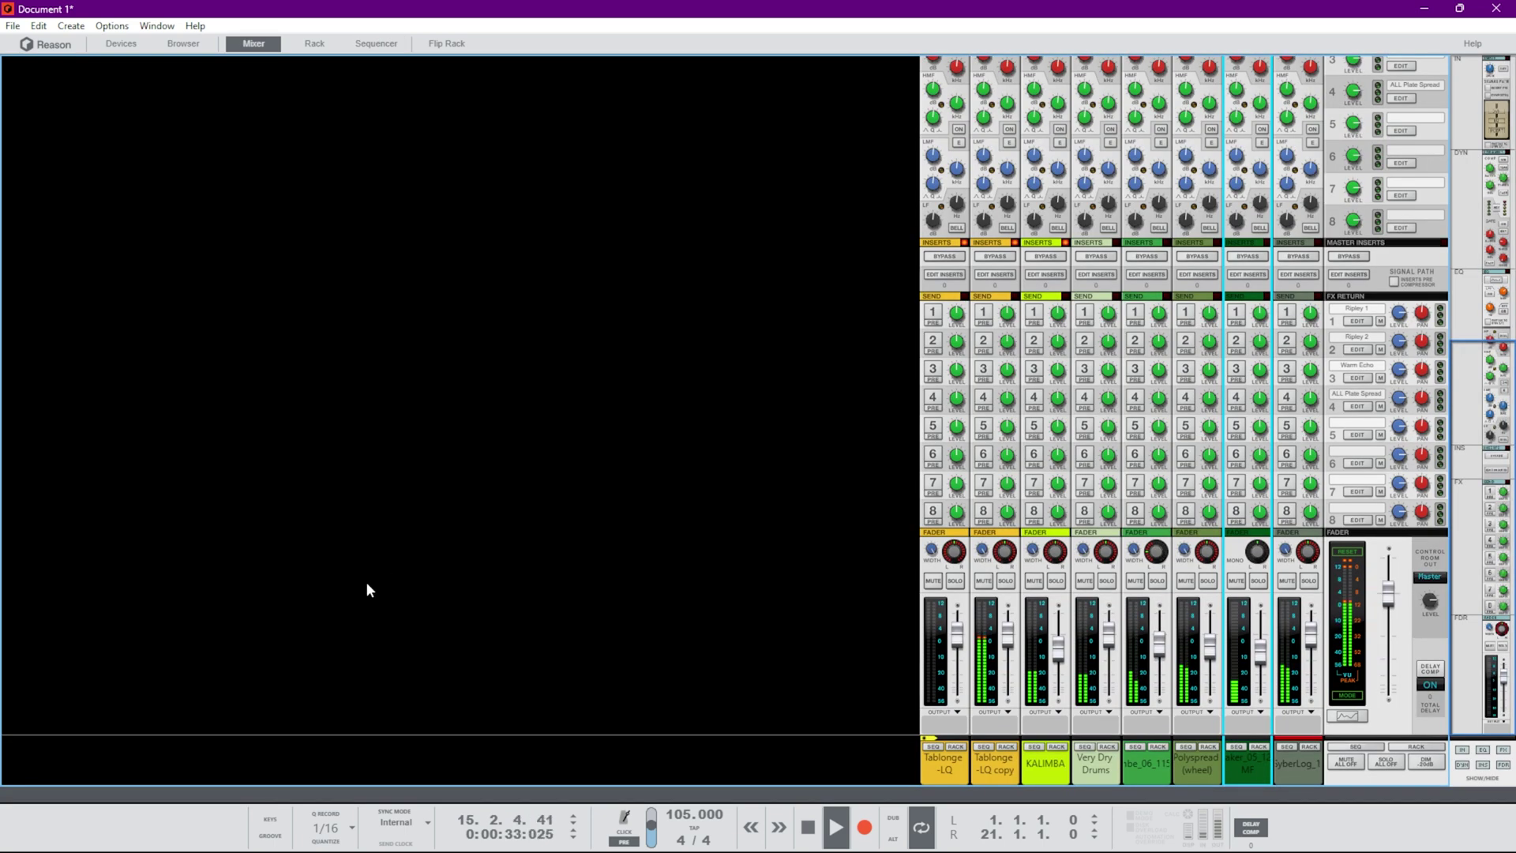
pyautogui.press('F6')
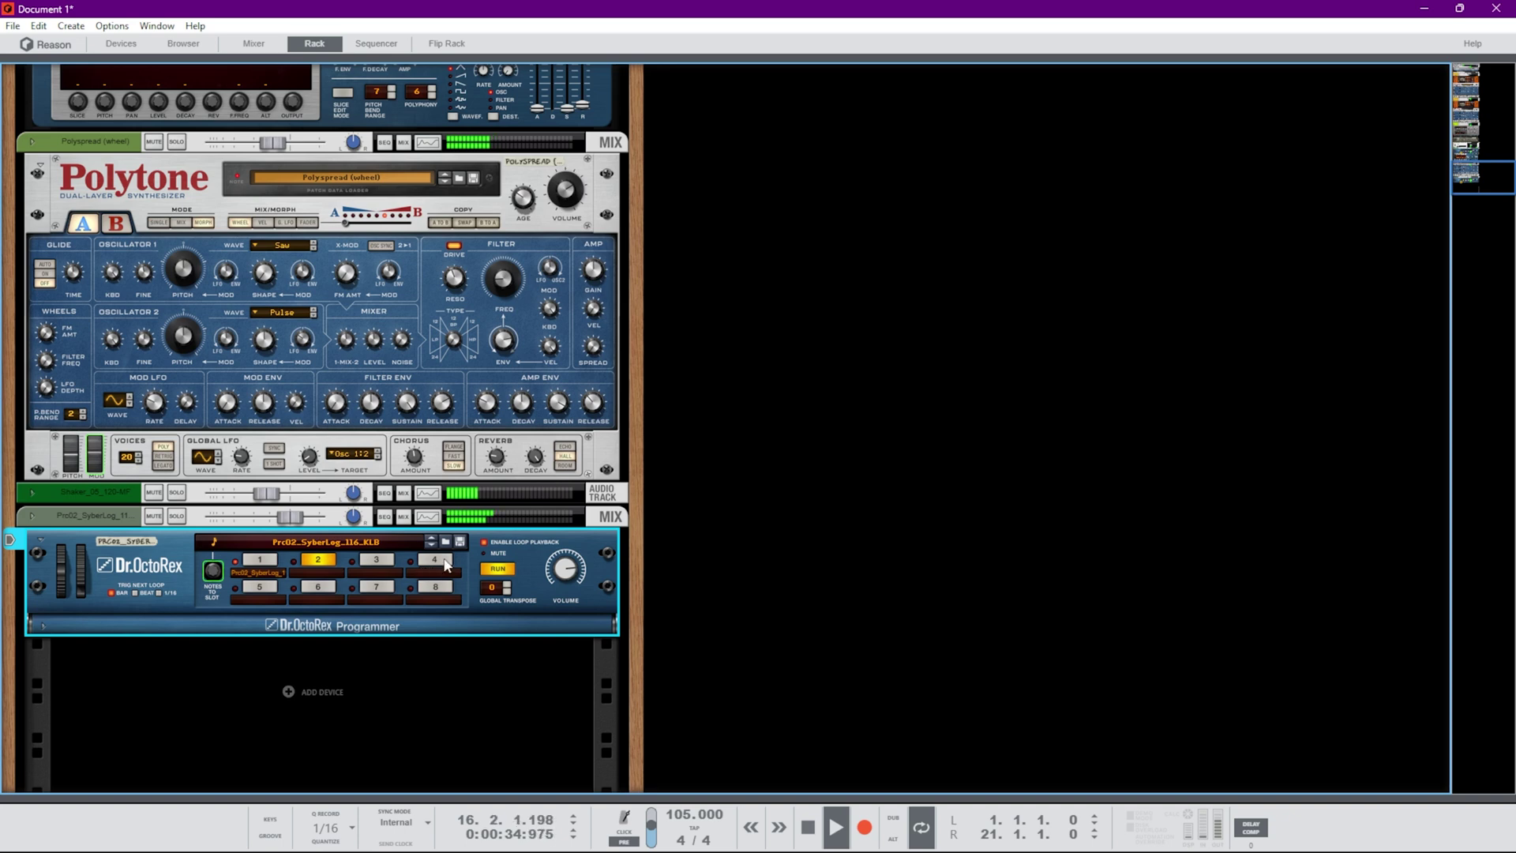
pyautogui.press('space')
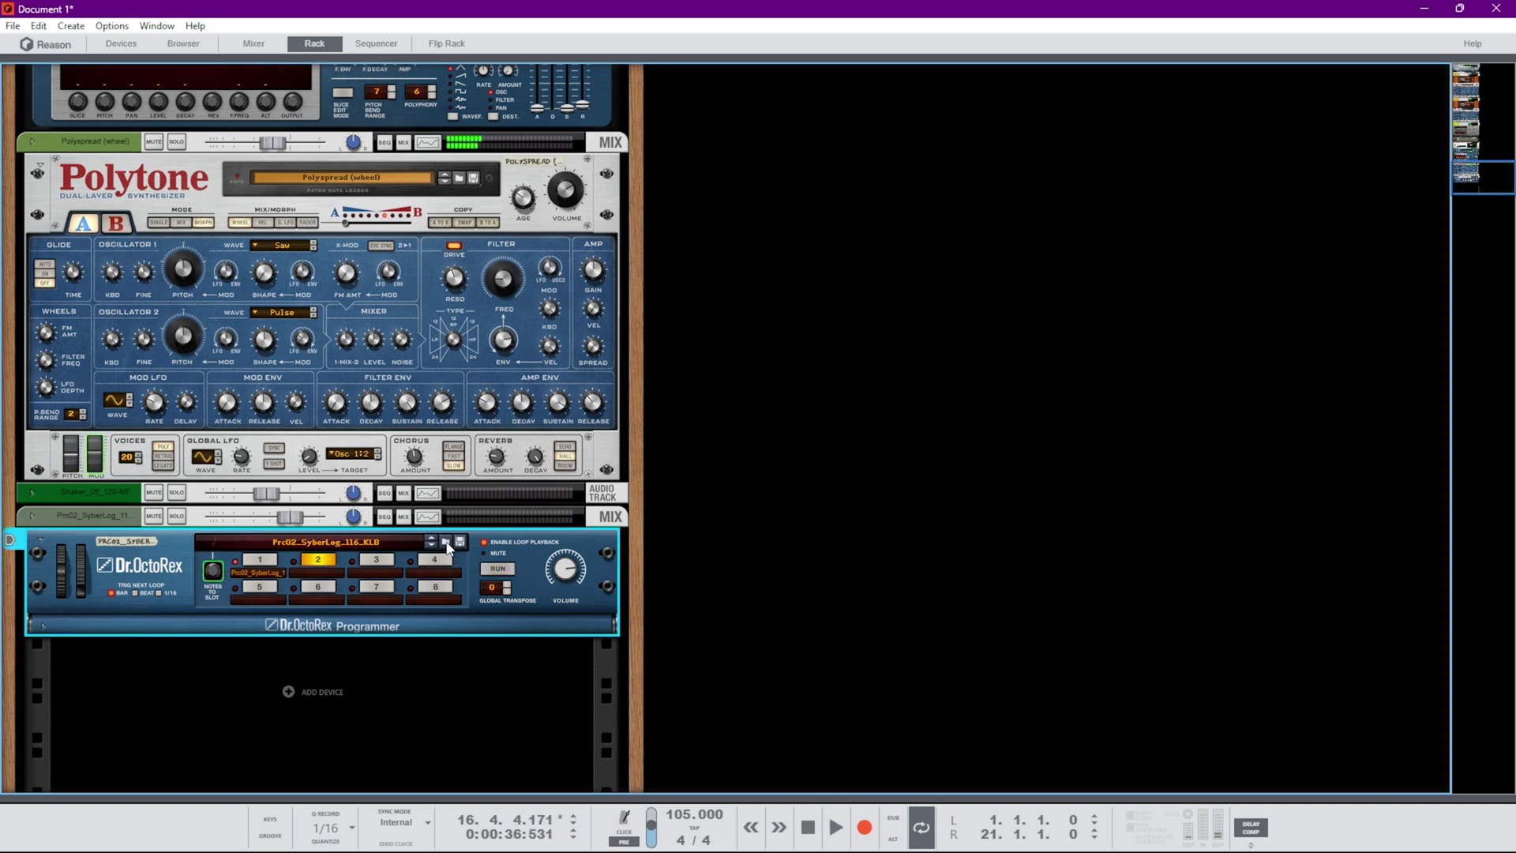
pyautogui.press('F7')
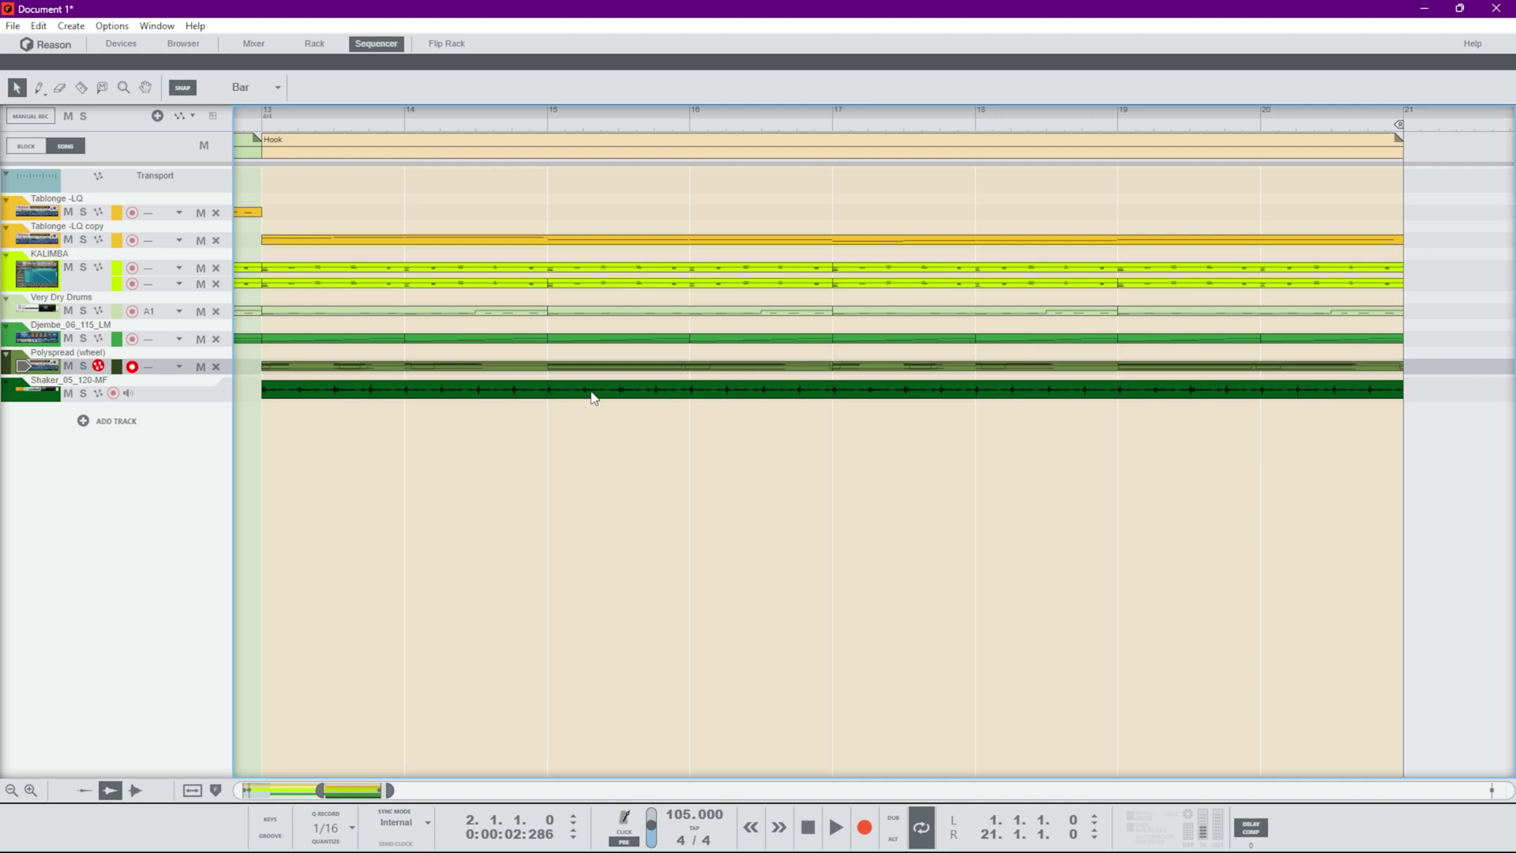
# Examine the quantize setup choices for the shaker clip at bar 15 and close the dialog without quantizing
pyautogui.rightClick(646, 395)
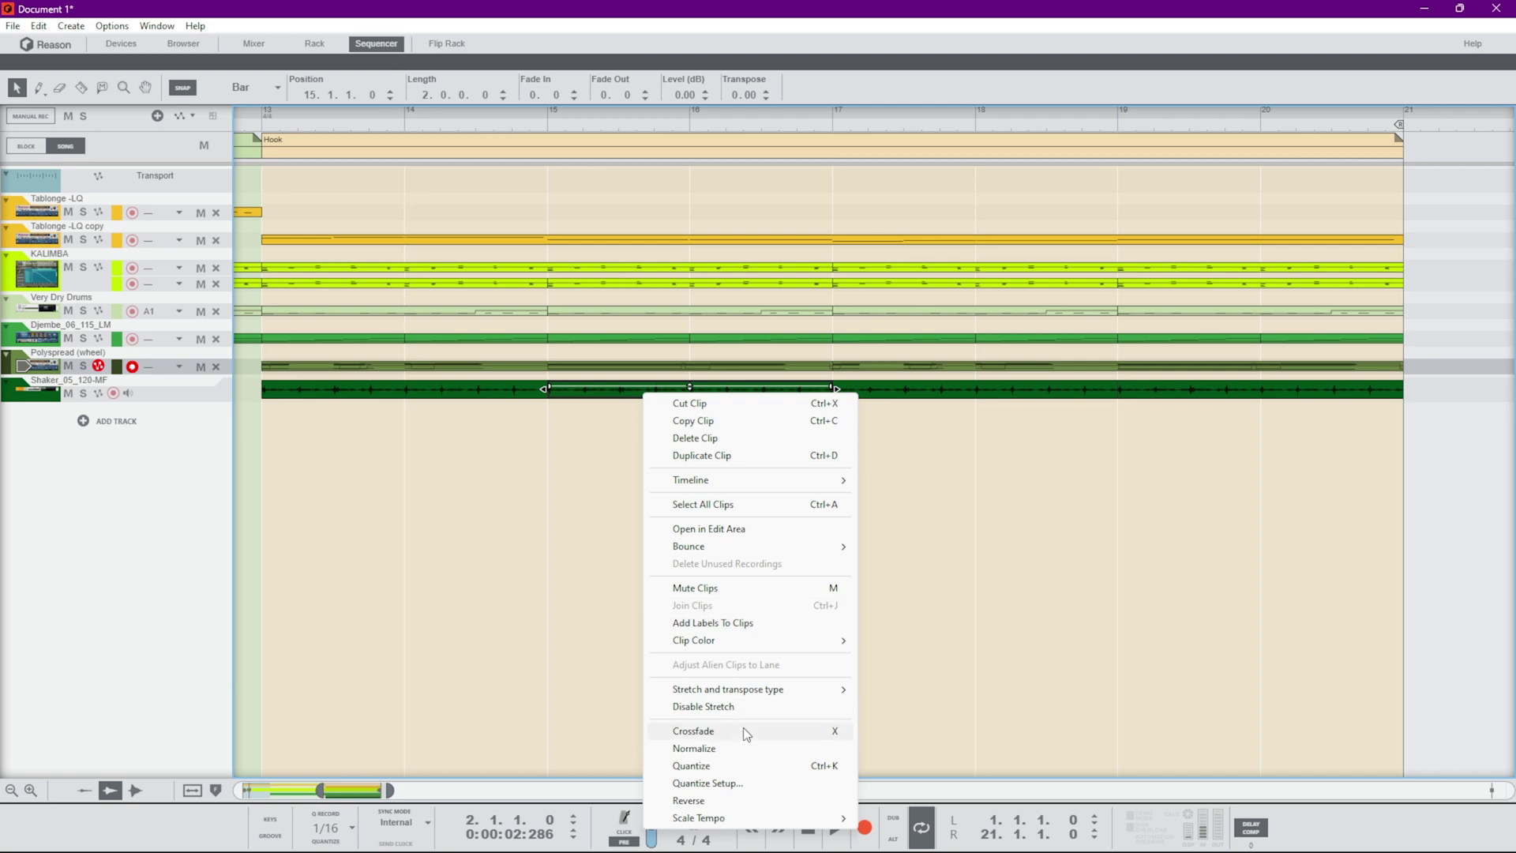
pyautogui.click(718, 790)
pyautogui.click(725, 436)
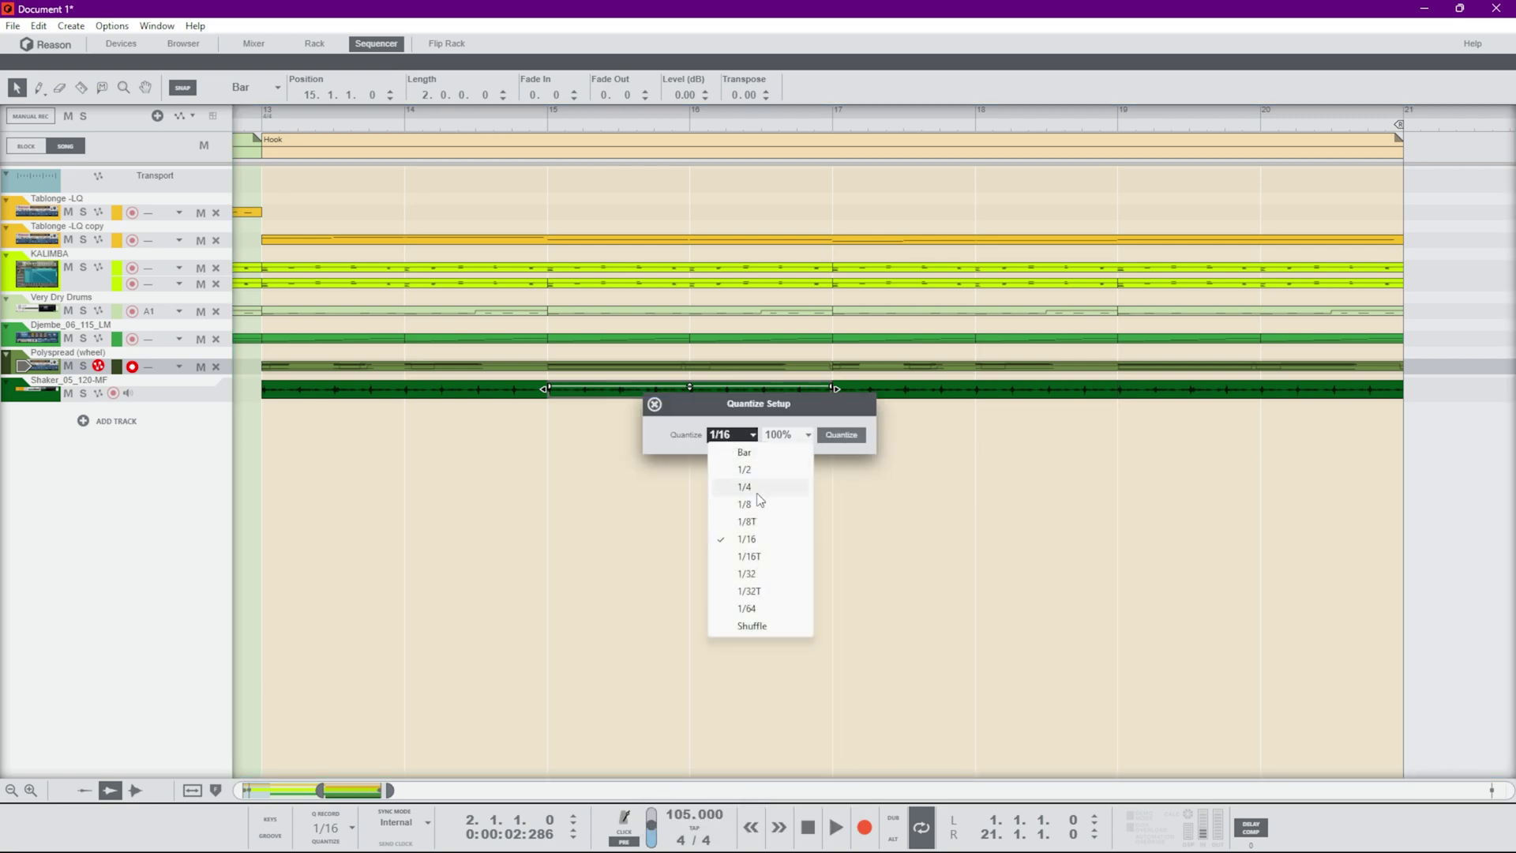
pyautogui.click(763, 427)
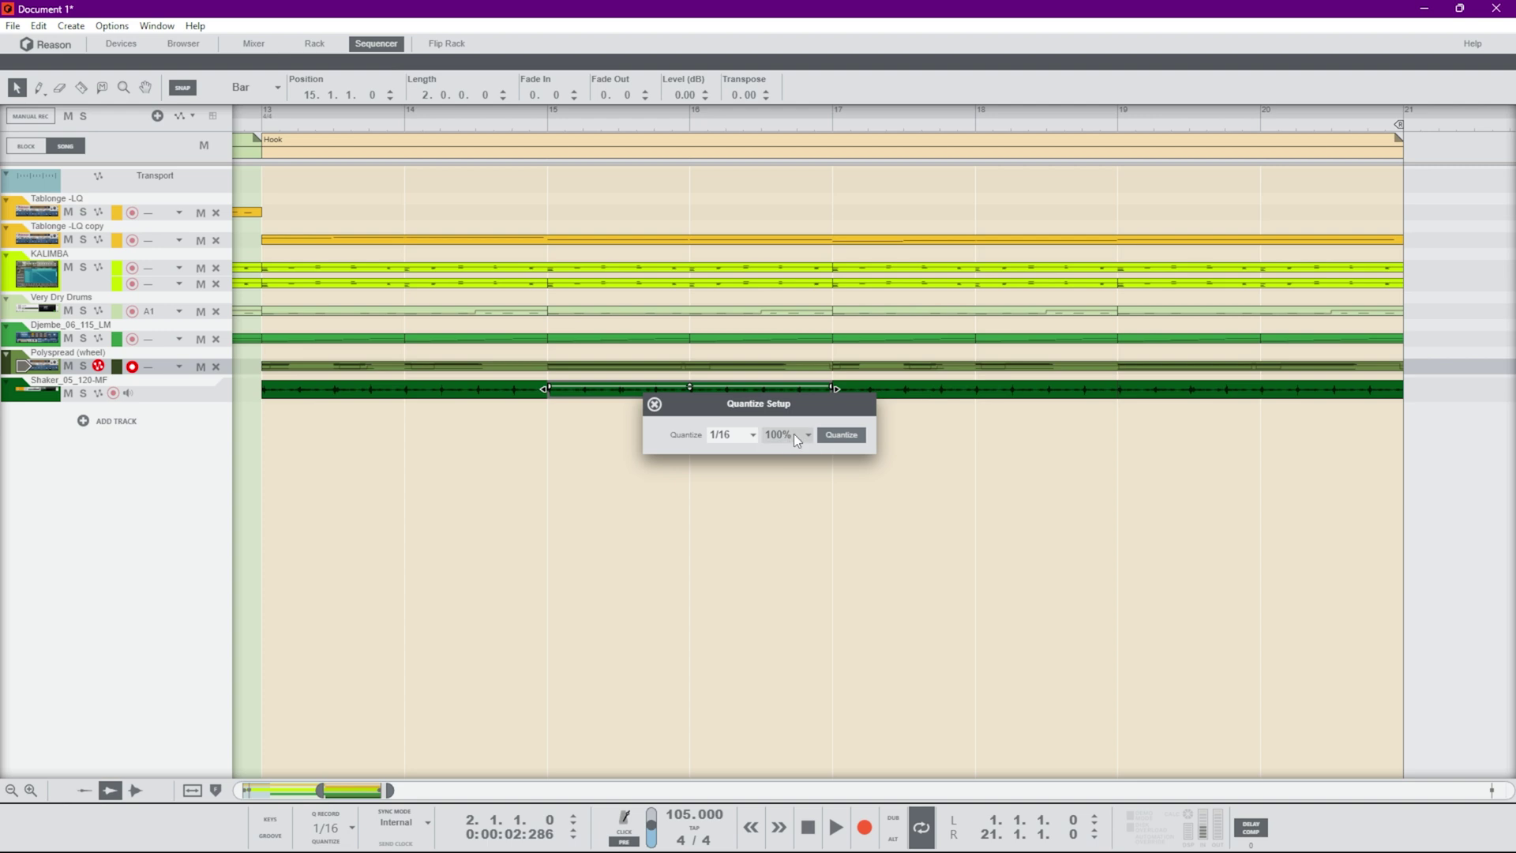
pyautogui.click(654, 406)
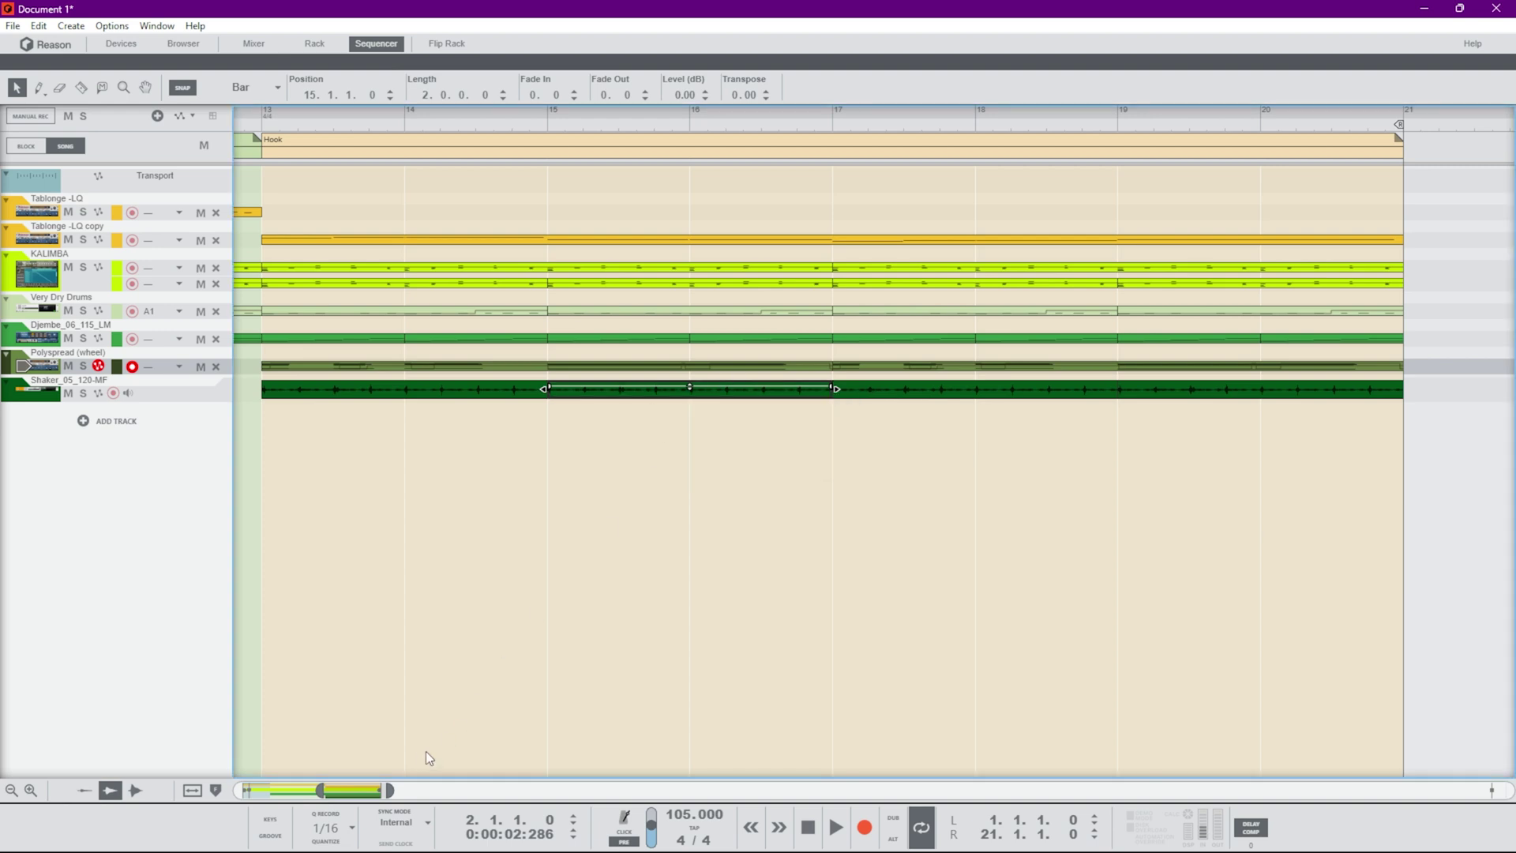
pyautogui.click(327, 840)
# Examine the editing commands available for the shaker clip at bar 15, including the Scale Tempo choices
pyautogui.rightClick(820, 392)
pyautogui.moveTo(865, 478)
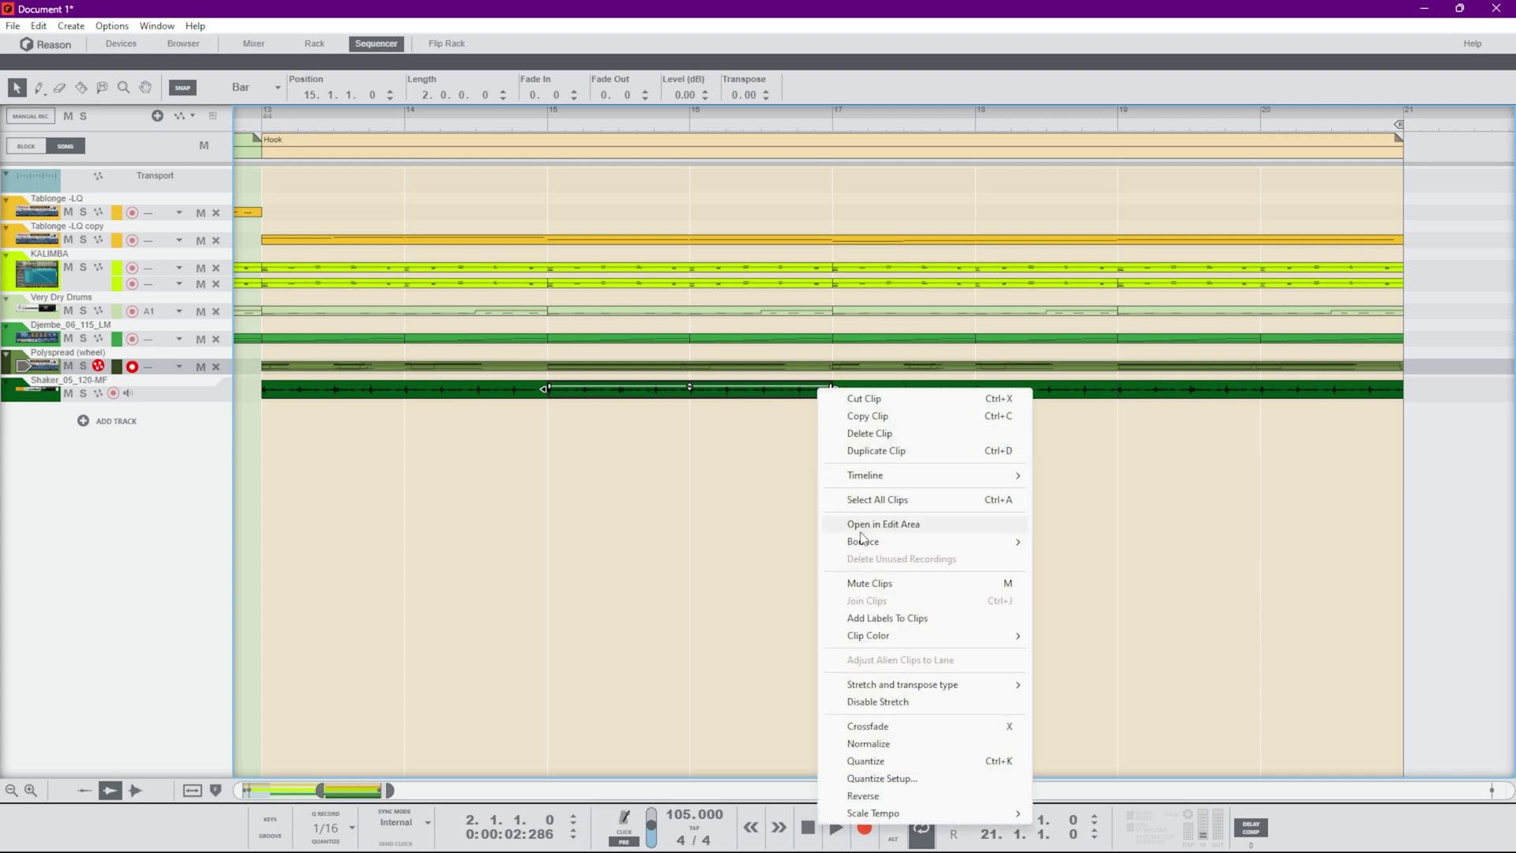
pyautogui.moveTo(894, 543)
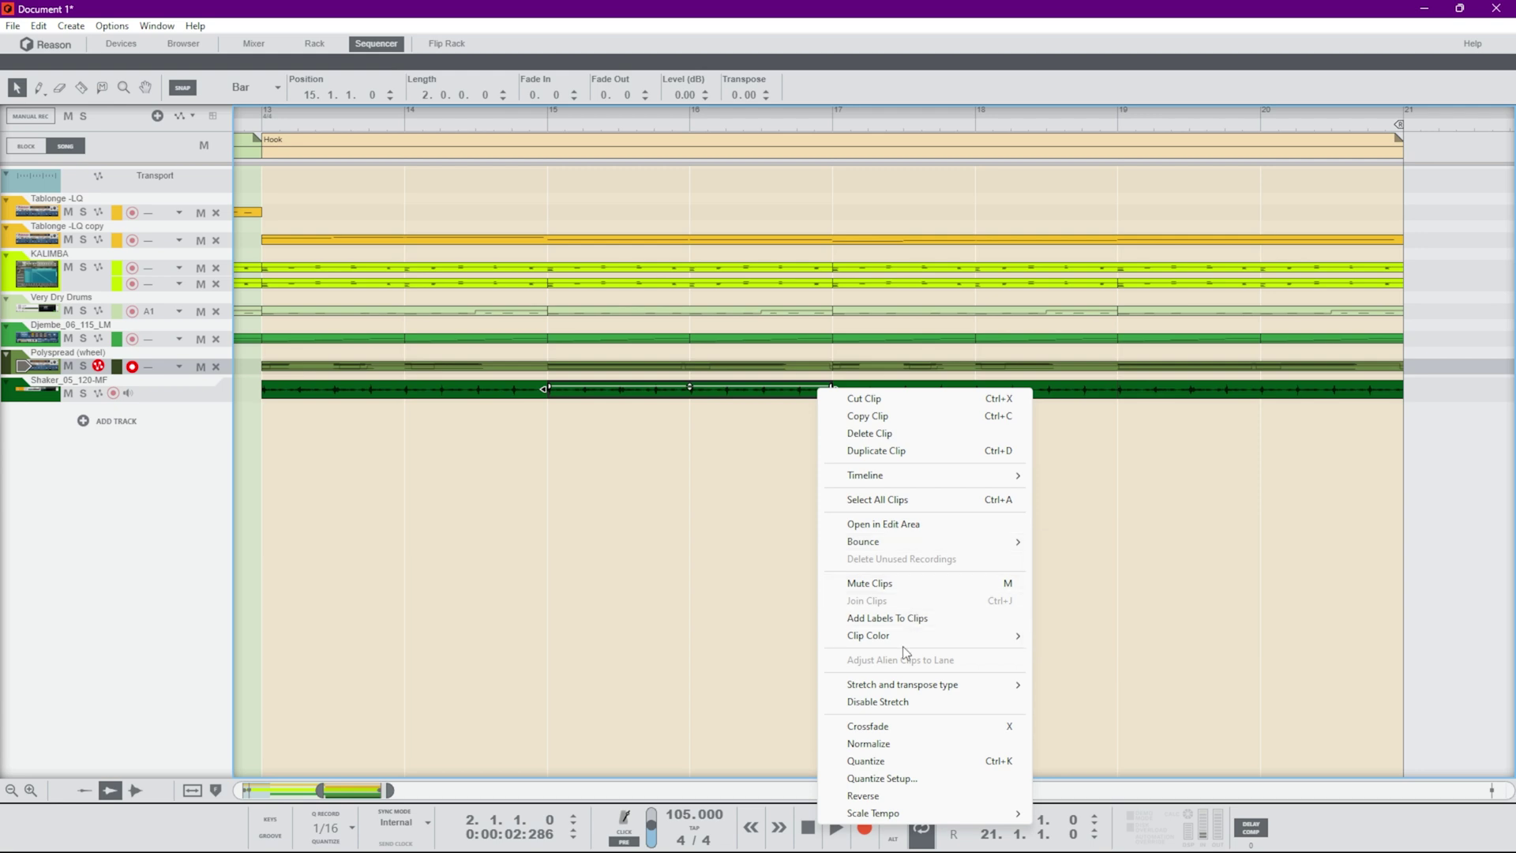
pyautogui.moveTo(894, 694)
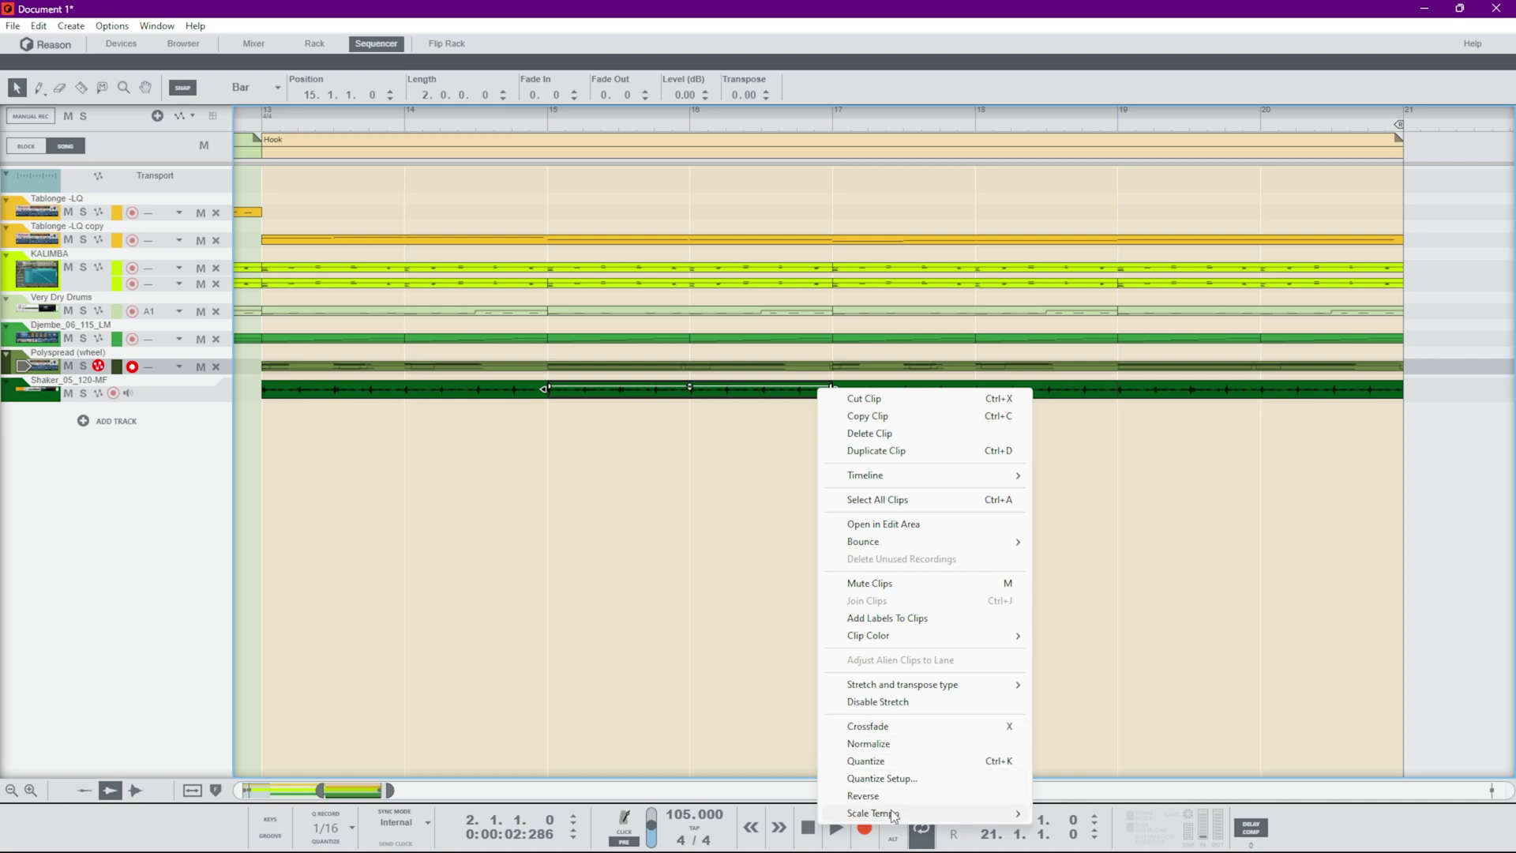
pyautogui.moveTo(884, 817)
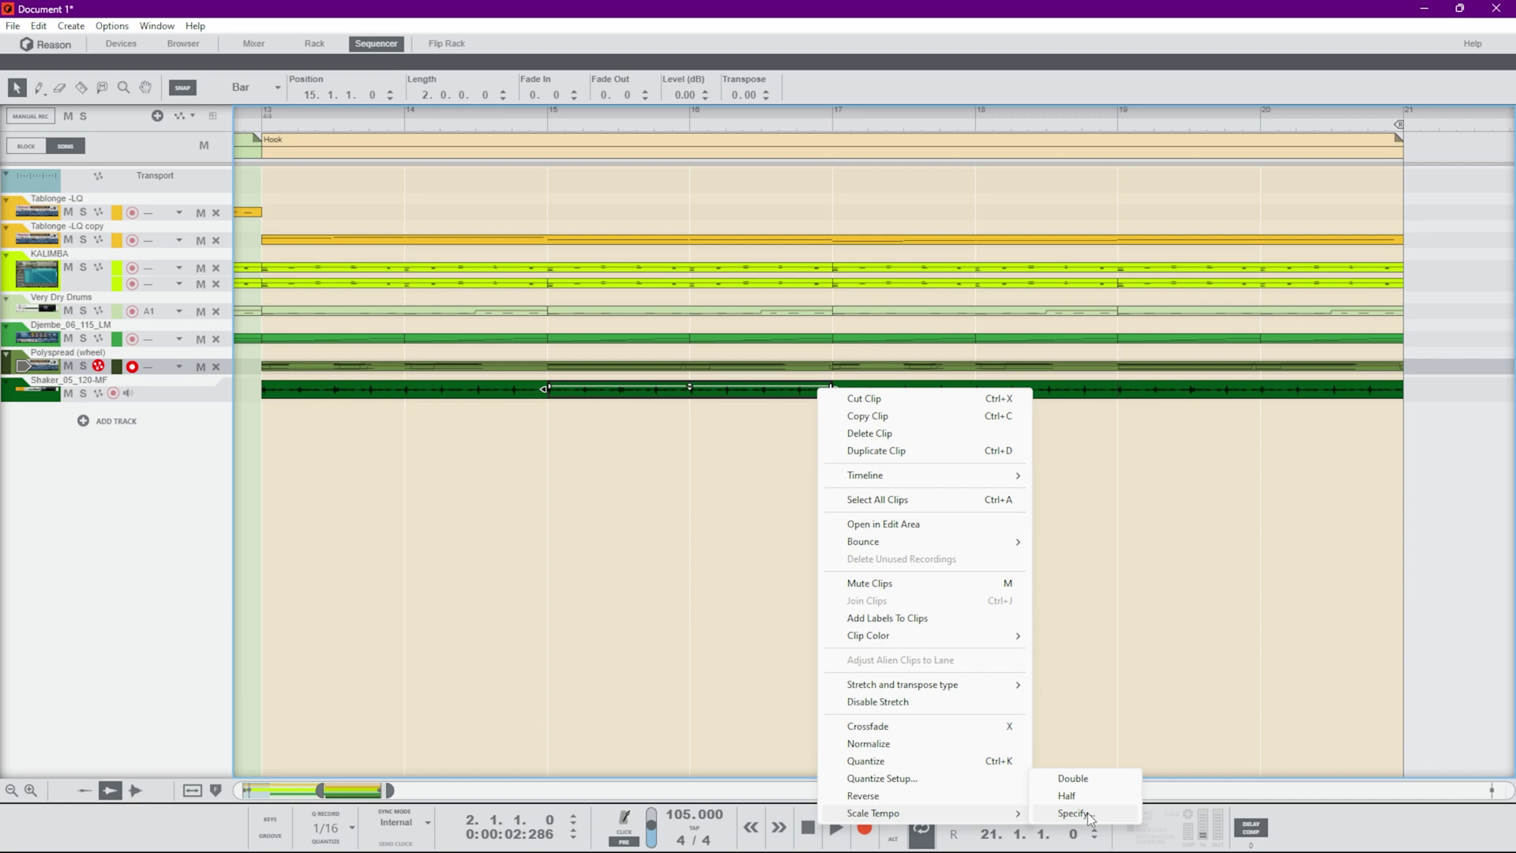
pyautogui.click(1292, 433)
# Move the last shaker clip from bar 19 to bar 21, beyond the end of the hook
pyautogui.click(1291, 393)
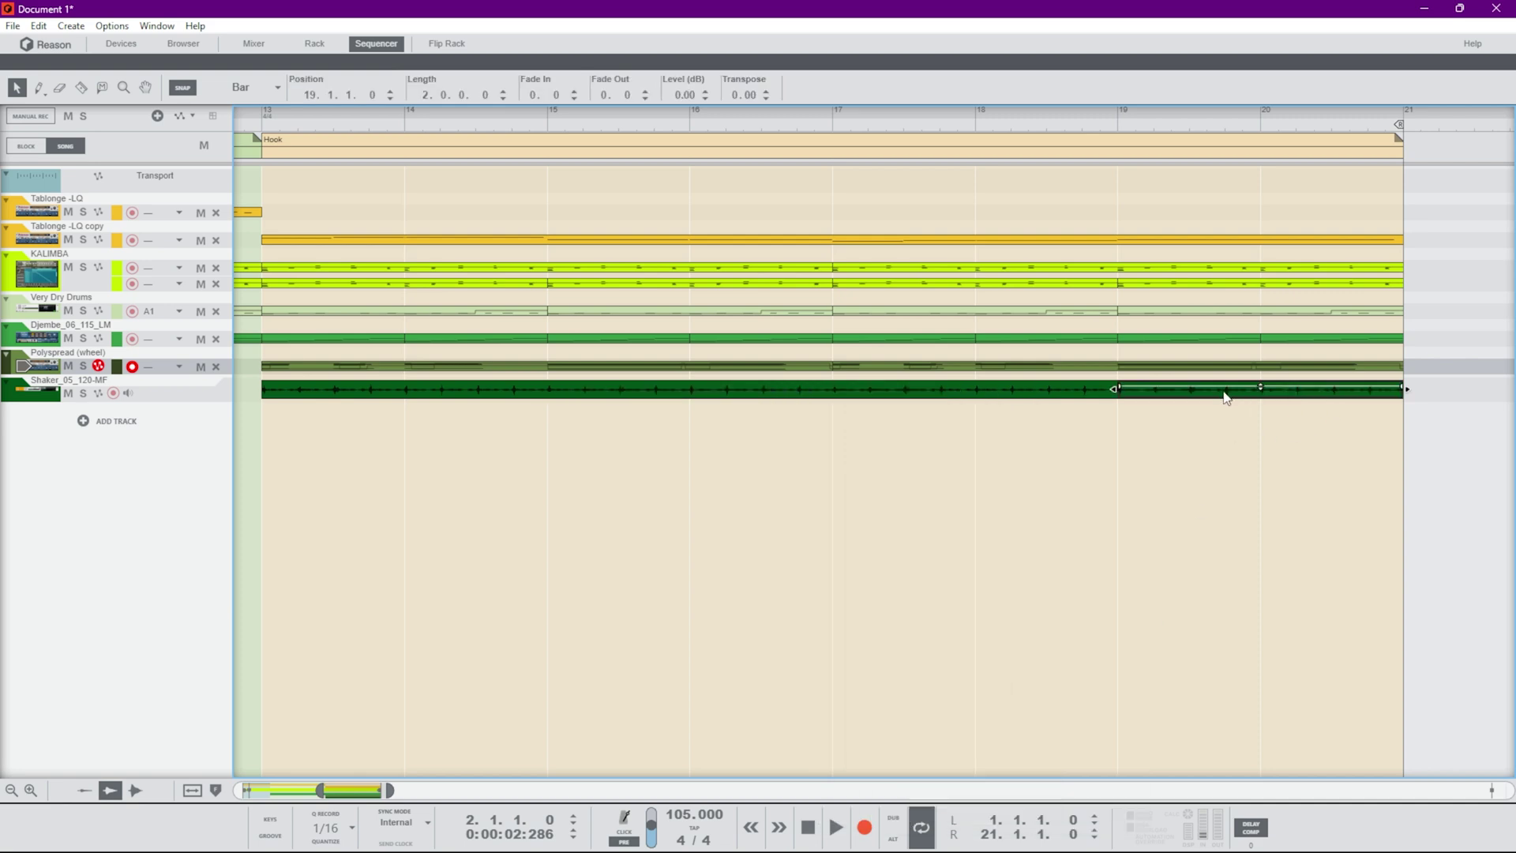
pyautogui.scroll(-3, 1227, 397)
pyautogui.moveTo(794, 393); pyautogui.dragTo(949, 398)
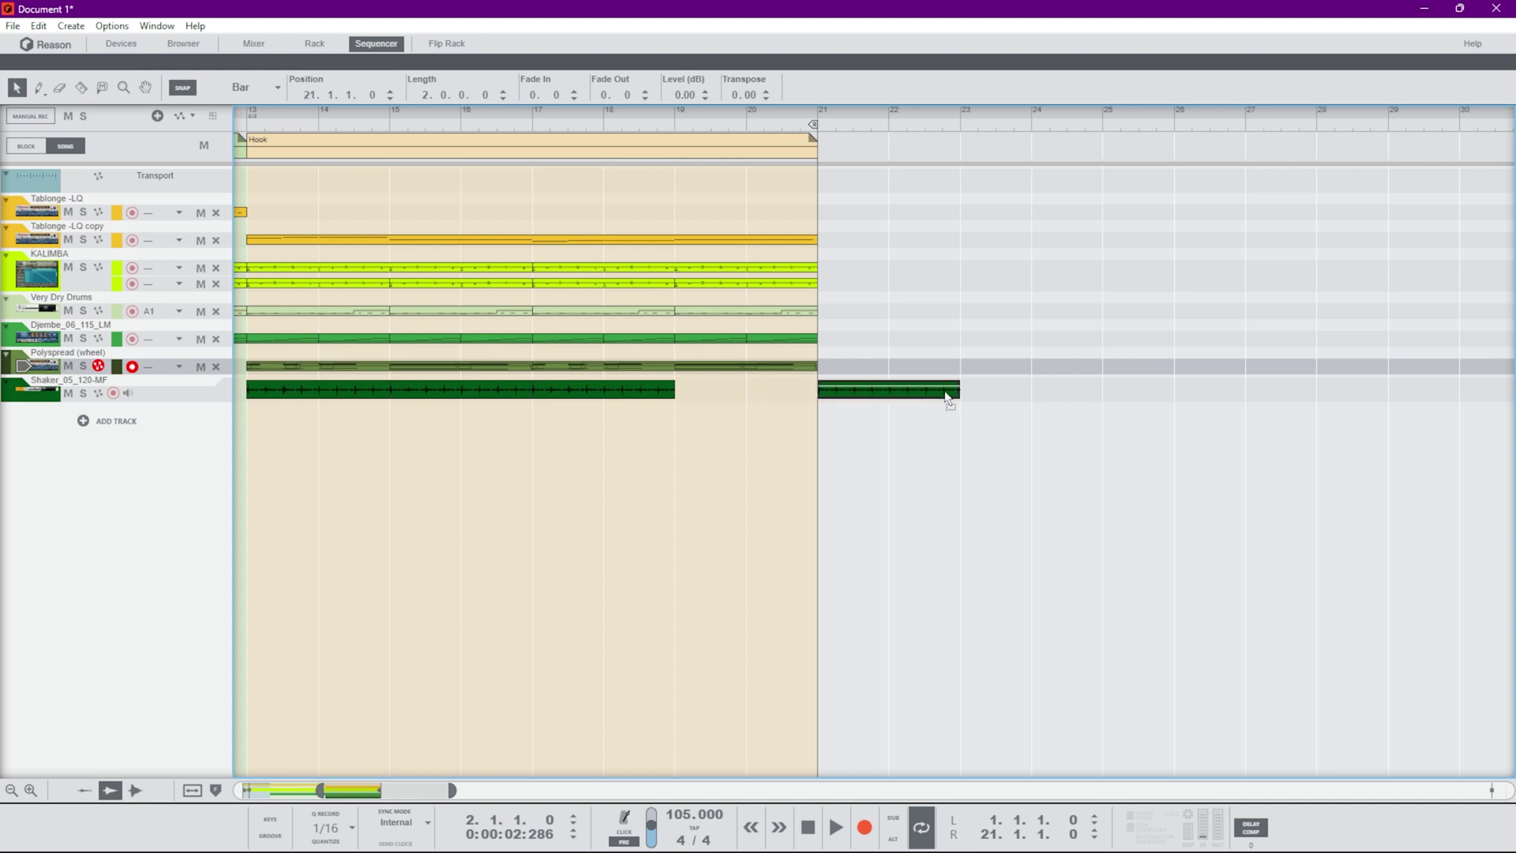
# Scale the tempo of the shaker clip at bar 21 to half and audition it
pyautogui.rightClick(923, 399)
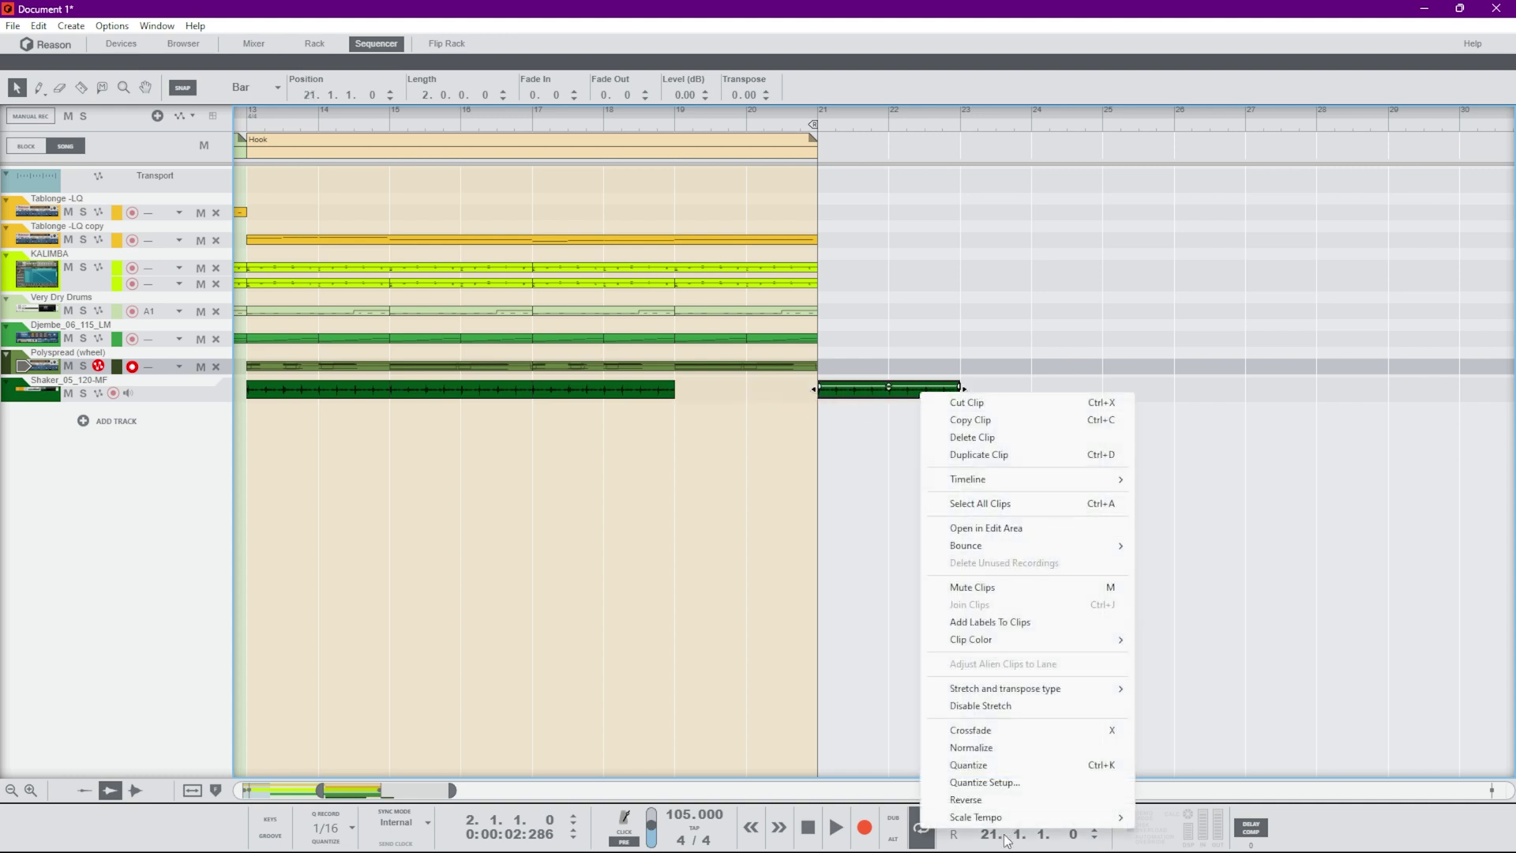
pyautogui.moveTo(993, 822)
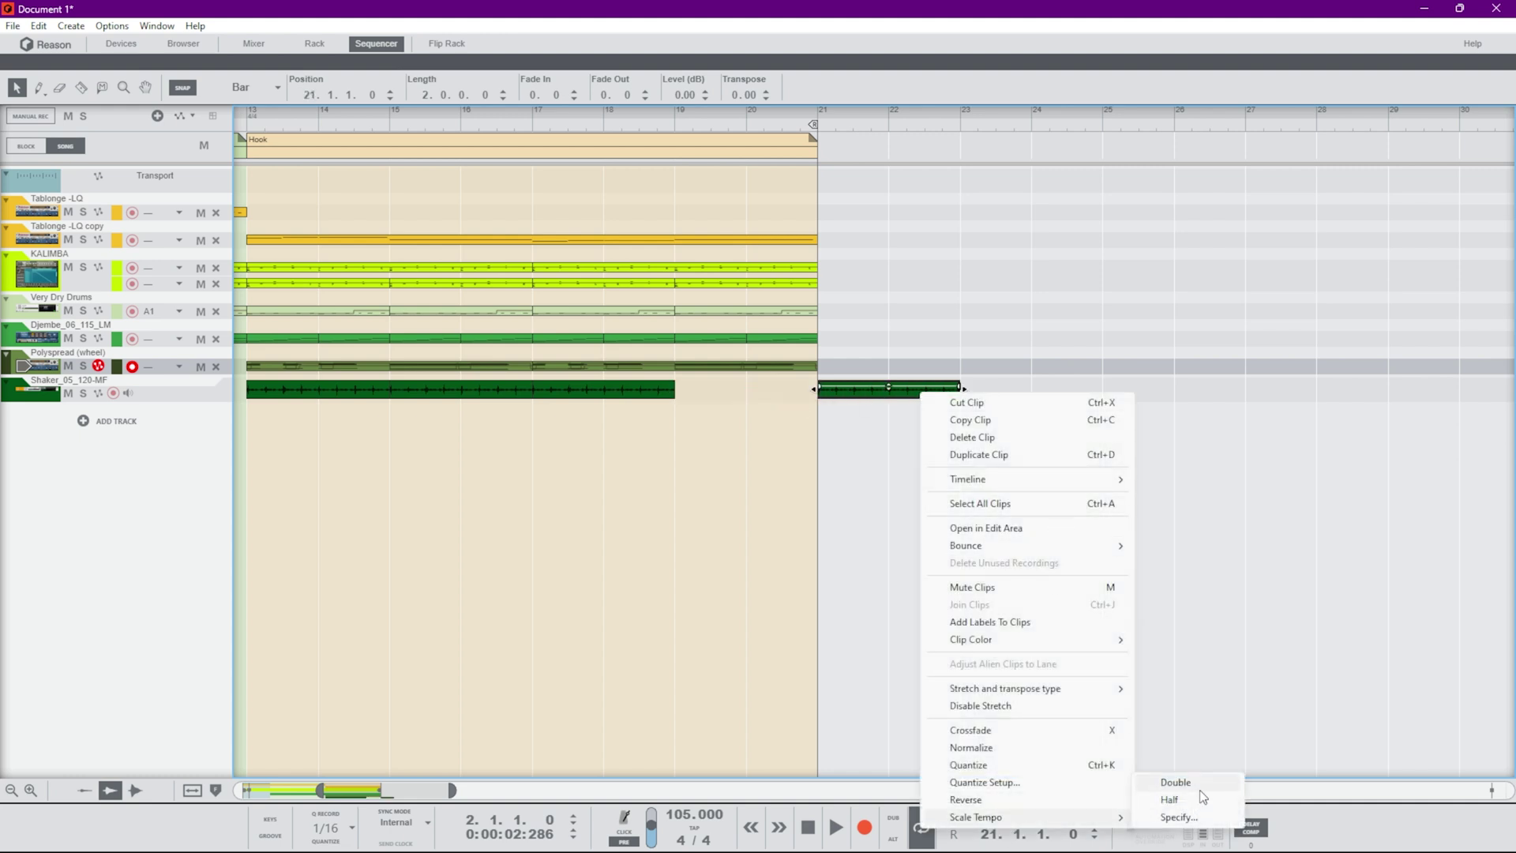
pyautogui.click(1173, 800)
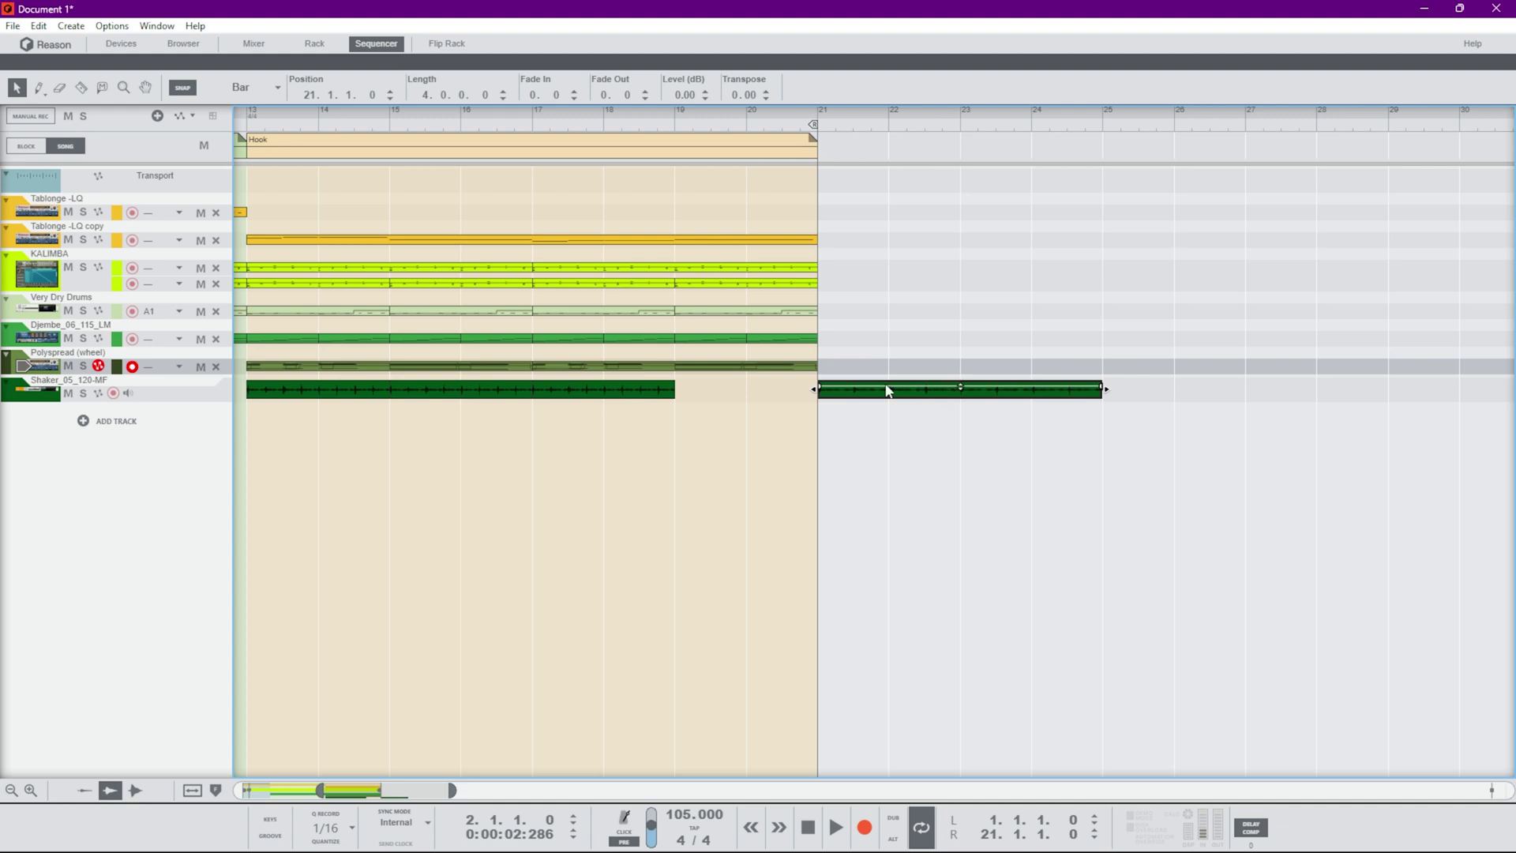
pyautogui.press('space')
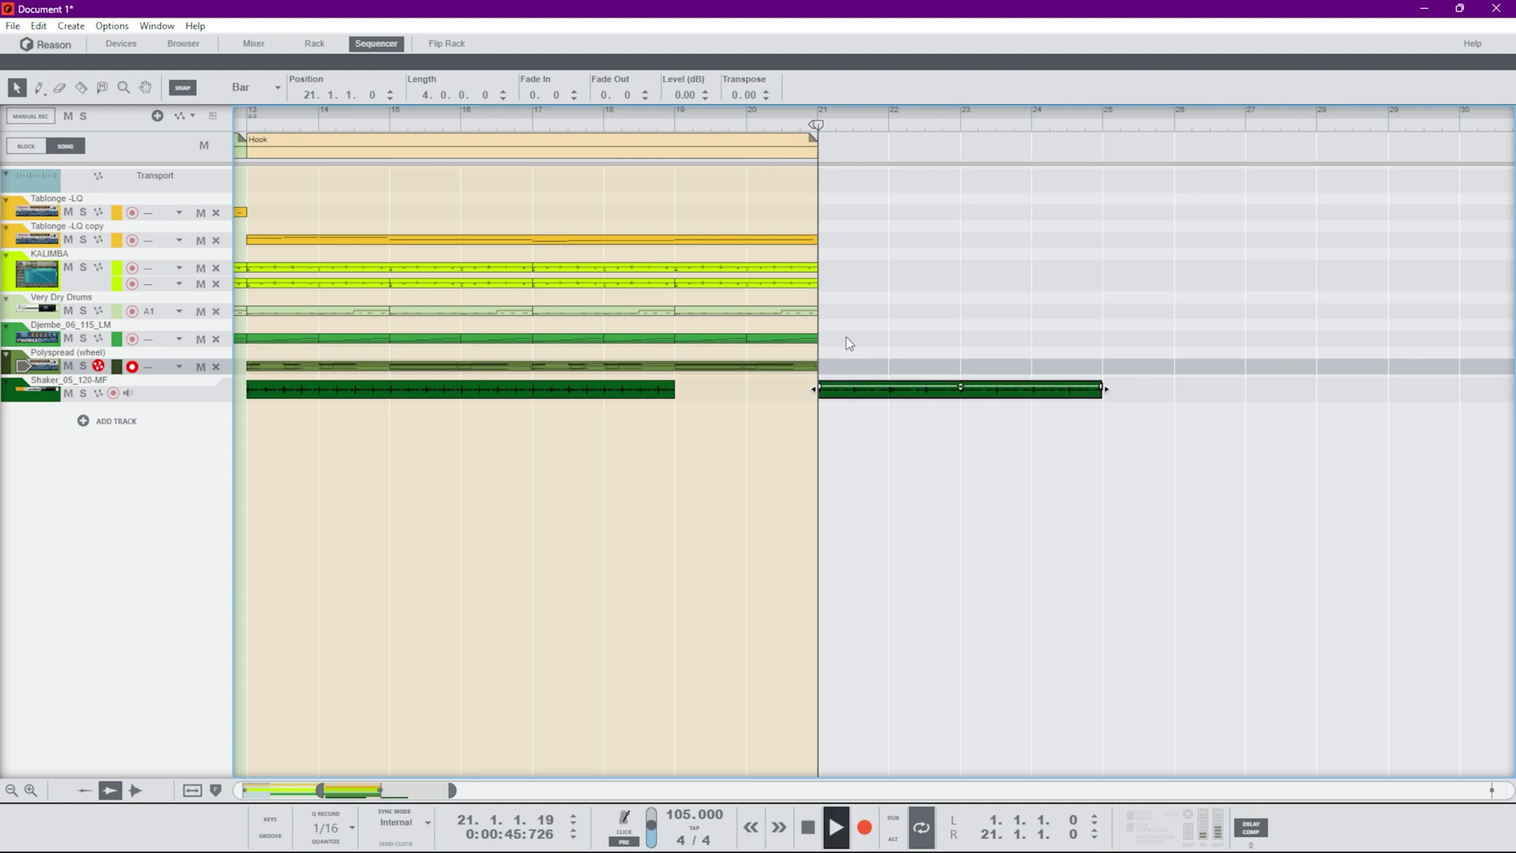
pyautogui.press('space')
# Double the tempo of the four-bar shaker clip at bar 21 and audition it
pyautogui.rightClick(895, 397)
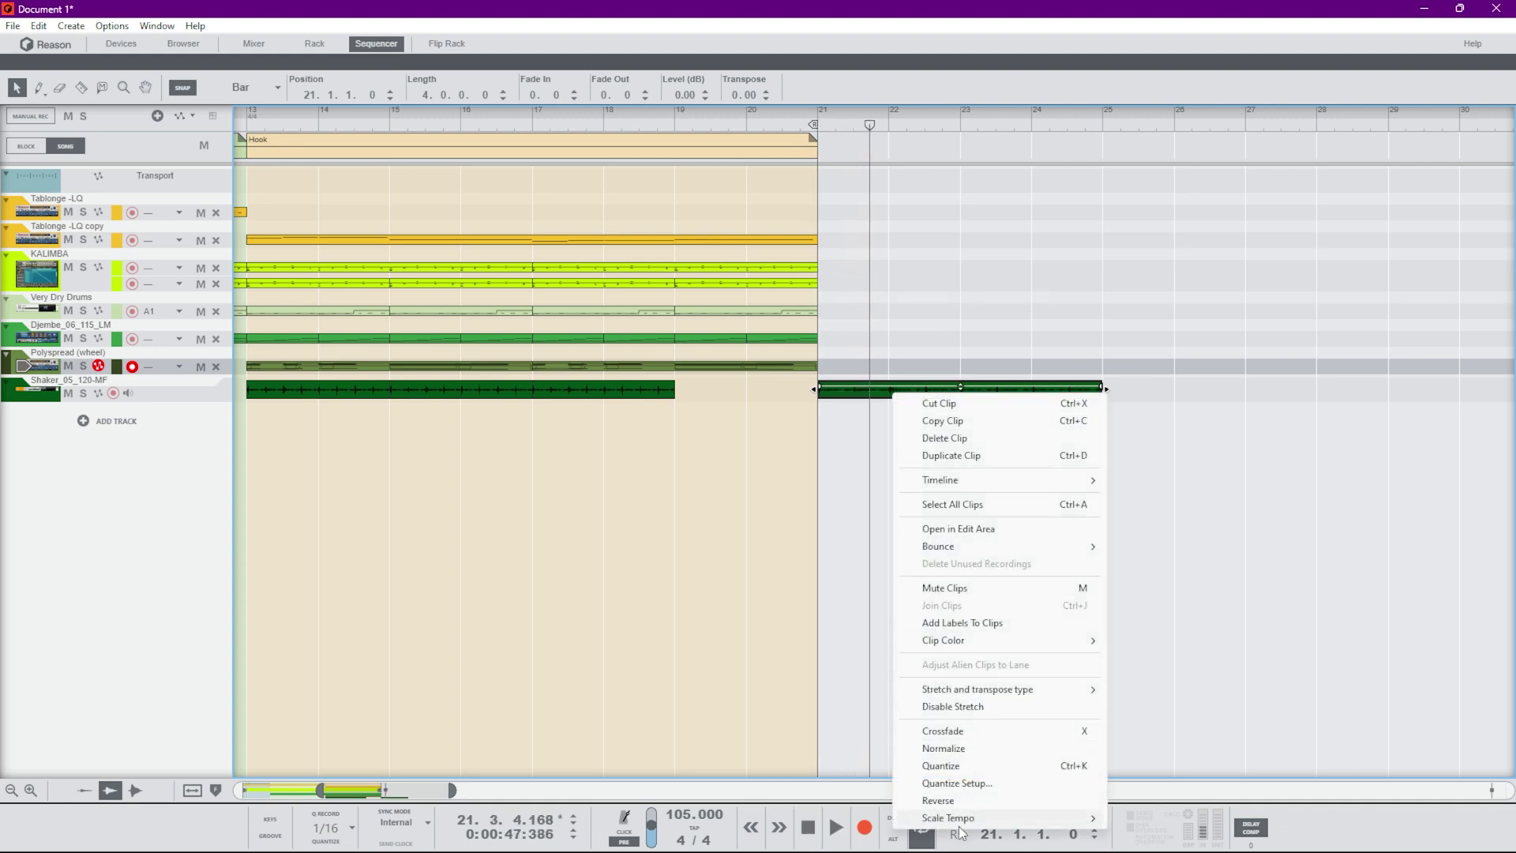
pyautogui.moveTo(962, 821)
pyautogui.click(1146, 800)
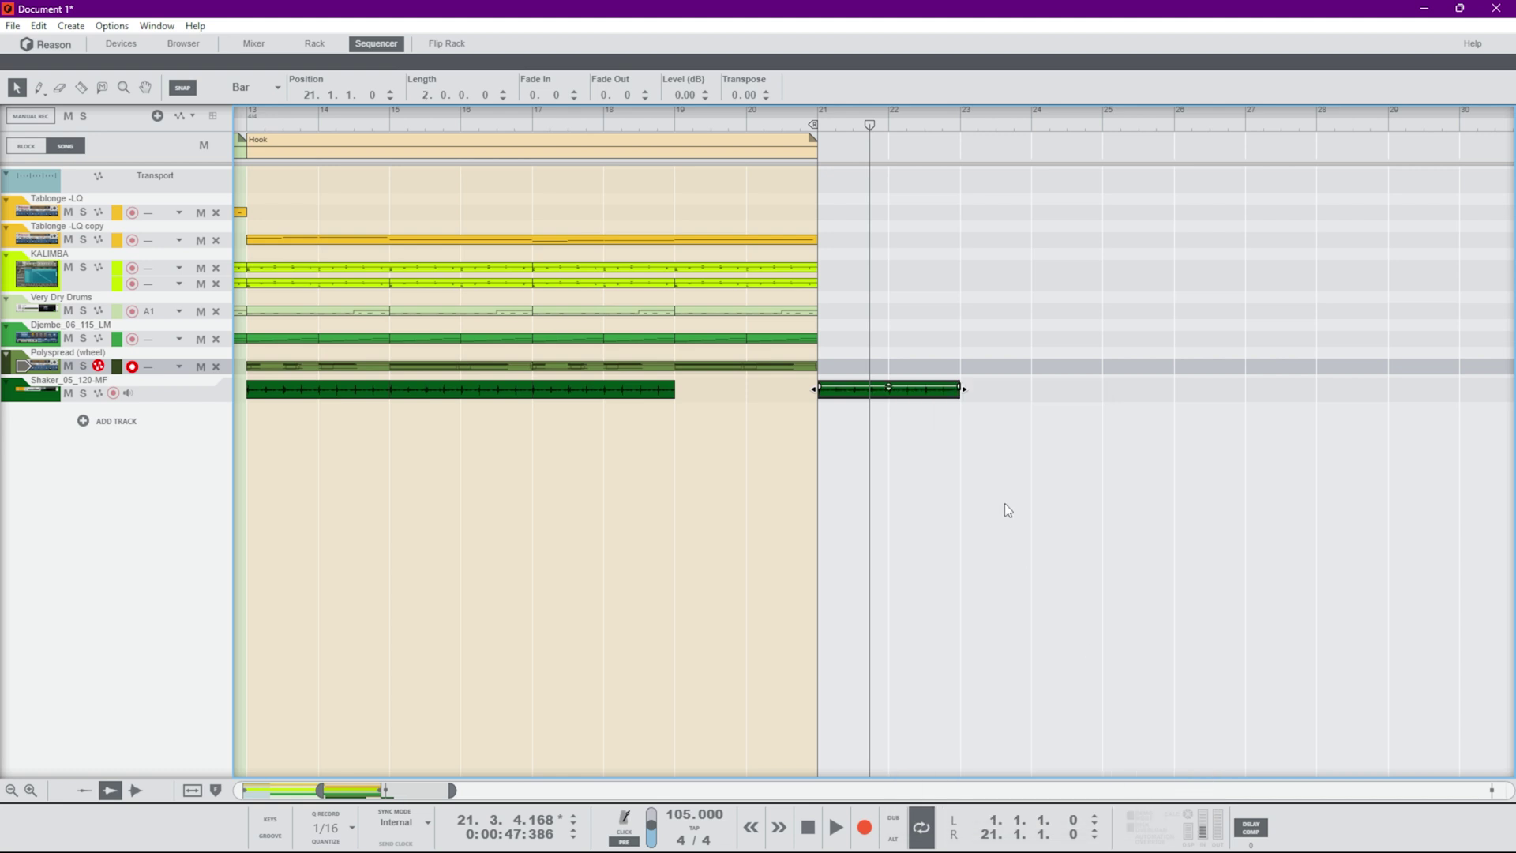
pyautogui.press('space')
pyautogui.press('space')
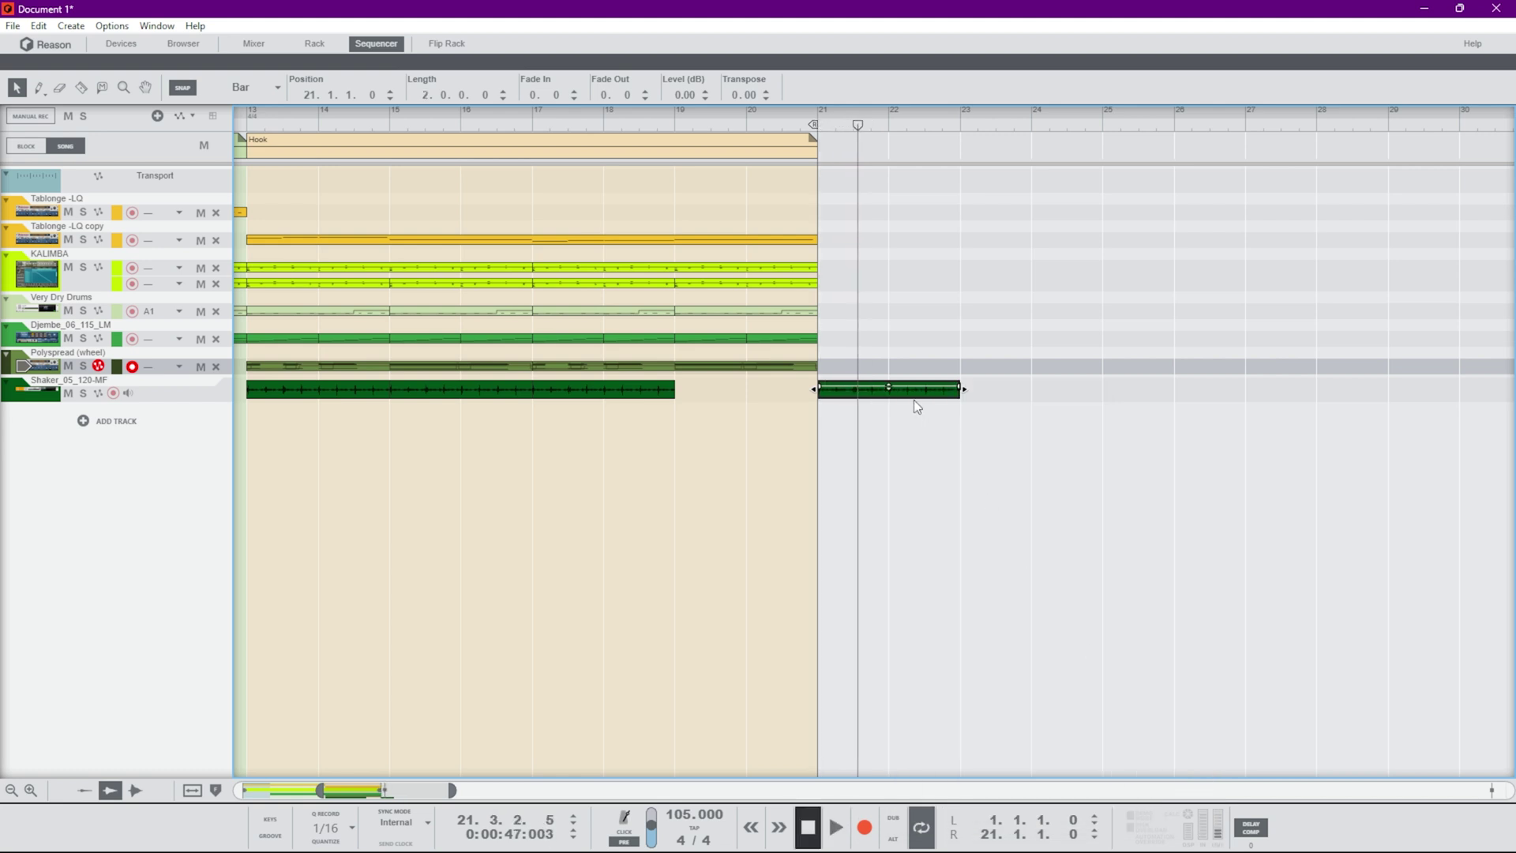
# Double the shaker clip's tempo once more, shortening it to one bar, and audition it
pyautogui.rightClick(910, 391)
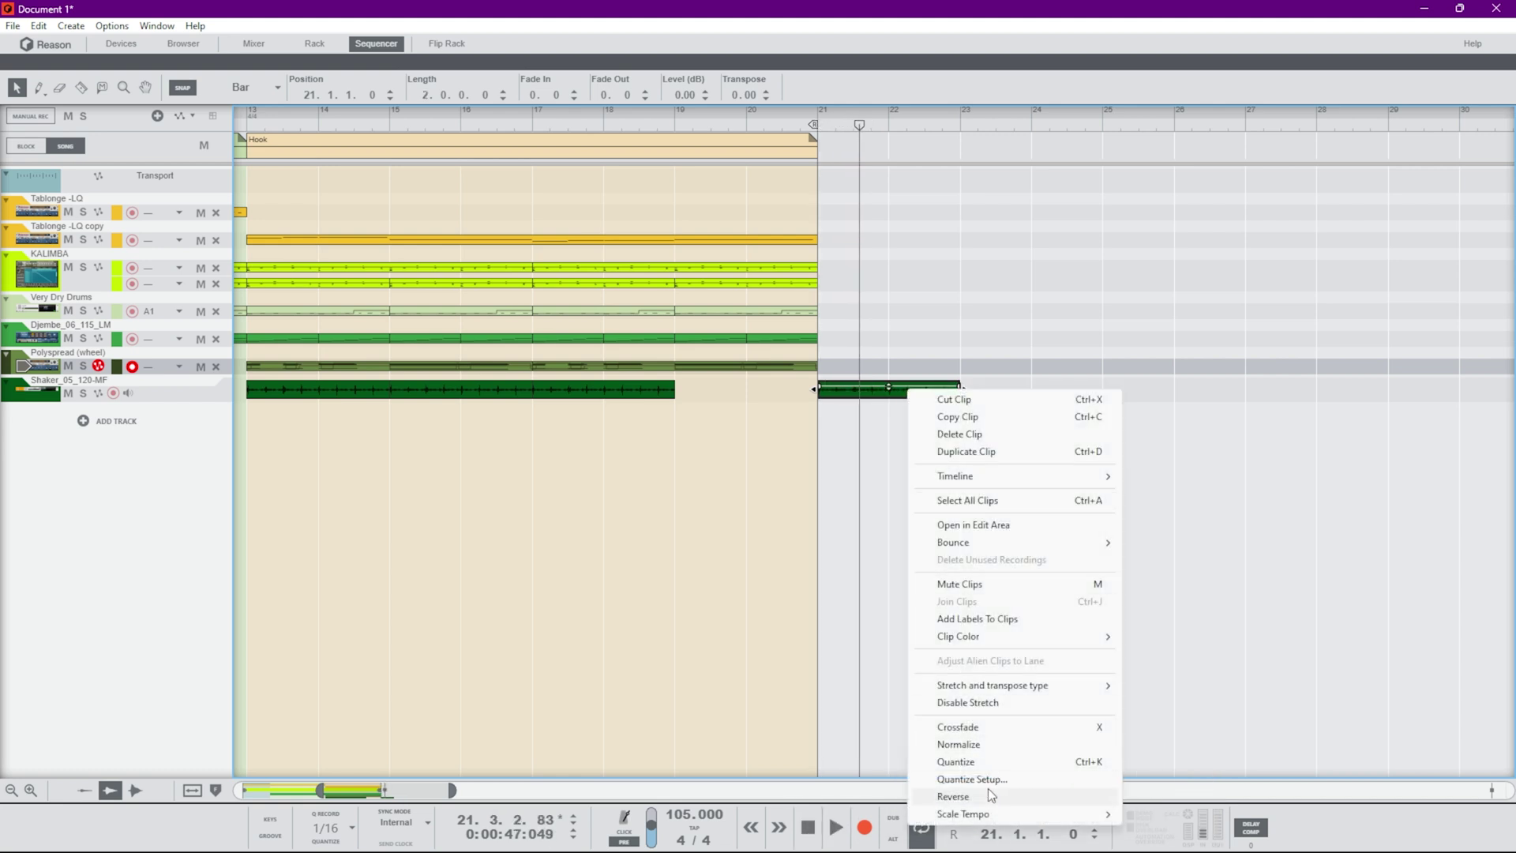
pyautogui.moveTo(987, 818)
pyautogui.click(1200, 794)
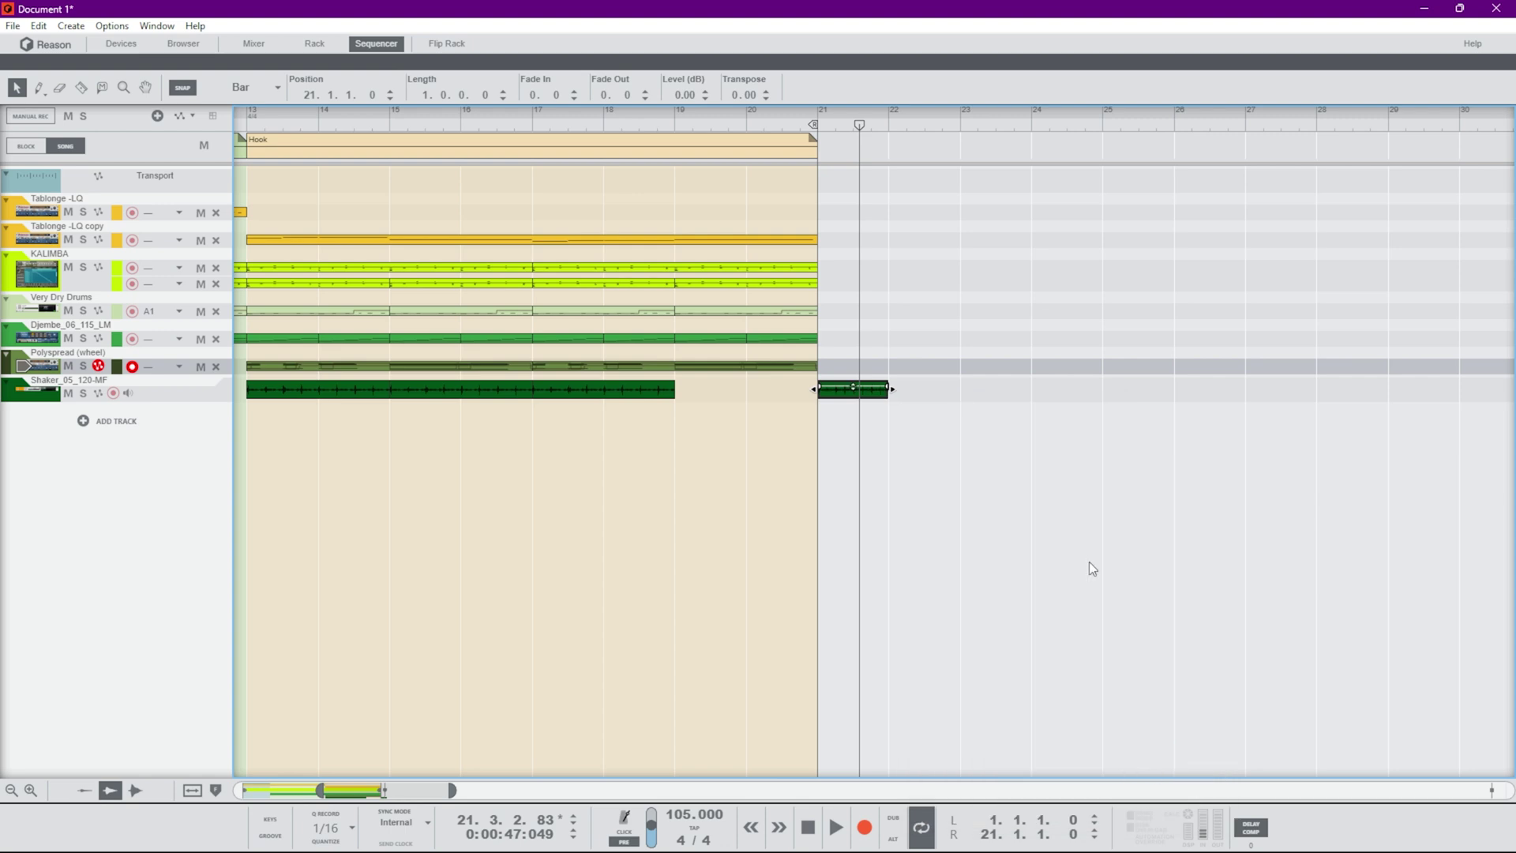
pyautogui.press('space')
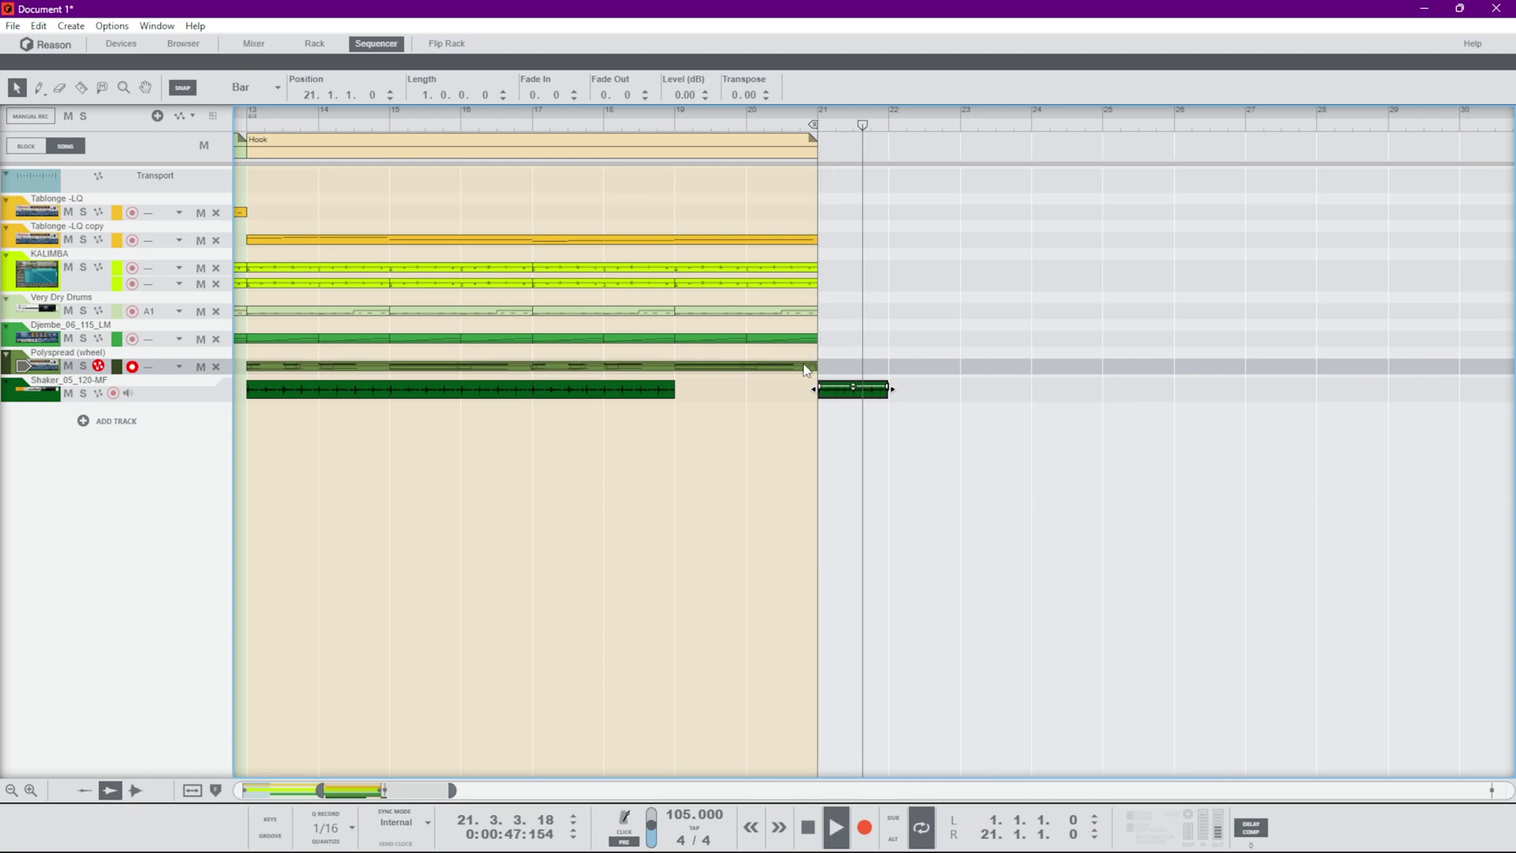
pyautogui.press('space')
# Time-stretch the one-bar shaker clip at bar 21 to a length of two bars
pyautogui.moveTo(890, 388); pyautogui.dragTo(926, 395)
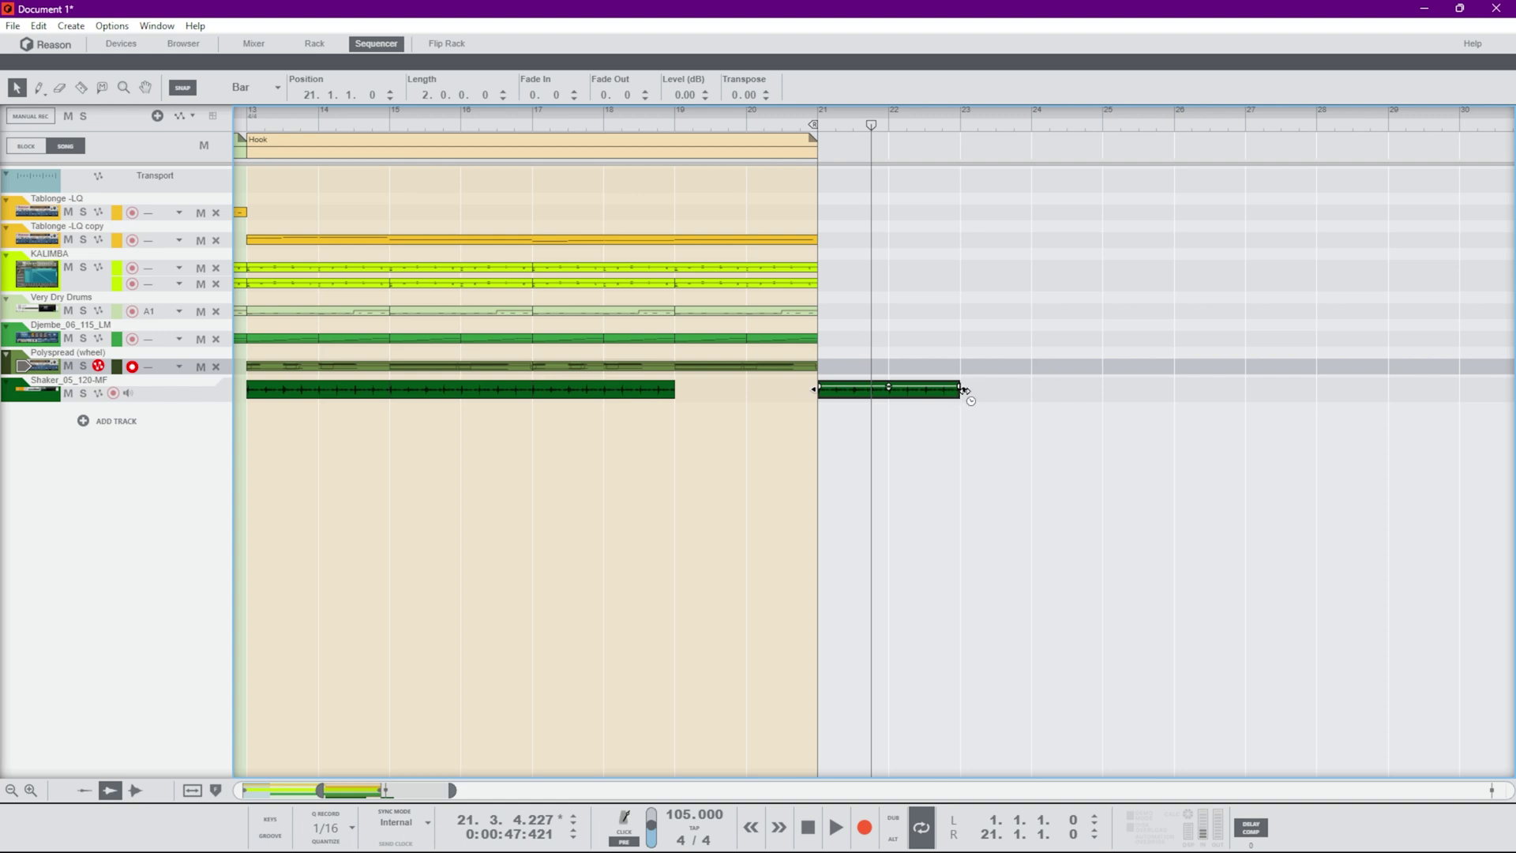
pyautogui.moveTo(965, 392)
pyautogui.mouseDown()
pyautogui.moveTo(1335, 425)
pyautogui.moveTo(823, 423)
pyautogui.moveTo(1202, 399)
pyautogui.moveTo(940, 413)
pyautogui.moveTo(1026, 399)
pyautogui.moveTo(1459, 409)
pyautogui.moveTo(853, 393)
pyautogui.moveTo(1232, 382)
pyautogui.moveTo(843, 428)
pyautogui.moveTo(952, 406)
pyautogui.moveTo(711, 386)
pyautogui.moveTo(900, 410)
pyautogui.moveTo(1313, 399)
pyautogui.moveTo(849, 399)
pyautogui.moveTo(959, 391)
pyautogui.mouseUp()
pyautogui.rightClick(934, 395)
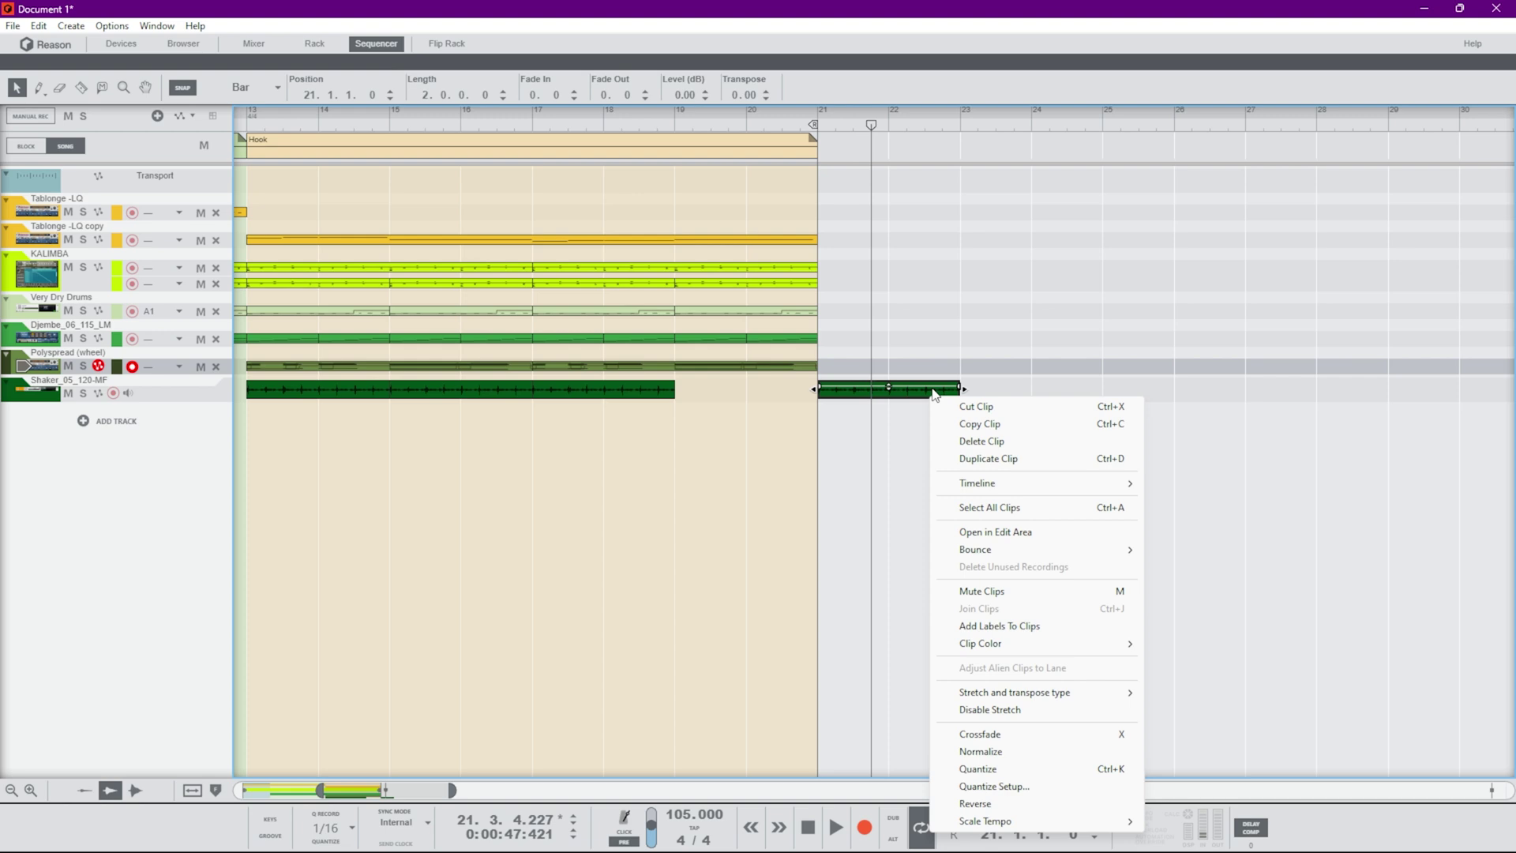
pyautogui.click(932, 358)
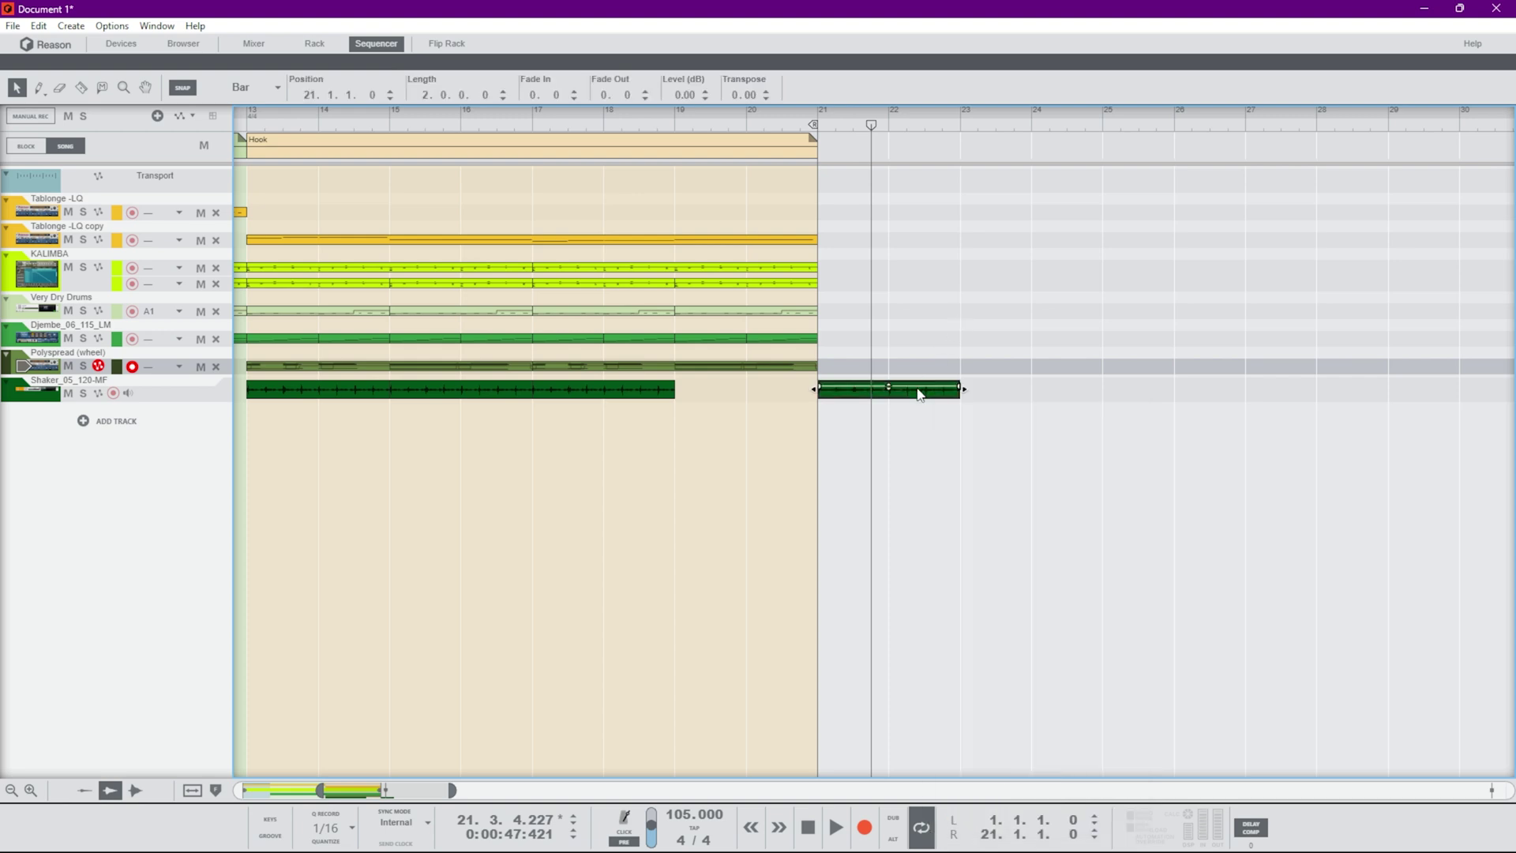
# Open the shaker clip at bar 21 in the audio edit view and audition its waveform
pyautogui.doubleClick(917, 388)
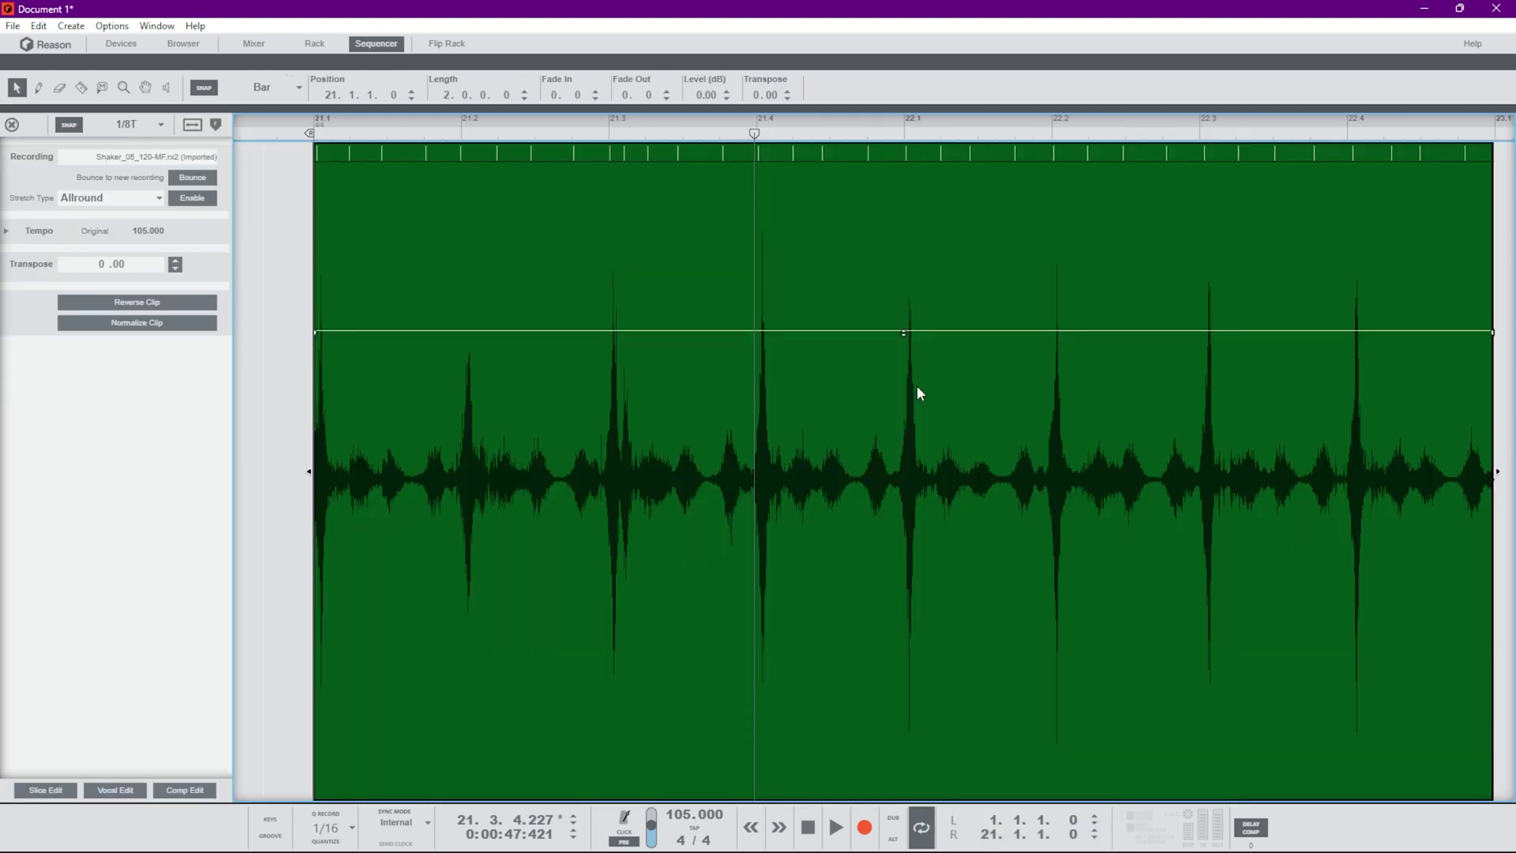
pyautogui.press('space')
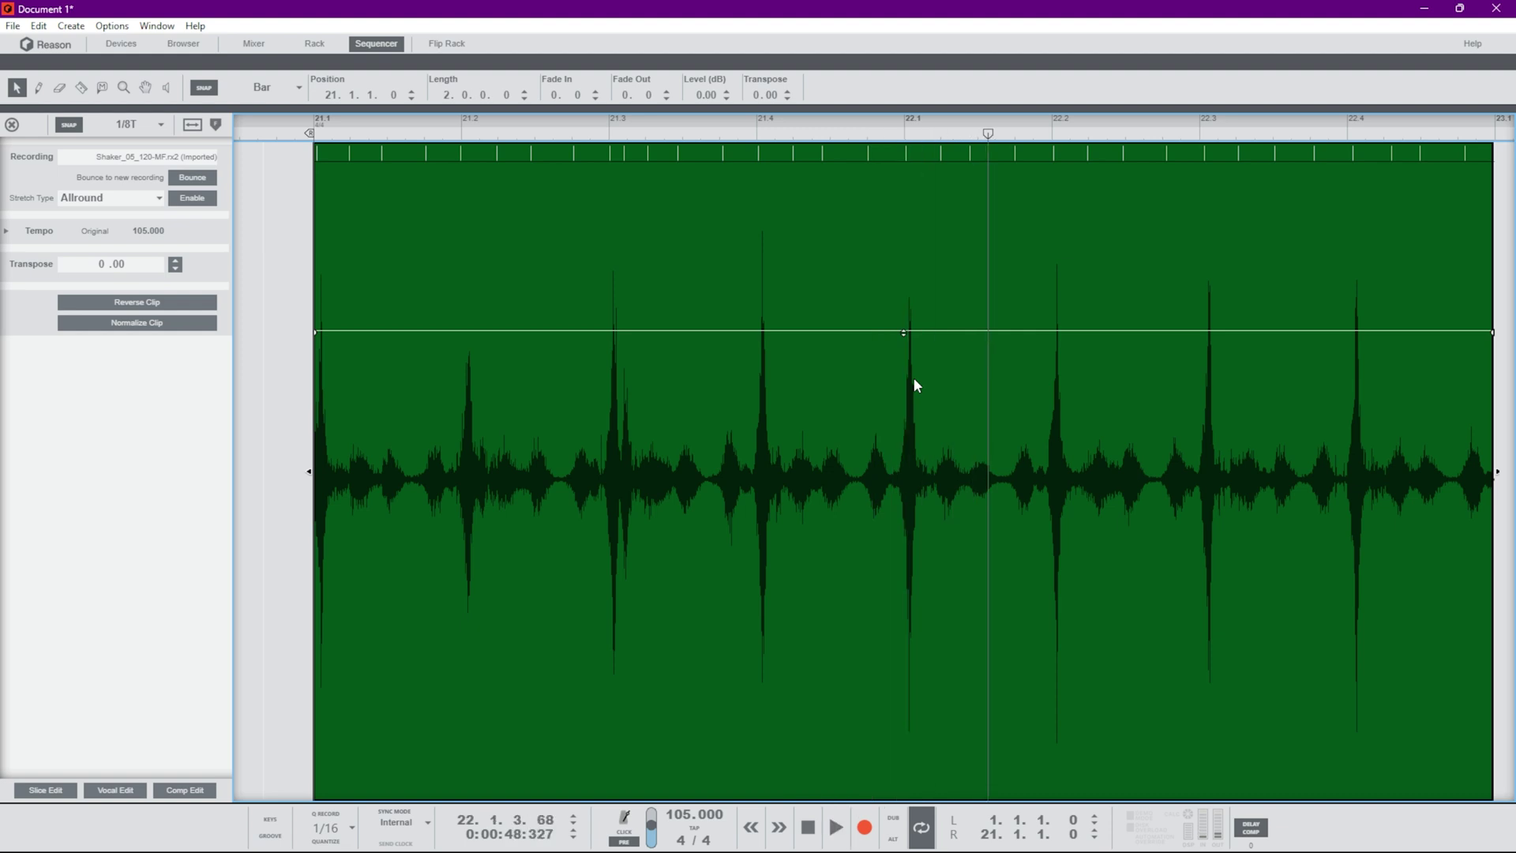
# Stop playback and expand the tempo scaling options of the shaker clip
pyautogui.press('space')
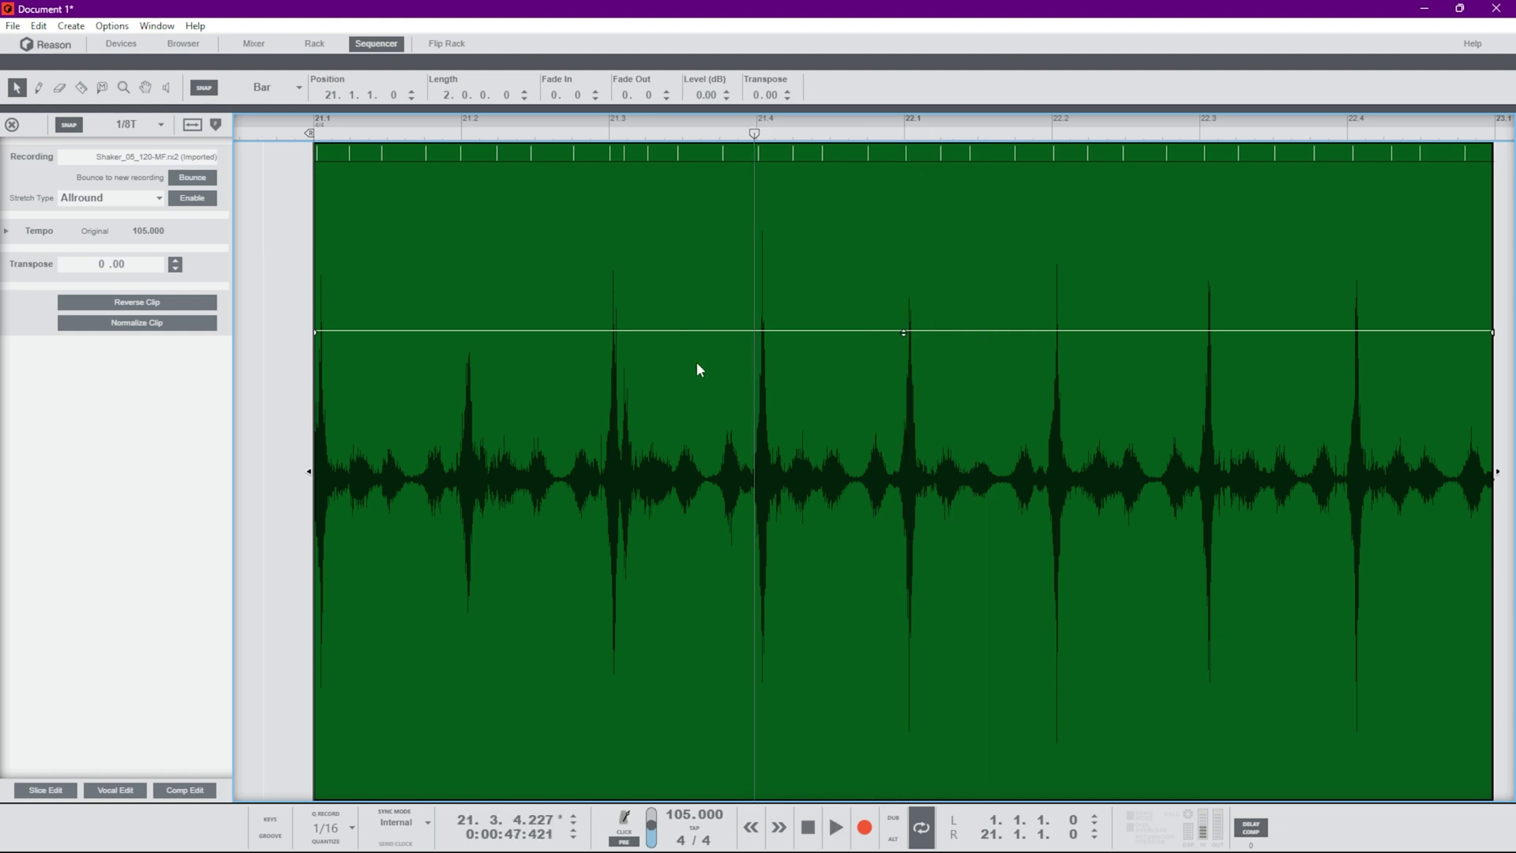
pyautogui.click(6, 231)
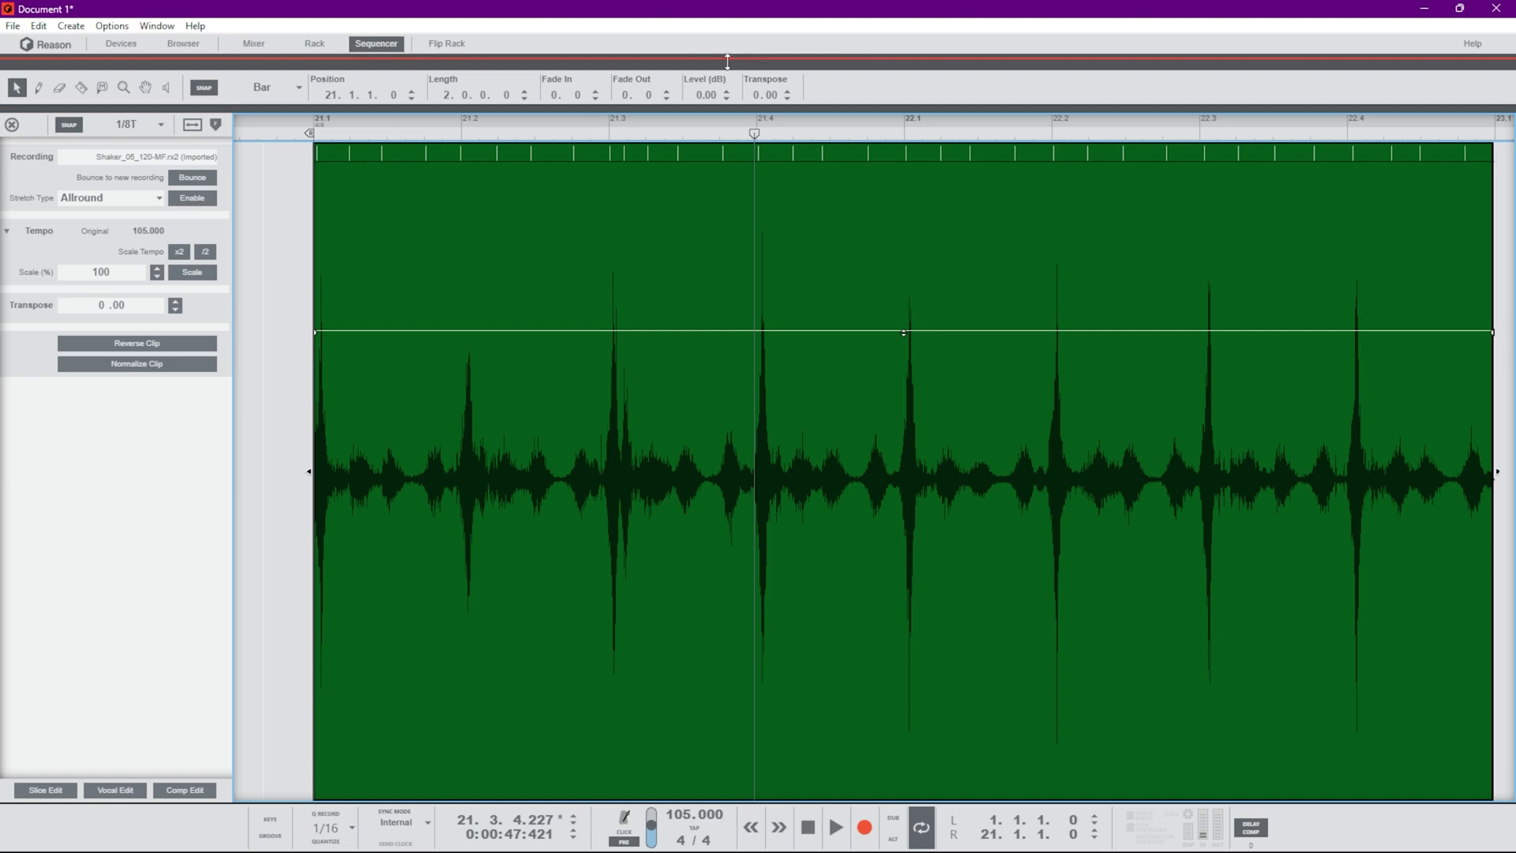
# Show the device palette, browser, mixer and rack alongside the sequencer, and view the rear of the rack with the browser closed
pyautogui.click(114, 45)
pyautogui.click(183, 44)
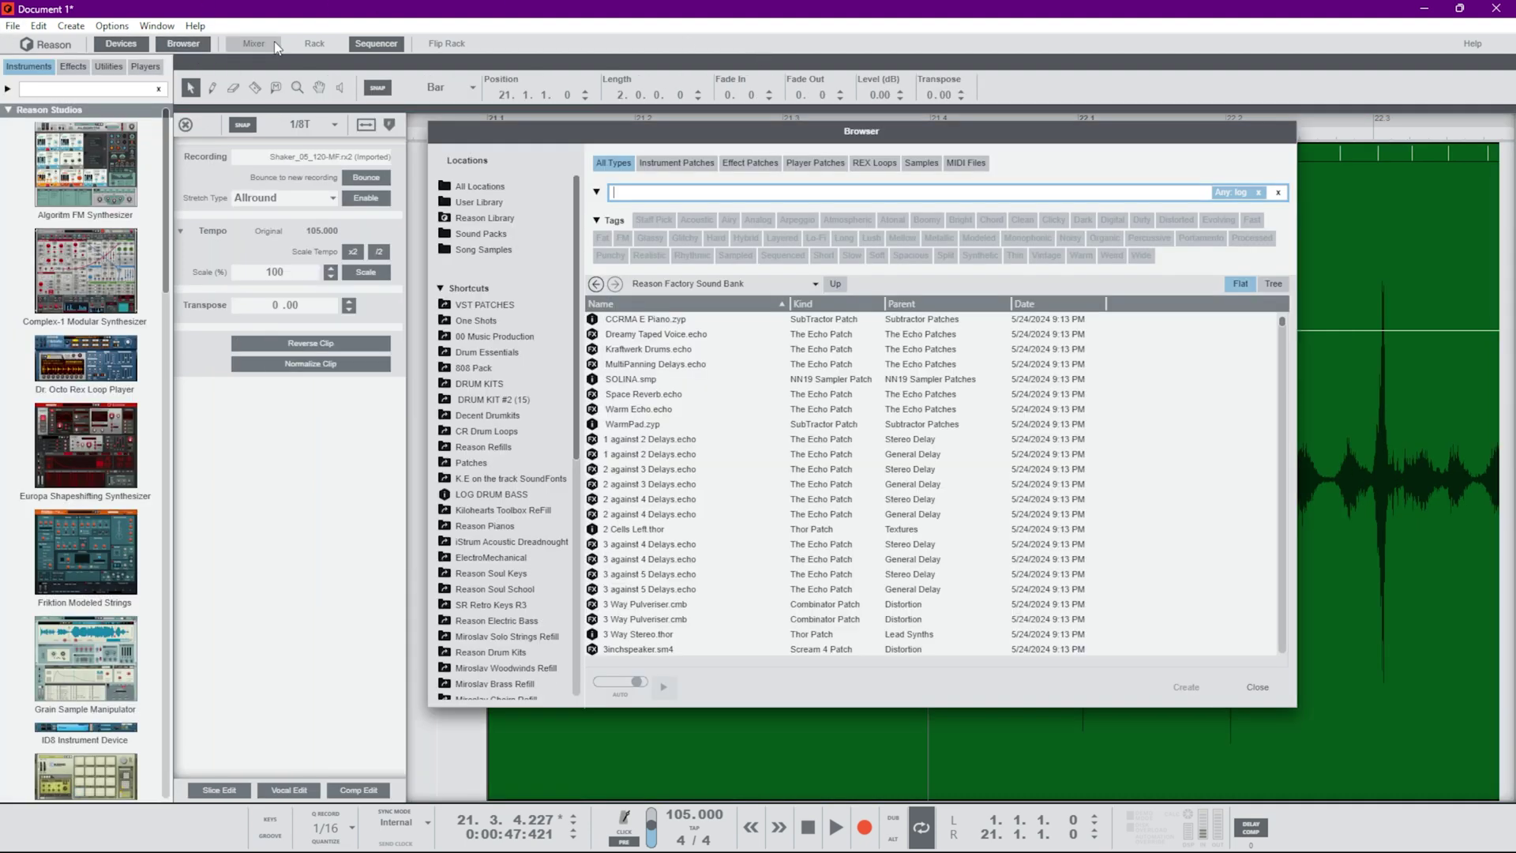
pyautogui.click(275, 46)
pyautogui.click(315, 44)
pyautogui.click(466, 46)
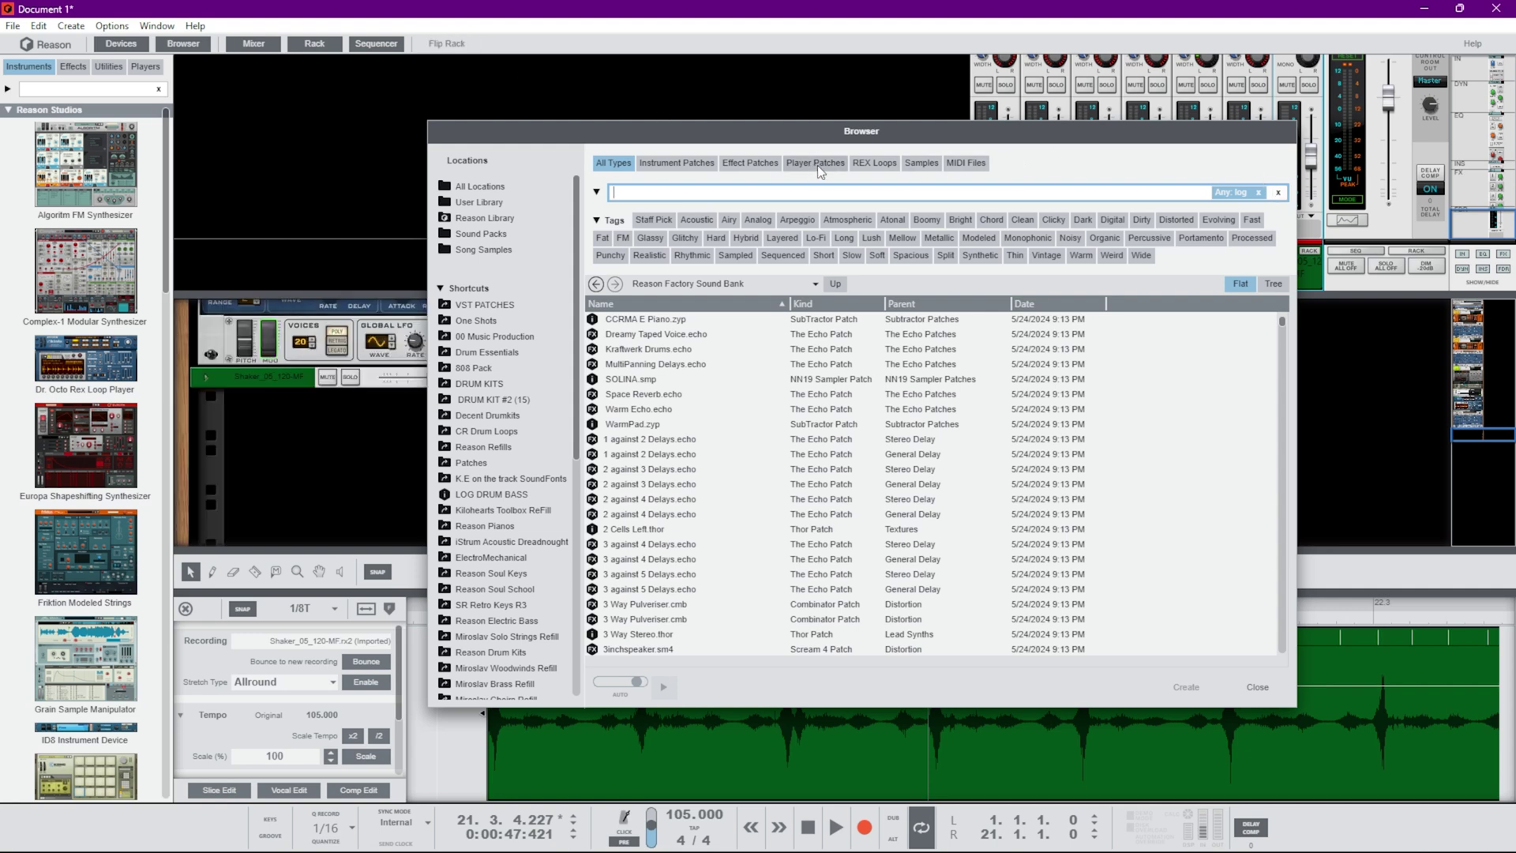
pyautogui.press('F3')
pyautogui.press('Tab')
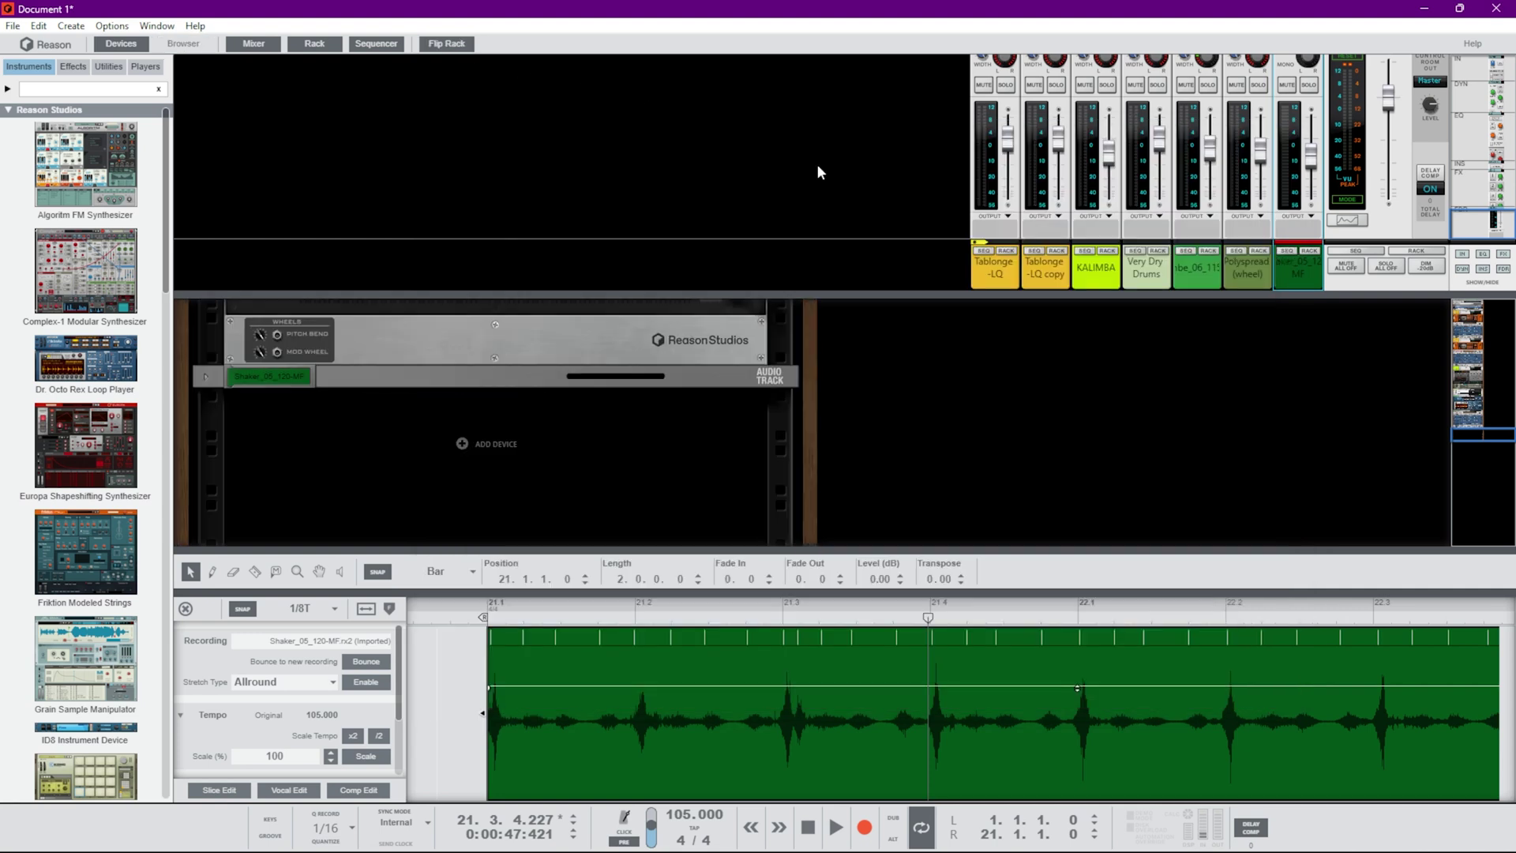
# Turn the rack back to its front and return from the shaker clip editor to the full sequencer arrangement
pyautogui.press('Tab')
pyautogui.press('F7')
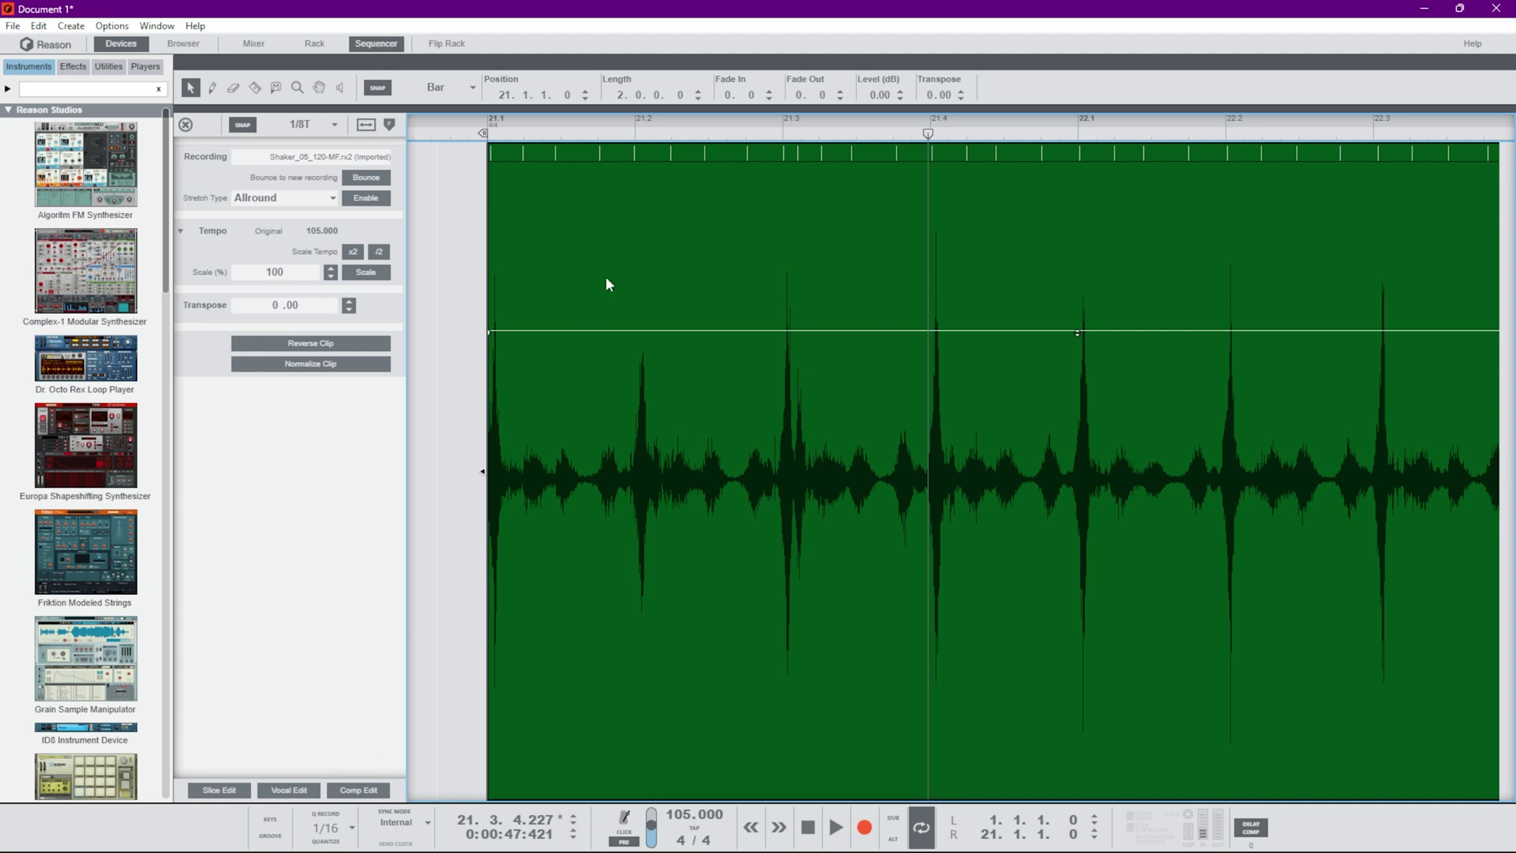
pyautogui.hotkey('ctrl', 'e')
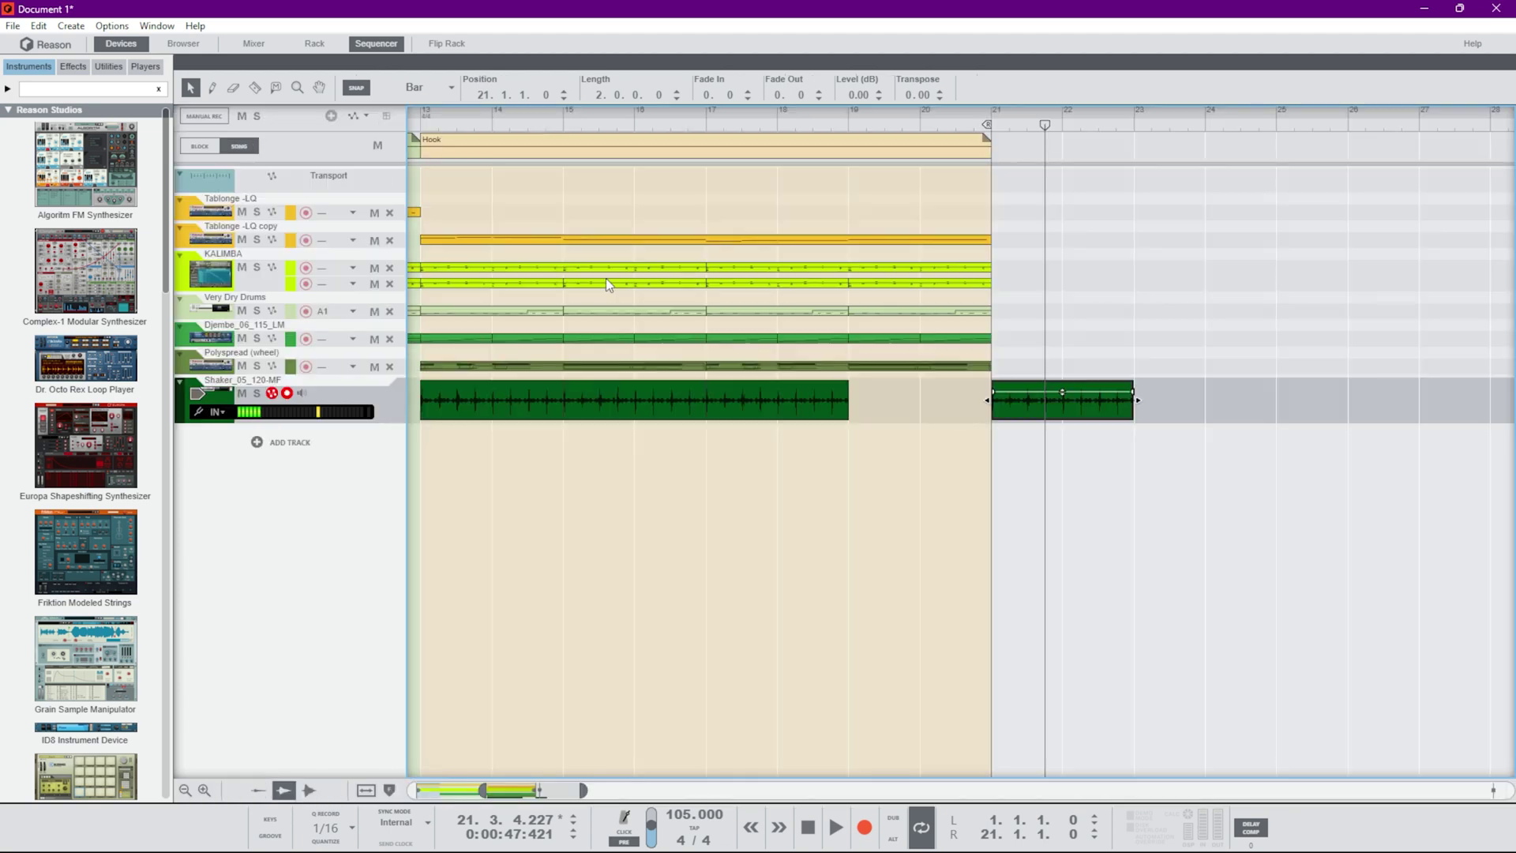
# Play the hook from bar 13 and select the Very Dry Drums track and its clip at bar 13
pyautogui.moveTo(738, 126); pyautogui.dragTo(738, 116)
pyautogui.click(736, 121)
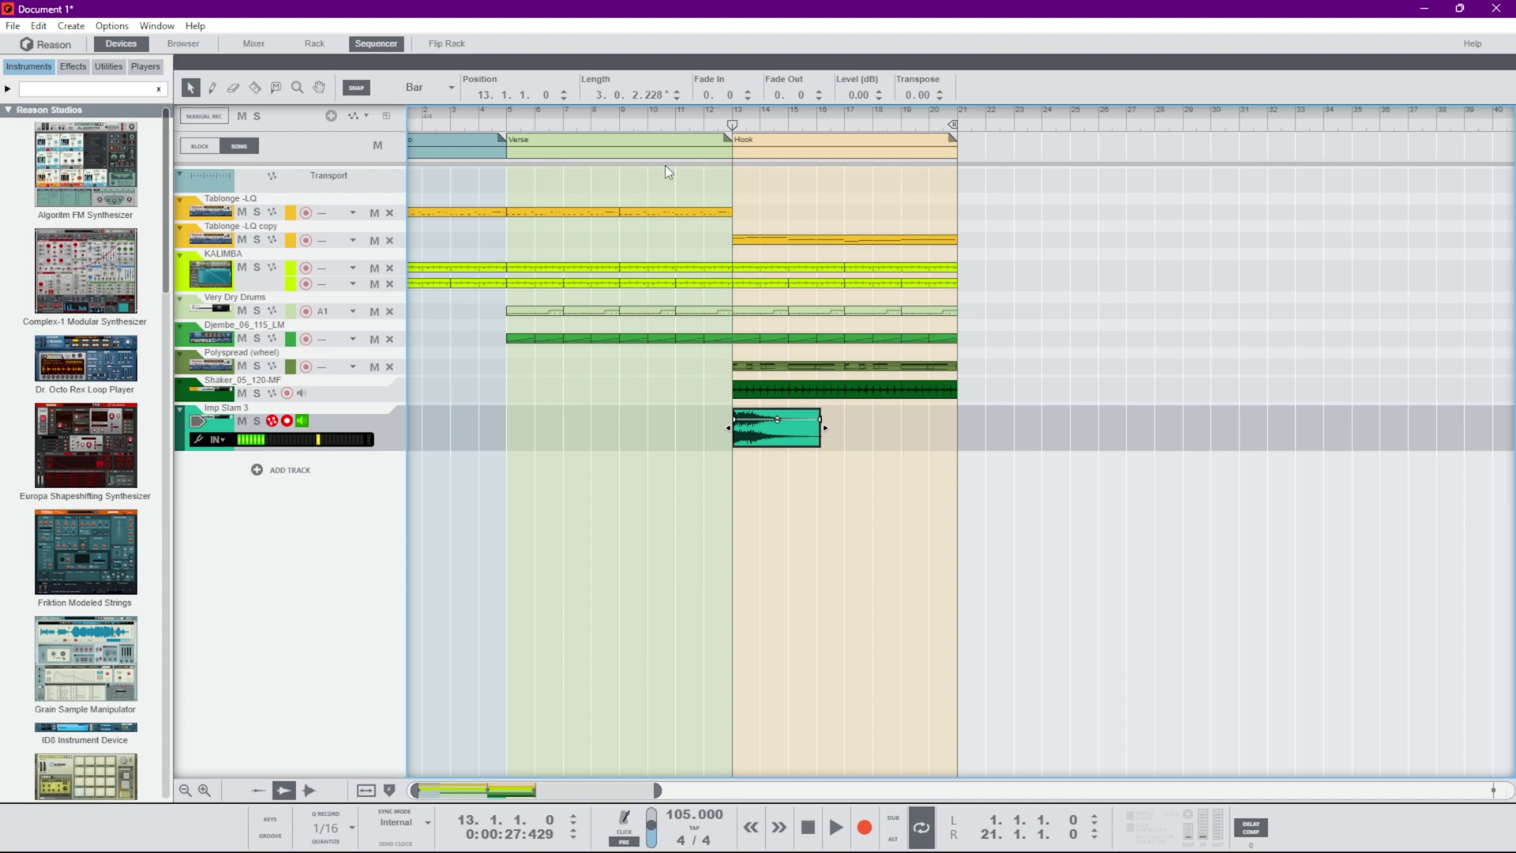
pyautogui.click(360, 394)
pyautogui.press('space')
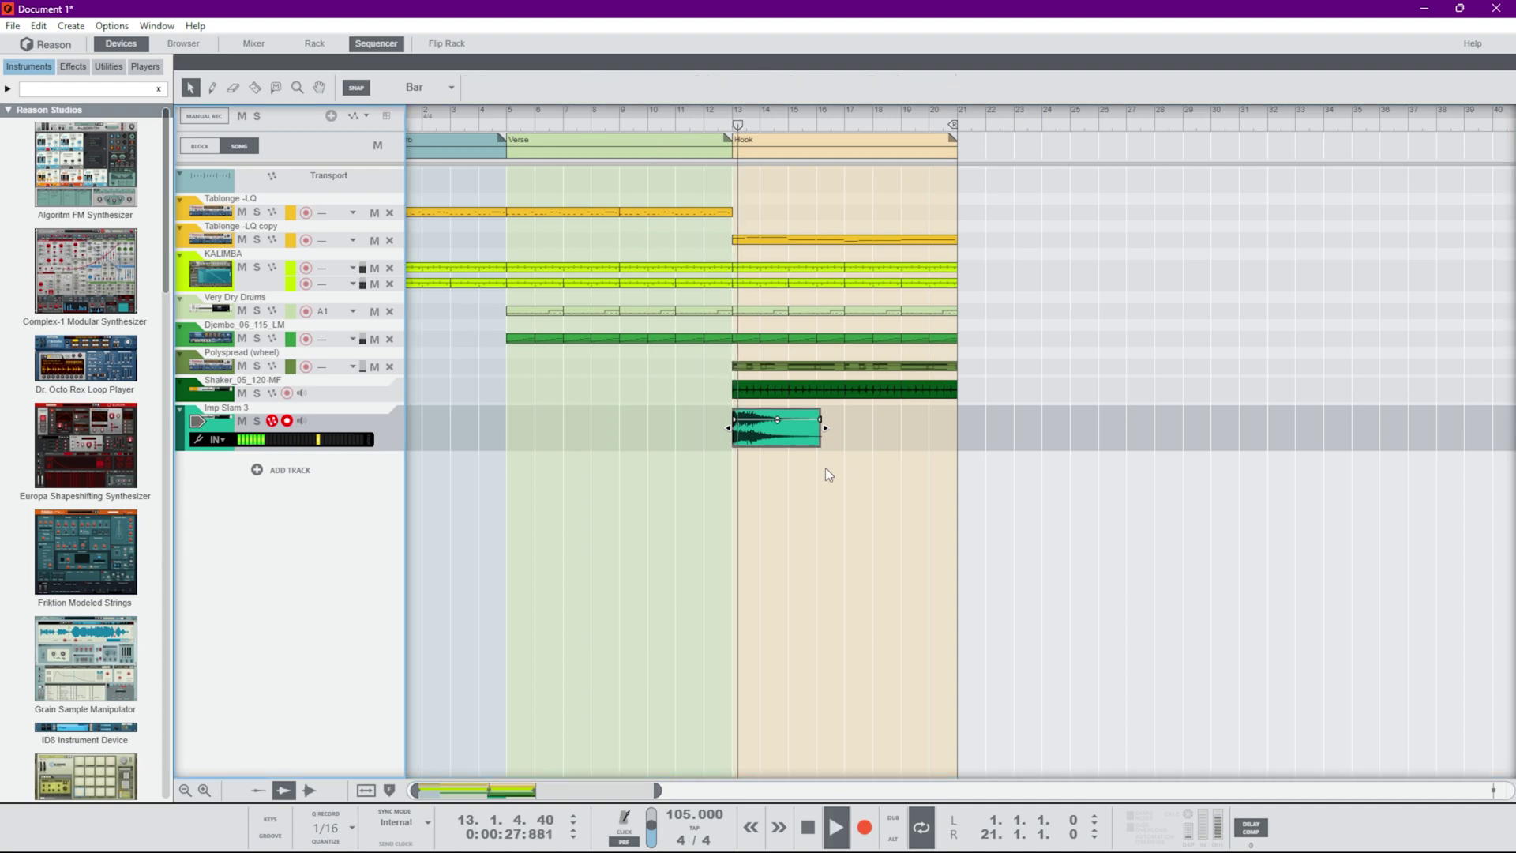
pyautogui.click(750, 314)
pyautogui.click(327, 312)
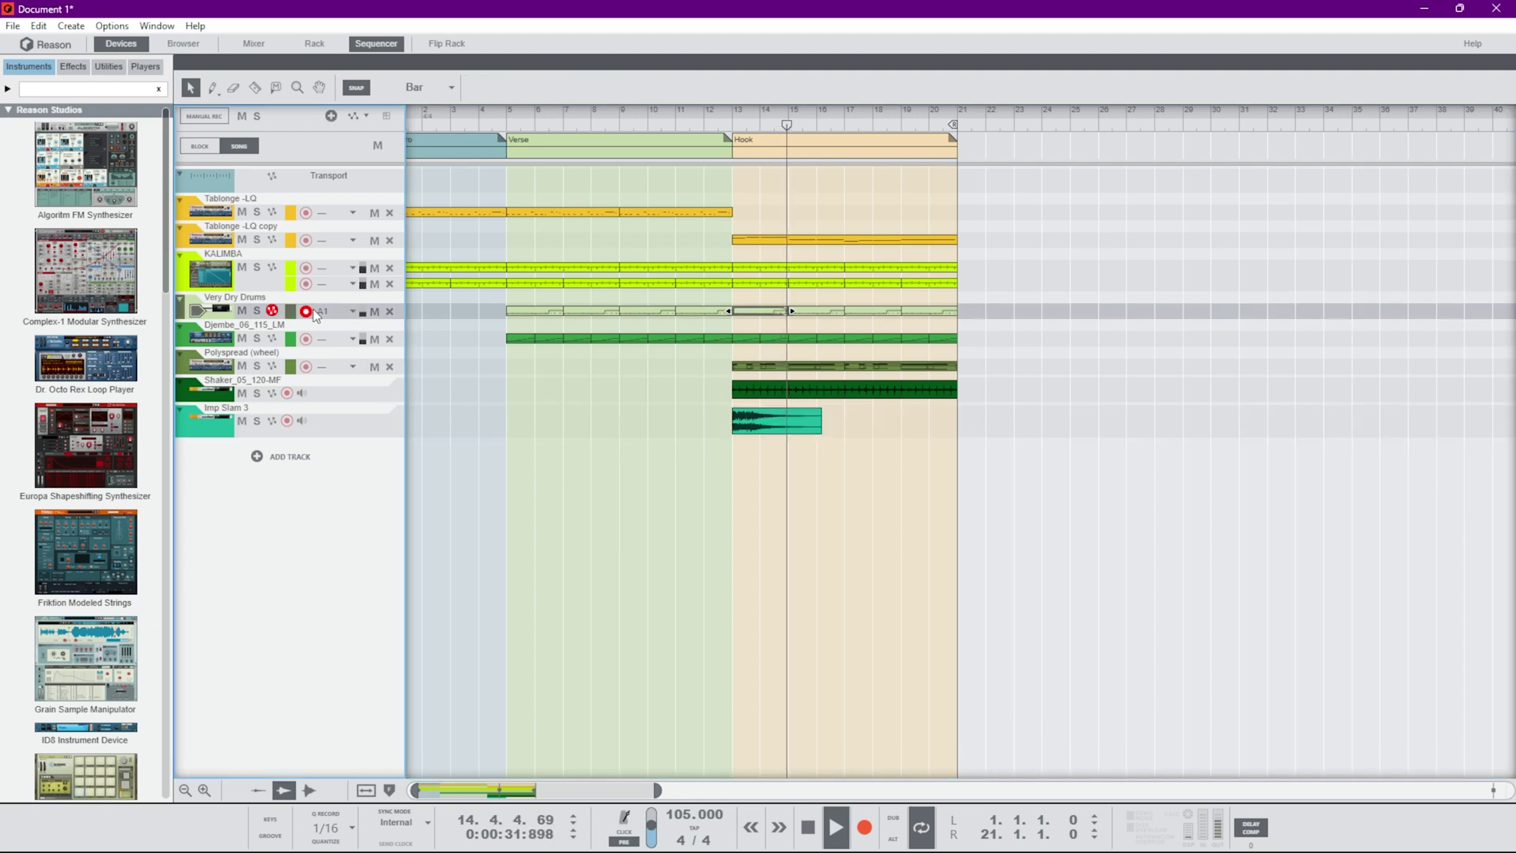
# Add a Redrum Drum Computer instrument track and reset the device to its initial patch
pyautogui.click(321, 458)
pyautogui.moveTo(345, 490)
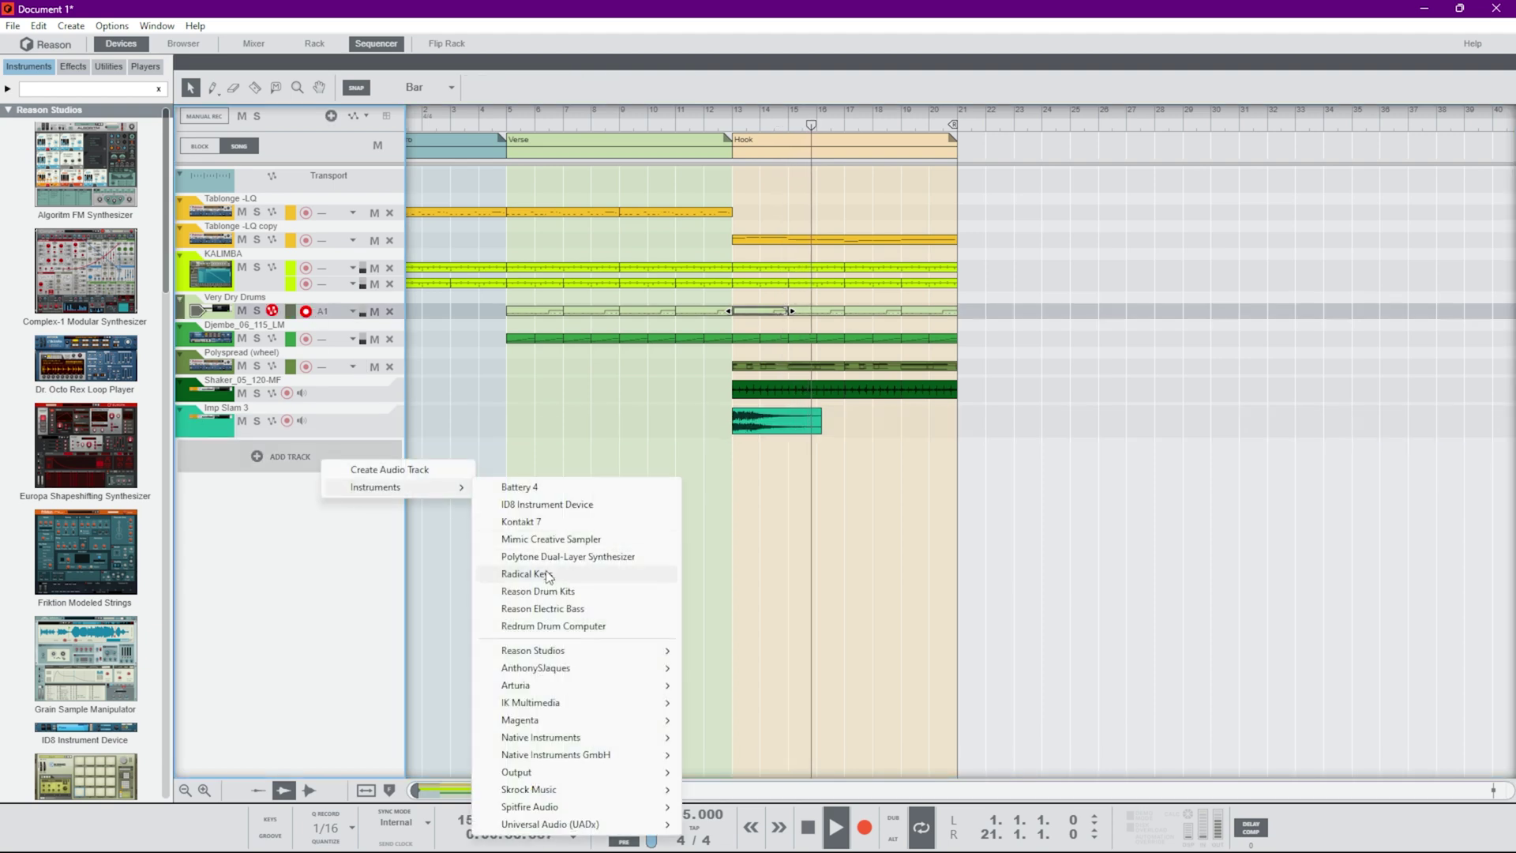
pyautogui.click(585, 626)
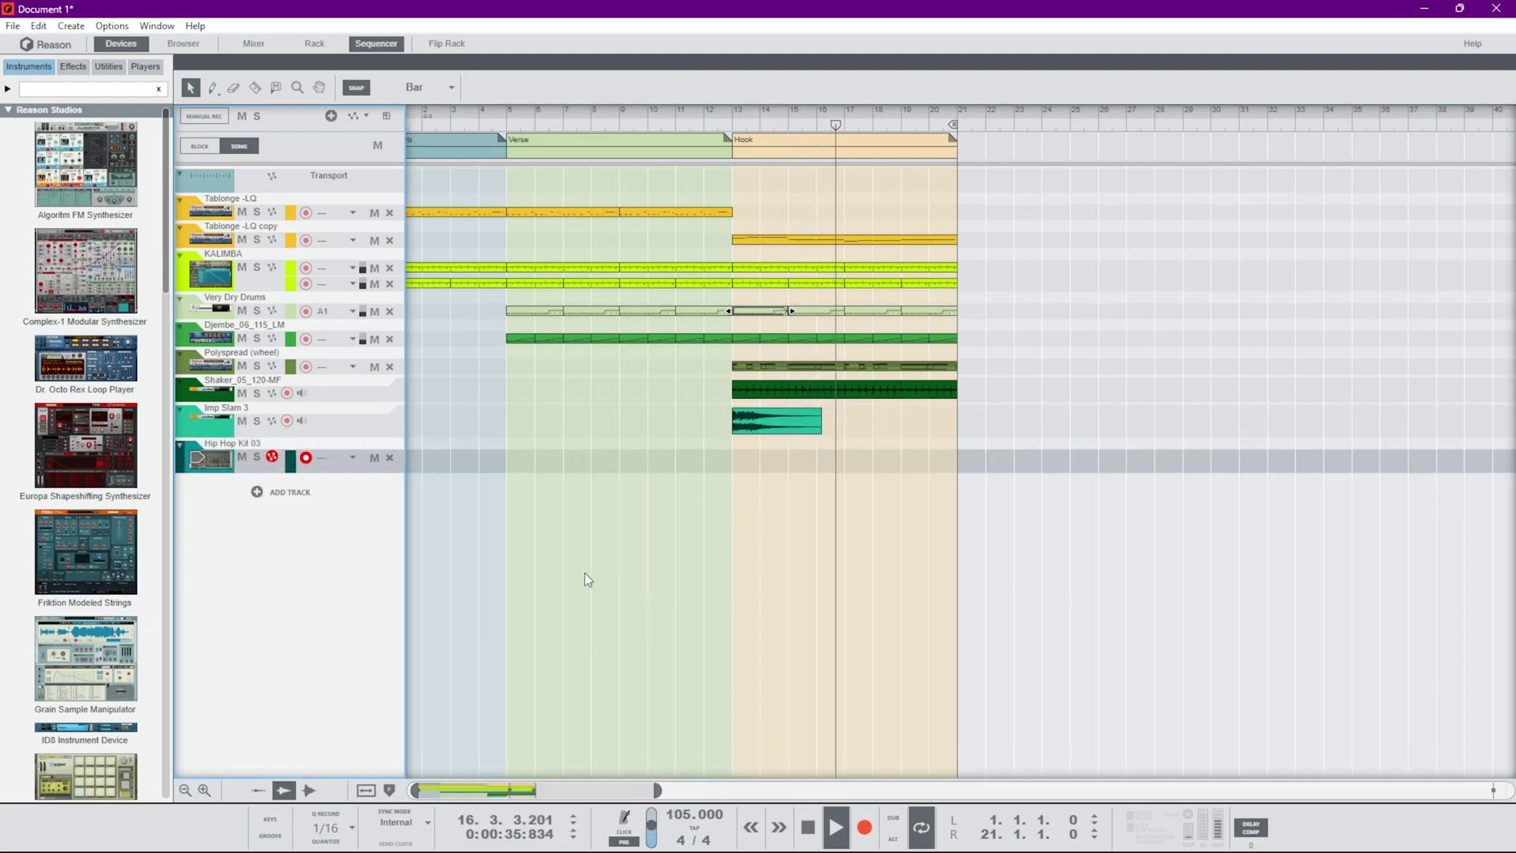
pyautogui.press('F6')
pyautogui.rightClick(245, 462)
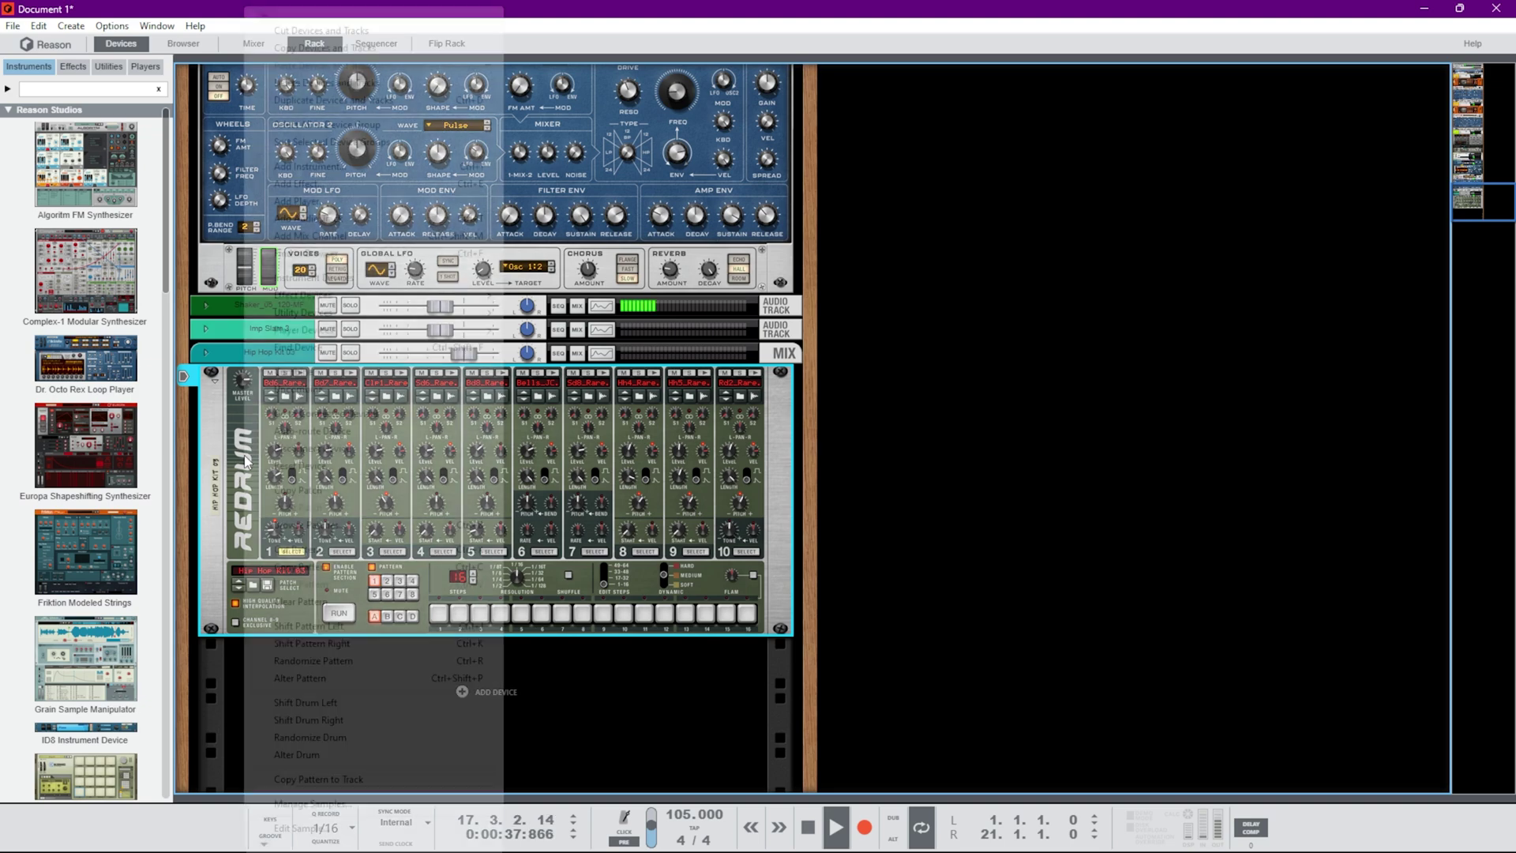
pyautogui.click(332, 465)
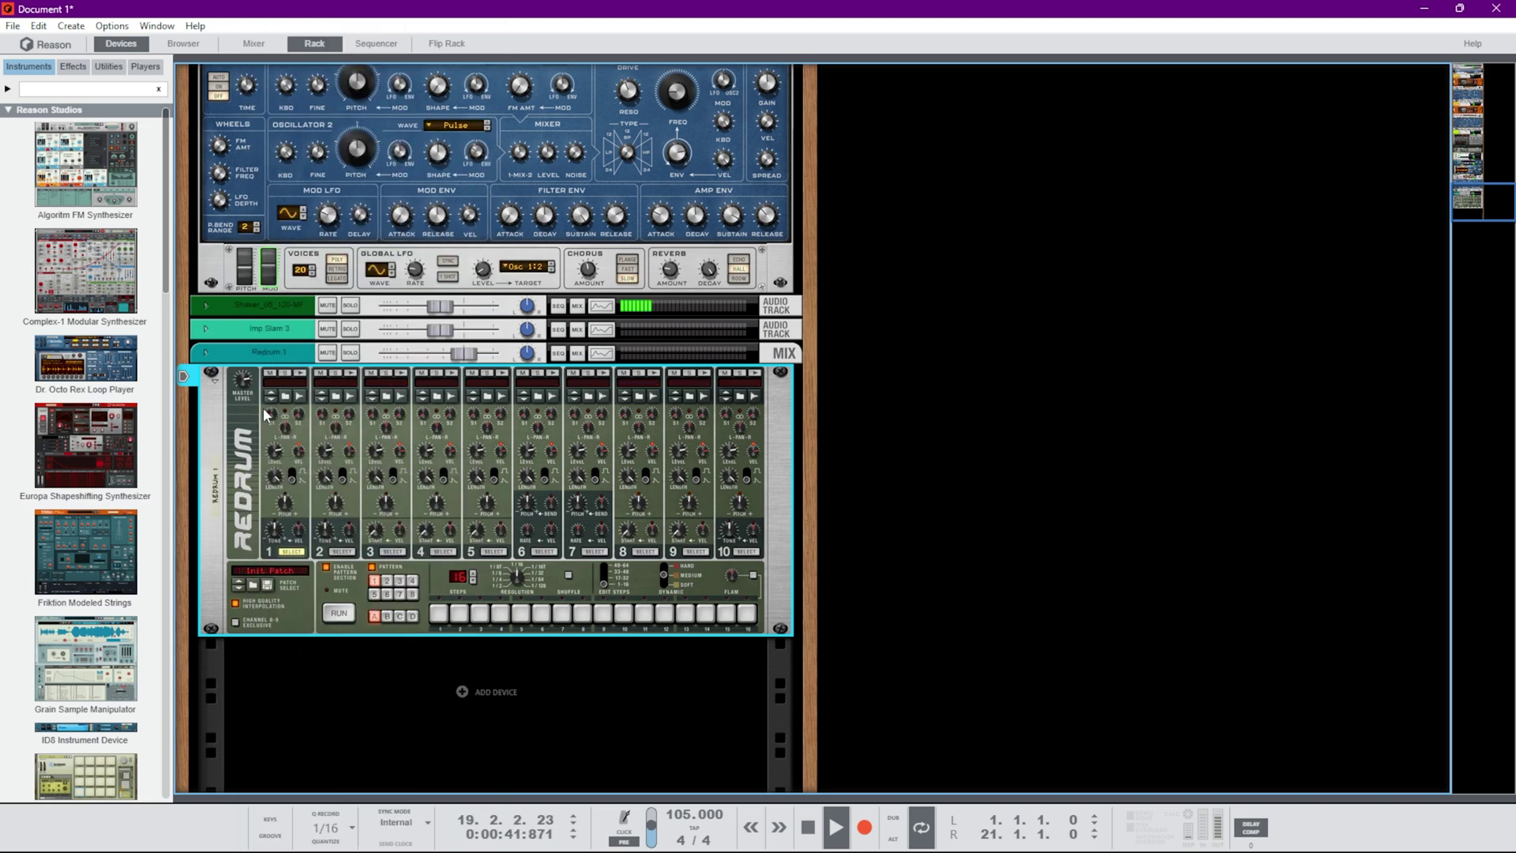
pyautogui.click(285, 396)
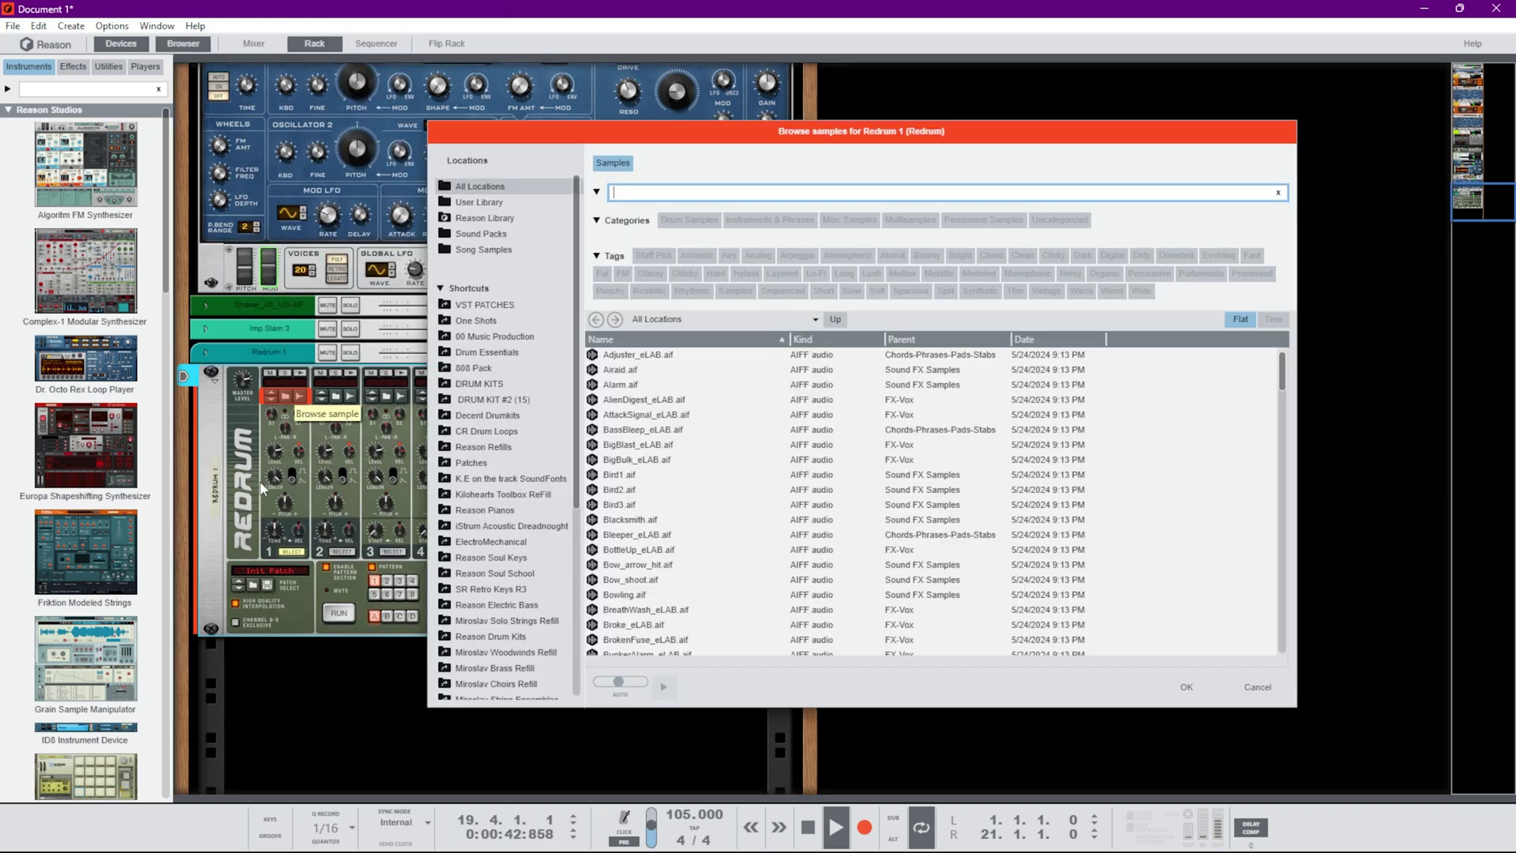
pyautogui.click(488, 416)
pyautogui.click(666, 355)
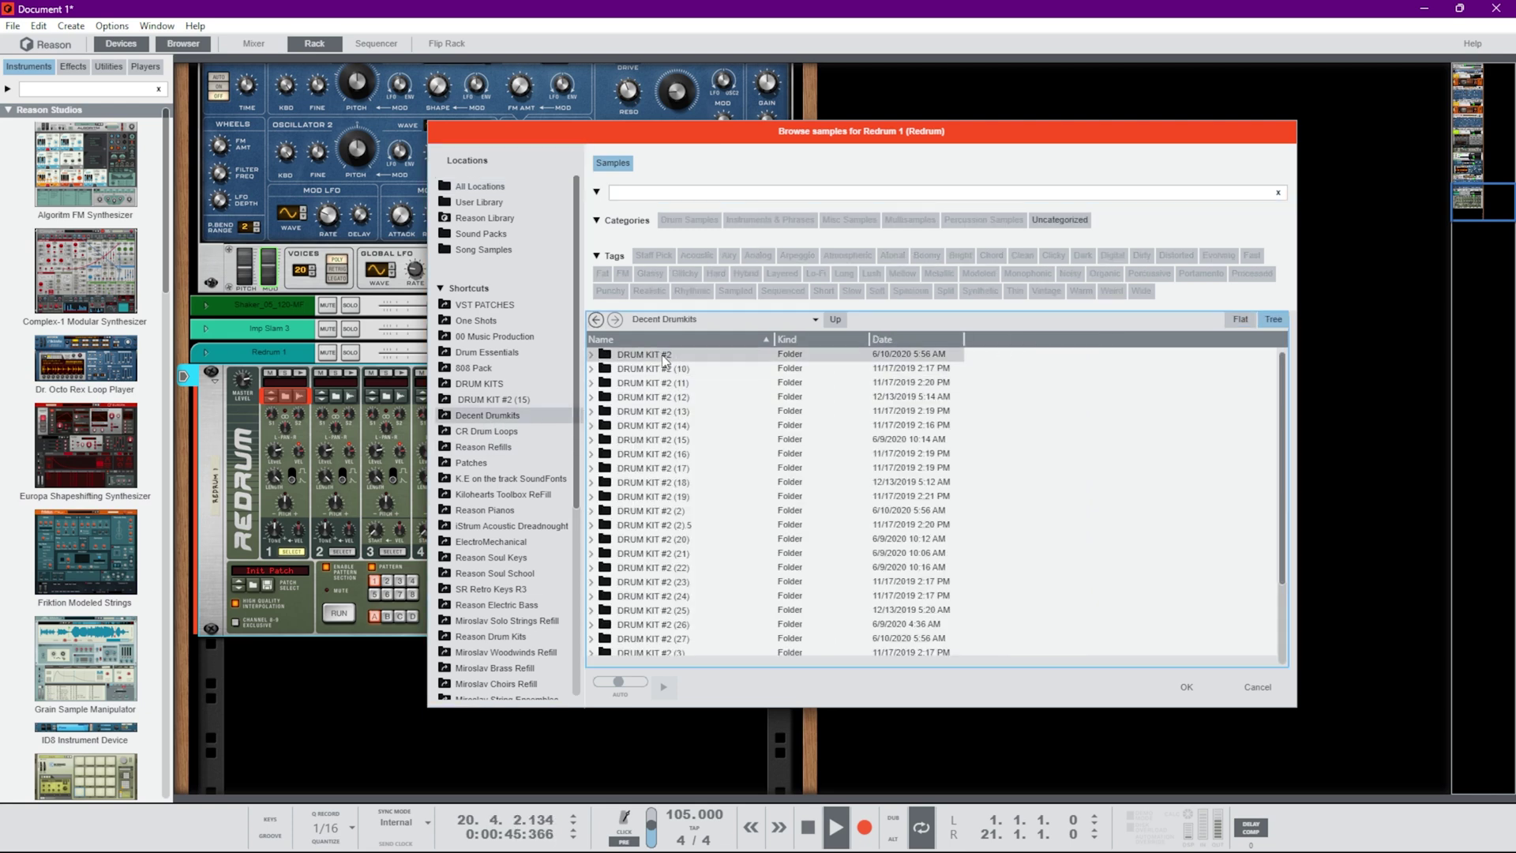
pyautogui.click(673, 198)
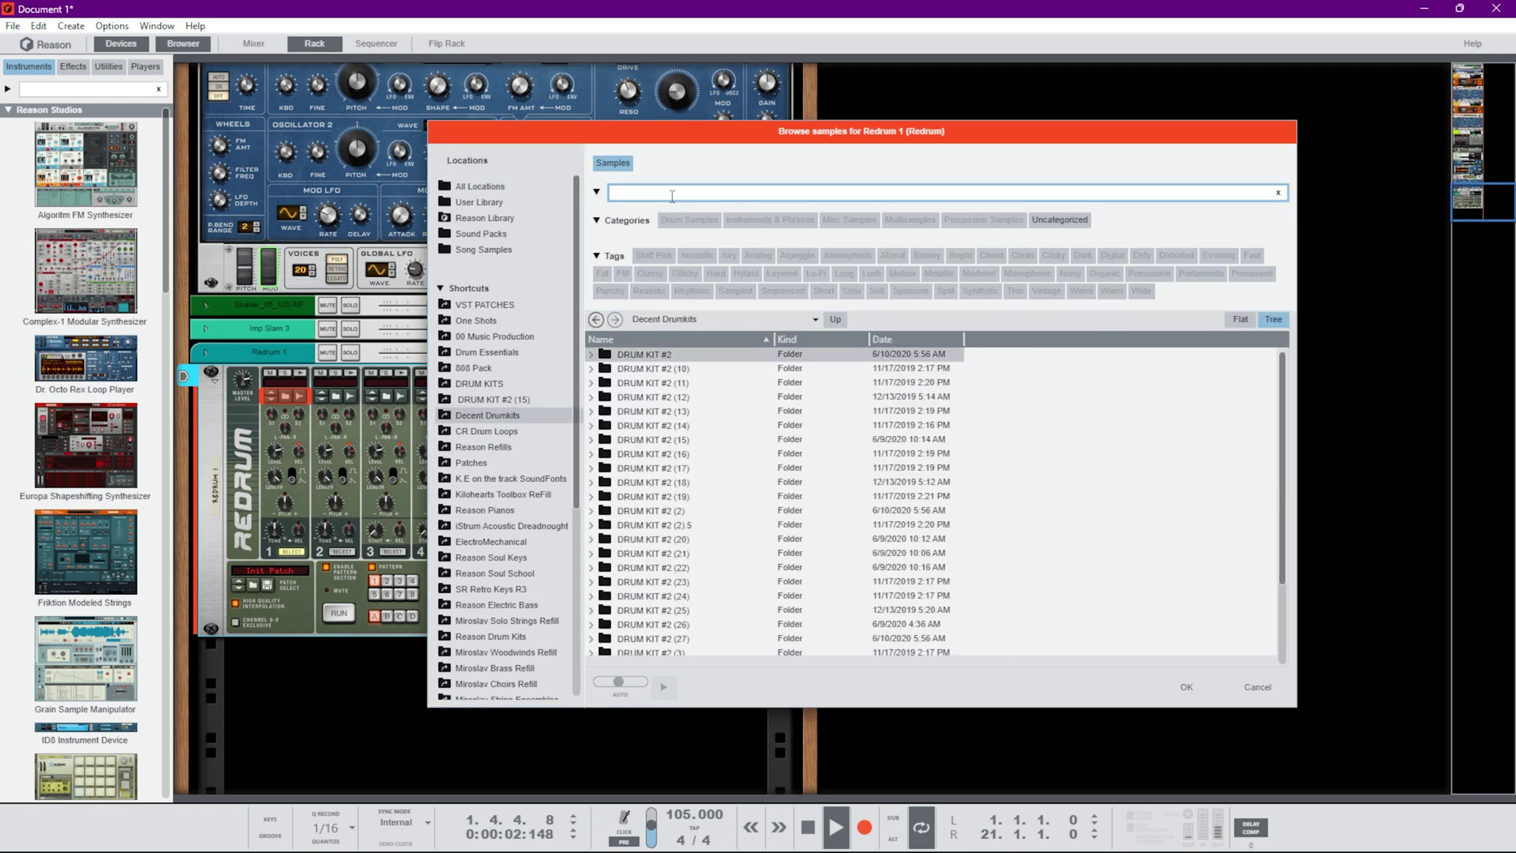
pyautogui.write('kick')
pyautogui.press('Return')
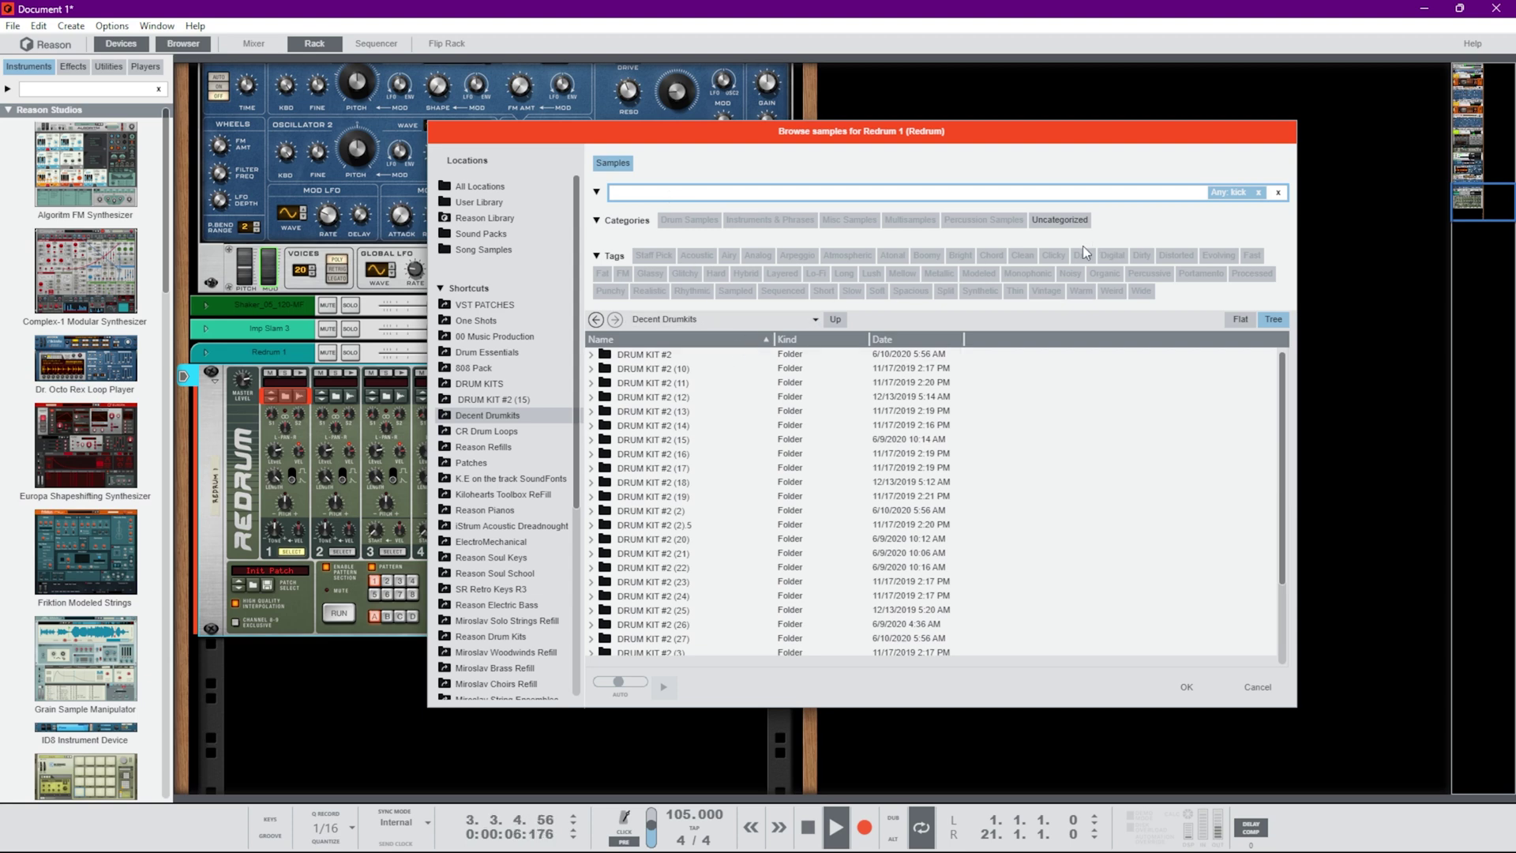
pyautogui.click(1239, 321)
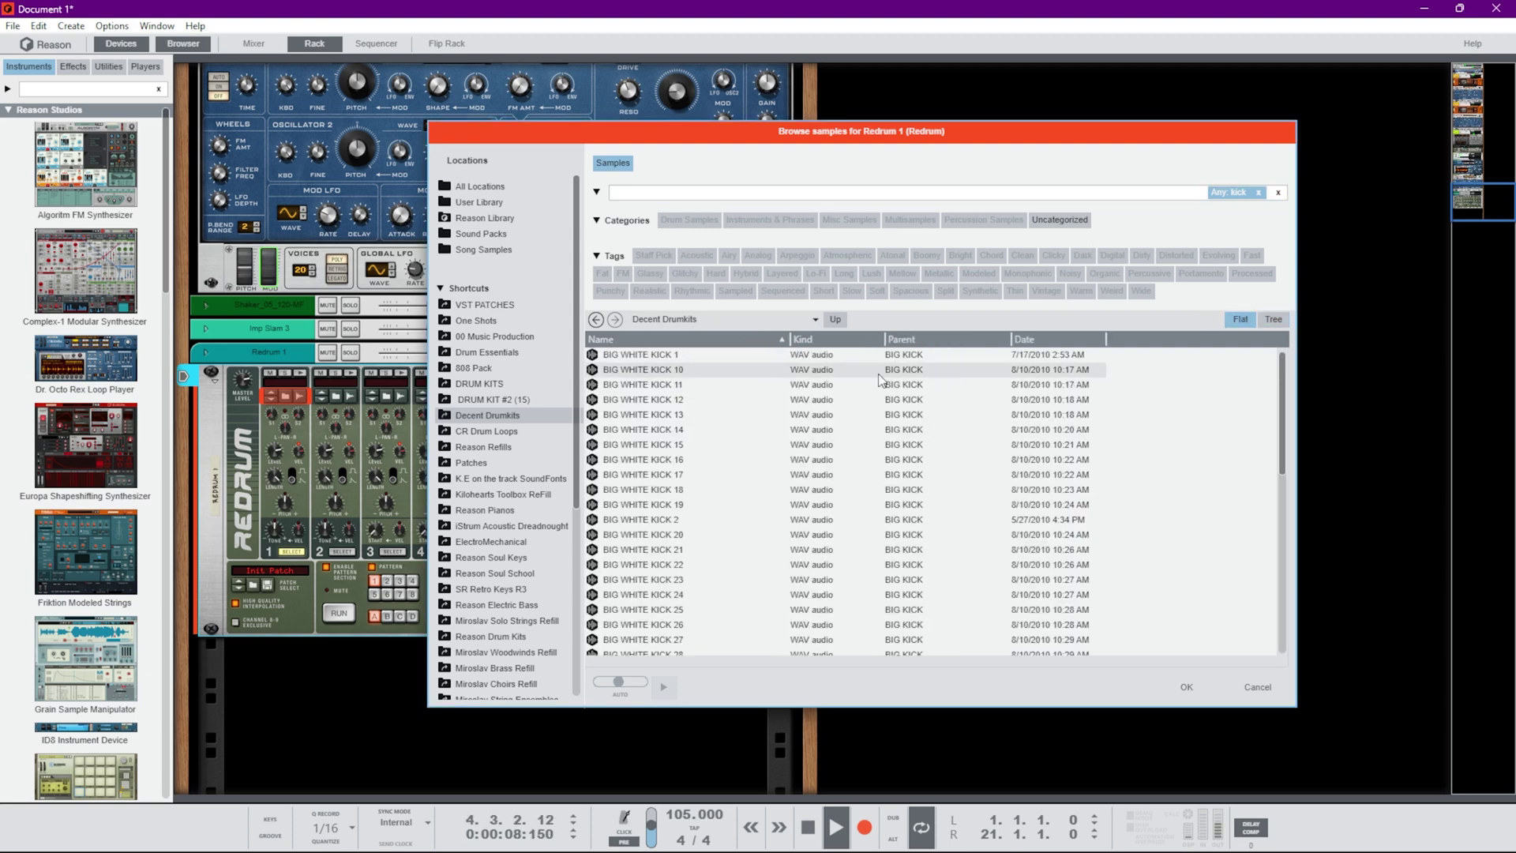
pyautogui.click(770, 371)
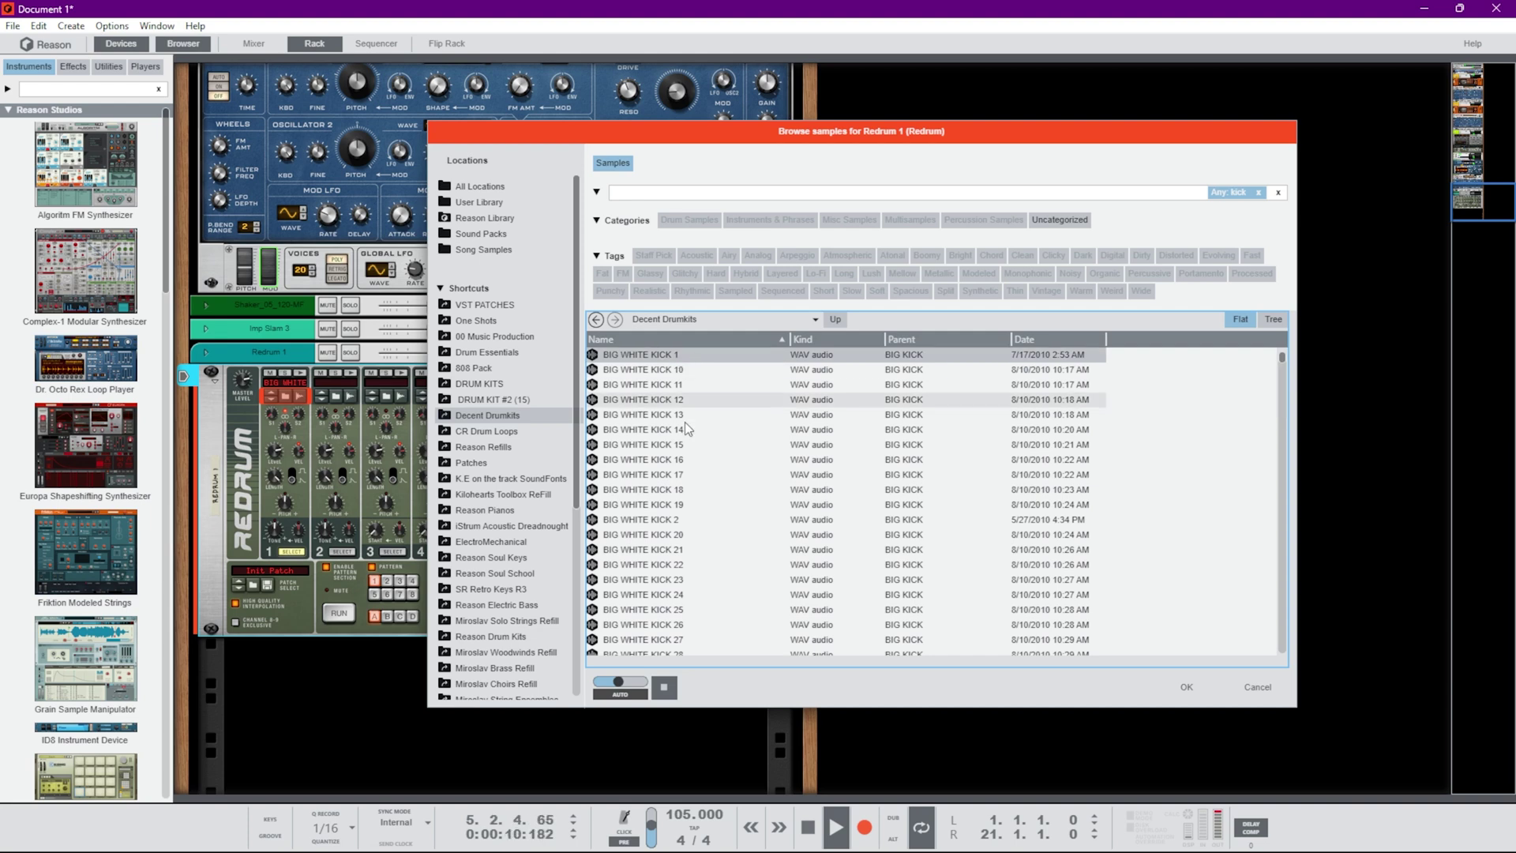
pyautogui.click(689, 476)
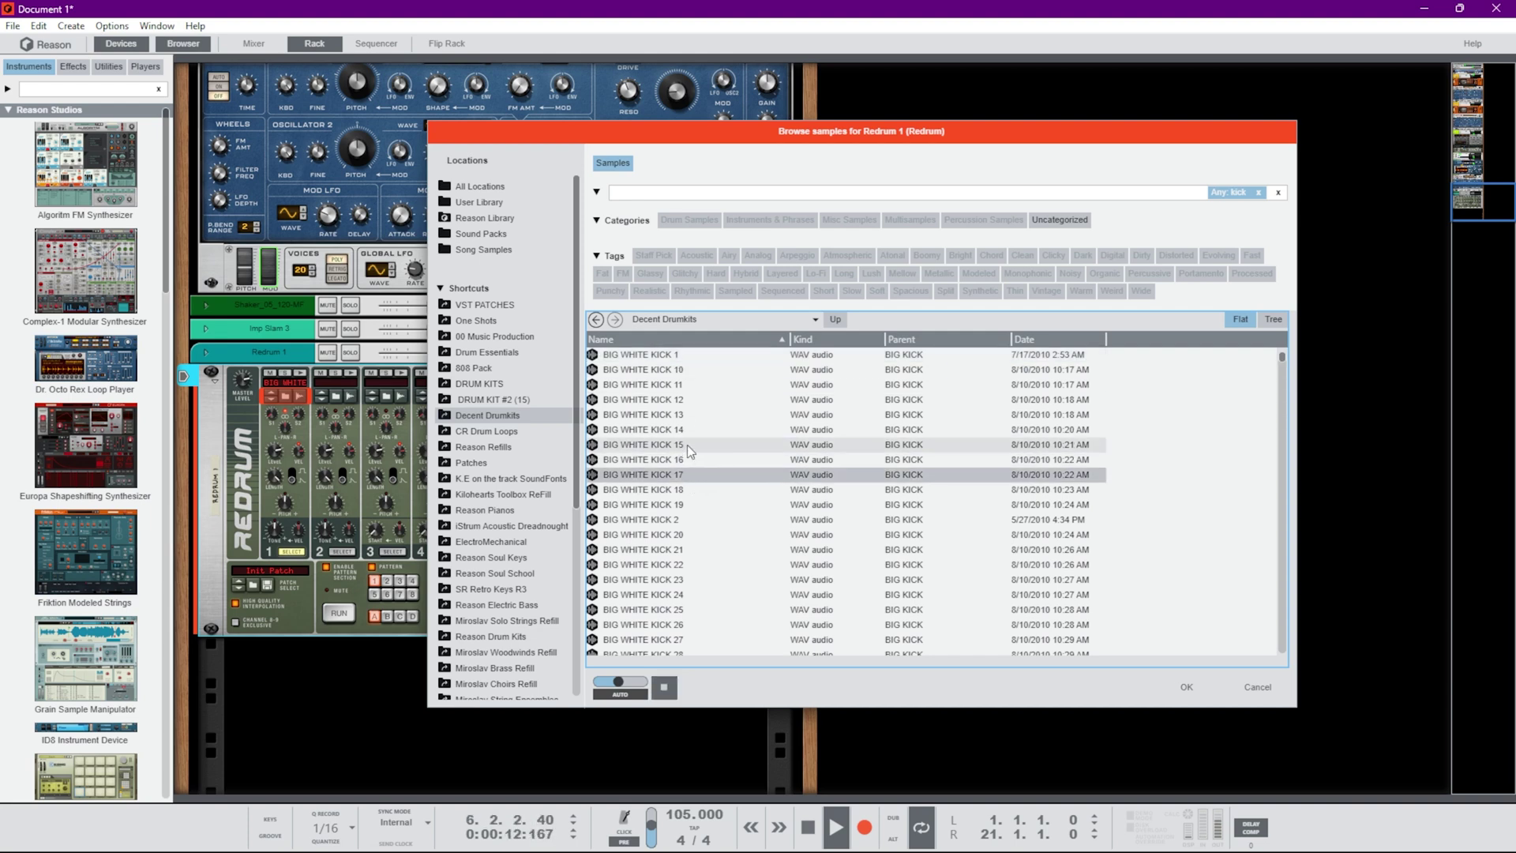
pyautogui.click(687, 444)
pyautogui.scroll(-15, 687, 443)
pyautogui.click(687, 440)
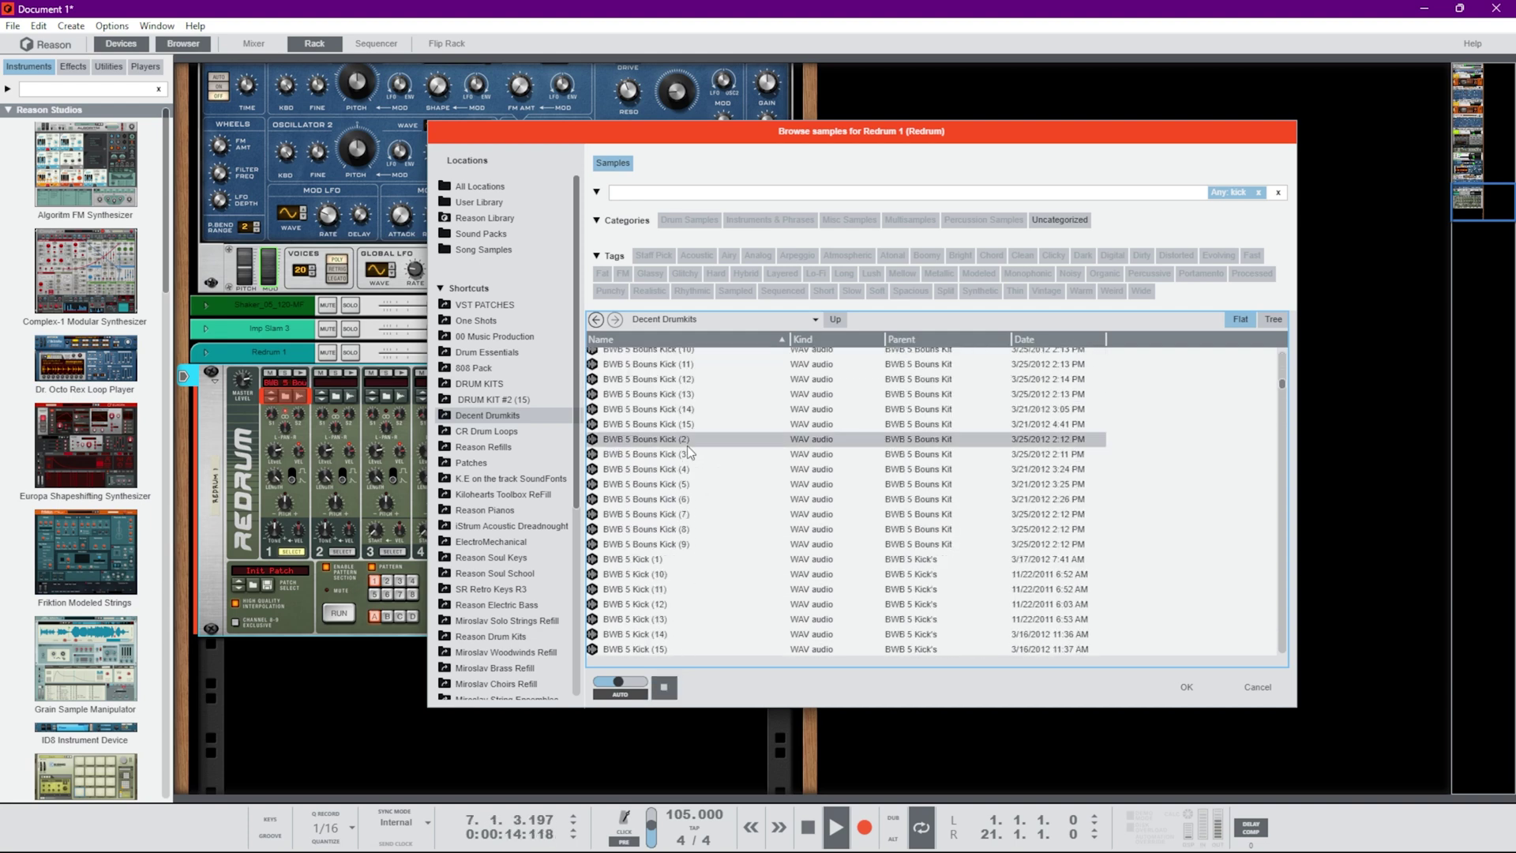
pyautogui.scroll(-10, 687, 445)
pyautogui.click(675, 439)
pyautogui.click(677, 469)
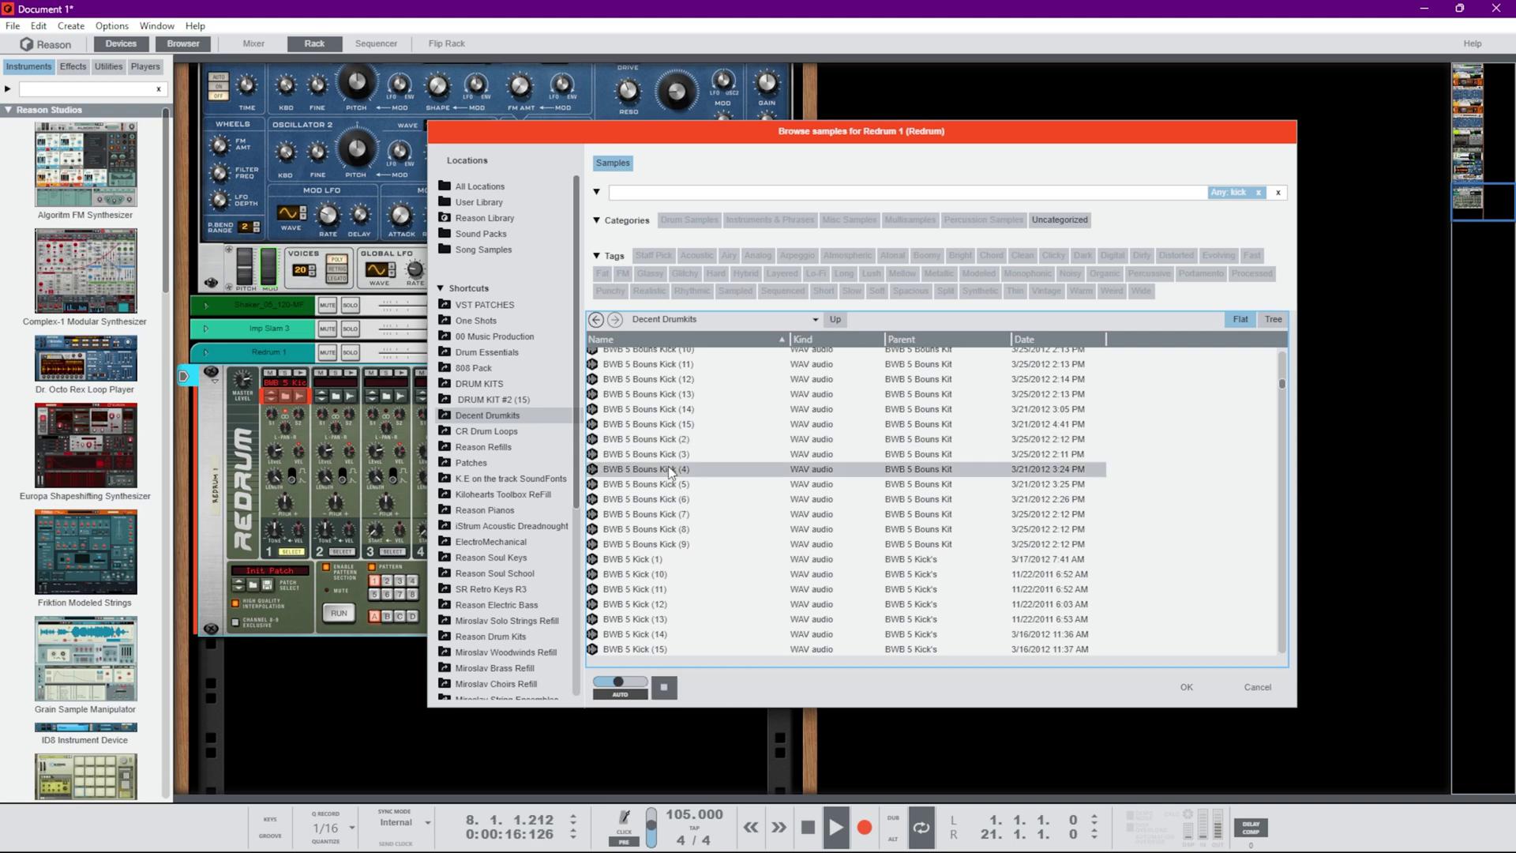
pyautogui.click(679, 515)
pyautogui.click(680, 545)
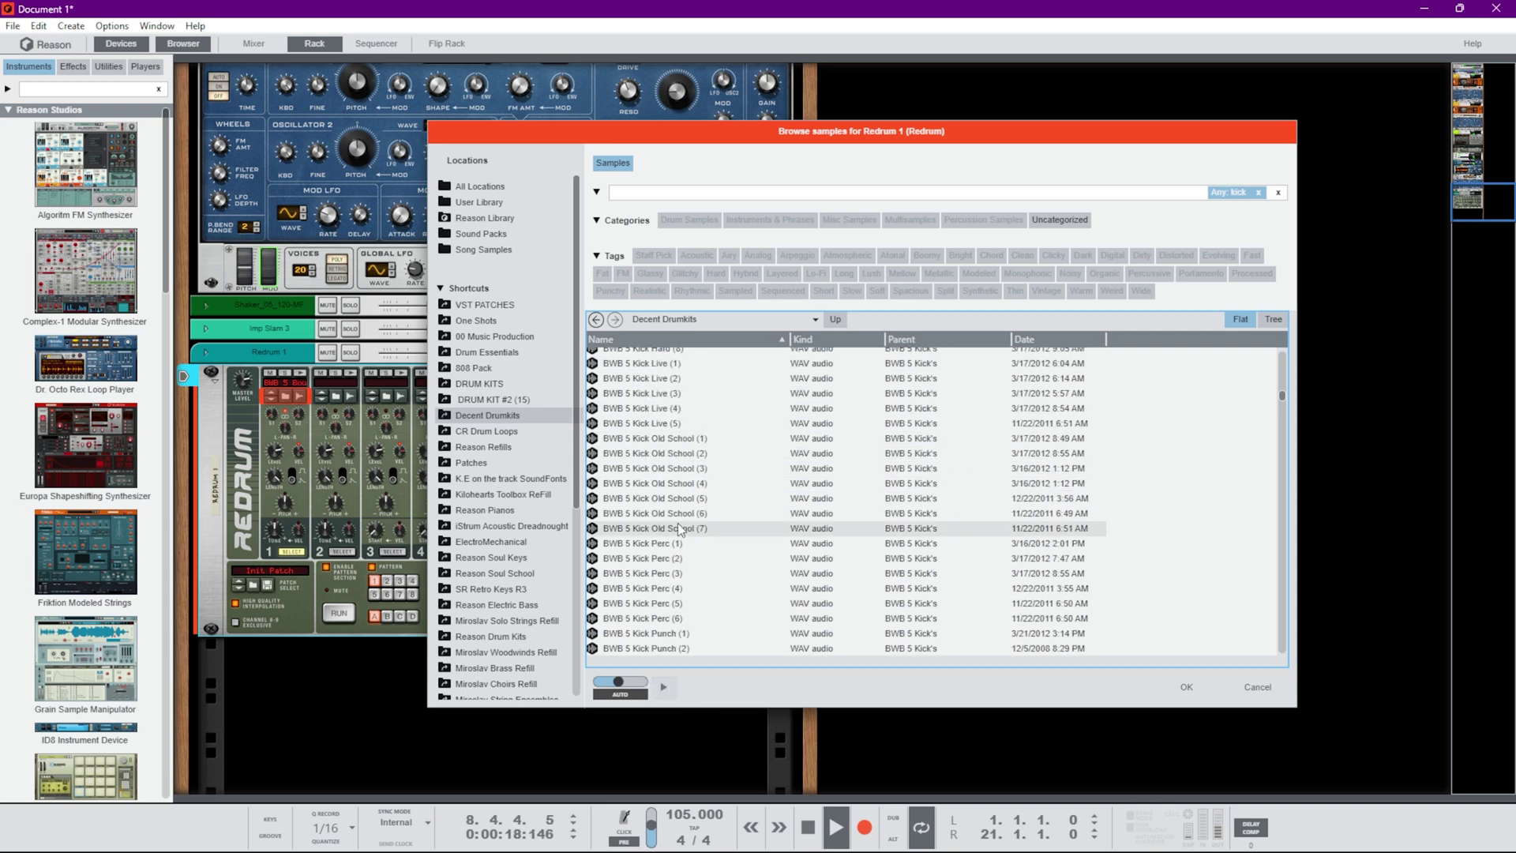
pyautogui.scroll(-3, 678, 523)
pyautogui.click(680, 467)
pyautogui.click(667, 495)
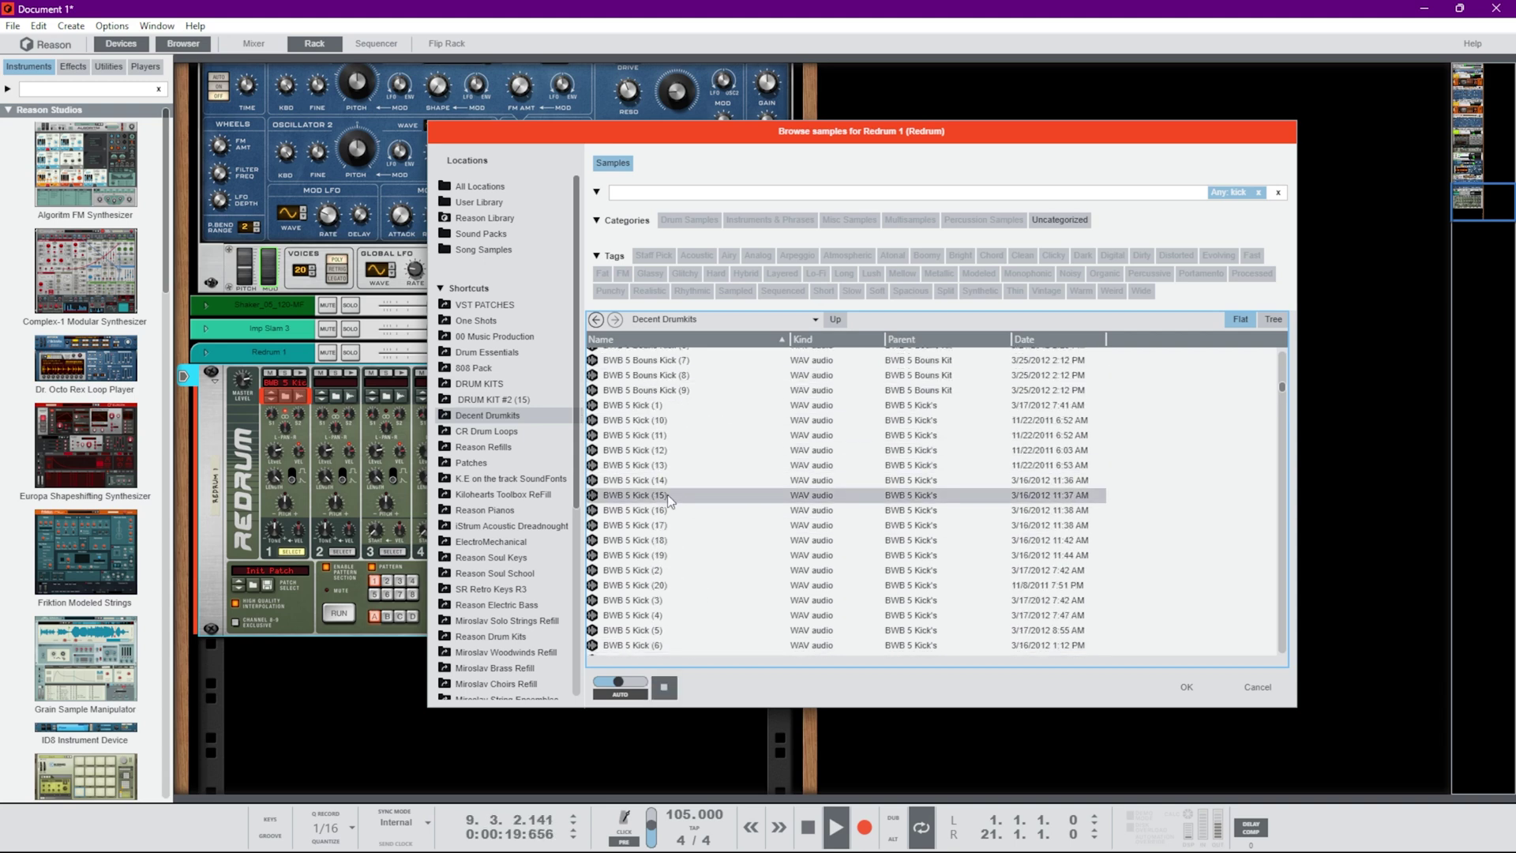
pyautogui.click(684, 380)
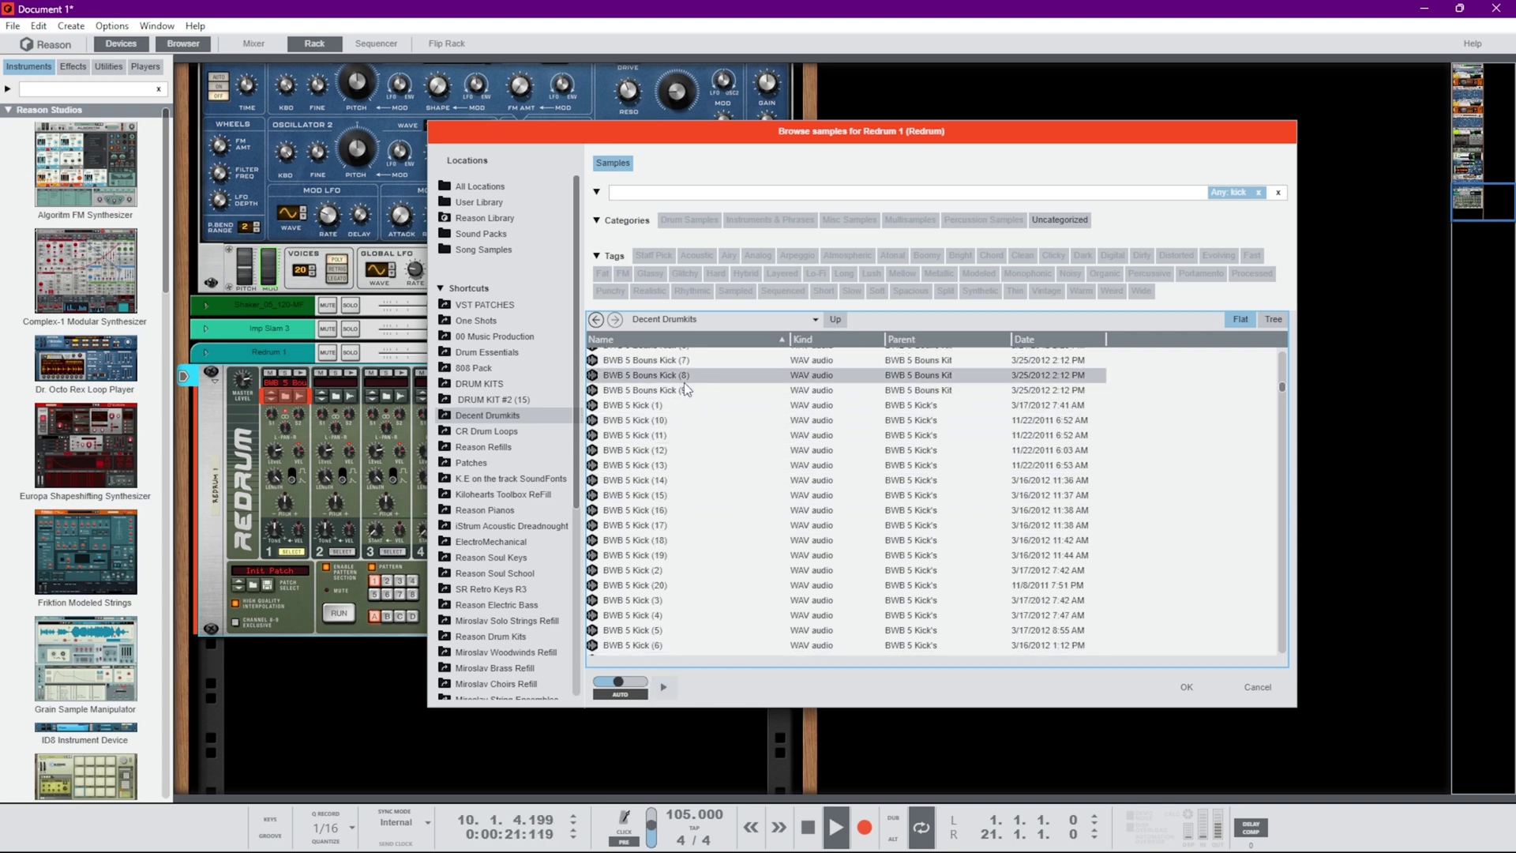
pyautogui.click(1187, 687)
# Program a kick on step 1 of the Redrum pattern and run the pattern
pyautogui.click(439, 605)
pyautogui.click(345, 615)
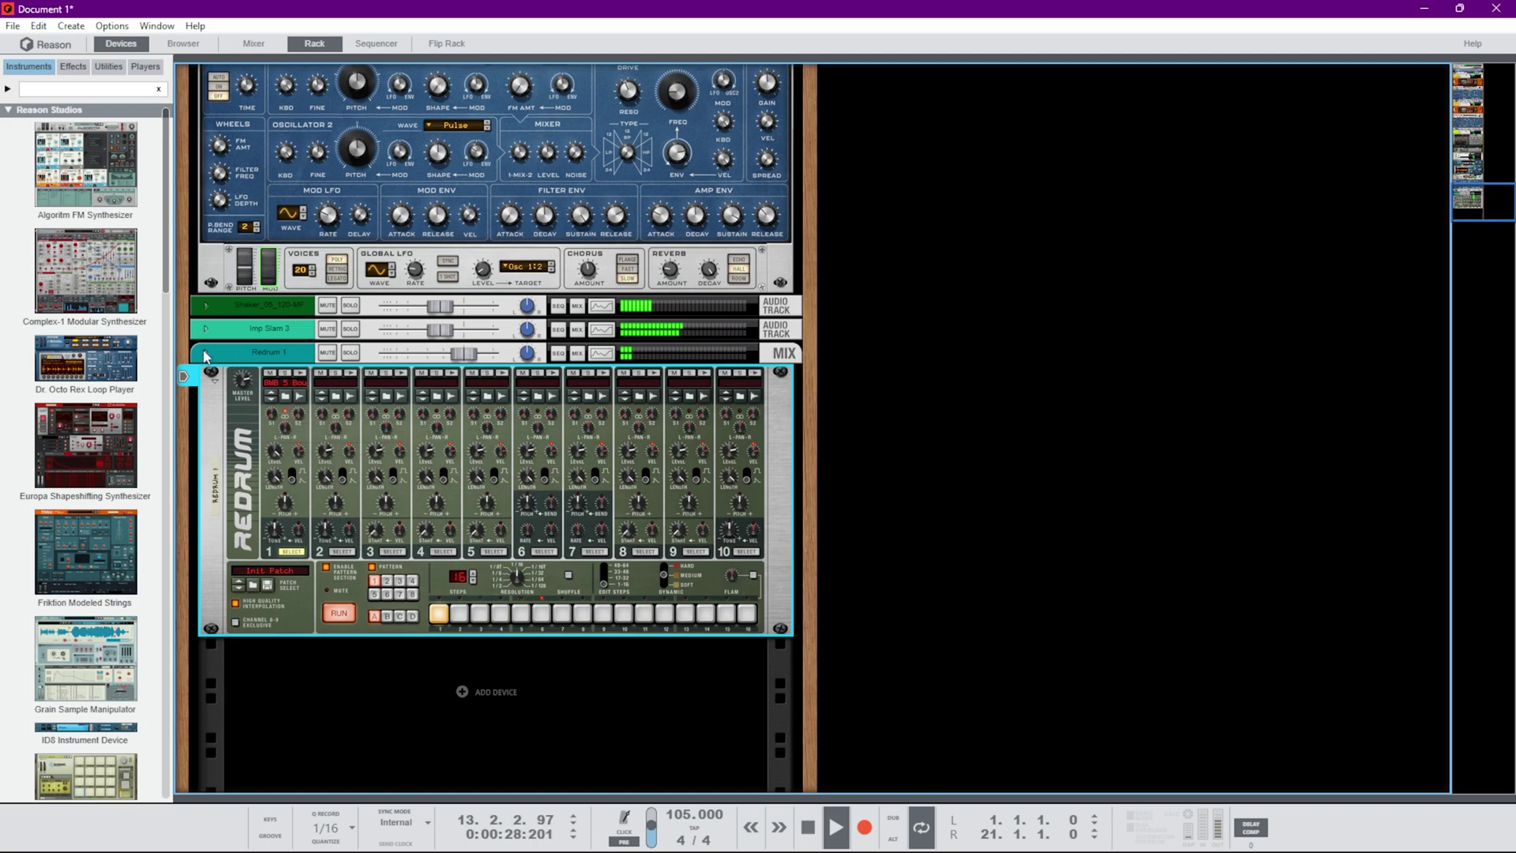
# Lower the Imp Slam 3 channel's mixer level to about -12.52 dB
pyautogui.press('F7')
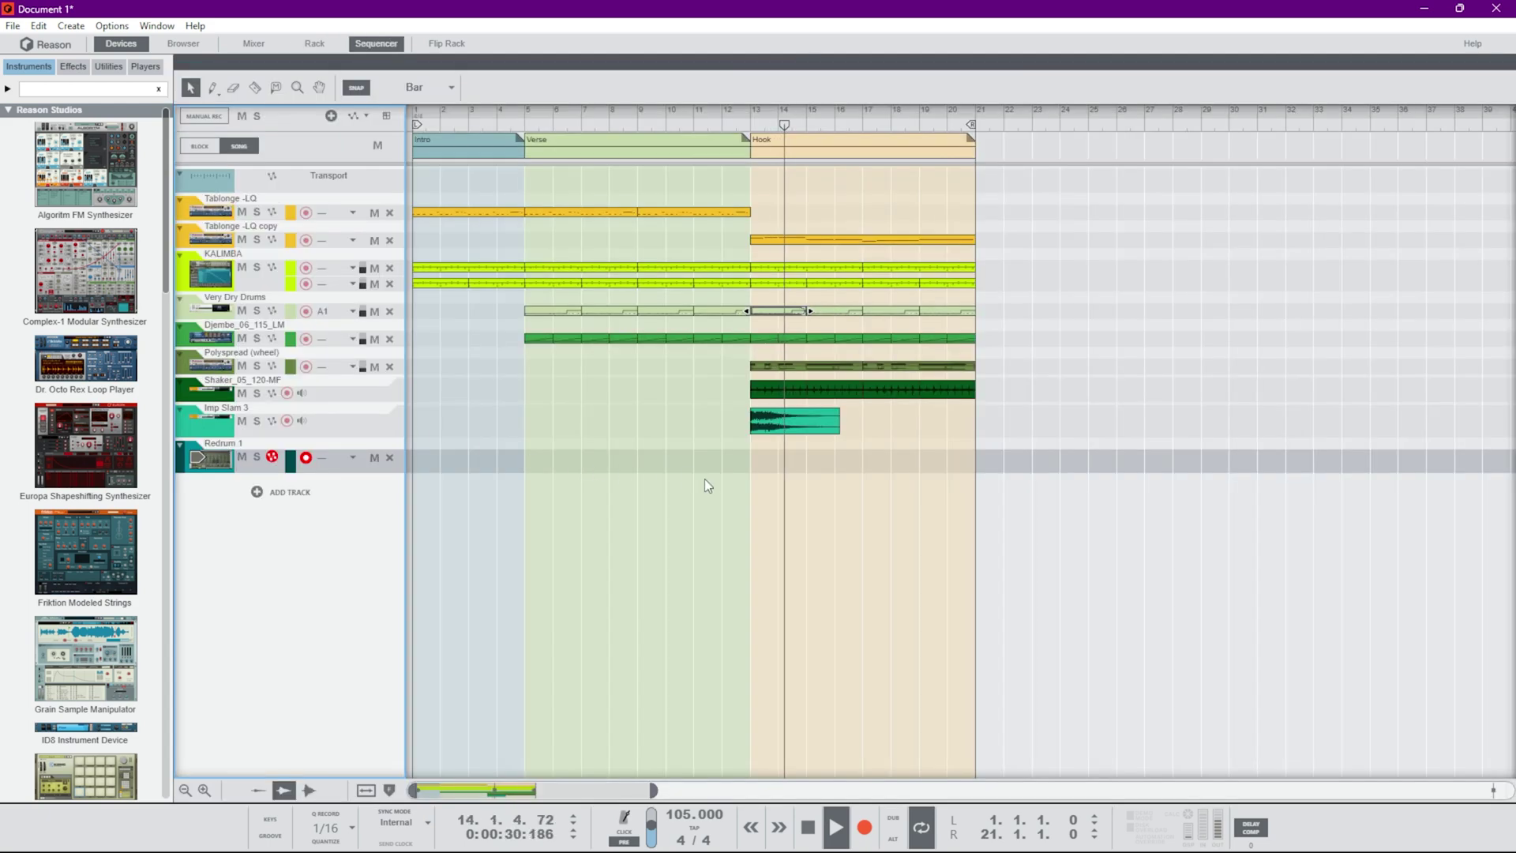
pyautogui.press('F5')
pyautogui.click(1260, 652)
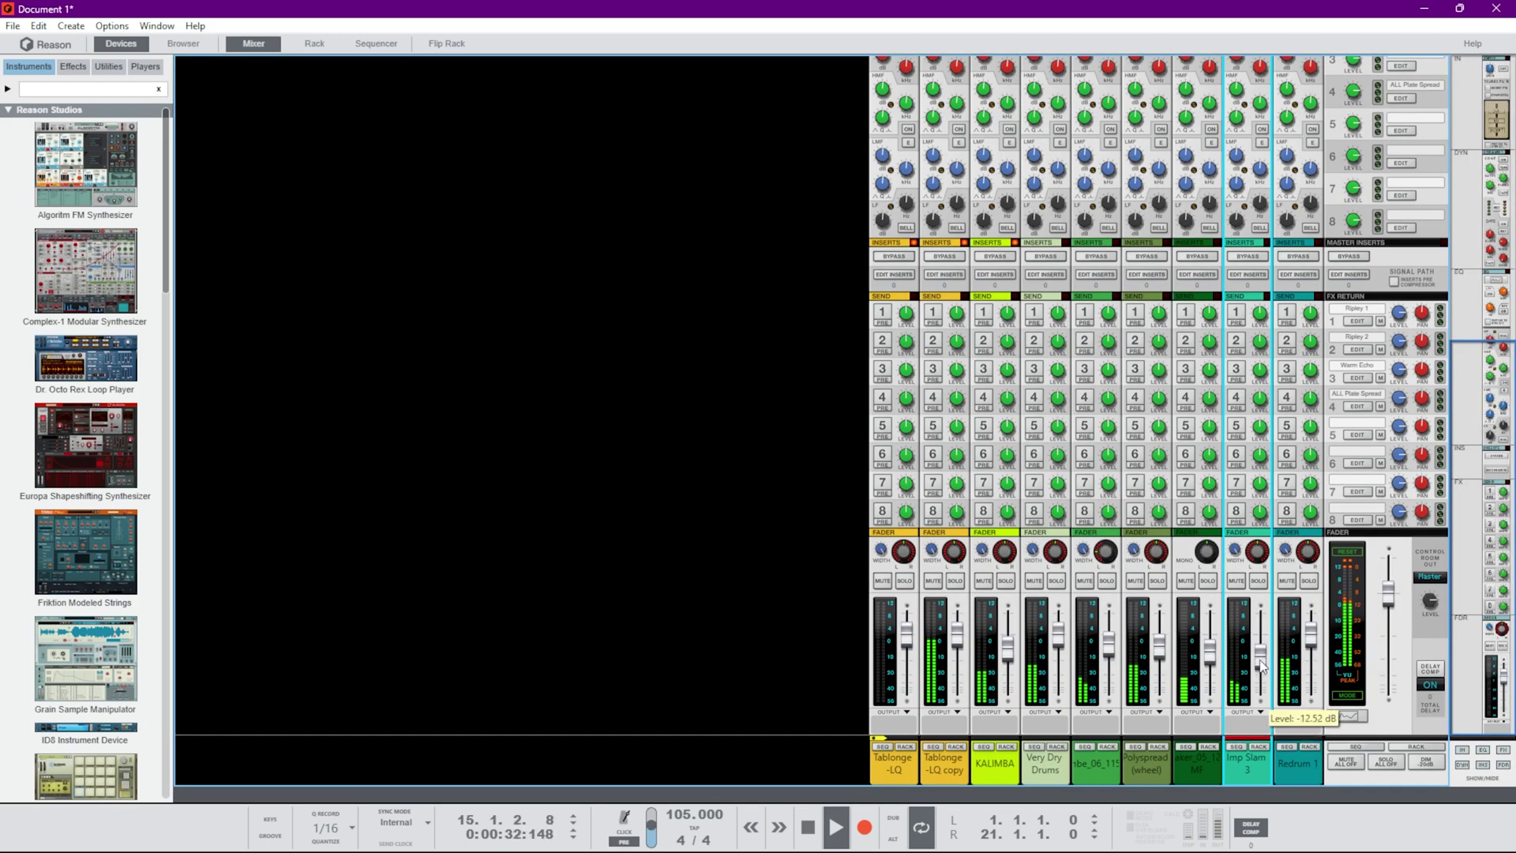
# Duplicate the Imp Slam 3 clip on its track so the copy starts at bar 17 in the hook
pyautogui.press('F7')
pyautogui.click(782, 420)
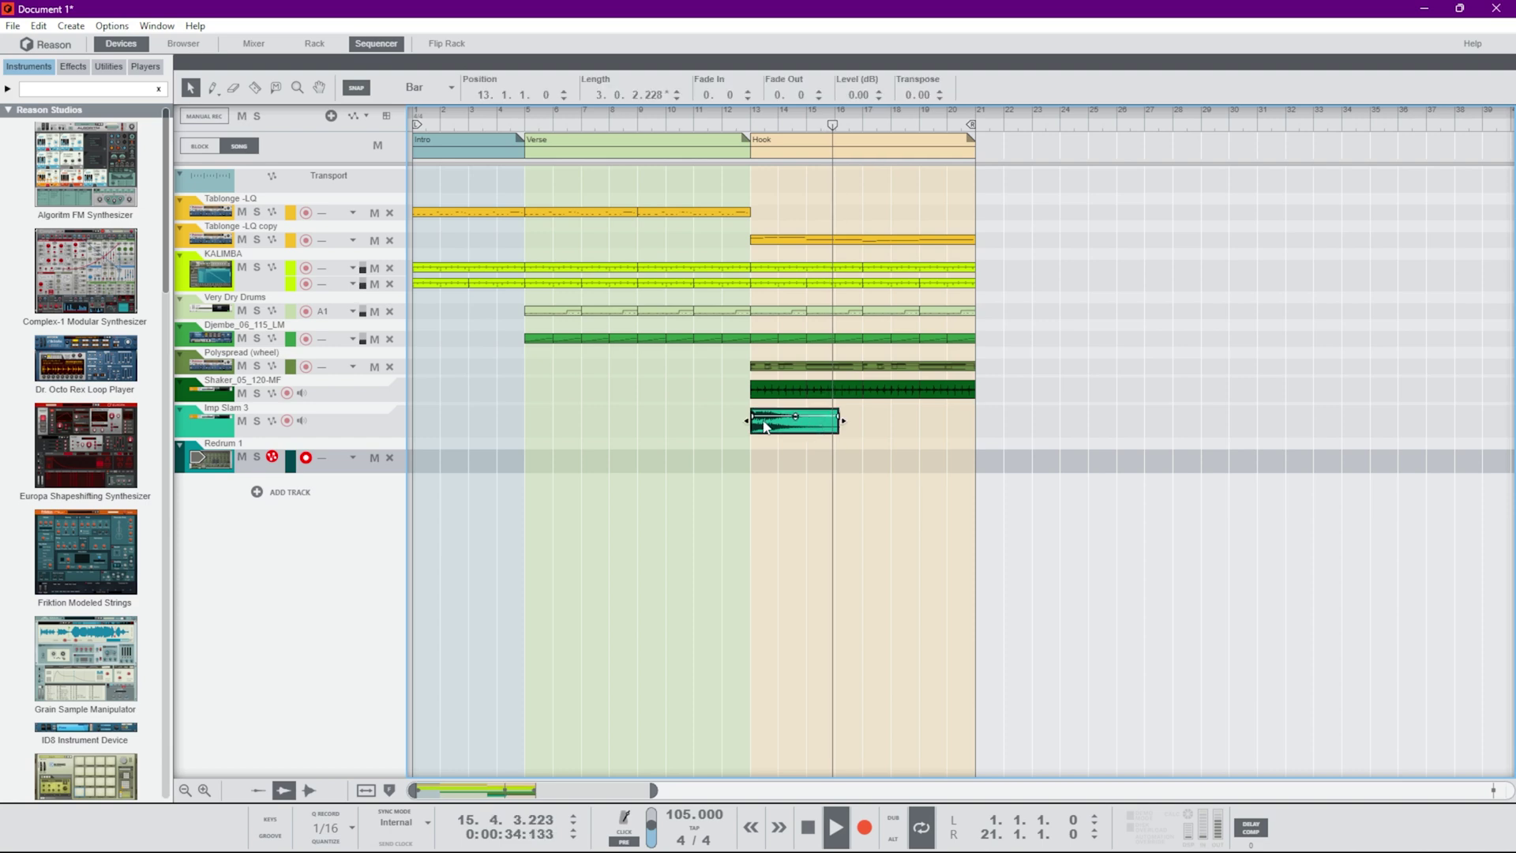
pyautogui.moveTo(780, 437); pyautogui.dragTo(887, 439)
pyautogui.click(888, 484)
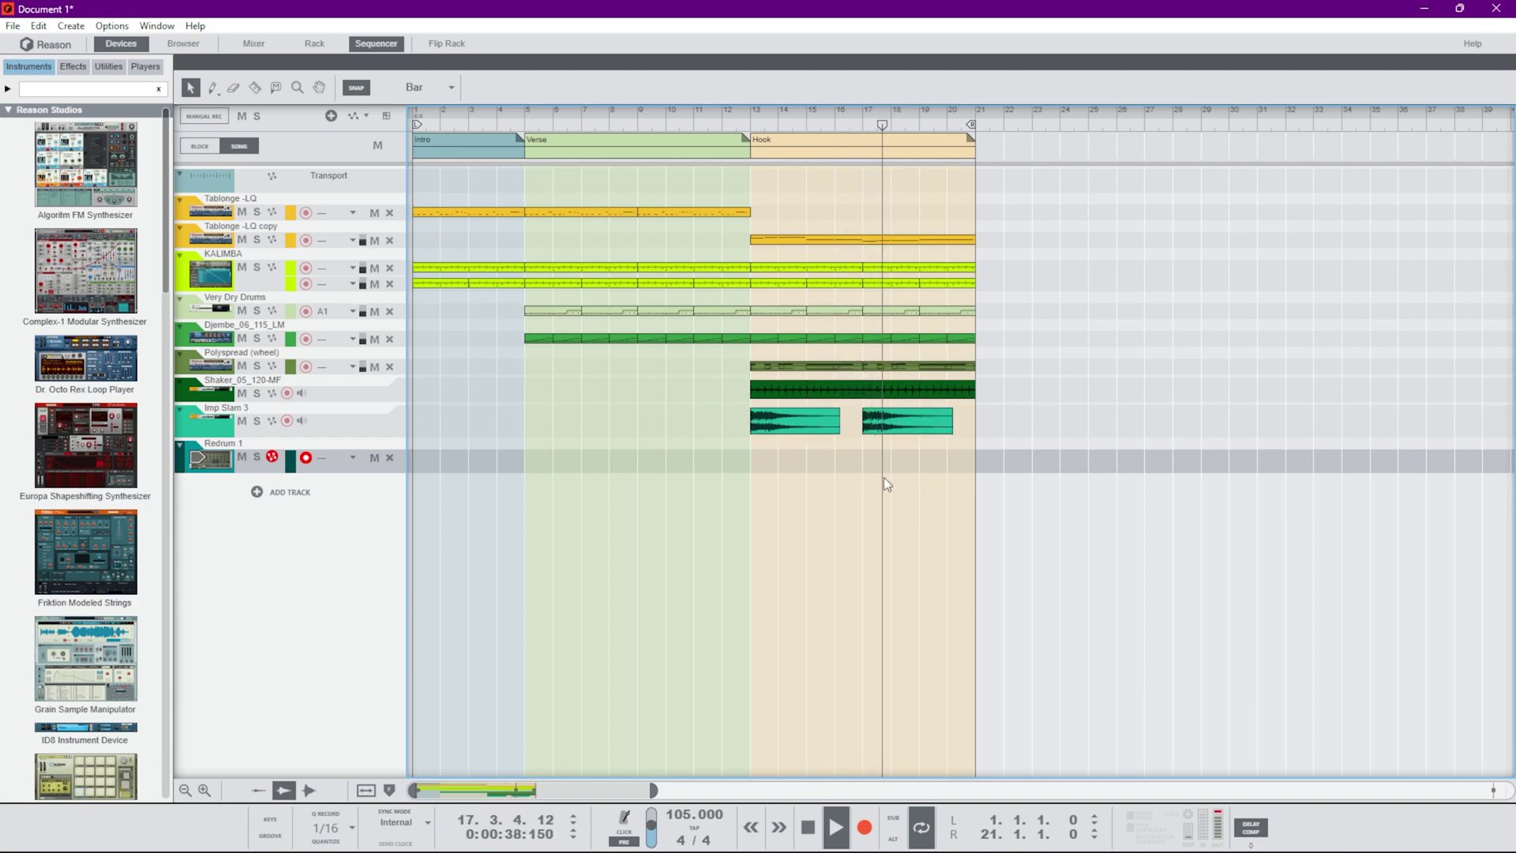
# Return to the Redrum in the rack and open the sample browser for its channel 3
pyautogui.press('F6')
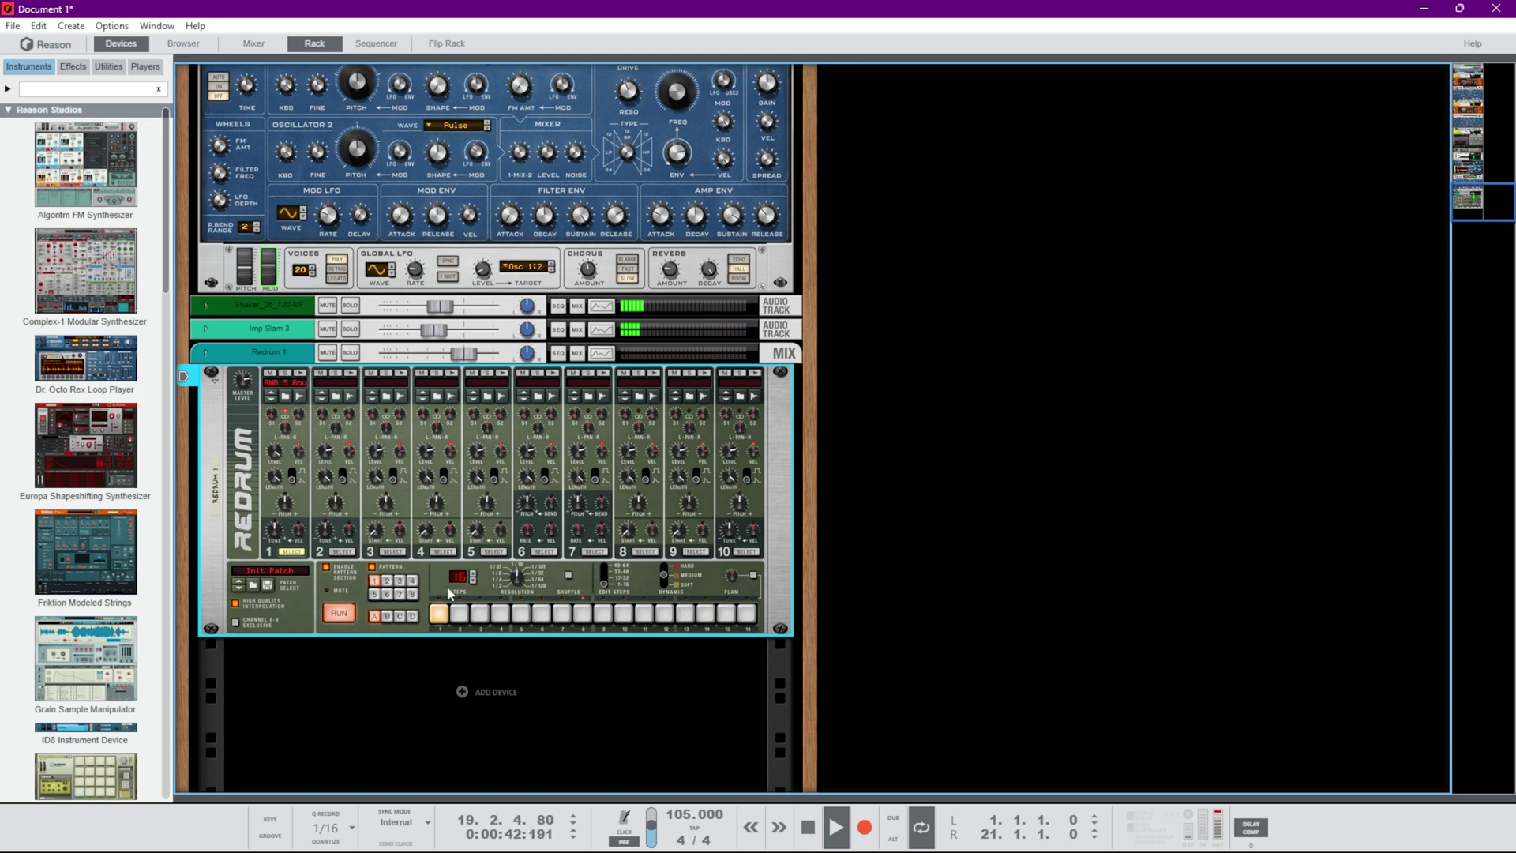
pyautogui.click(386, 396)
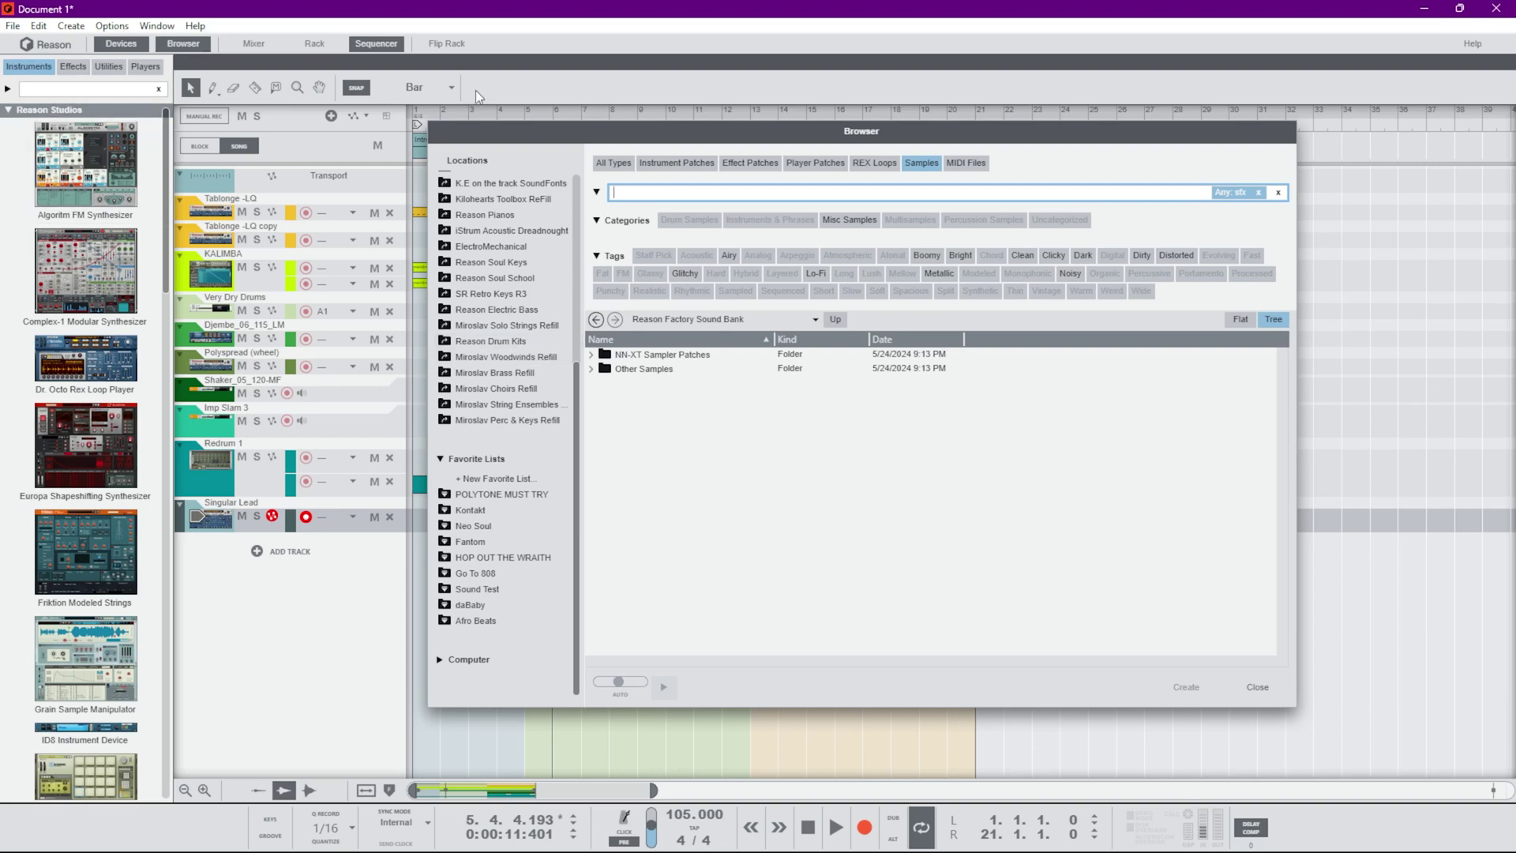
# Close the browser, then hide and redisplay the device palette beside the sequencer
pyautogui.press('Escape')
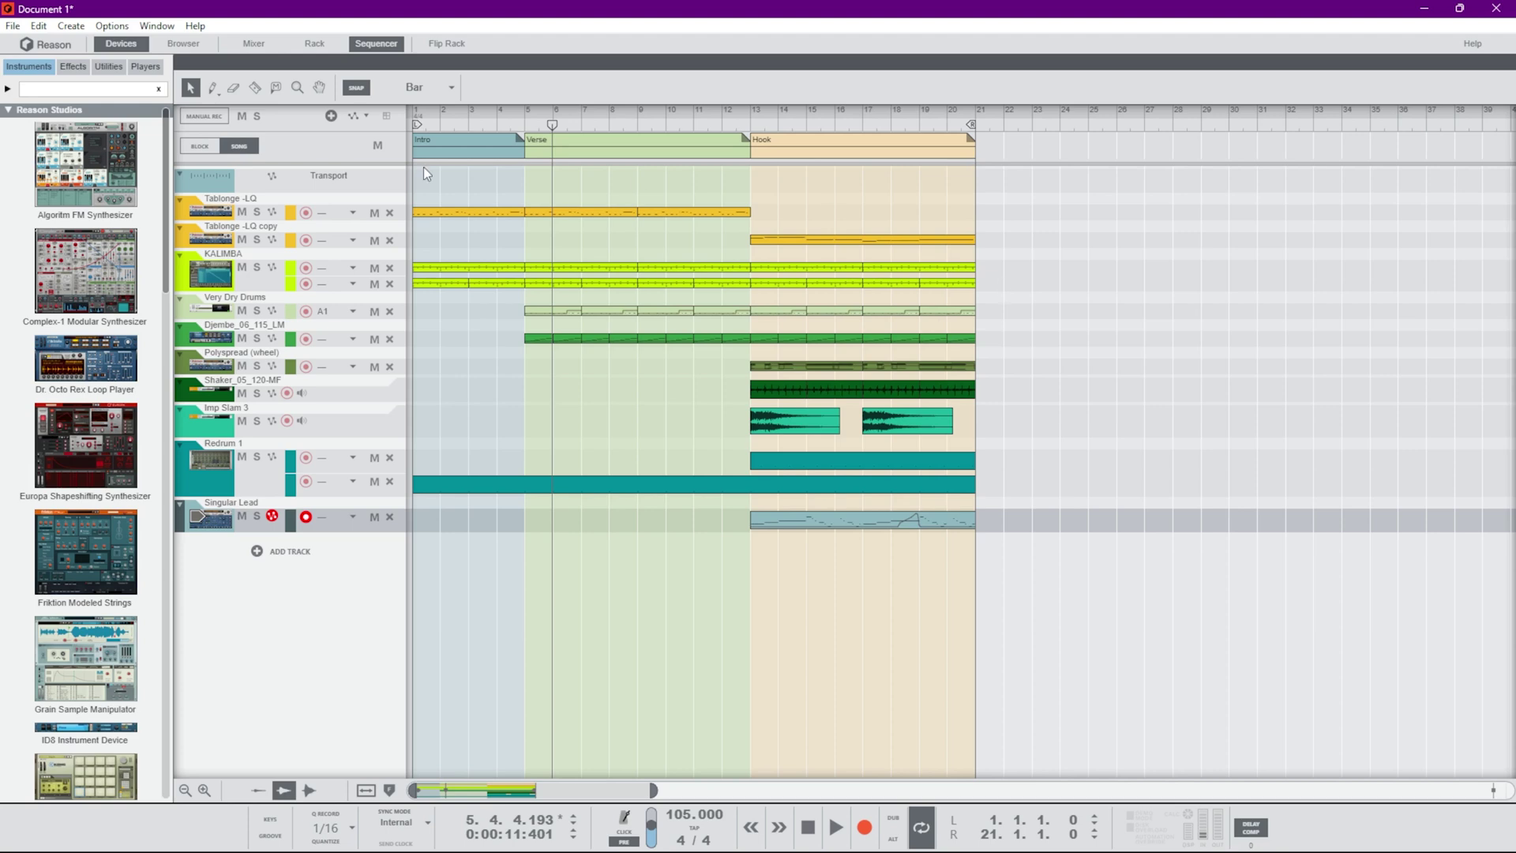
pyautogui.click(120, 43)
pyautogui.click(120, 42)
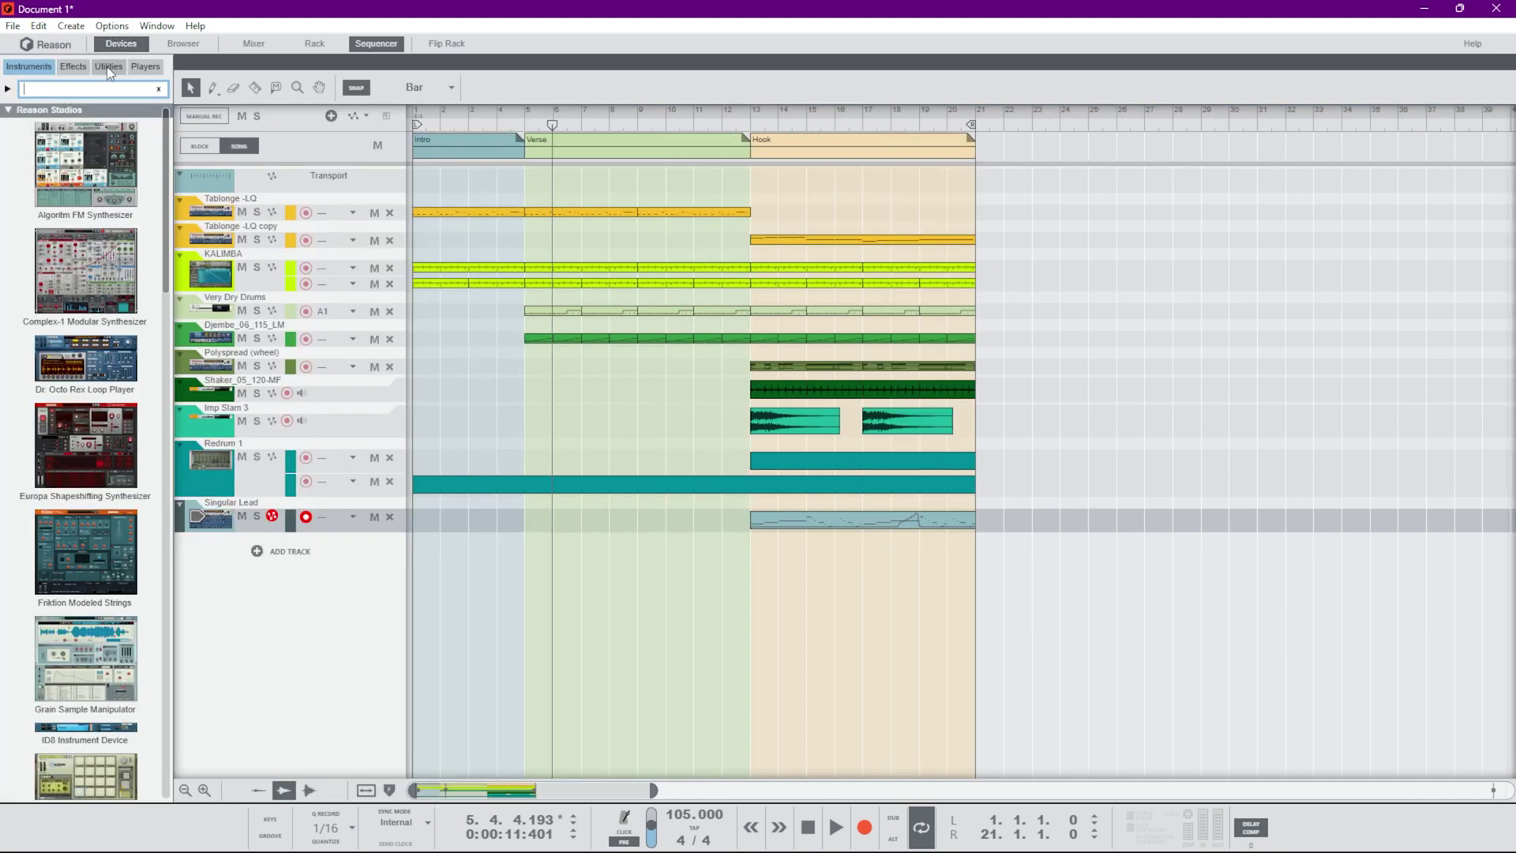
# Look through the Reason Studios instruments in the device palette and collapse that group to show the list of instrument manufacturers
pyautogui.scroll(-10, 95, 315)
pyautogui.scroll(10, 96, 324)
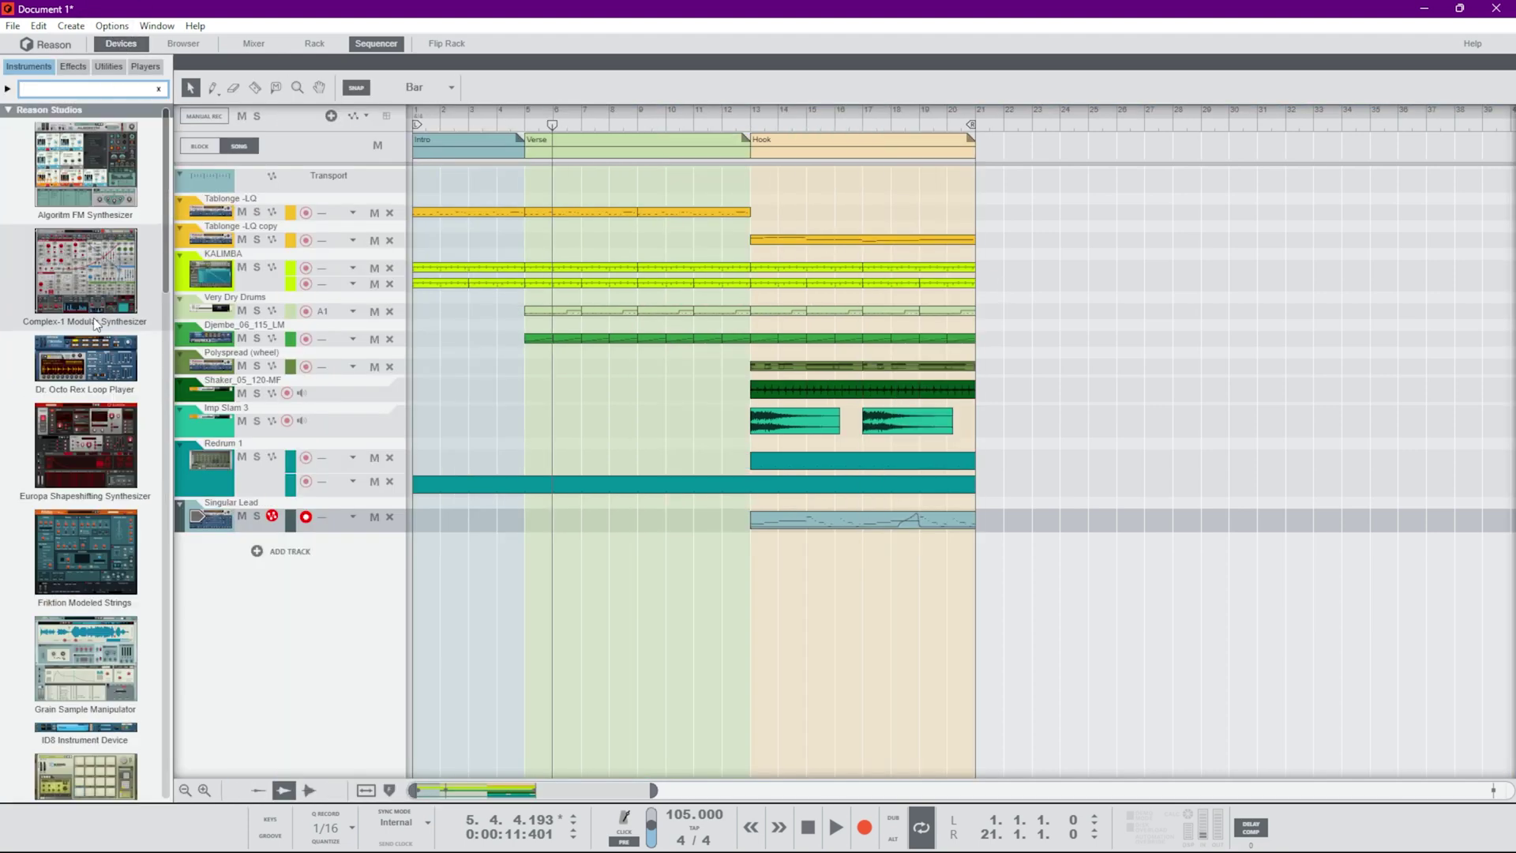
pyautogui.click(79, 110)
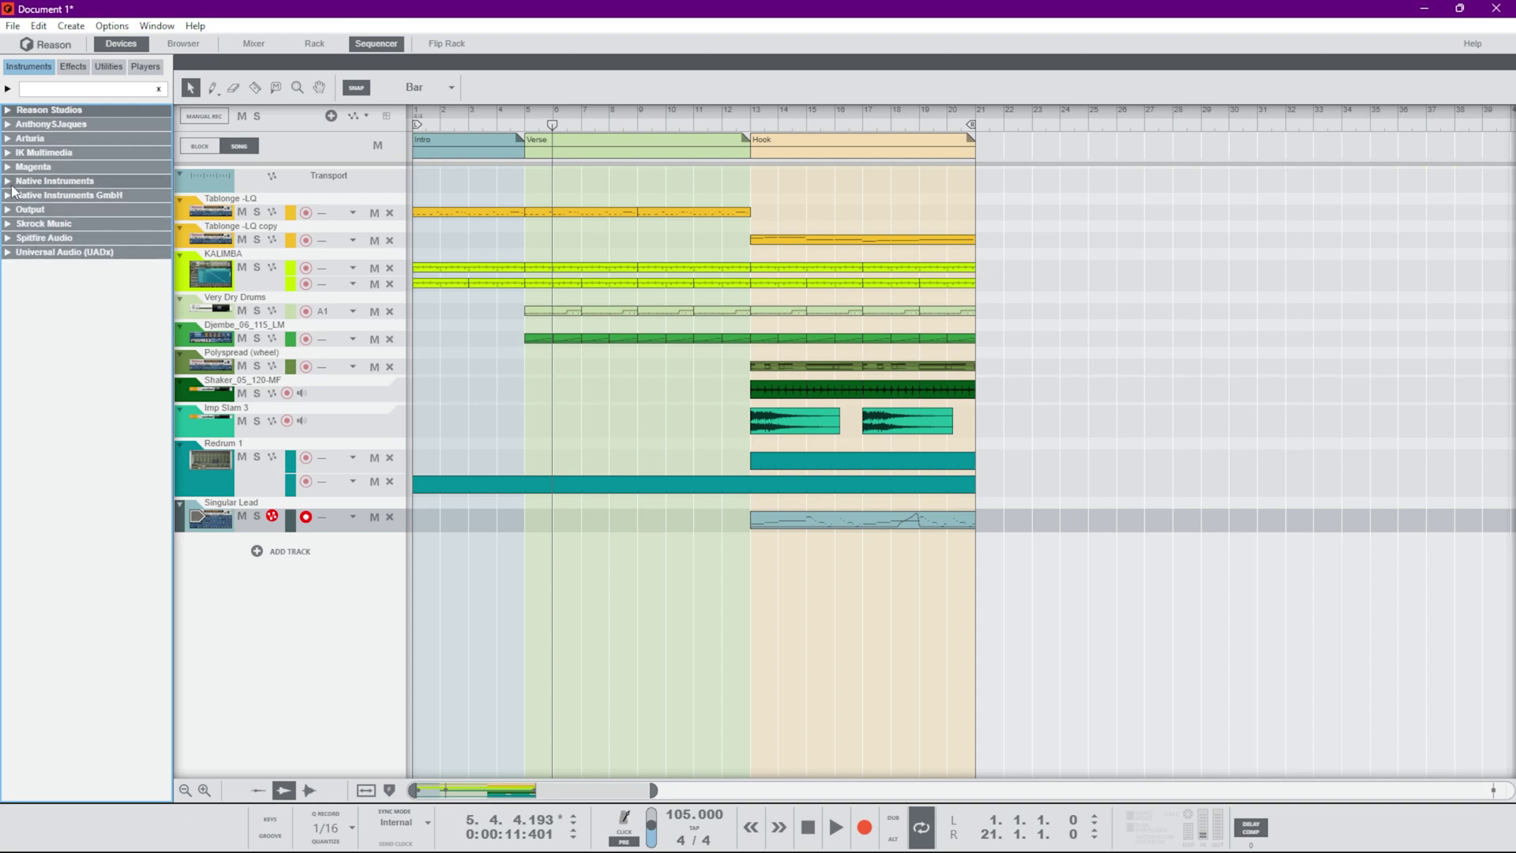
# Browse the palette's effects, utilities and players categories, expand the Reason Studios players, and return to the instruments
pyautogui.click(75, 67)
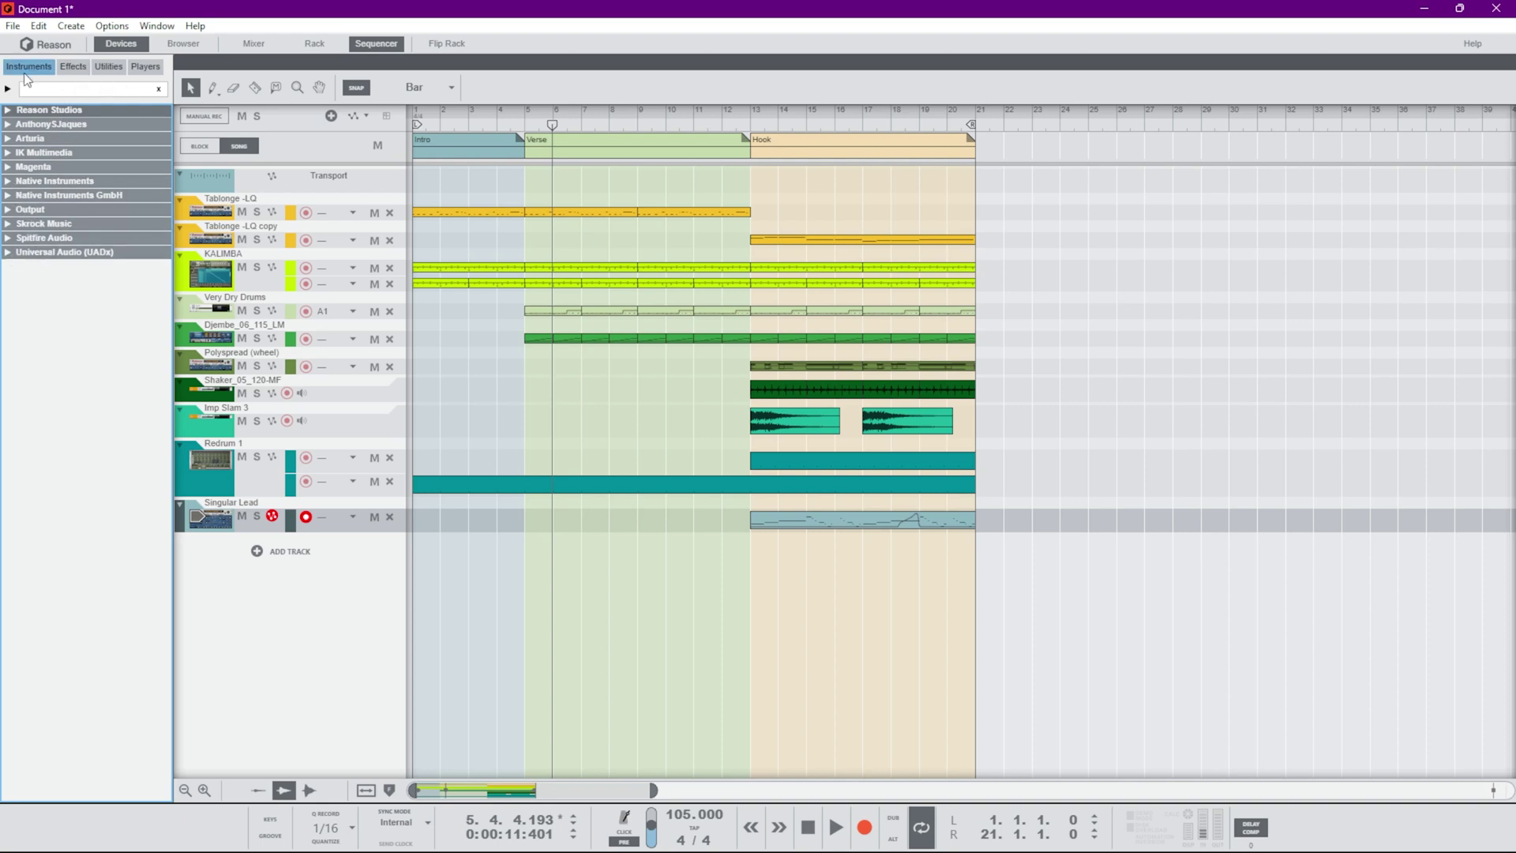
pyautogui.click(102, 65)
pyautogui.click(131, 62)
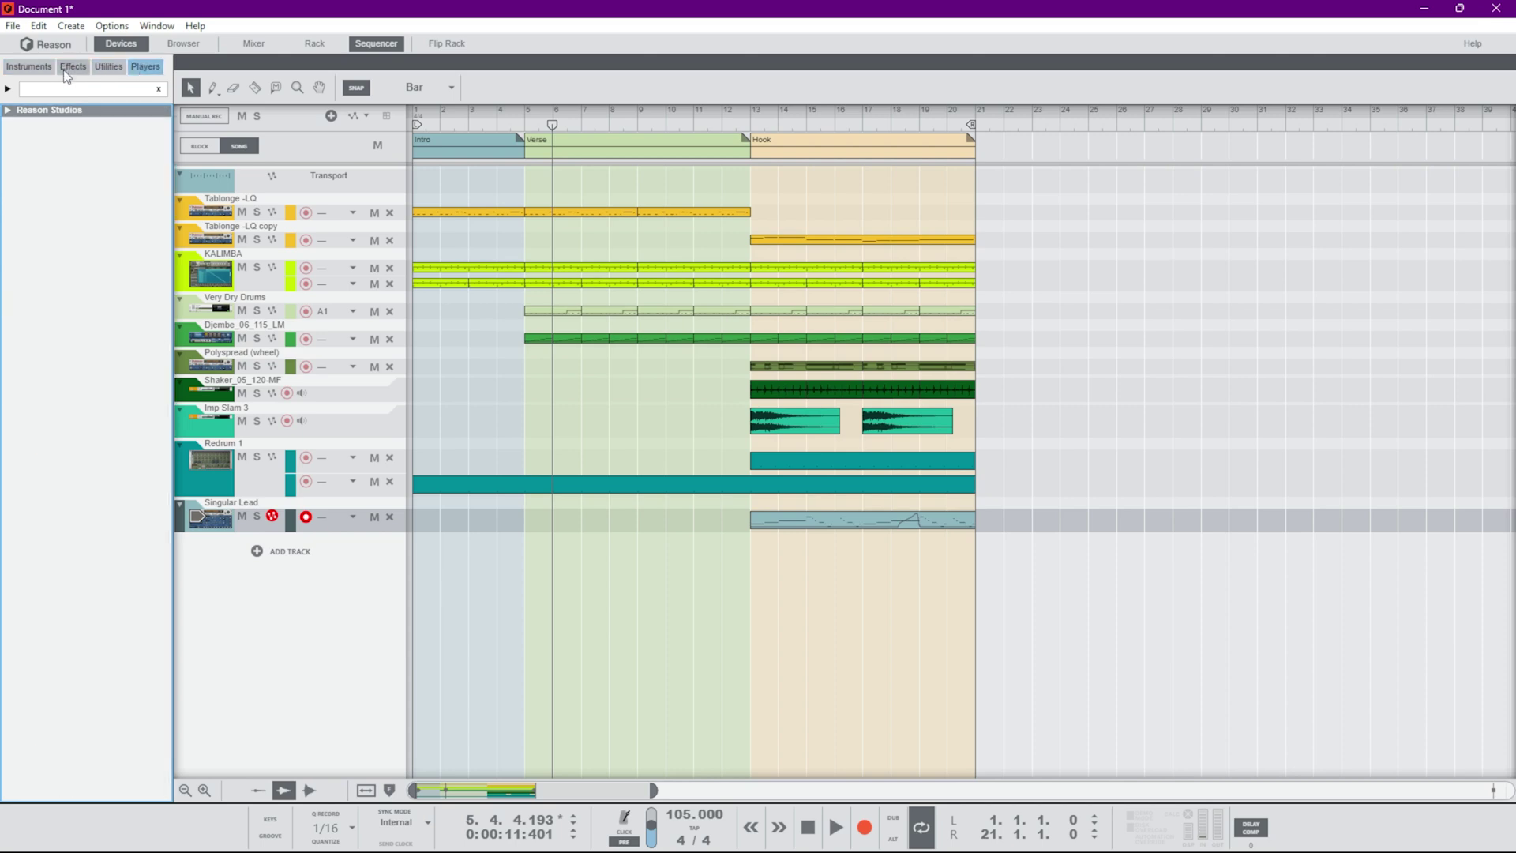
pyautogui.click(8, 110)
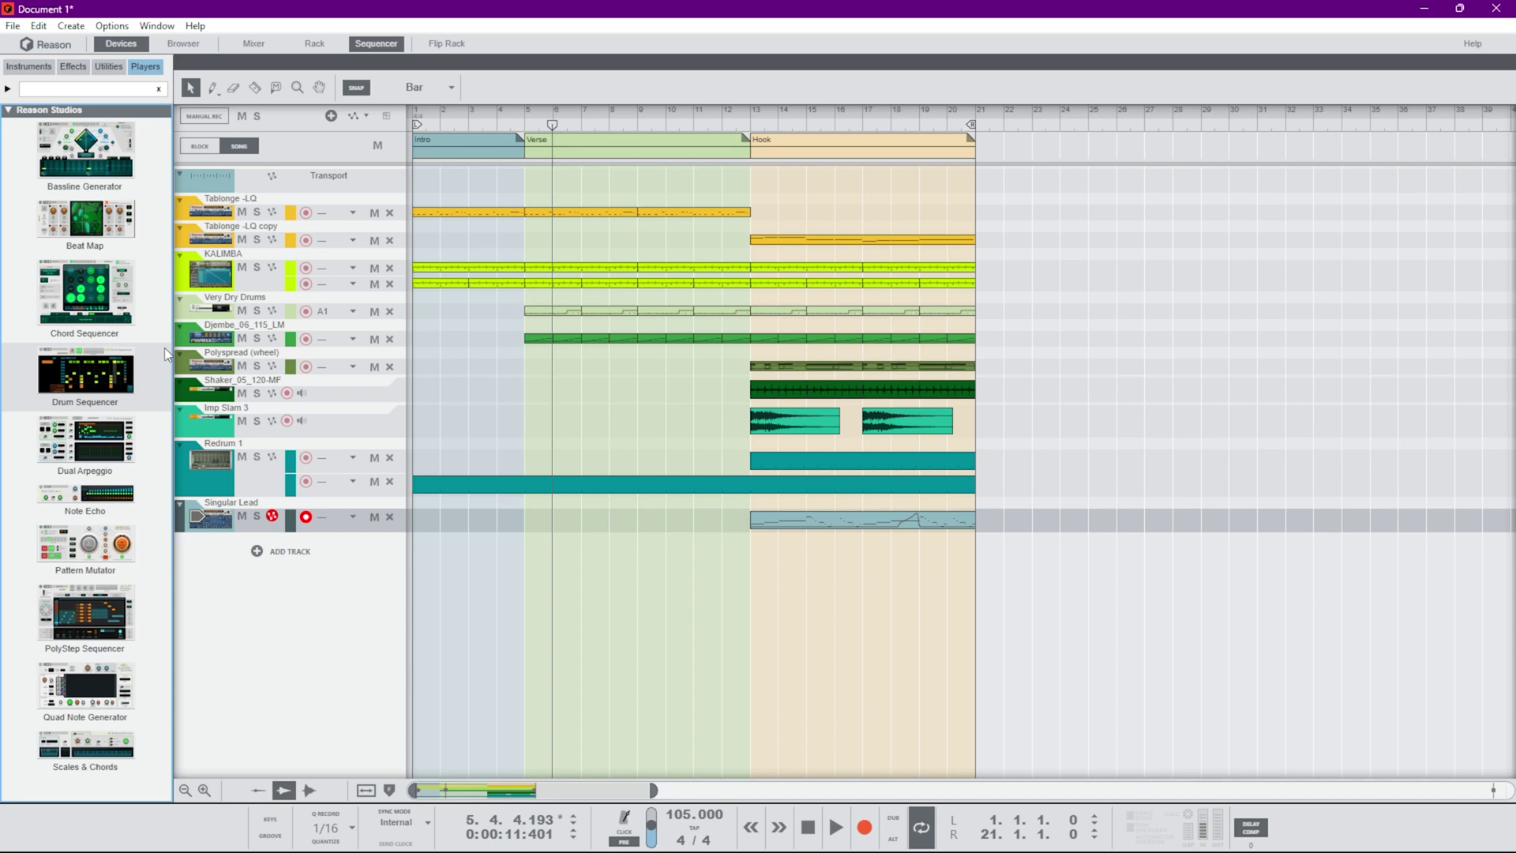
pyautogui.click(27, 63)
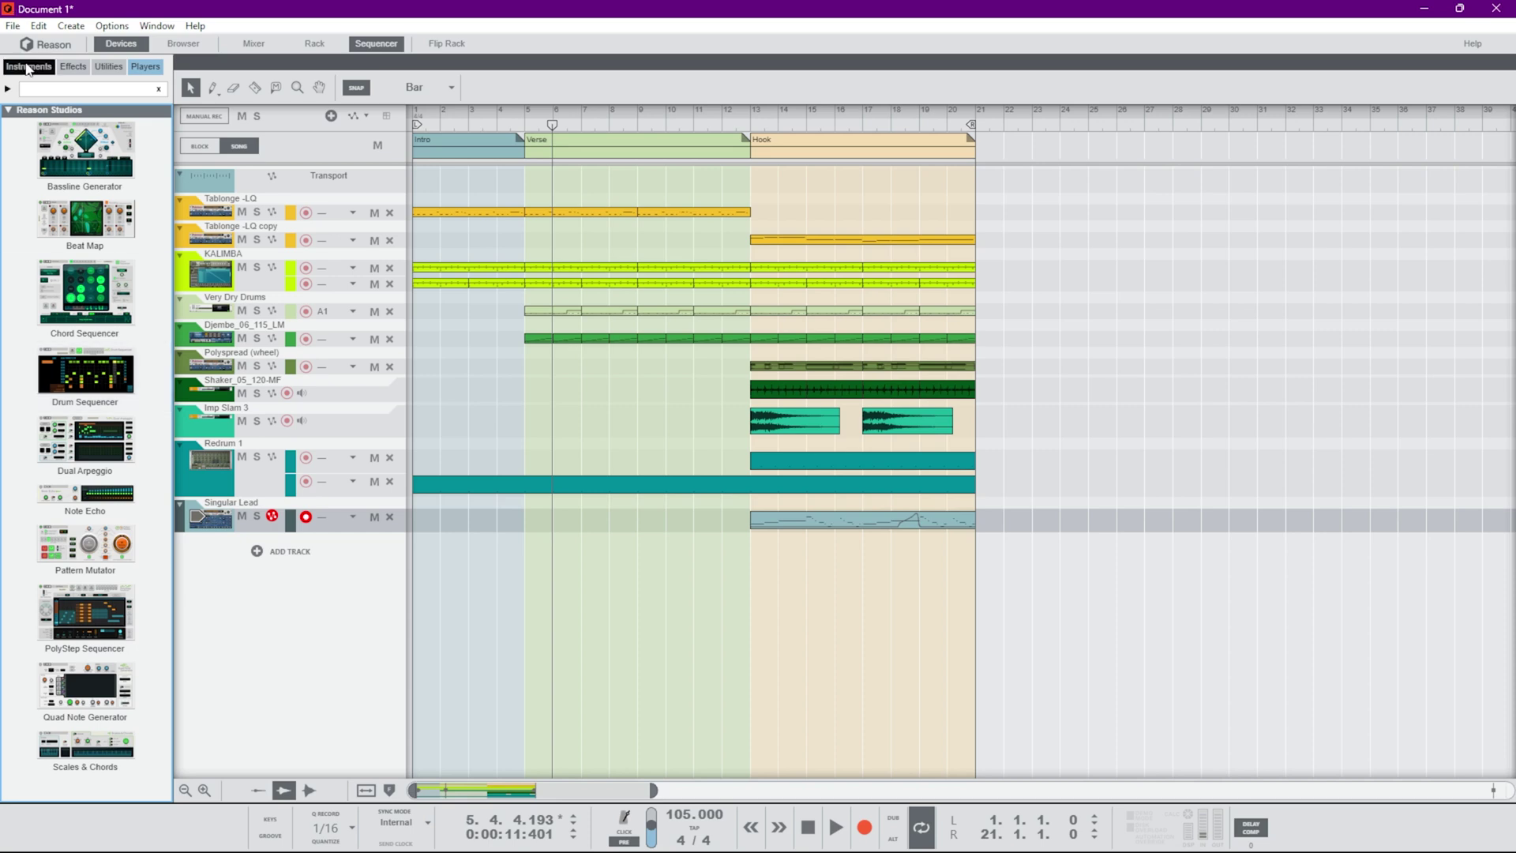